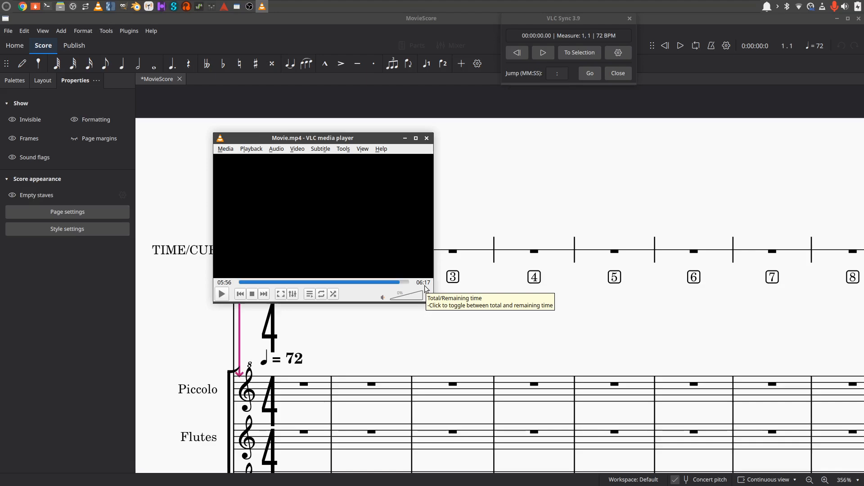
# Rewind the movie to 00:00 and place the VLC player window beside the VLC Sync dialog, clear of the score's opening measures.
pyautogui.moveTo(396, 283); pyautogui.dragTo(238, 286)
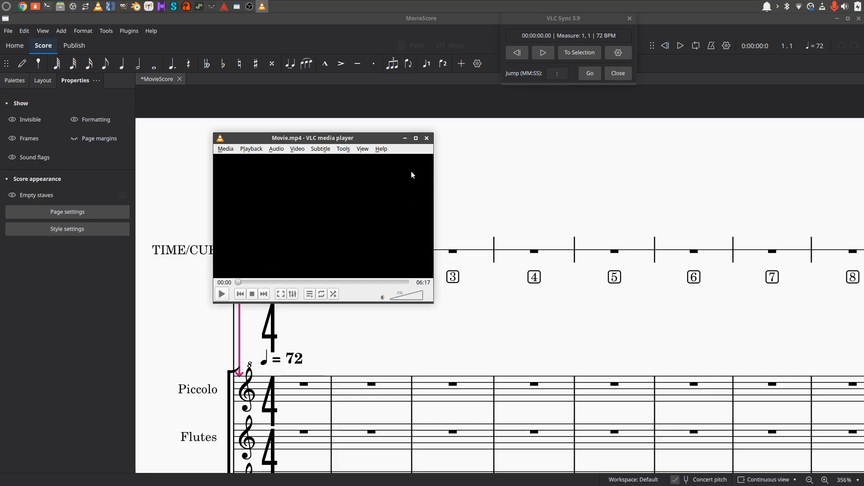
pyautogui.moveTo(340, 135); pyautogui.dragTo(777, 21)
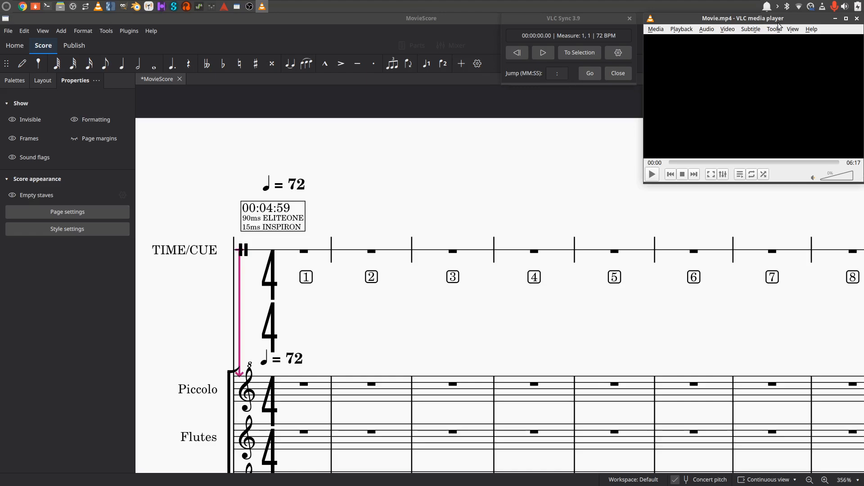
pyautogui.moveTo(563, 16)
pyautogui.mouseDown()
pyautogui.moveTo(410, 121)
pyautogui.moveTo(469, 71)
pyautogui.moveTo(568, 18)
pyautogui.mouseUp()
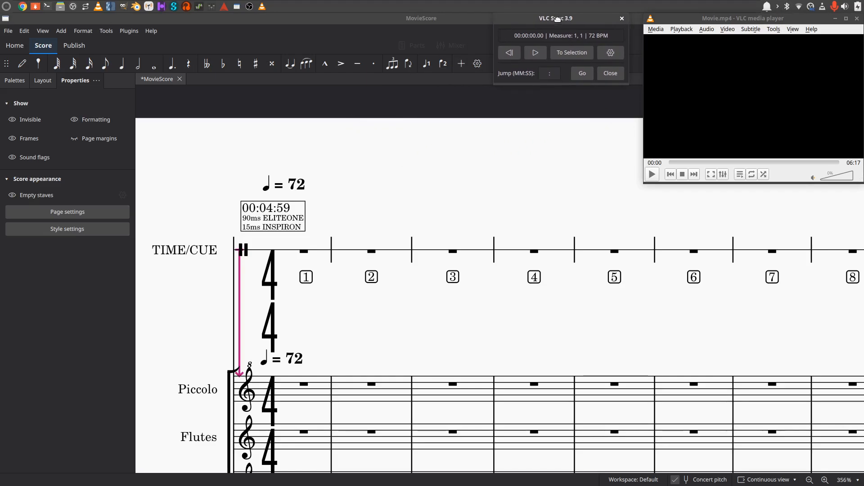
# Compare the time and millisecond offsets in the VLC Sync settings with the boxed note above measure 1, and save and exit the settings.
pyautogui.click(620, 53)
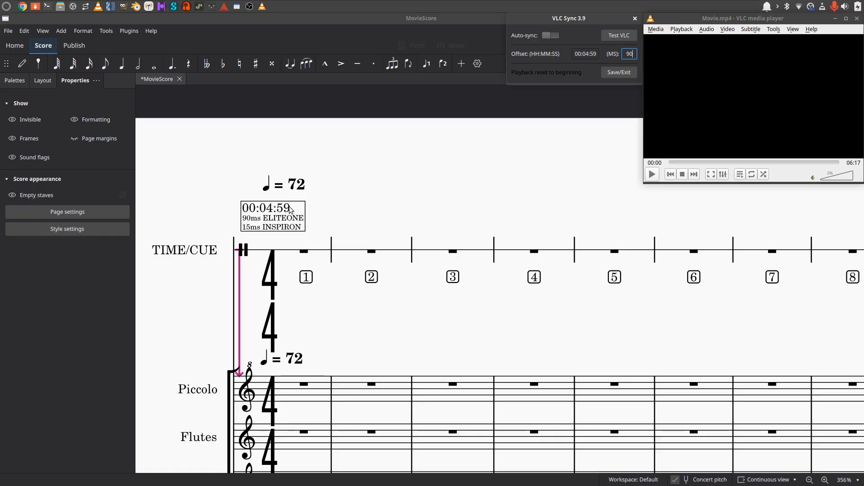
pyautogui.click(588, 54)
pyautogui.click(403, 321)
pyautogui.scroll(-5, 404, 321)
pyautogui.scroll(5, 301, 306)
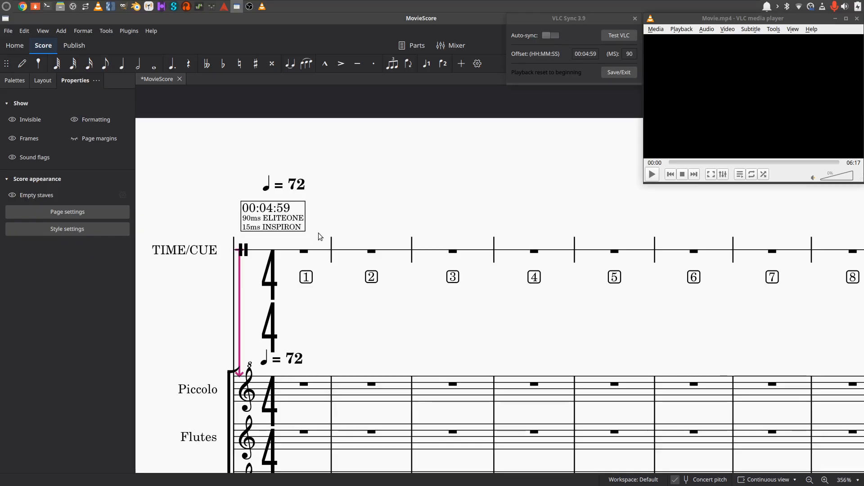
pyautogui.scroll(6, 318, 233)
pyautogui.scroll(2, 454, 253)
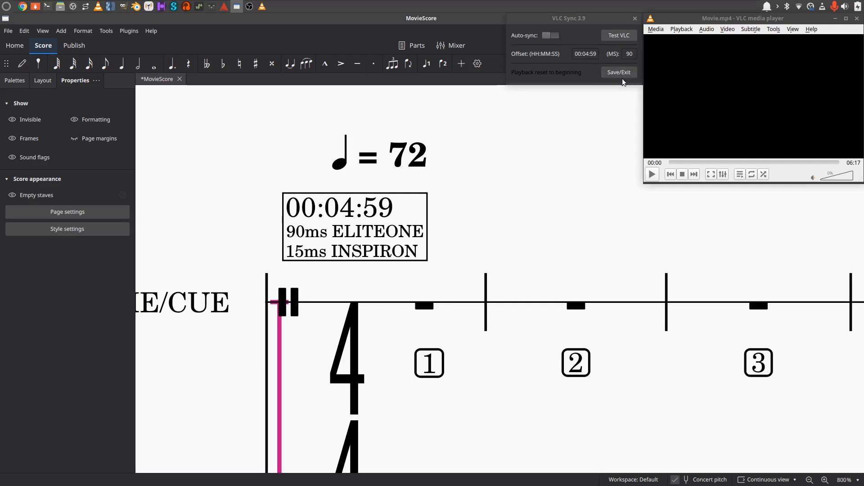
pyautogui.click(620, 70)
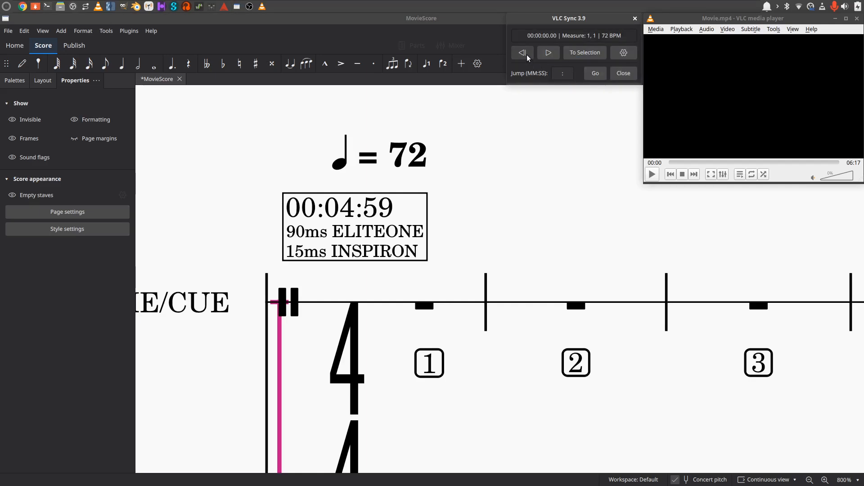
# Seek the movie to 01:19 and 00:21, and rewind it with VLC Sync to the score's starting offset.
pyautogui.click(706, 162)
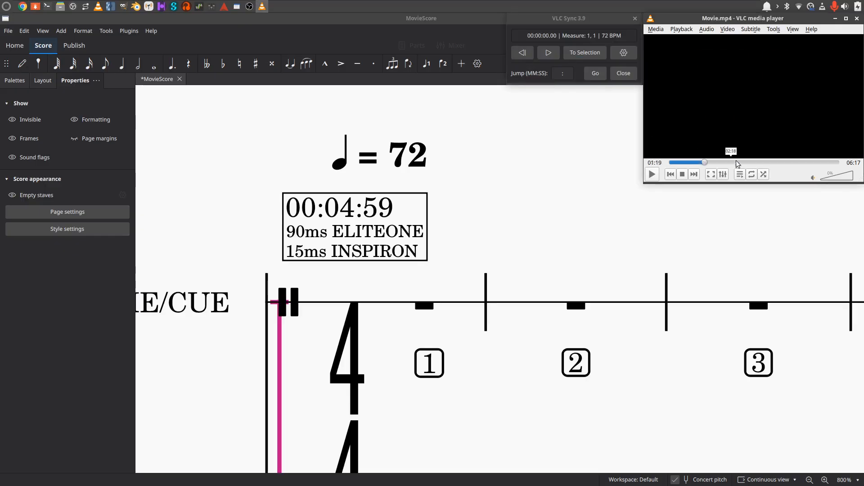
pyautogui.click(676, 162)
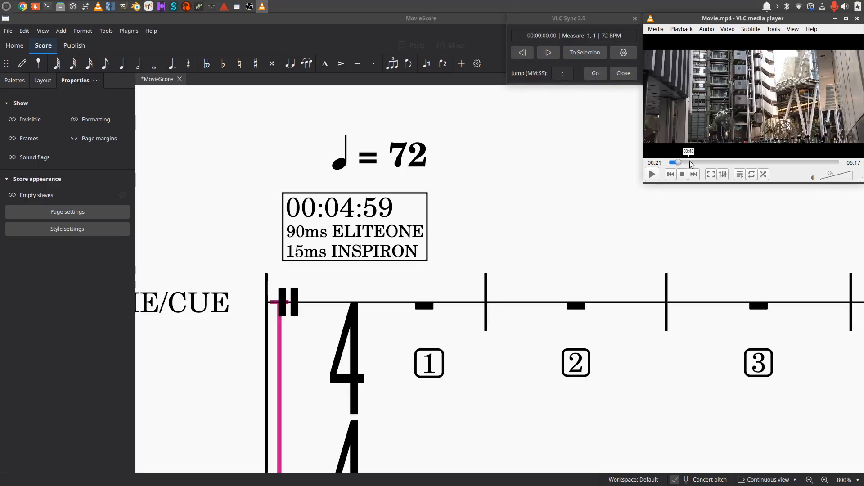
pyautogui.click(521, 54)
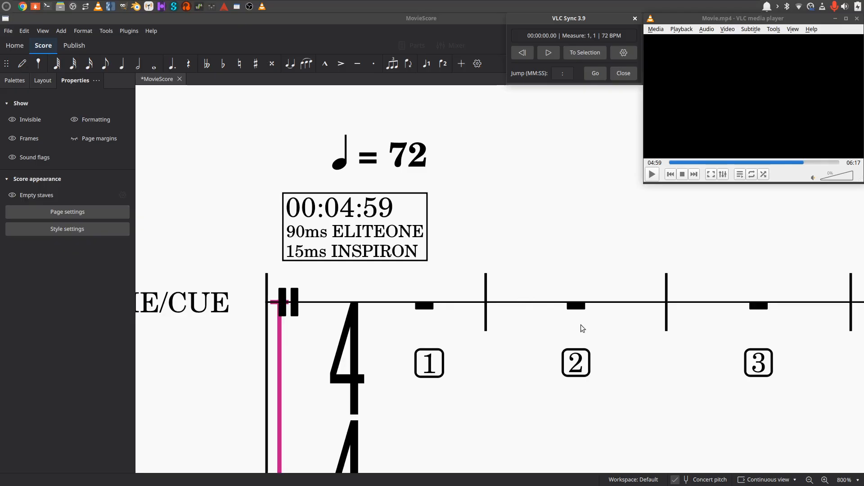
# Examine the TIME/CUE staff at the score's opening, including its tempo marking, boxed offset note and measure numbers.
pyautogui.scroll(-4, 580, 325)
pyautogui.moveTo(708, 342); pyautogui.dragTo(536, 260)
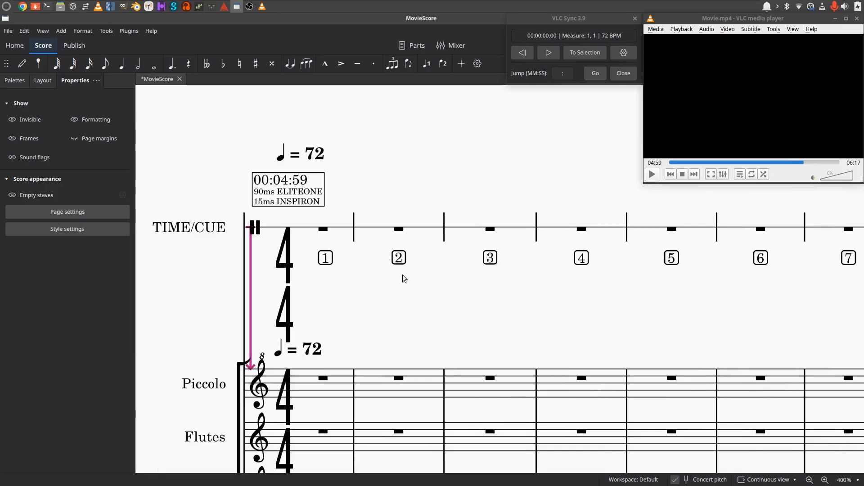
pyautogui.scroll(5, 402, 274)
pyautogui.moveTo(541, 368); pyautogui.dragTo(563, 356)
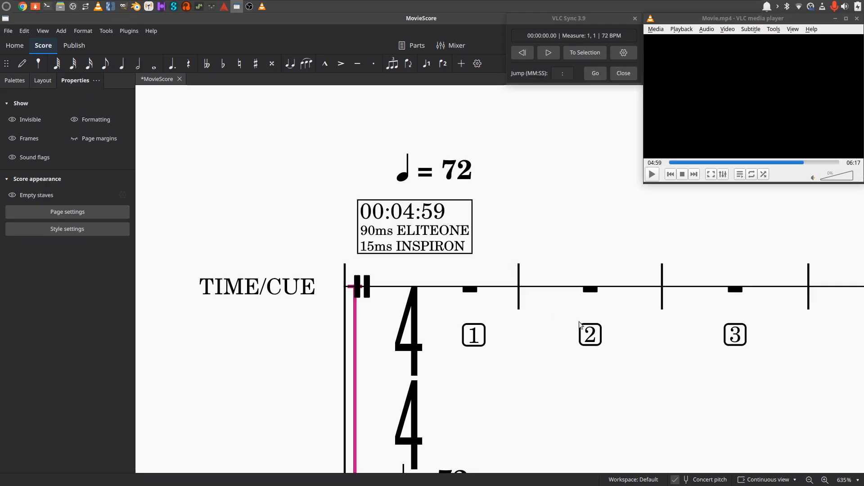
pyautogui.moveTo(629, 329); pyautogui.dragTo(516, 260)
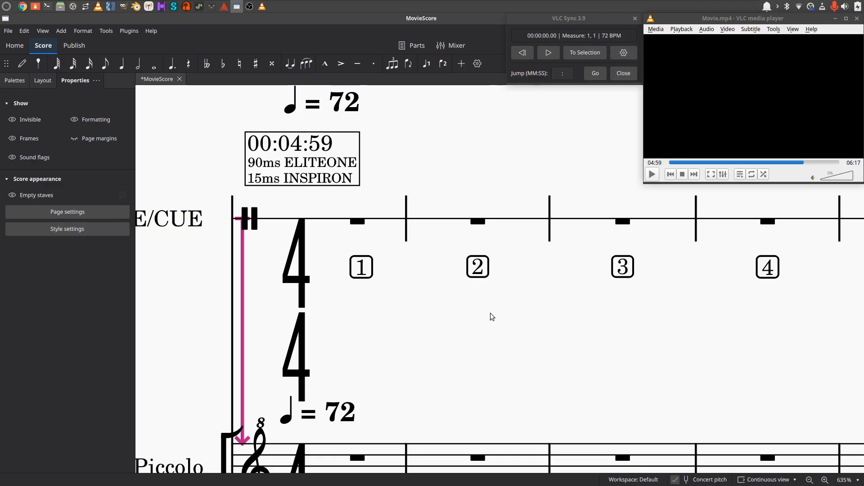
pyautogui.scroll(-4, 490, 312)
pyautogui.scroll(2, 503, 313)
pyautogui.scroll(-3, 544, 311)
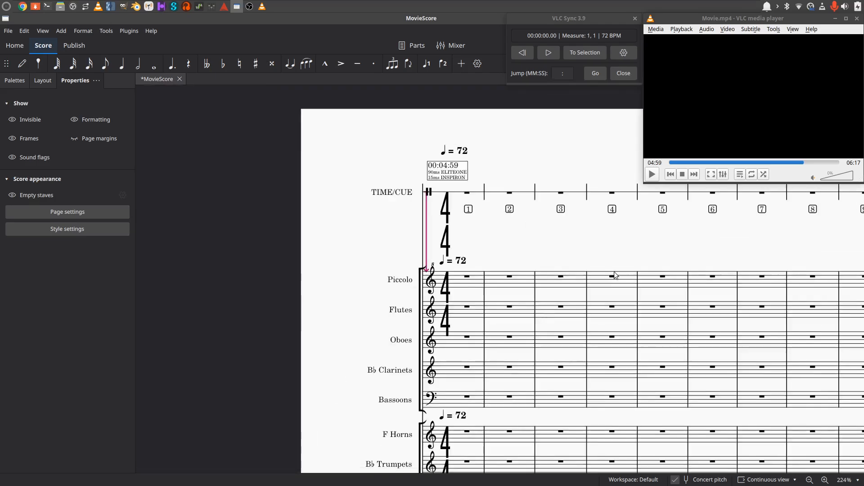
# Look over the orchestral template's instrument groups and the tempo marking above each, from the woodwinds to the strings.
pyautogui.scroll(1, 603, 279)
pyautogui.scroll(-10, 446, 303)
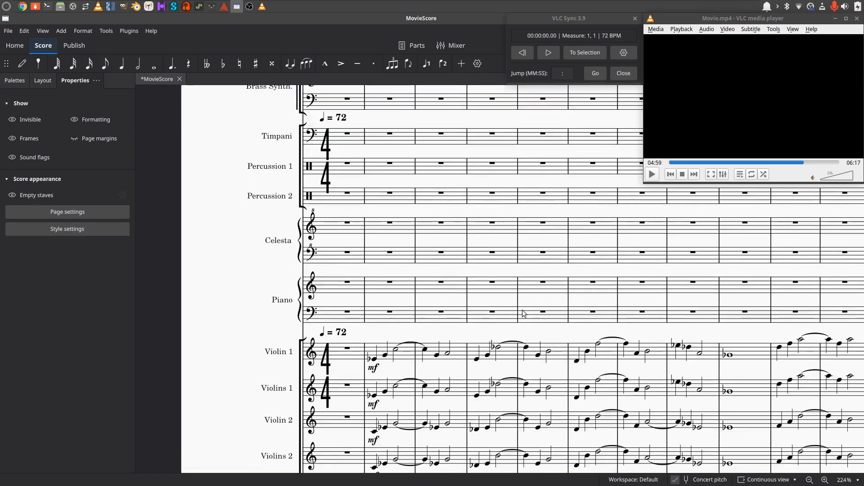
pyautogui.scroll(10, 523, 310)
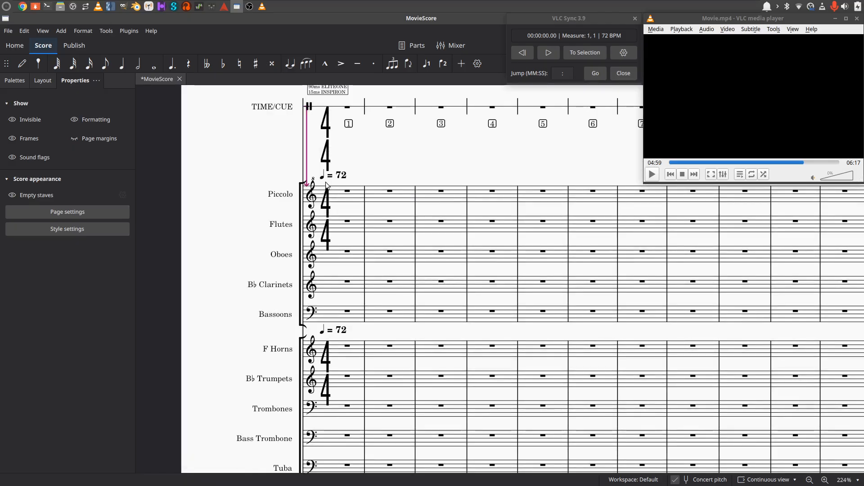
pyautogui.scroll(-4, 326, 184)
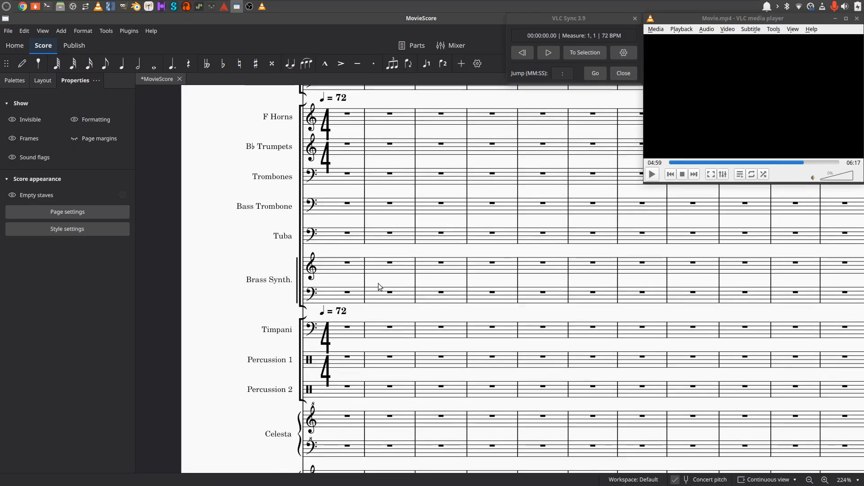
pyautogui.scroll(2, 387, 297)
pyautogui.scroll(-7, 403, 309)
pyautogui.scroll(10, 407, 314)
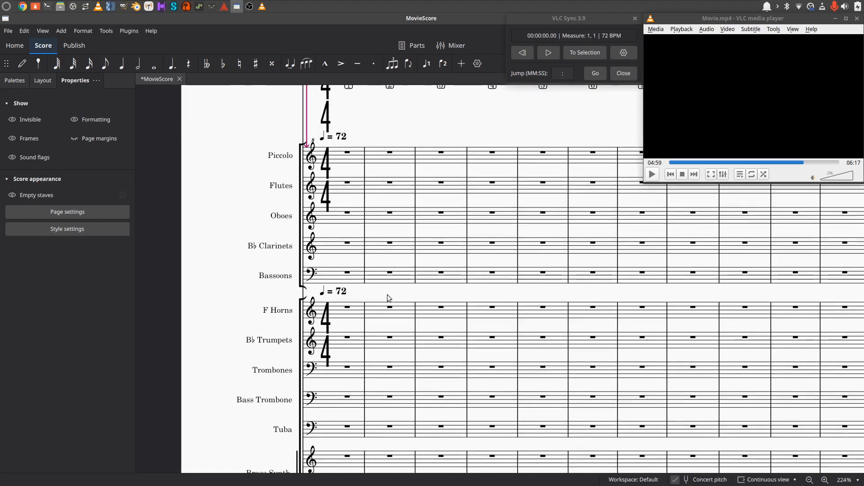
pyautogui.scroll(3, 387, 298)
pyautogui.scroll(-2, 410, 342)
pyautogui.scroll(-2, 412, 362)
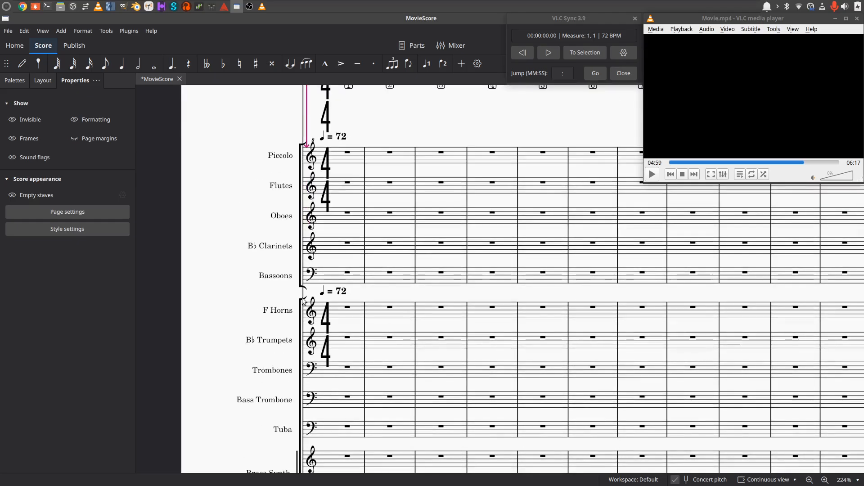
# Examine the staves from the brass through percussion and keyboards, and review the written string parts down to Sub Bass.
pyautogui.scroll(-6, 306, 324)
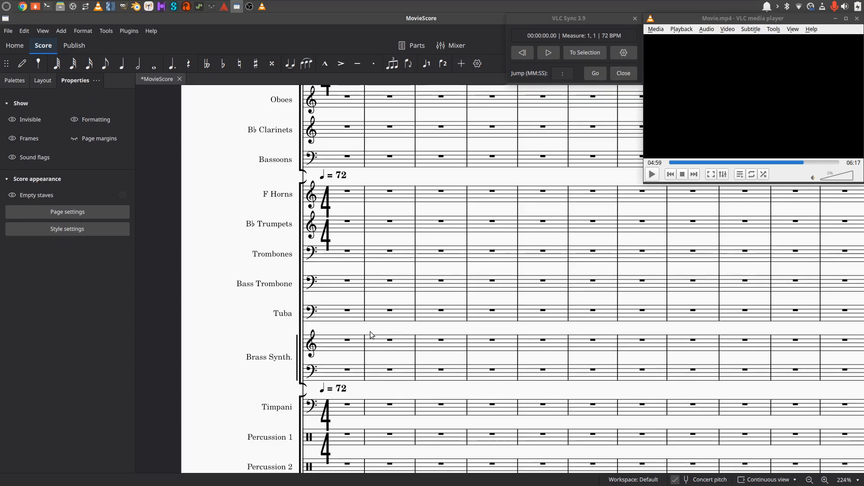
pyautogui.scroll(-3, 370, 331)
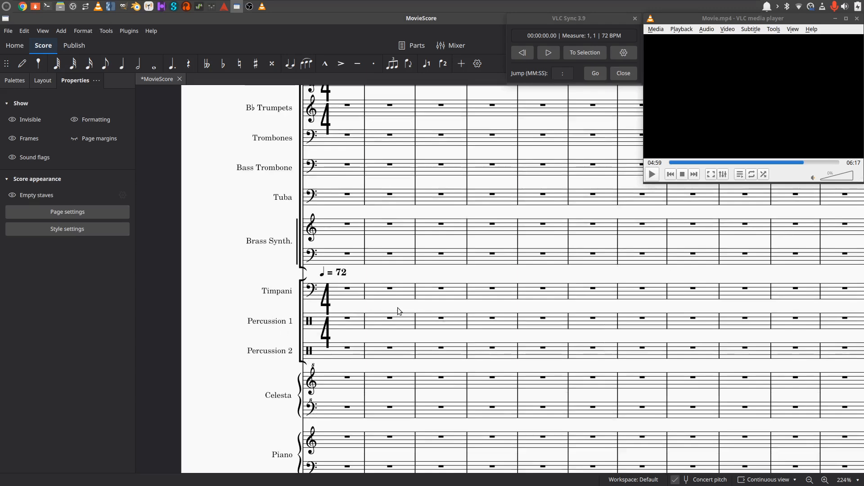
pyautogui.scroll(-2, 397, 311)
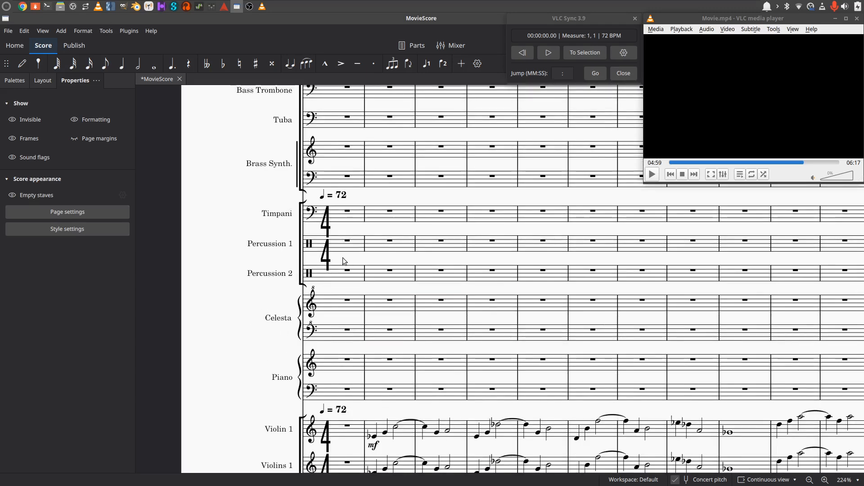
pyautogui.scroll(-2, 426, 271)
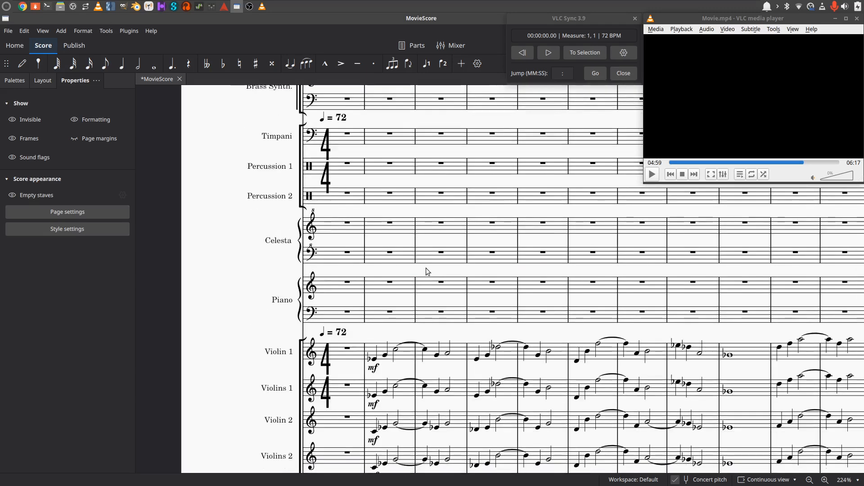
pyautogui.scroll(-1, 426, 268)
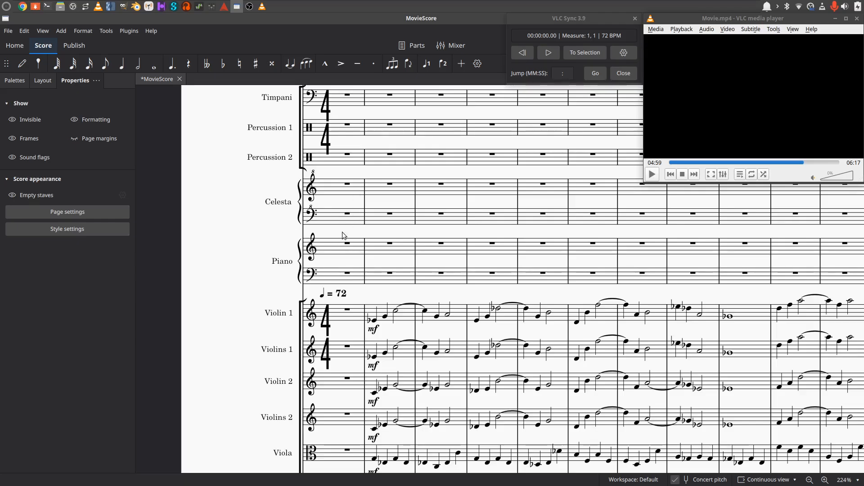
pyautogui.scroll(-4, 345, 244)
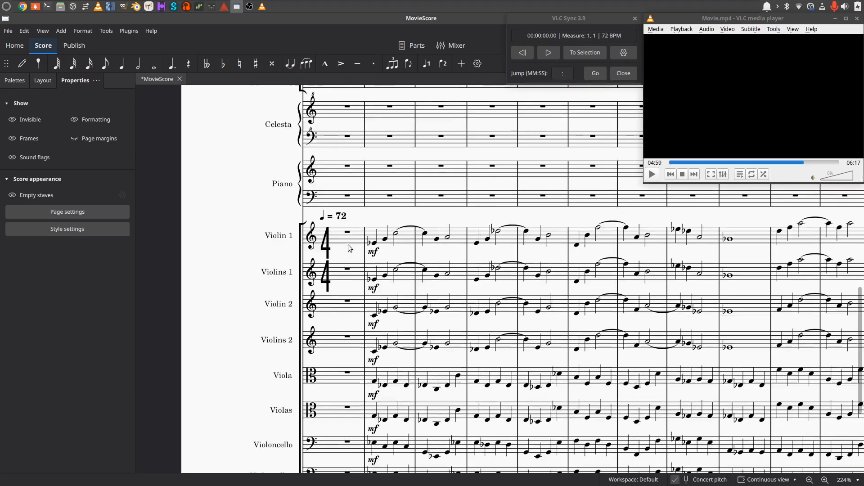
pyautogui.scroll(-2, 356, 245)
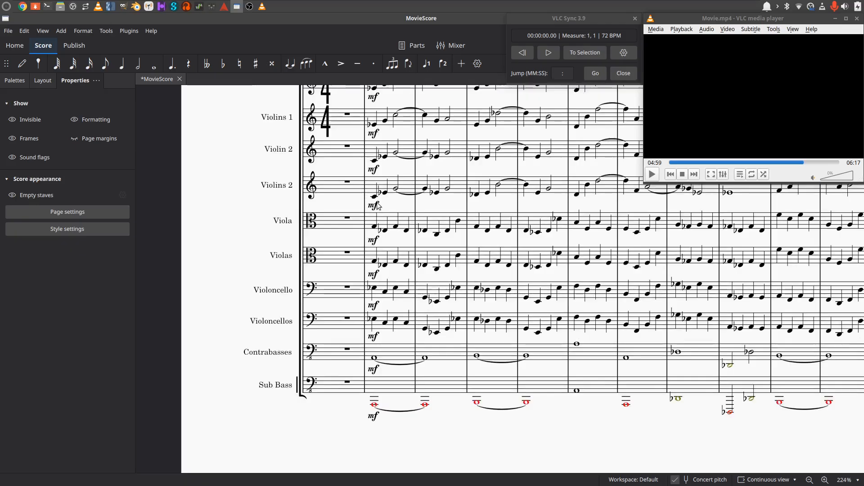
pyautogui.scroll(2, 349, 167)
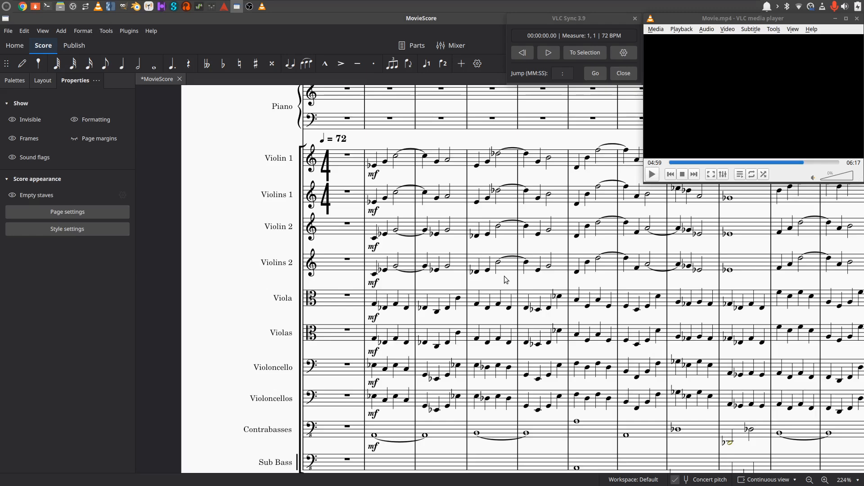
pyautogui.moveTo(550, 210); pyautogui.dragTo(451, 193)
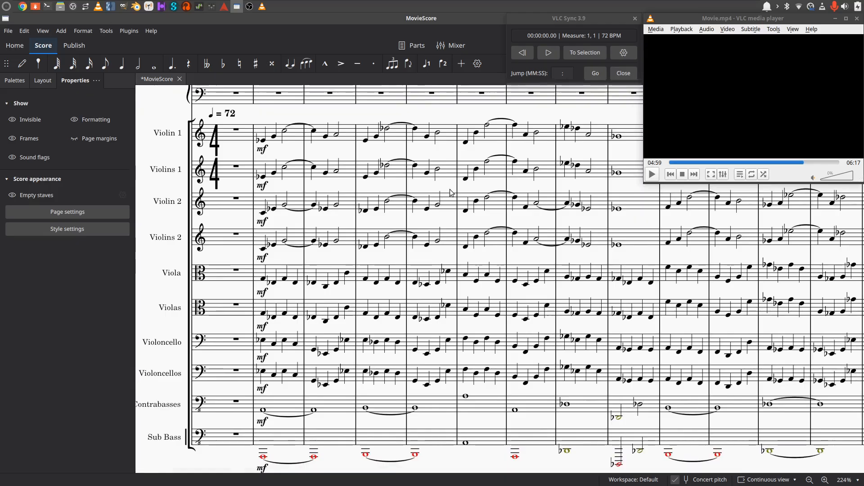
pyautogui.scroll(3, 452, 193)
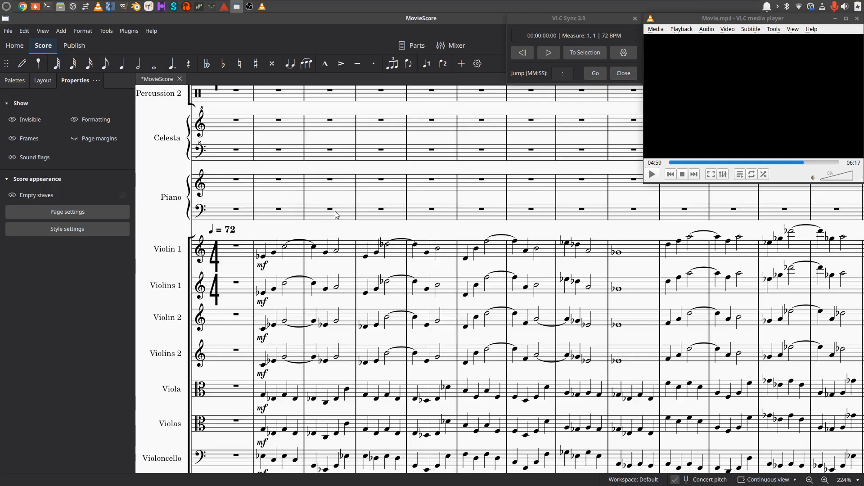
pyautogui.scroll(-3, 438, 284)
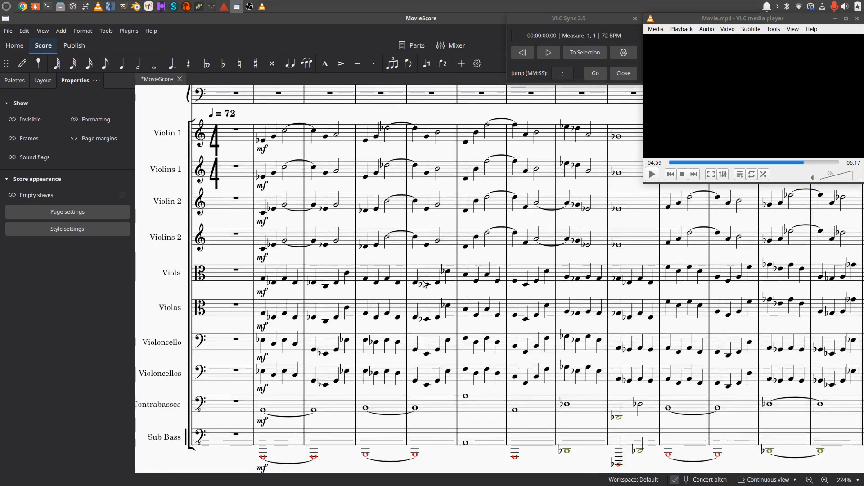
pyautogui.scroll(1, 437, 285)
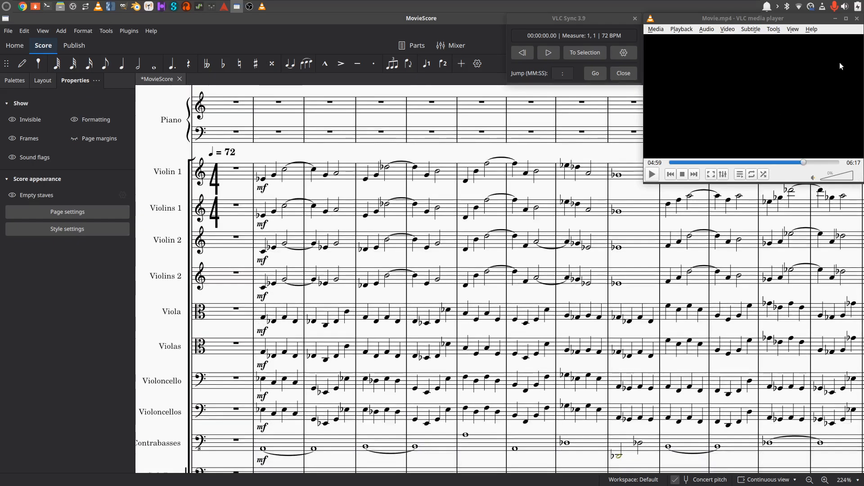
# Minimize the movie player, show the string passage through its final measures, and reset the synced playback to the beginning.
pyautogui.click(834, 19)
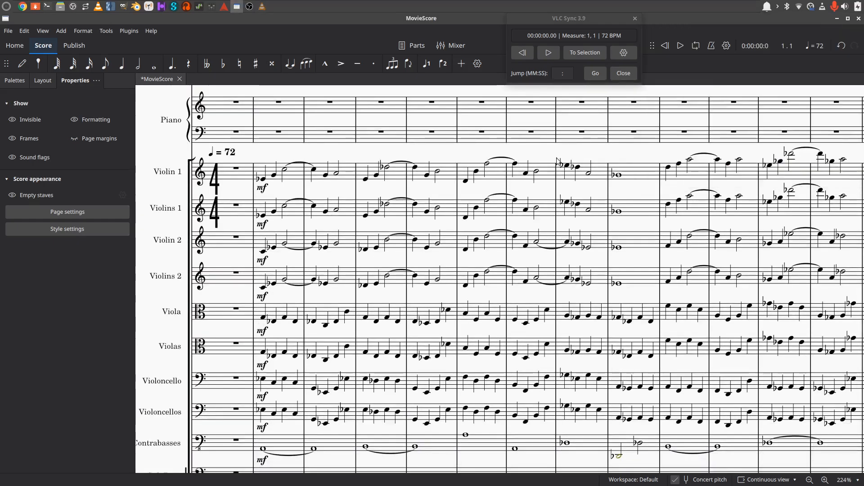
pyautogui.scroll(-1, 562, 160)
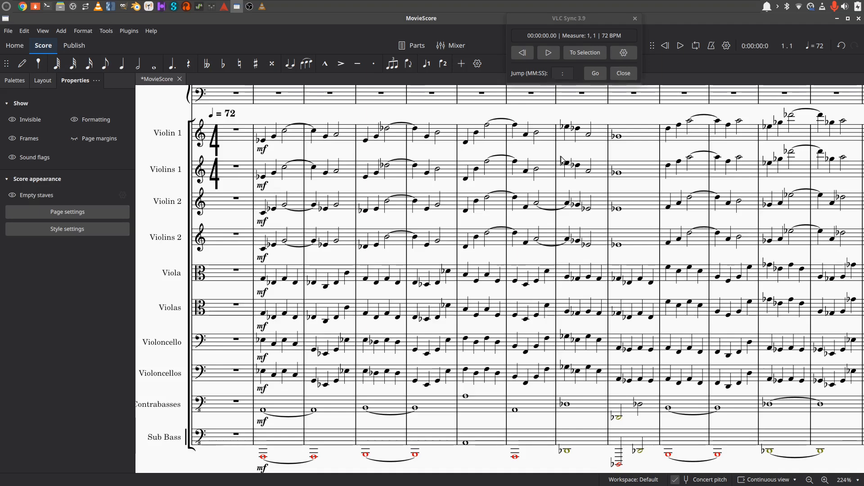
pyautogui.scroll(-3, 811, 262)
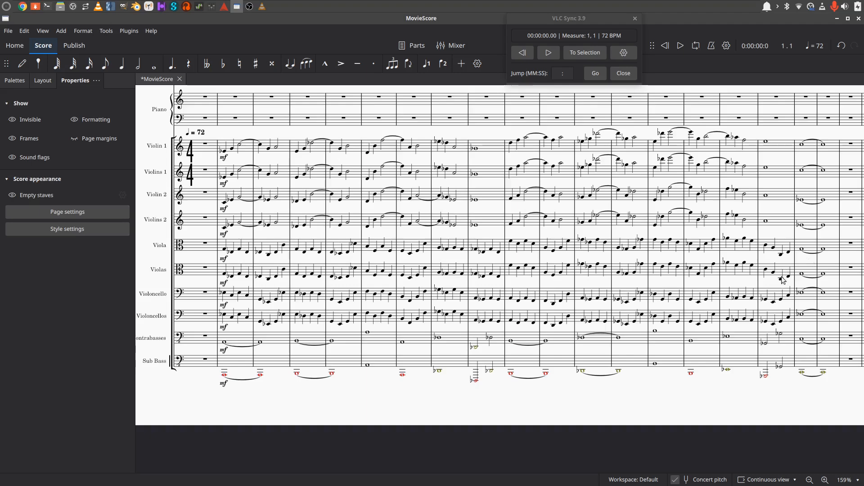
pyautogui.click(527, 57)
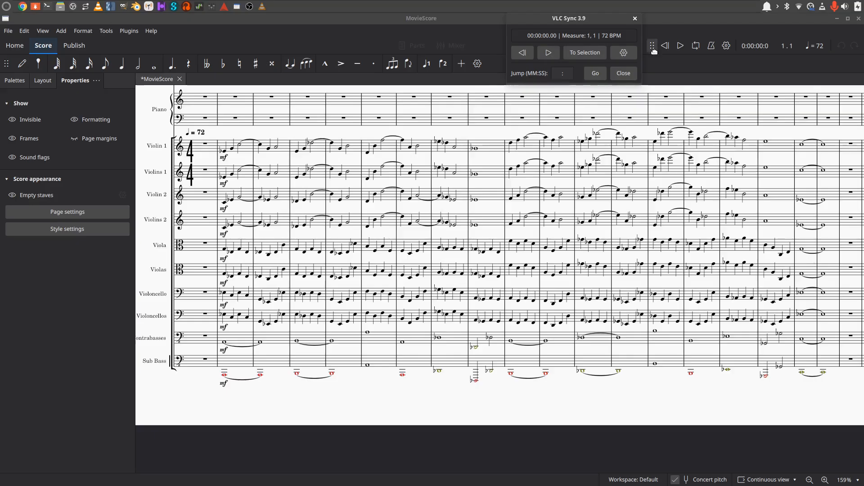
# Play the score on its own through the string passage and stop it past the last written measures.
pyautogui.click(680, 46)
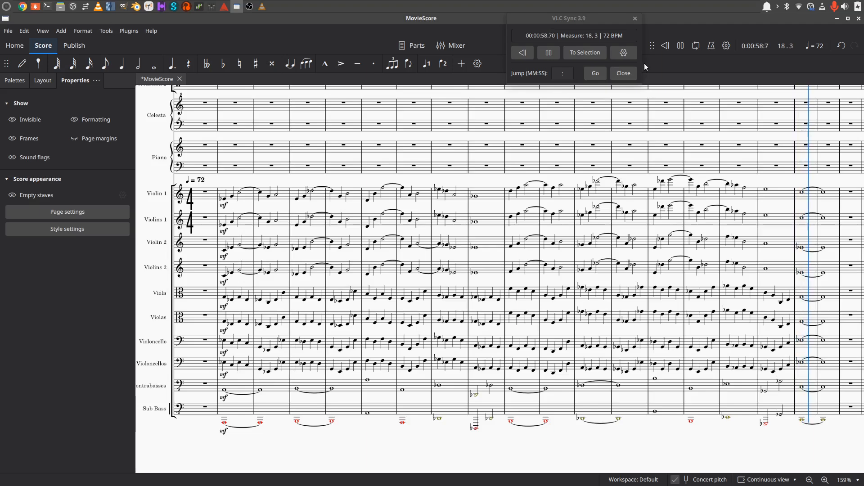
pyautogui.click(682, 45)
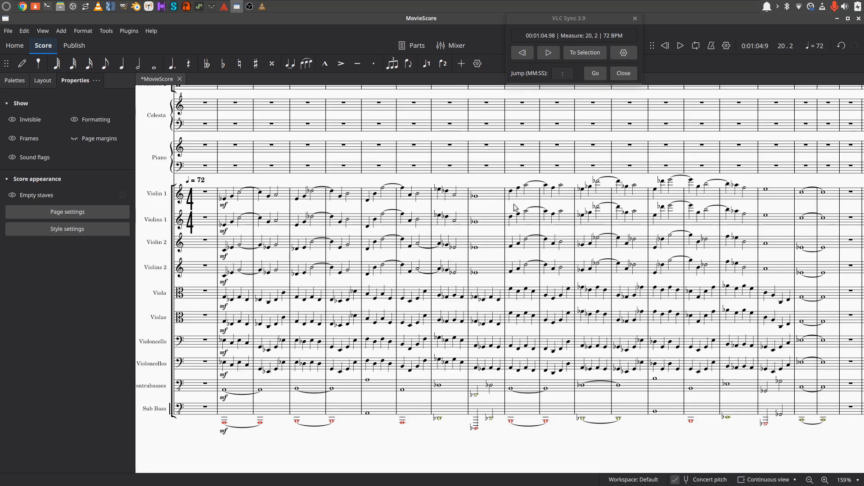
pyautogui.moveTo(520, 209); pyautogui.dragTo(500, 203)
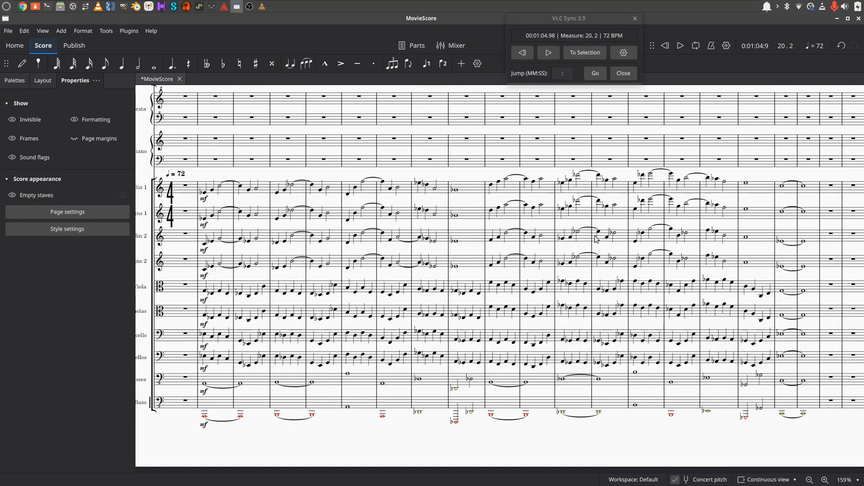
# Bring back the movie player and play the movie and string passage in sync from the beginning, pausing past the final notes.
pyautogui.click(262, 8)
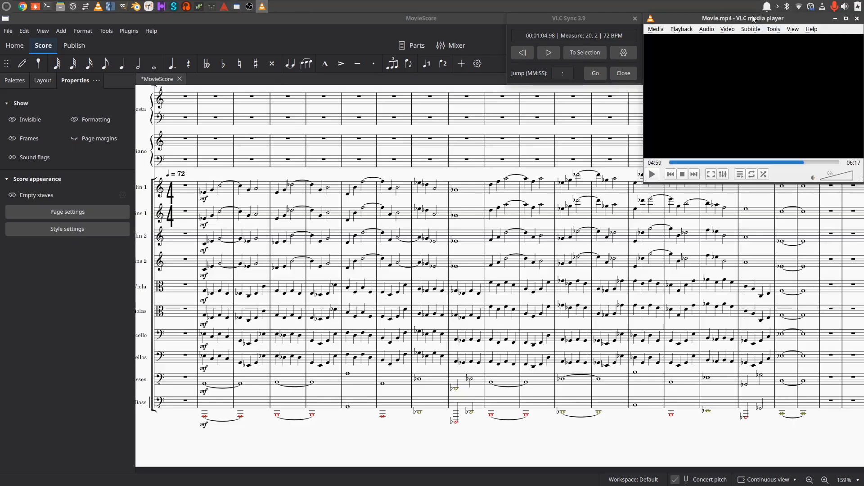
pyautogui.click(529, 56)
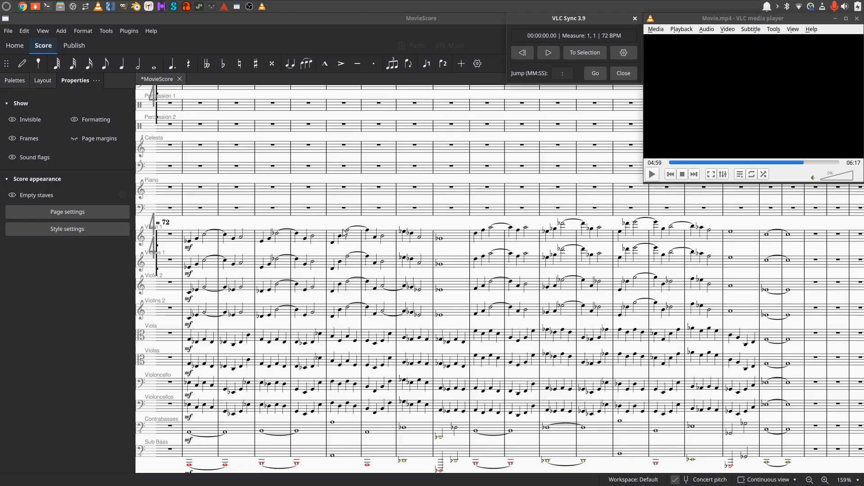
pyautogui.click(549, 52)
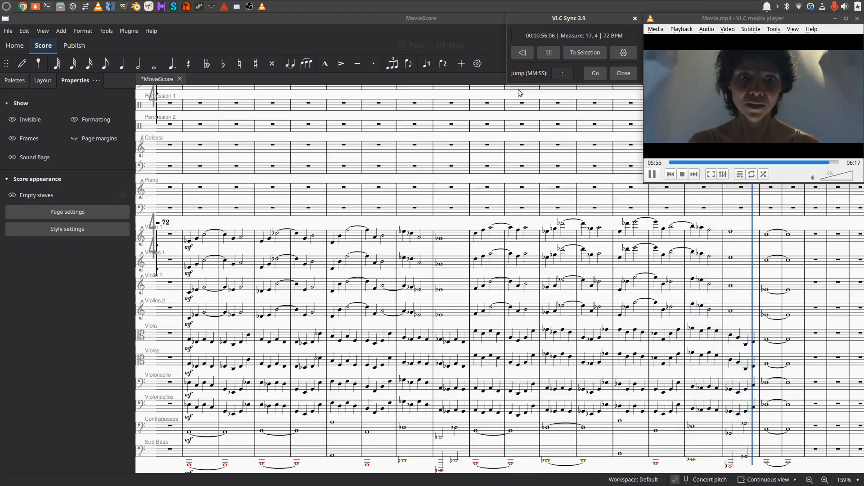
pyautogui.click(551, 53)
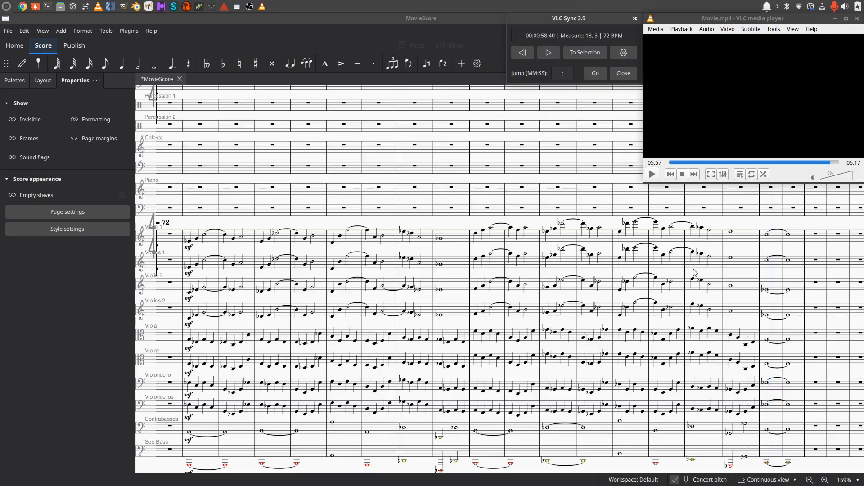
pyautogui.moveTo(460, 248); pyautogui.dragTo(523, 218)
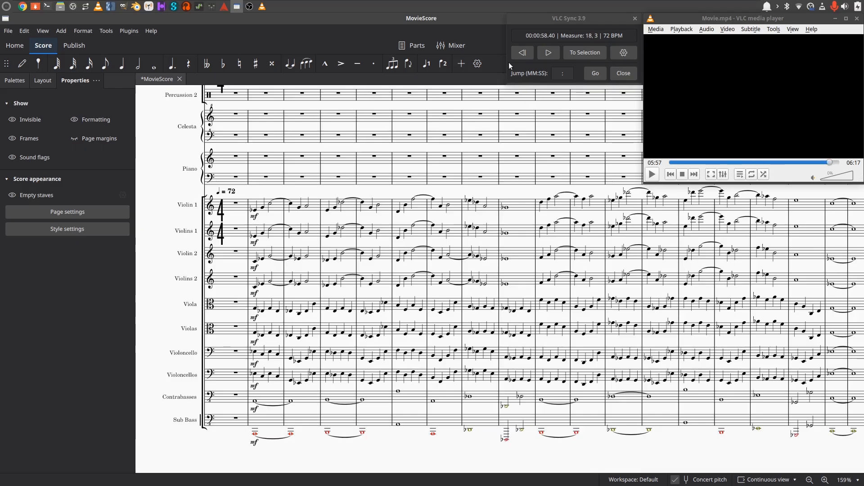
# Reset the synced playback to the beginning and play only the empty opening measure against the movie, pausing before the strings enter.
pyautogui.click(519, 55)
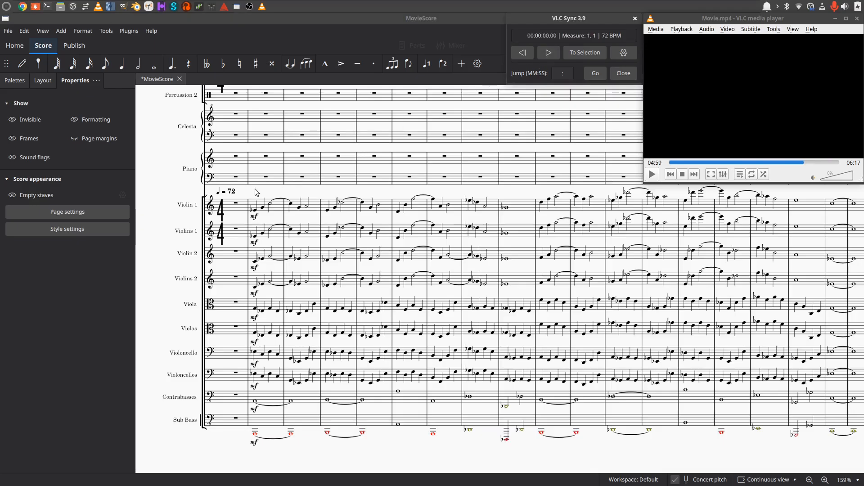
pyautogui.moveTo(277, 217); pyautogui.dragTo(417, 215)
pyautogui.scroll(8, 417, 220)
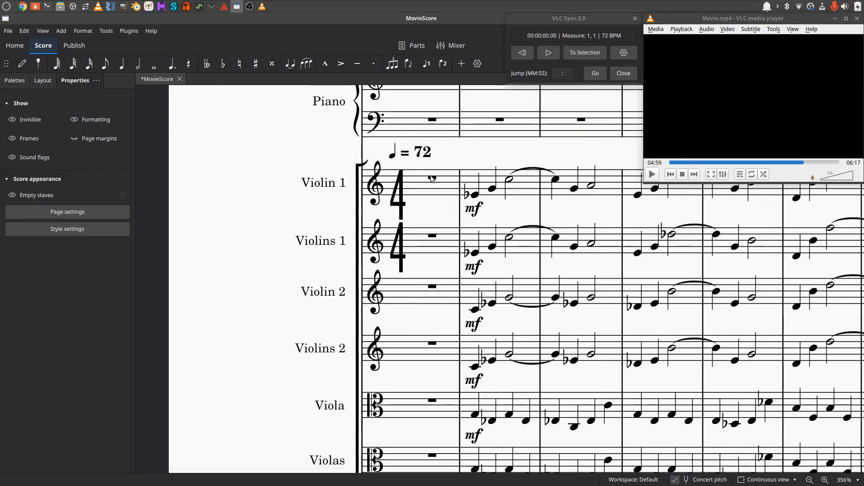
pyautogui.moveTo(489, 156); pyautogui.dragTo(449, 171)
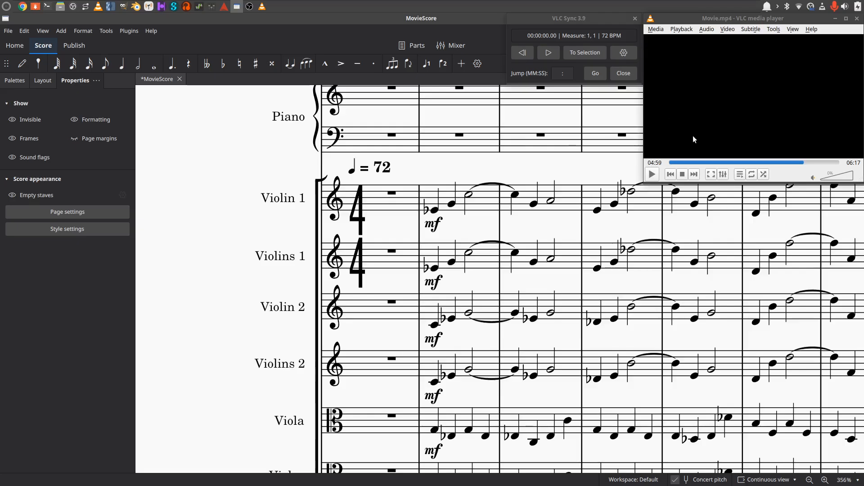
pyautogui.click(549, 54)
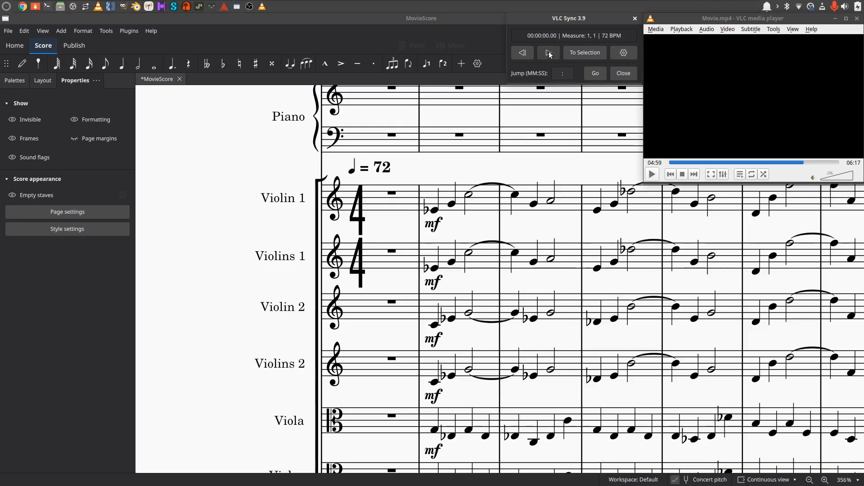
pyautogui.click(550, 53)
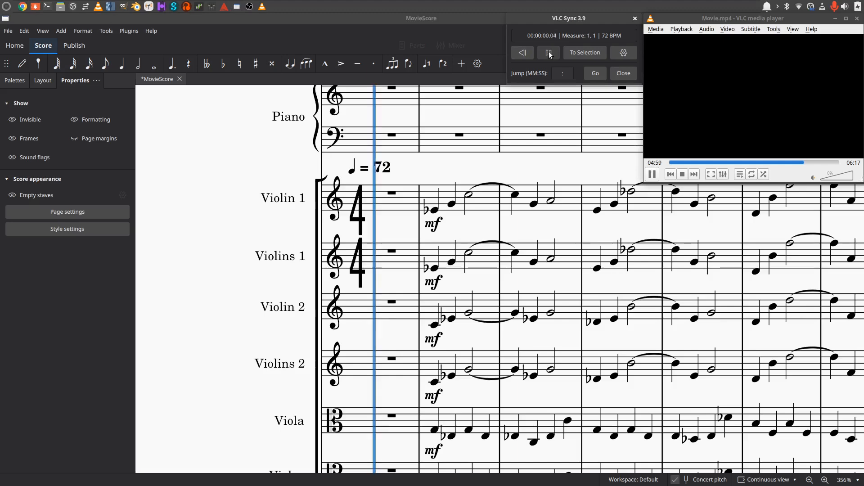
pyautogui.click(549, 54)
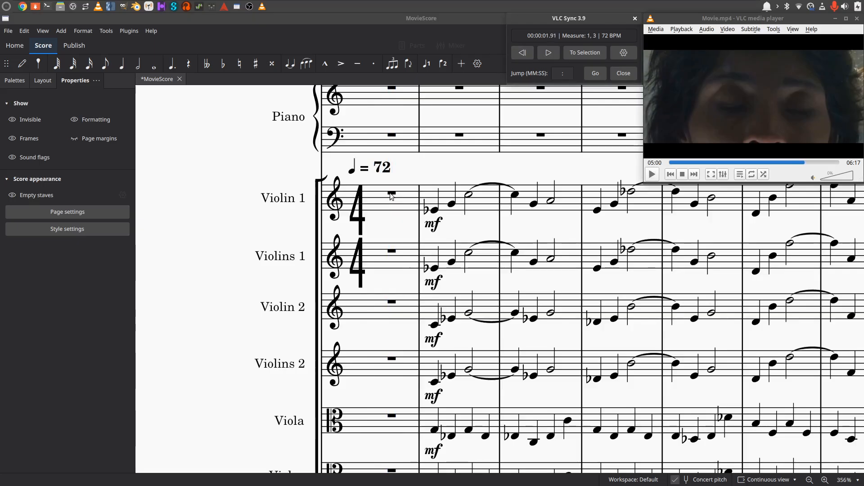
# Add a 4/4 time signature at measure 2, where the strings enter.
pyautogui.click(414, 189)
pyautogui.scroll(3, 414, 189)
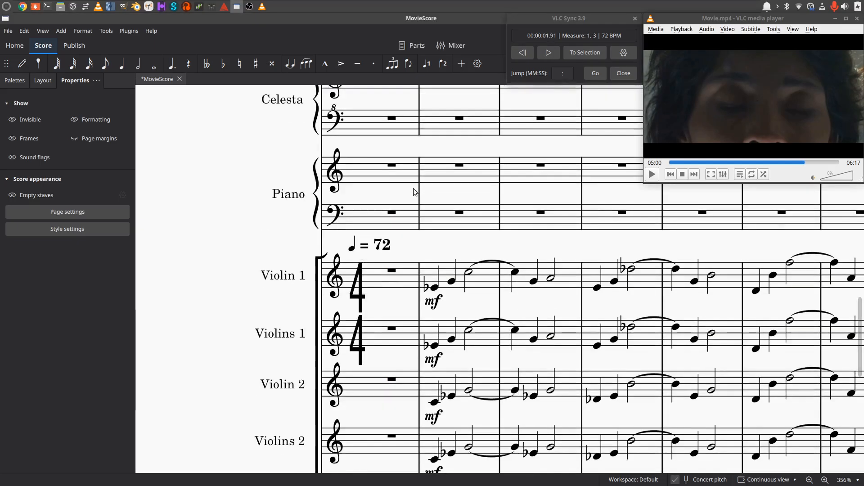
pyautogui.click(435, 350)
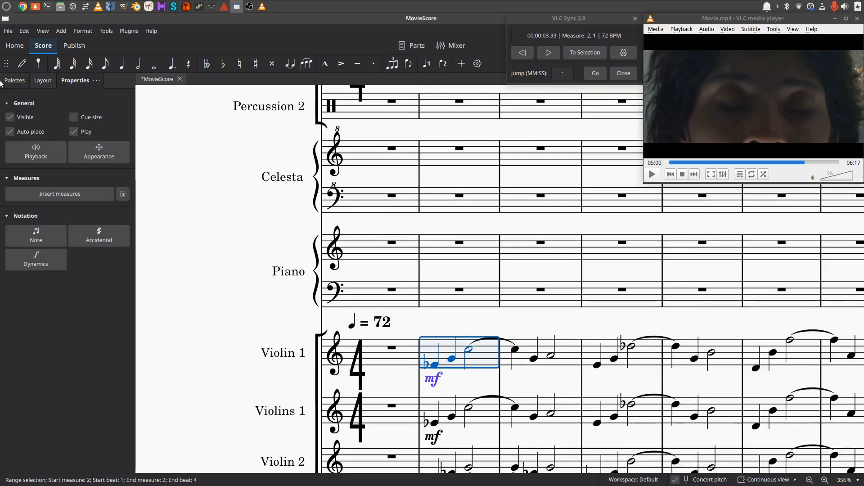
pyautogui.click(15, 82)
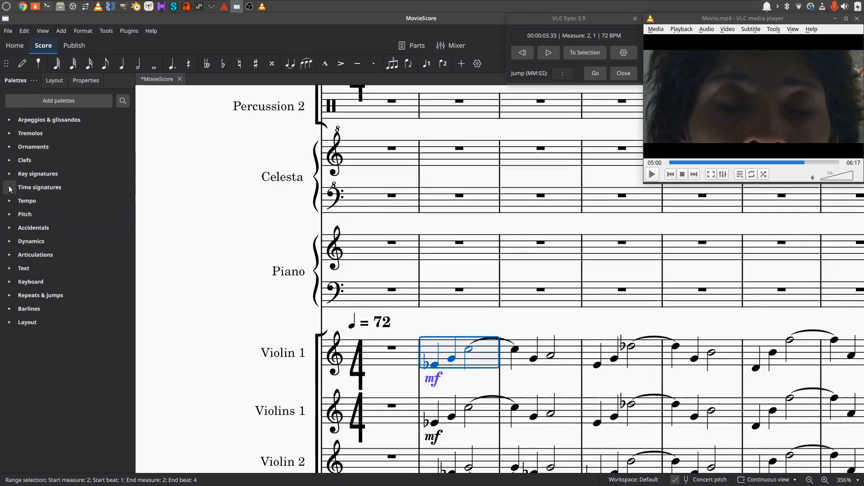
pyautogui.click(29, 187)
pyautogui.click(56, 204)
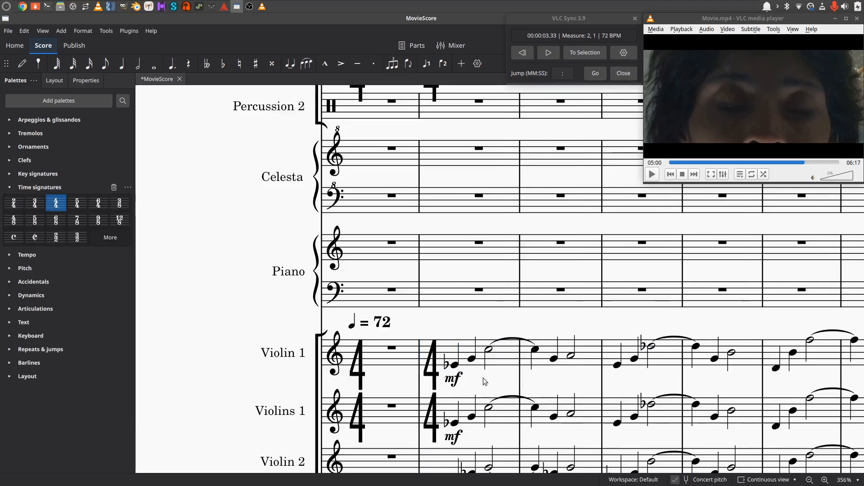
# Change the opening measure to a 2/4 time signature and delete the extra empty measure that follows it.
pyautogui.click(382, 361)
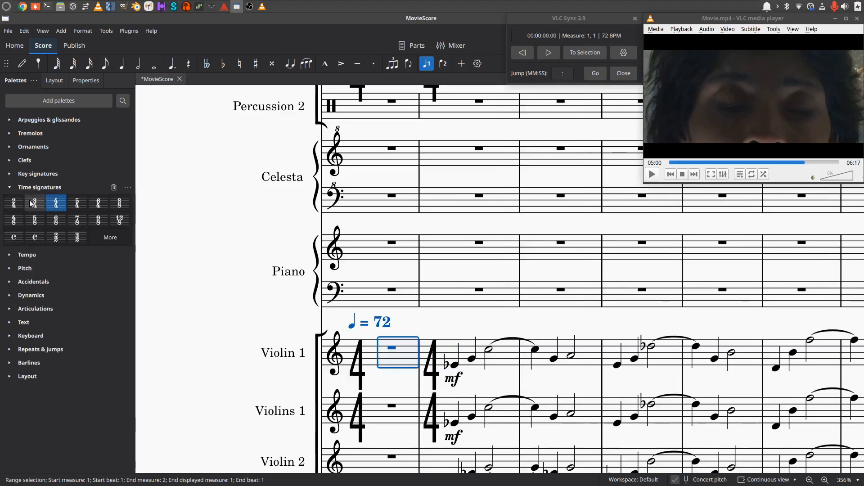
pyautogui.click(14, 202)
pyautogui.scroll(3, 522, 287)
pyautogui.click(452, 254)
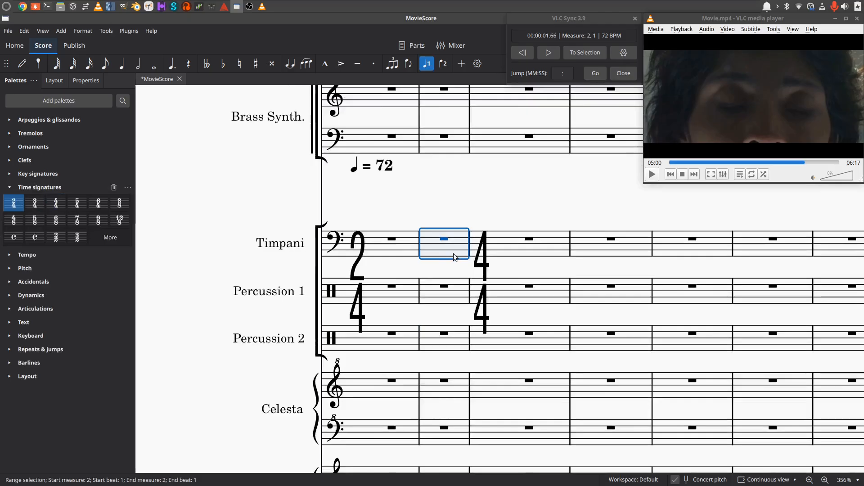
pyautogui.hotkey('ctrl', 'Delete')
# Examine the 2/4 and 4/4 time signatures in every instrument group, from the TIME/CUE staff down to the strings.
pyautogui.scroll(3, 451, 255)
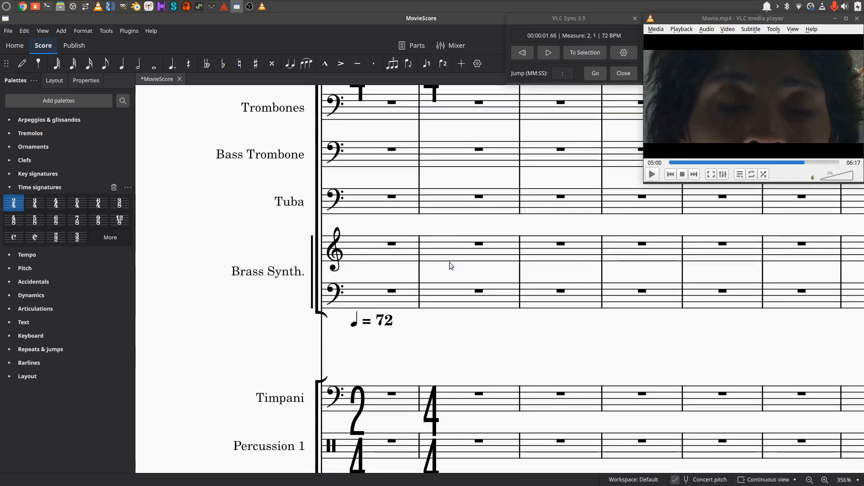
pyautogui.scroll(6, 449, 263)
pyautogui.scroll(2, 451, 266)
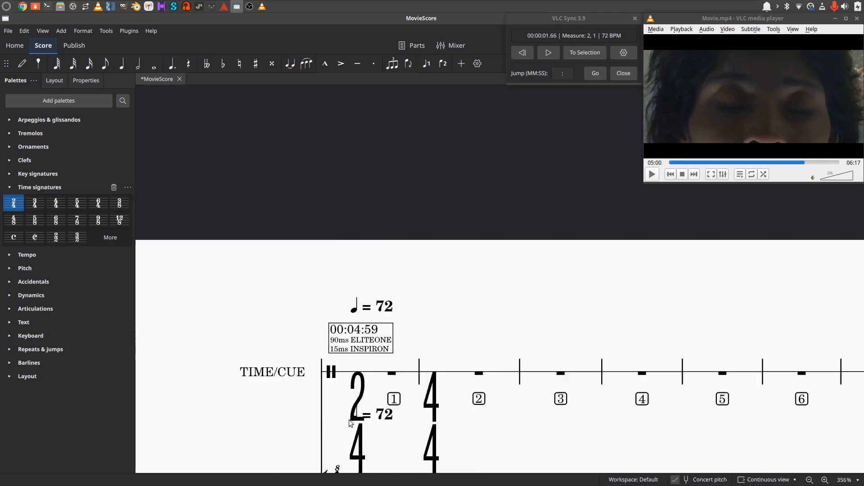
pyautogui.scroll(-3, 428, 263)
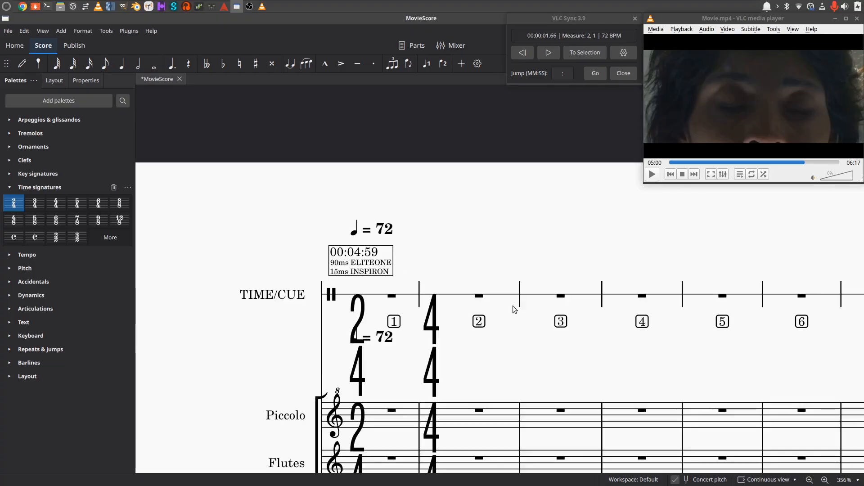
pyautogui.scroll(-5, 504, 329)
pyautogui.scroll(-8, 497, 367)
pyautogui.scroll(3, 496, 371)
pyautogui.scroll(-15, 496, 371)
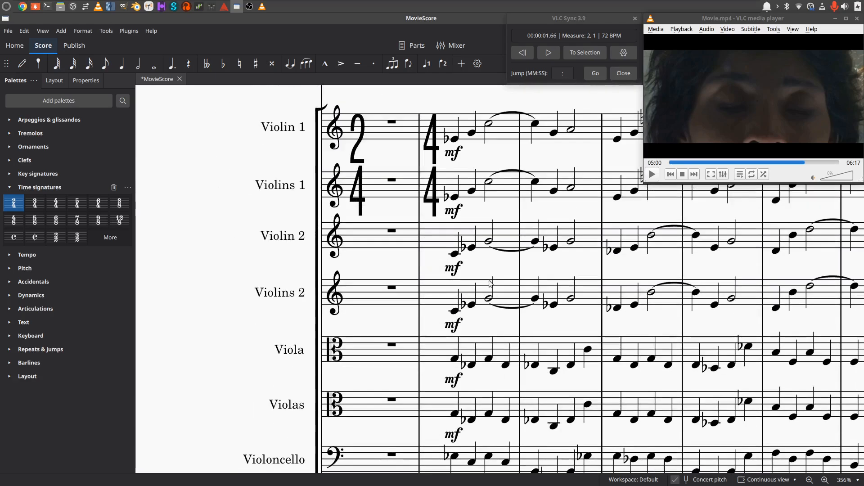
# Play the 2/4 opening in sync with the movie from the beginning and pause once the strings enter.
pyautogui.click(523, 53)
pyautogui.click(548, 57)
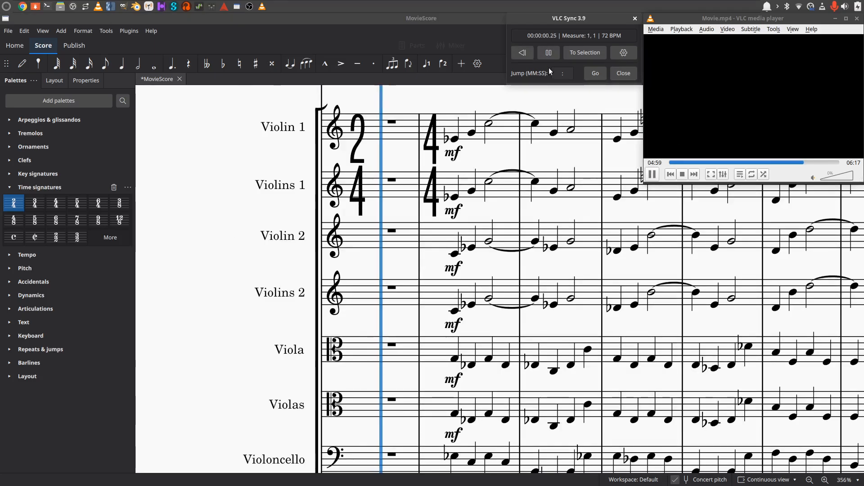
pyautogui.click(550, 54)
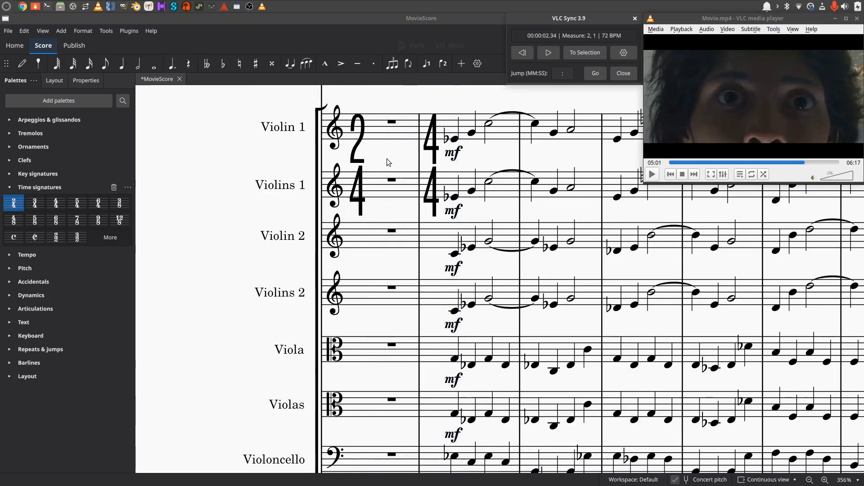
# Select the opening measure, and create a custom 1/4 time signature in the time signatures palette.
pyautogui.click(410, 133)
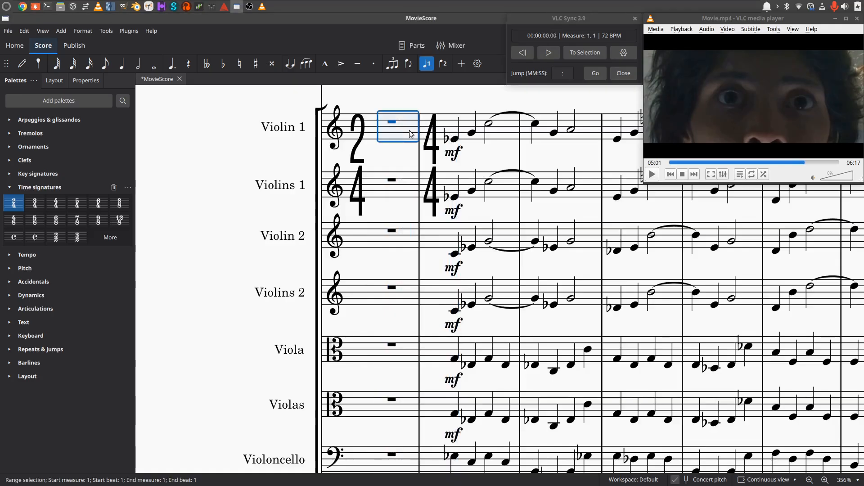
pyautogui.click(109, 242)
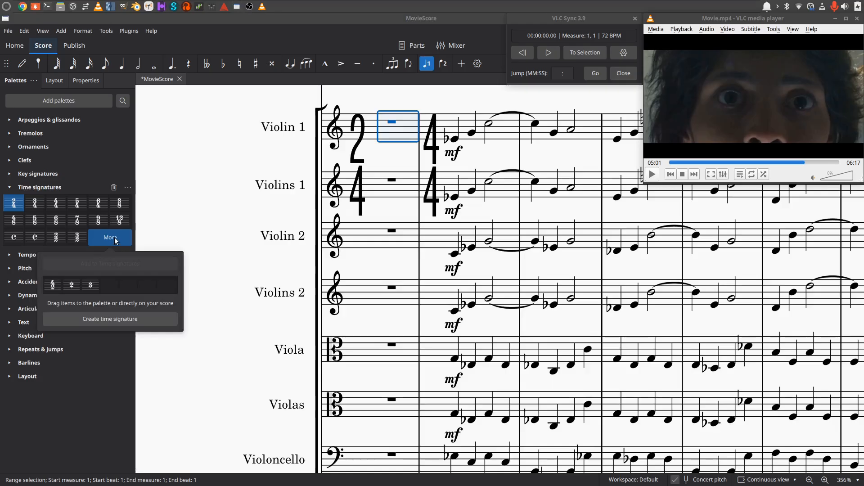
pyautogui.click(114, 320)
pyautogui.click(280, 146)
pyautogui.click(281, 146)
pyautogui.click(280, 146)
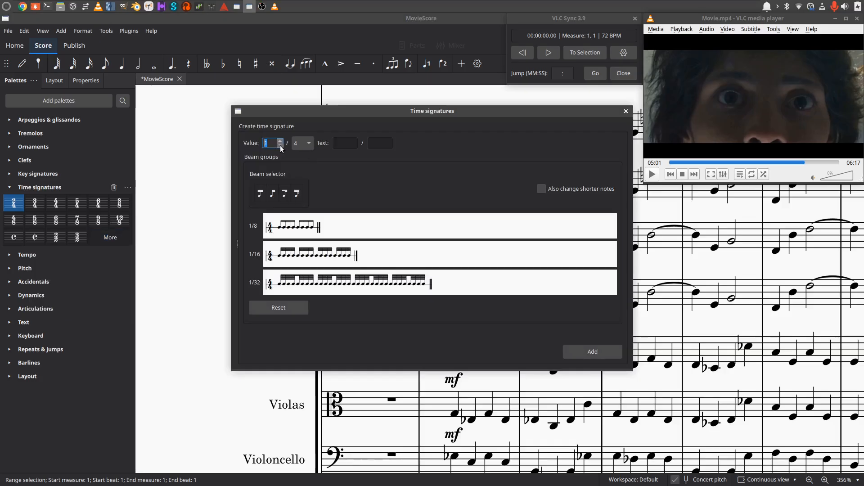
pyautogui.click(617, 350)
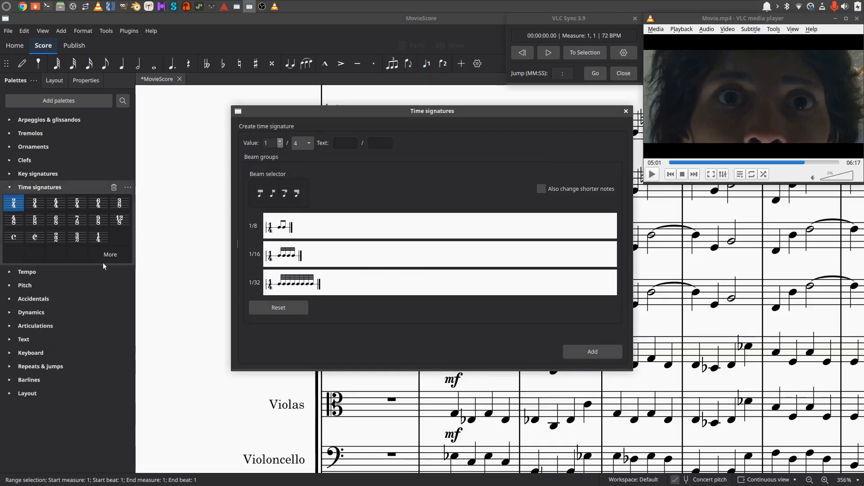
pyautogui.click(626, 111)
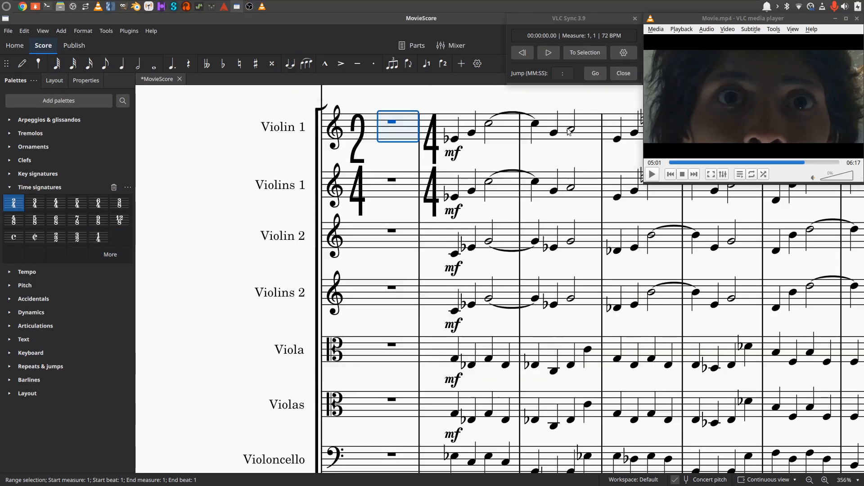
# Apply the custom 1/4 time signature to the opening measure and delete the extra empty measure after it.
pyautogui.click(98, 238)
pyautogui.click(452, 137)
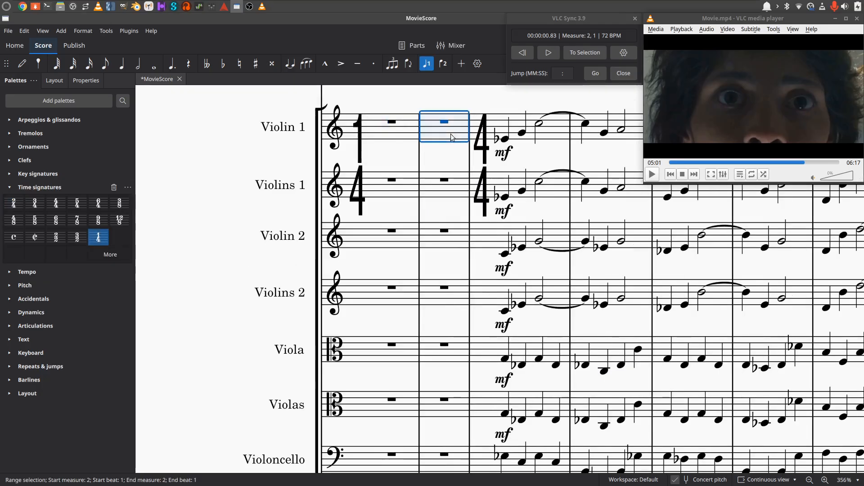
pyautogui.hotkey('ctrl', 'Delete')
# Play the 1/4 opening in sync with the movie from the beginning and pause after the strings enter.
pyautogui.scroll(10, 462, 151)
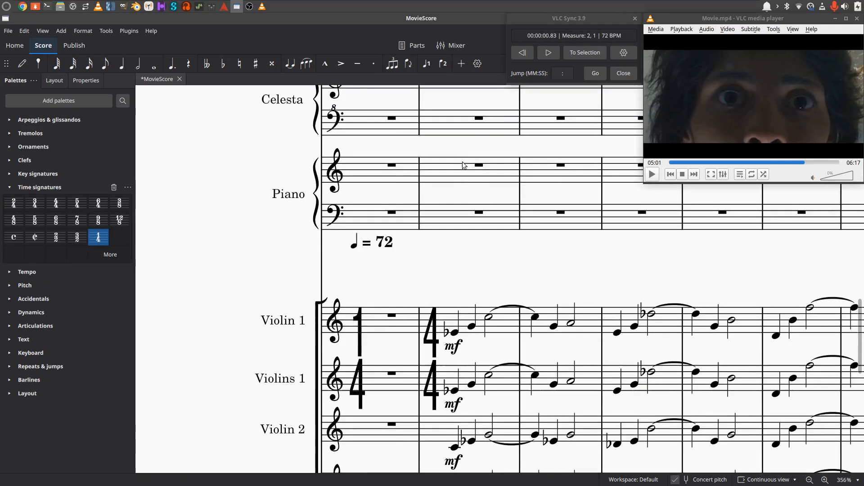
pyautogui.scroll(5, 455, 210)
pyautogui.scroll(-15, 454, 210)
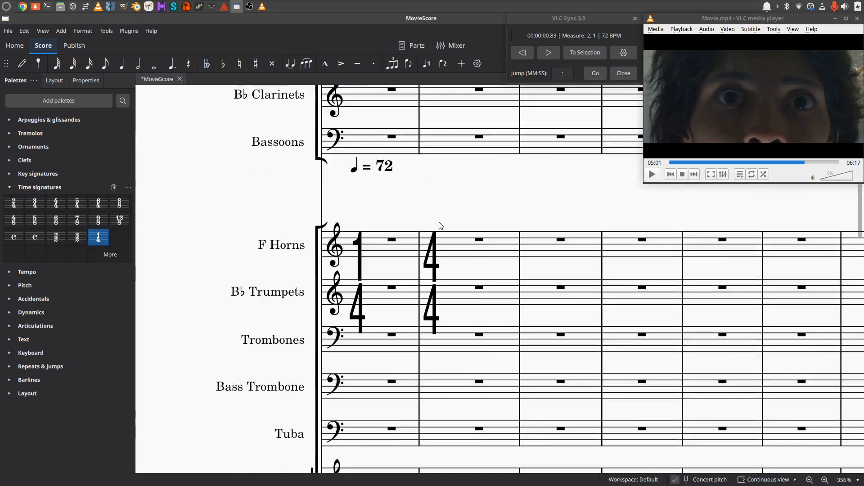
pyautogui.scroll(-3, 432, 246)
pyautogui.click(522, 52)
pyautogui.click(548, 53)
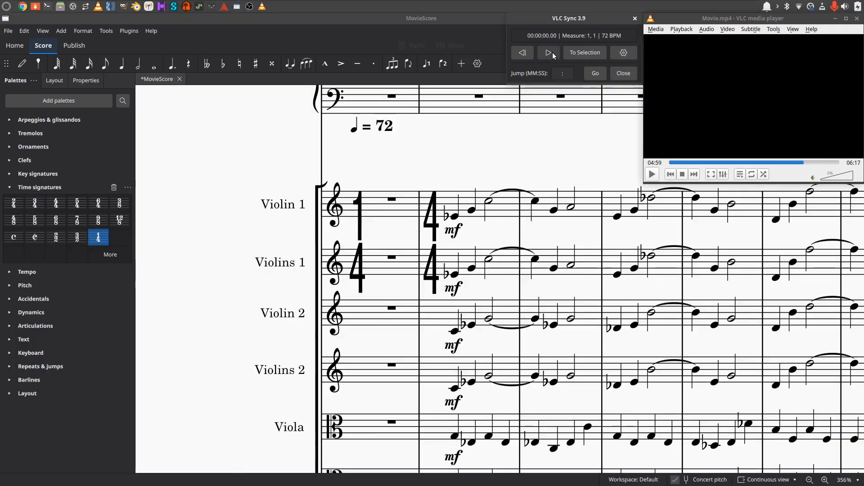
pyautogui.click(550, 53)
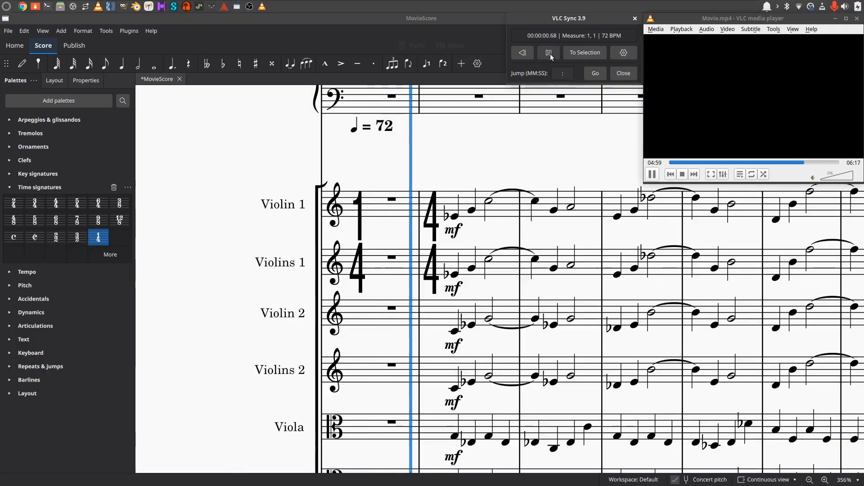
pyautogui.click(550, 53)
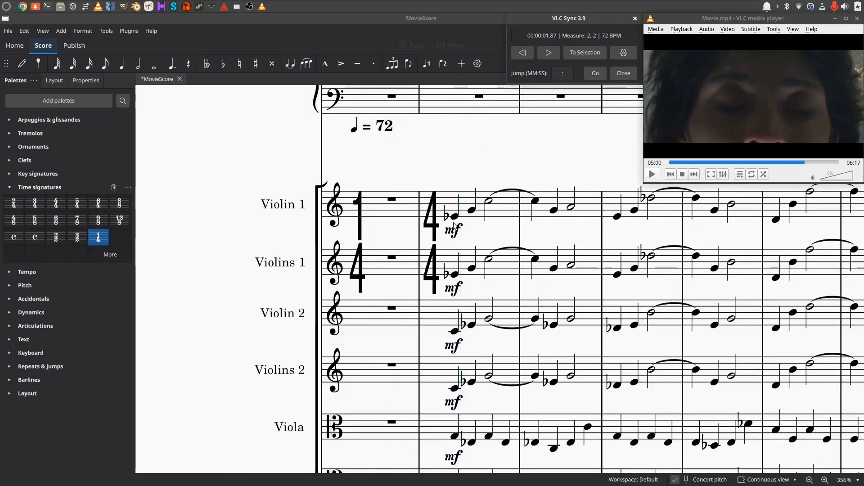
# Replay the 1/4 opening through the strings' entry, pause, and return the synced playback to the beginning.
pyautogui.click(522, 53)
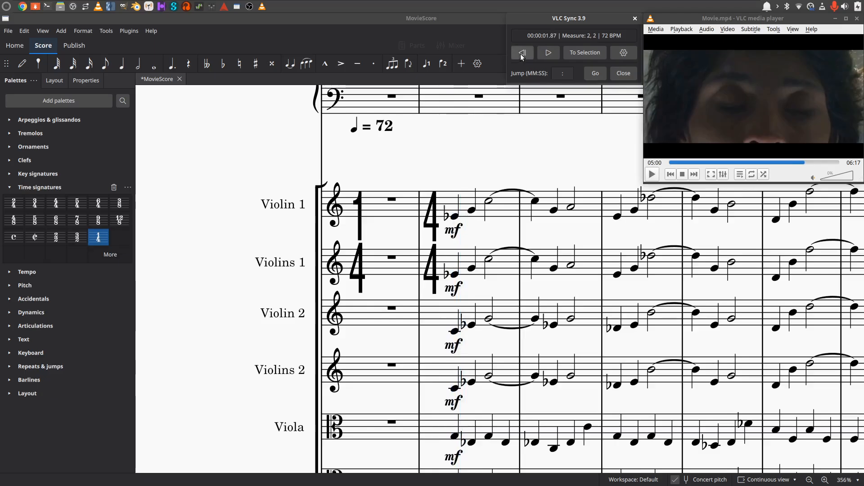
pyautogui.click(548, 54)
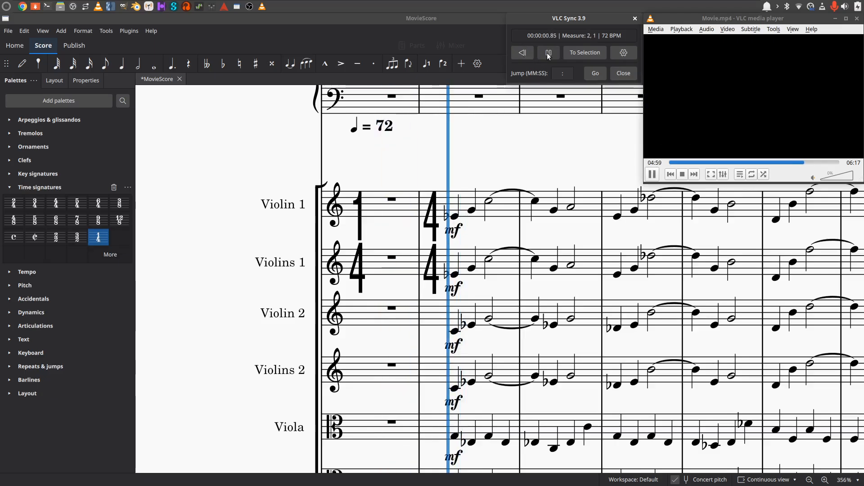
pyautogui.click(549, 53)
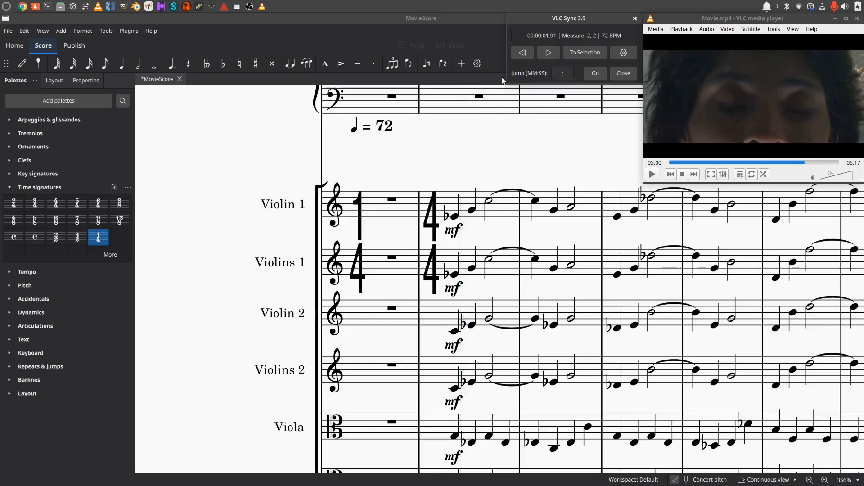
pyautogui.click(527, 55)
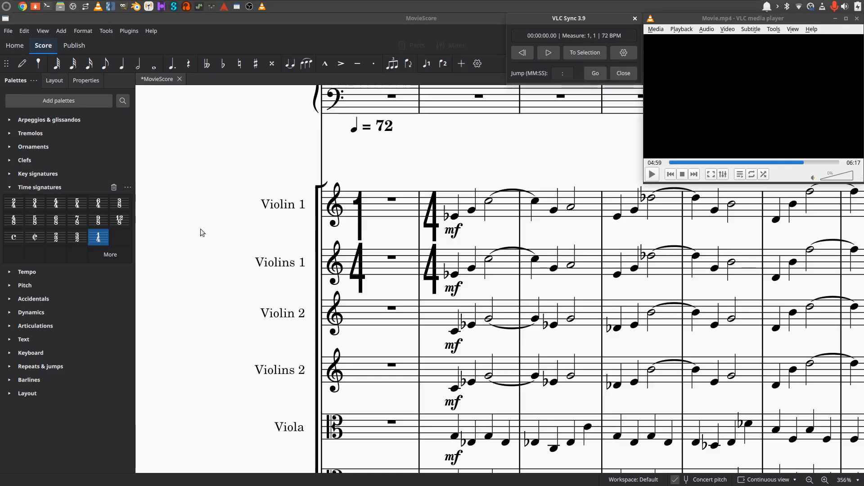
# Apply a 3/8 time signature to the opening measure and play it with the movie from the beginning, pausing in measure 2.
pyautogui.click(392, 211)
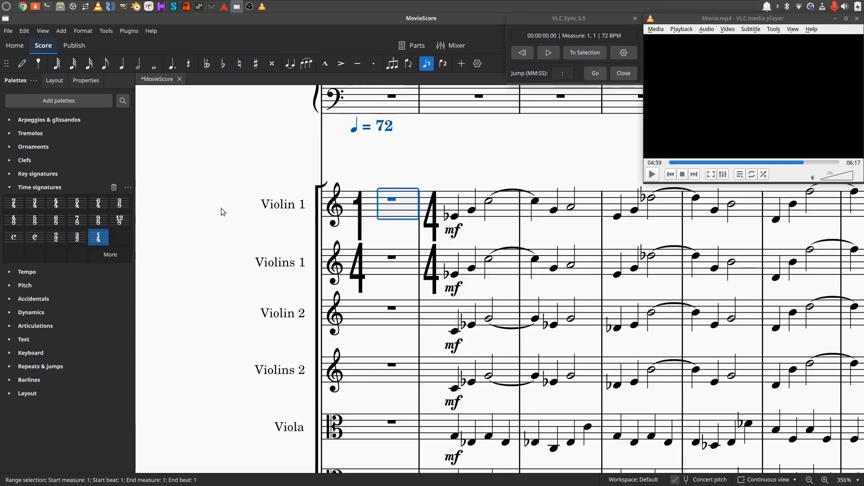
pyautogui.click(120, 207)
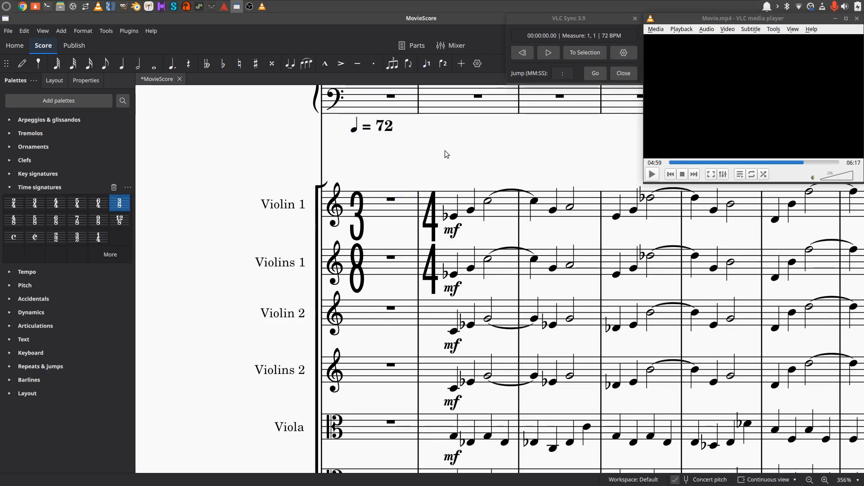
pyautogui.click(525, 56)
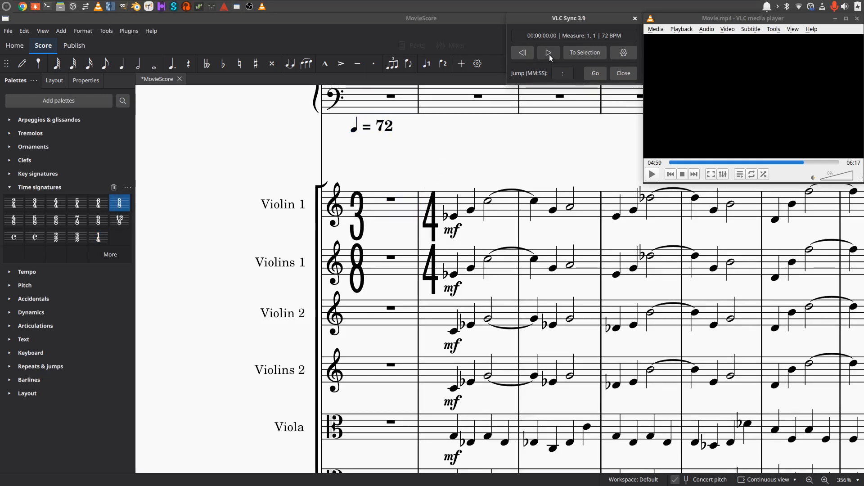
pyautogui.click(549, 53)
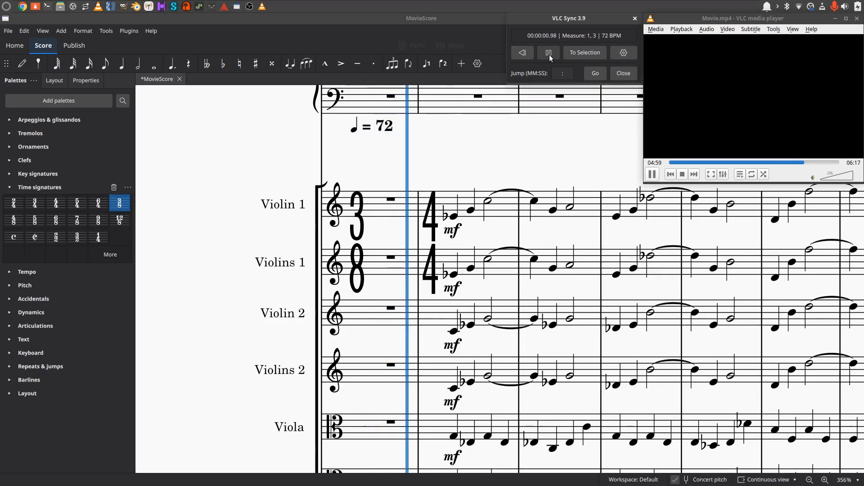
pyautogui.click(549, 53)
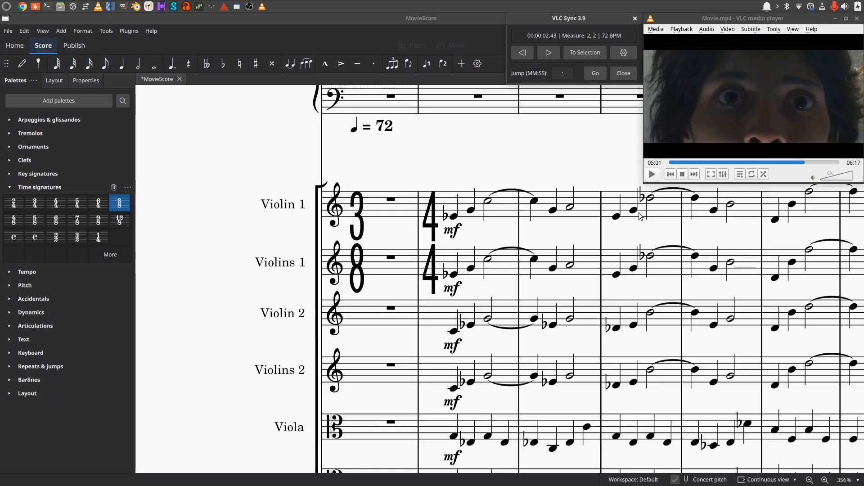
# Replay the 3/8 opening with the movie through the strings' entry, pause, and return to the beginning.
pyautogui.click(526, 55)
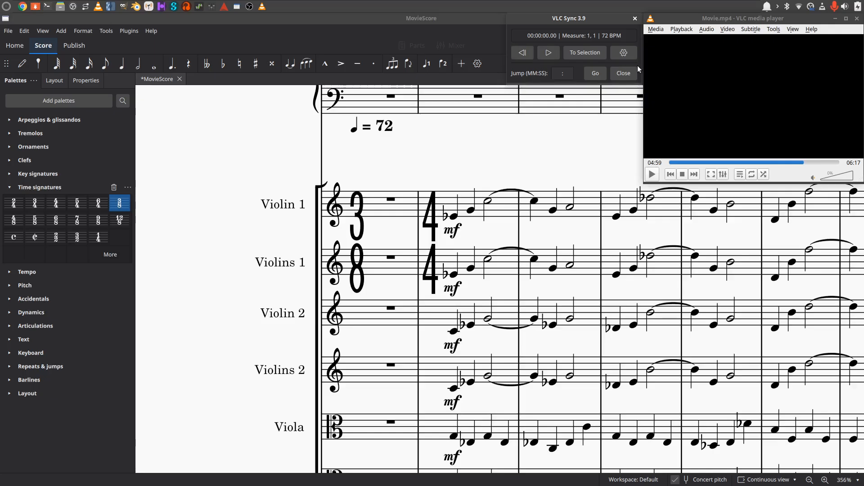
pyautogui.click(554, 53)
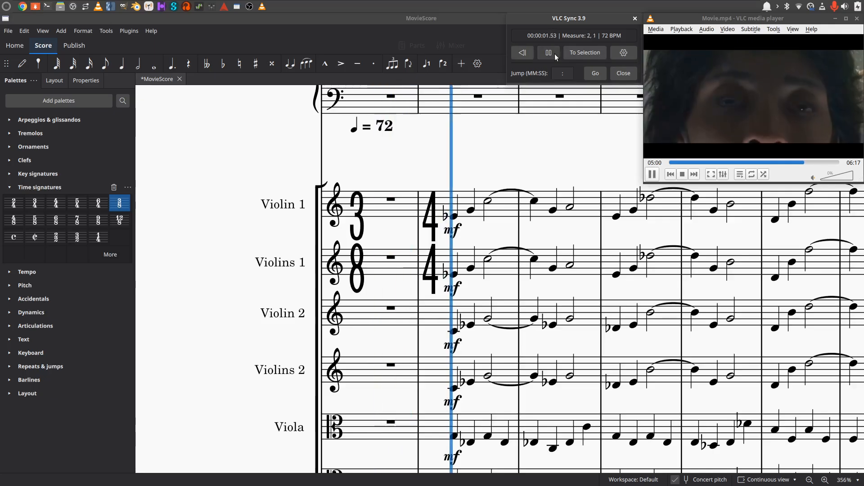
pyautogui.click(554, 53)
pyautogui.click(525, 53)
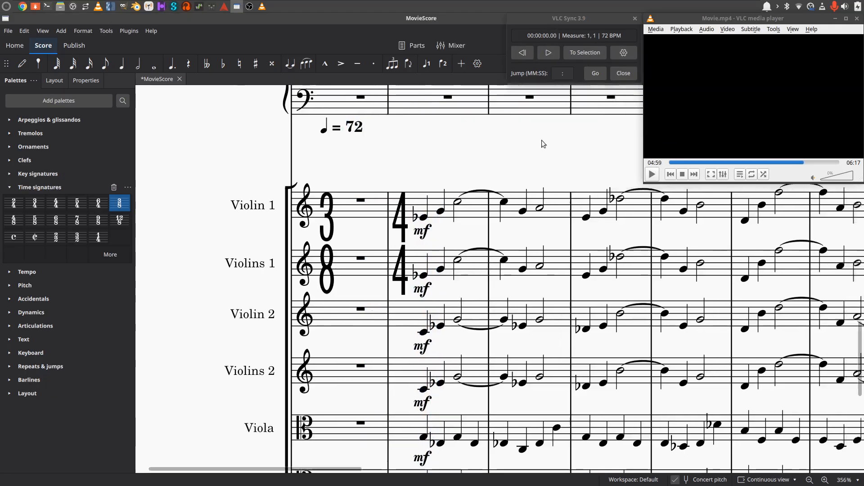
pyautogui.click(526, 53)
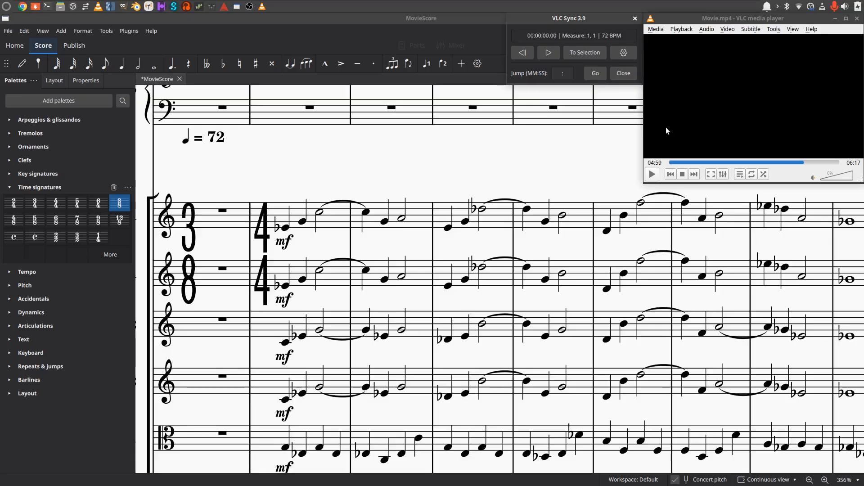
# Play the score in sync with the movie from the beginning and pause at measure 10.
pyautogui.click(577, 166)
pyautogui.scroll(-5, 577, 167)
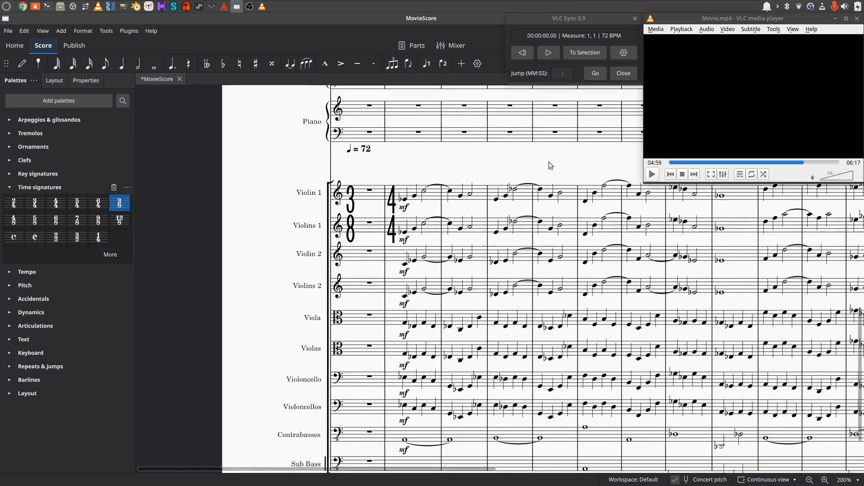
pyautogui.moveTo(563, 164); pyautogui.dragTo(371, 153)
pyautogui.scroll(-2, 441, 153)
pyautogui.moveTo(490, 151); pyautogui.dragTo(452, 142)
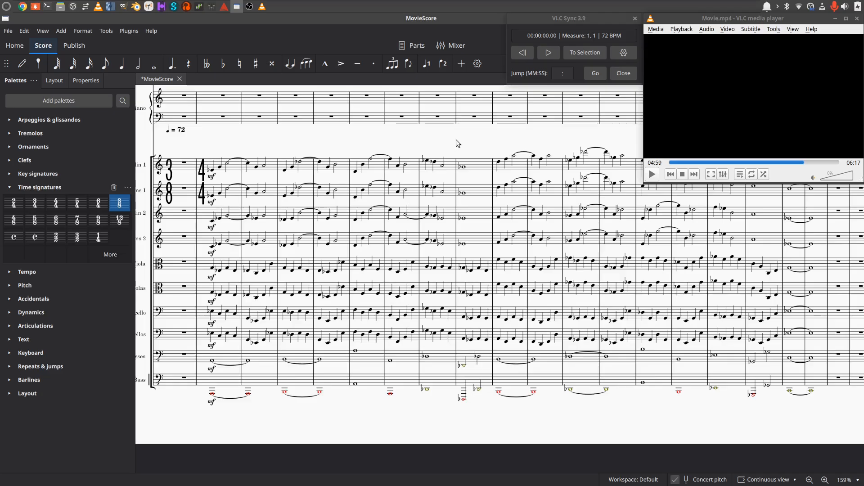
pyautogui.click(522, 54)
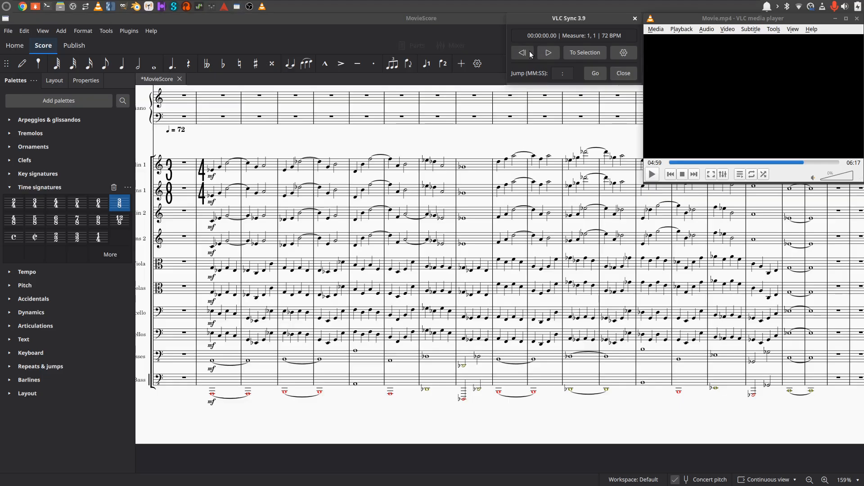
pyautogui.click(553, 54)
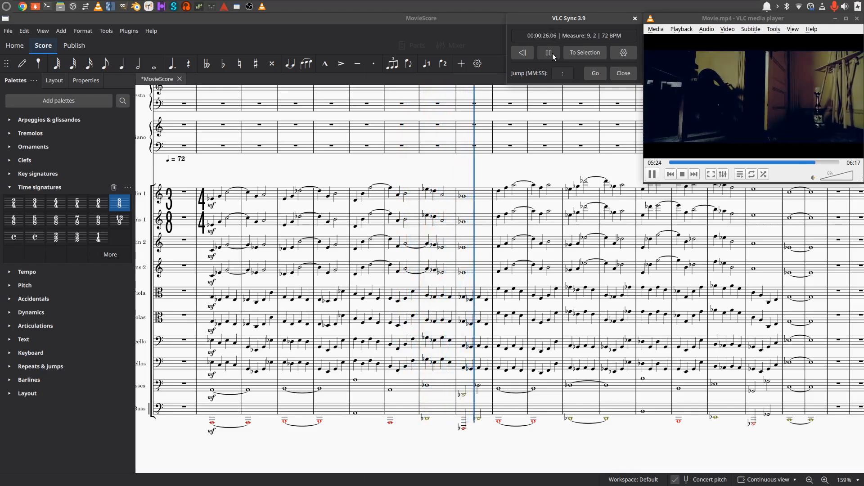
pyautogui.click(552, 53)
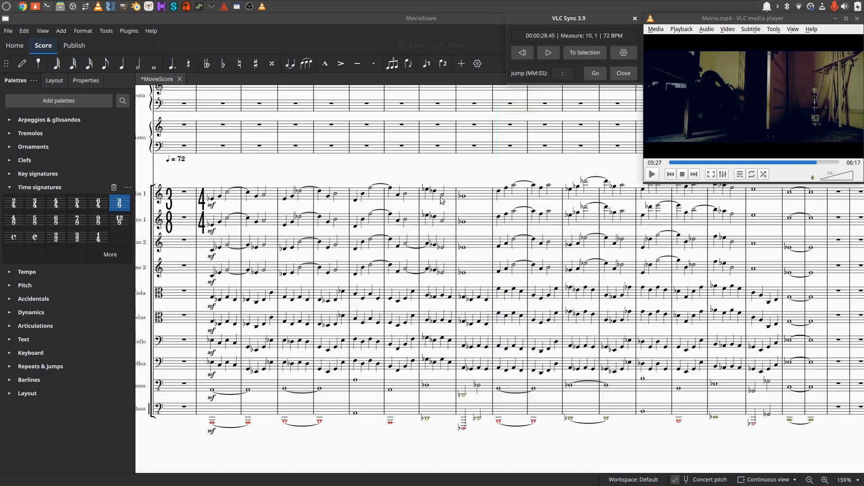
# Select measure 8 in the Violin 1 staff and apply a double barline at its end.
pyautogui.click(444, 197)
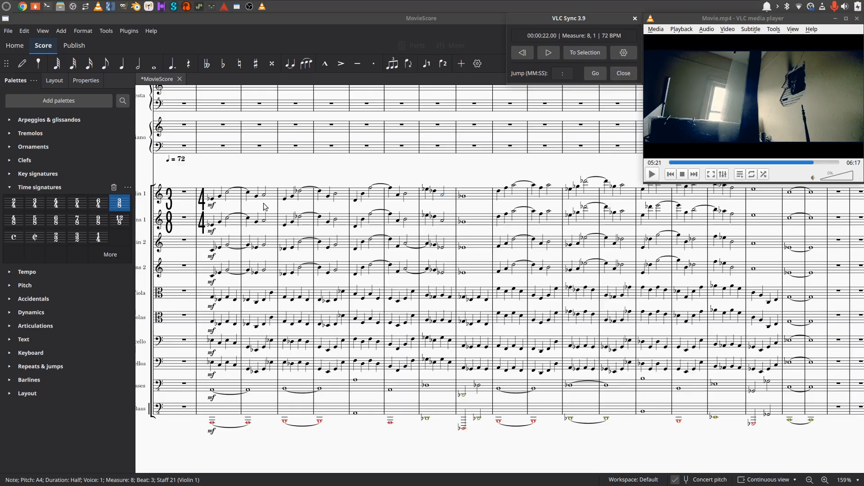
pyautogui.click(444, 198)
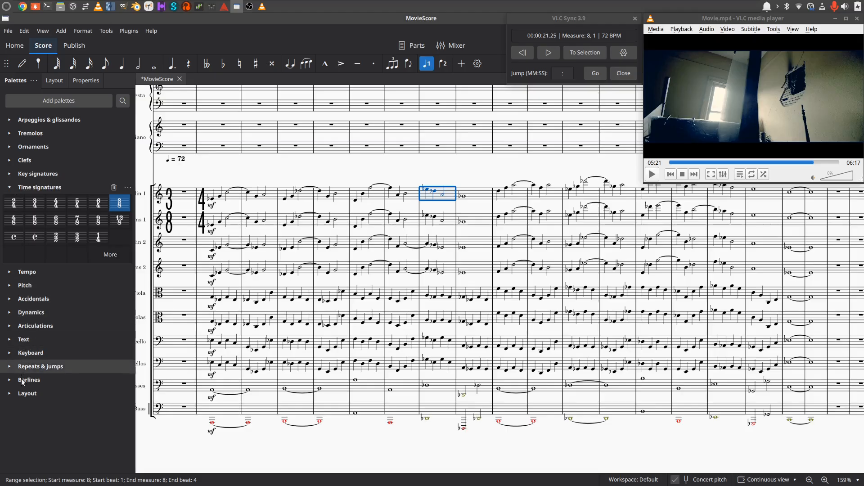
pyautogui.click(48, 380)
pyautogui.click(42, 395)
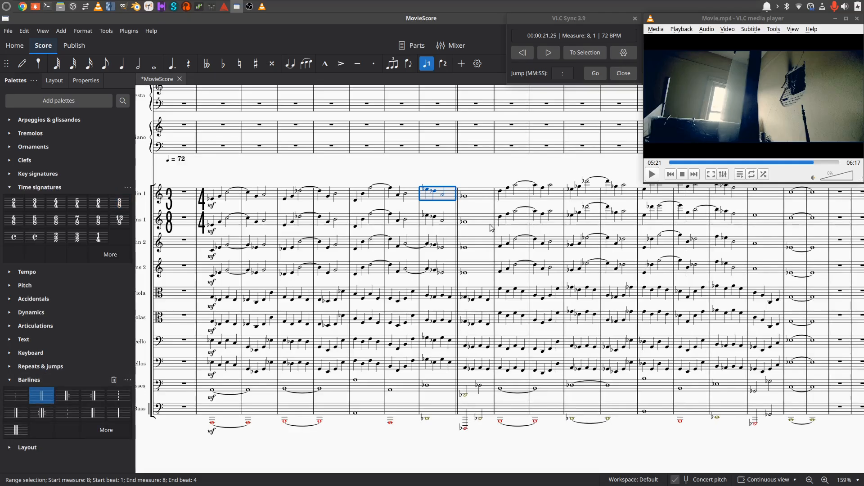
pyautogui.press('Escape')
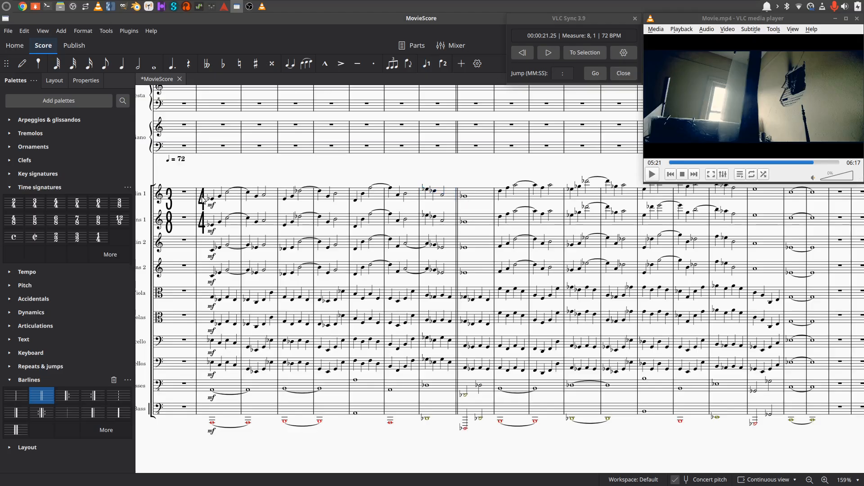
# Move the synced playback to the first Violin 1 note in measure 2, play, and pause in measure 4.
pyautogui.click(212, 199)
pyautogui.click(573, 53)
pyautogui.click(548, 53)
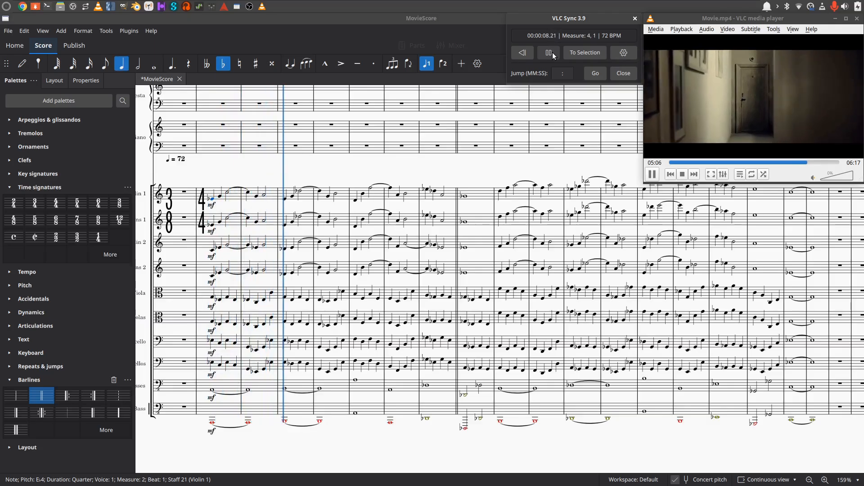
pyautogui.click(550, 53)
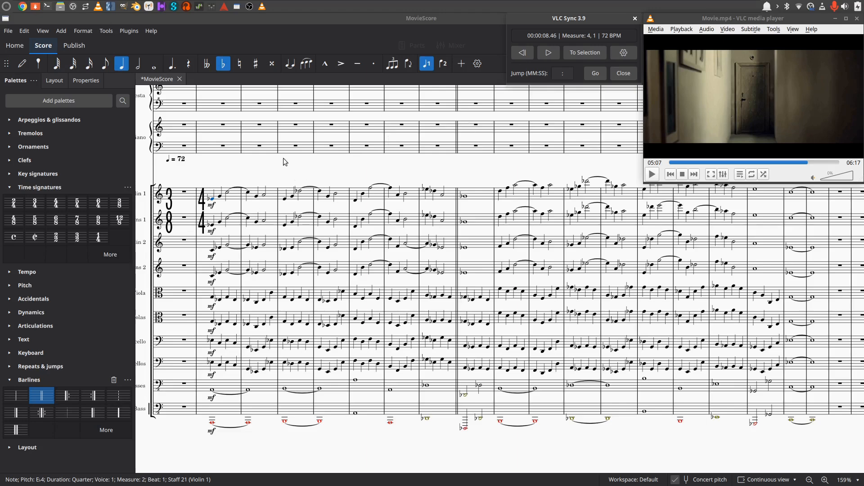
# Replay the passage with the movie from the first Violin 1 note and pause at beat 2 of measure 4.
pyautogui.click(212, 200)
pyautogui.click(579, 52)
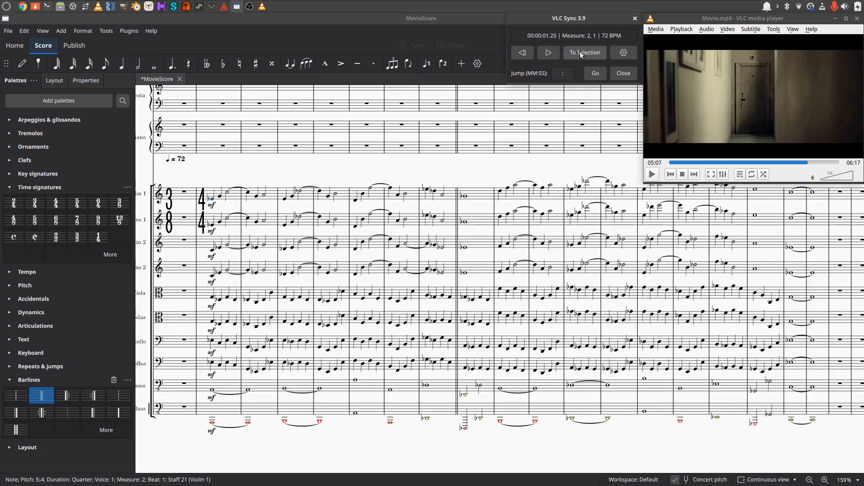
pyautogui.click(551, 54)
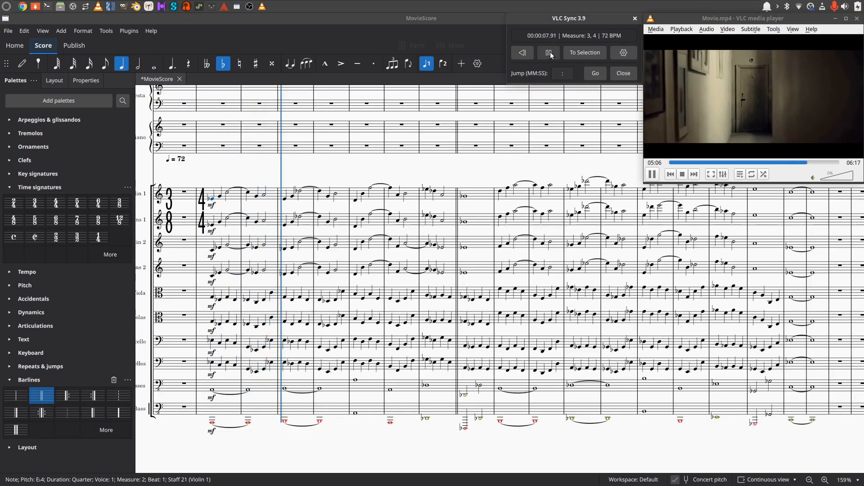
pyautogui.click(551, 55)
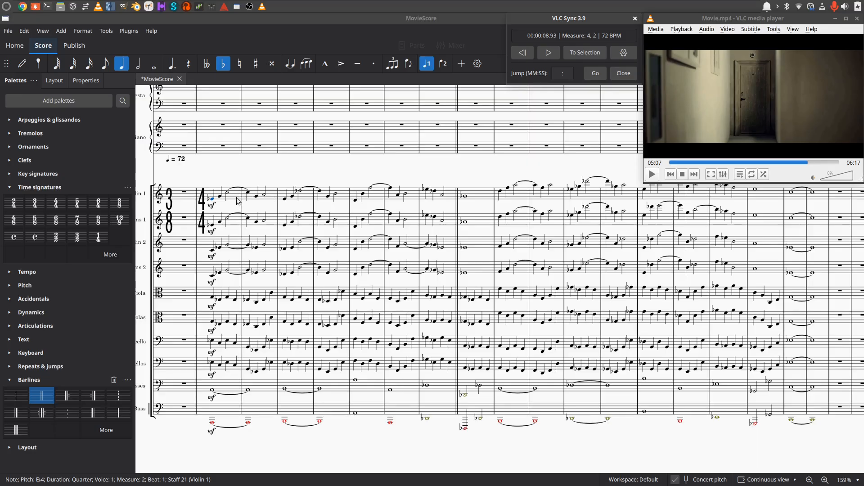
# Apply a 4/4 time signature to measure 3 and a 5/4 time signature to measure 2.
pyautogui.click(272, 198)
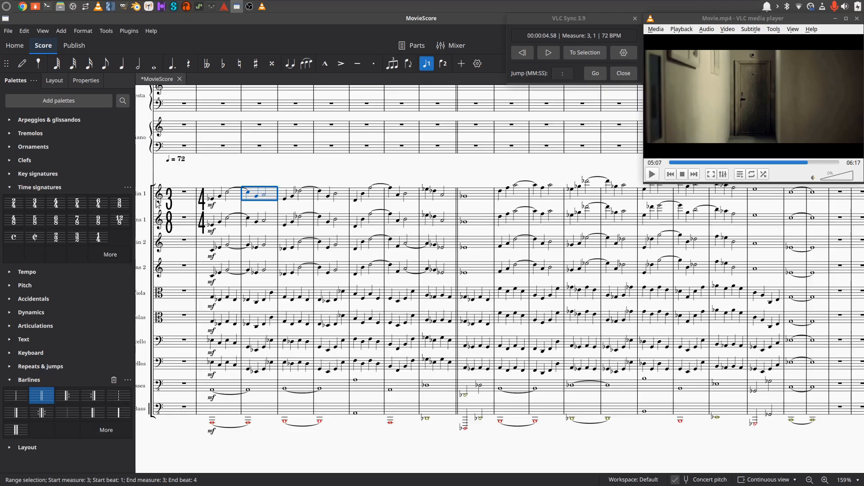
pyautogui.click(56, 203)
pyautogui.click(221, 203)
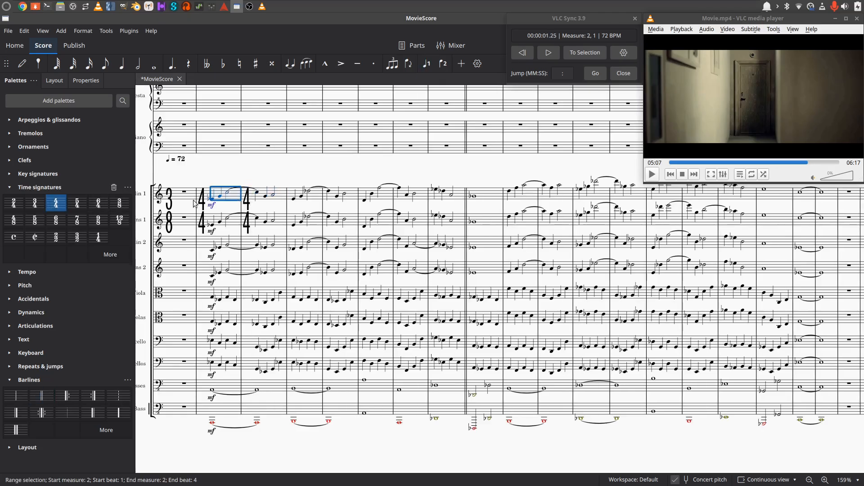
pyautogui.click(77, 203)
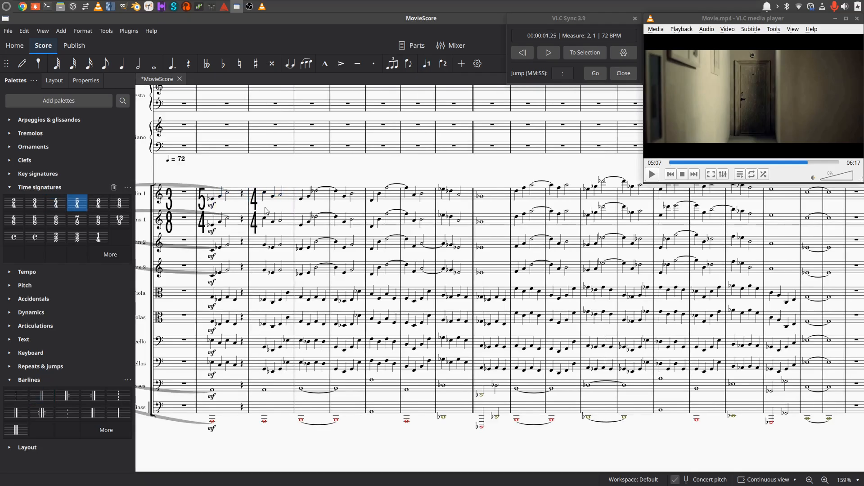
# Make the beat 3 half notes in measure 2 of all four violin staves dotted half notes.
pyautogui.click(228, 194)
pyautogui.keyDown('ctrl'); pyautogui.click(228, 219); pyautogui.keyUp('ctrl')
pyautogui.keyDown('ctrl'); pyautogui.click(227, 244); pyautogui.keyUp('ctrl')
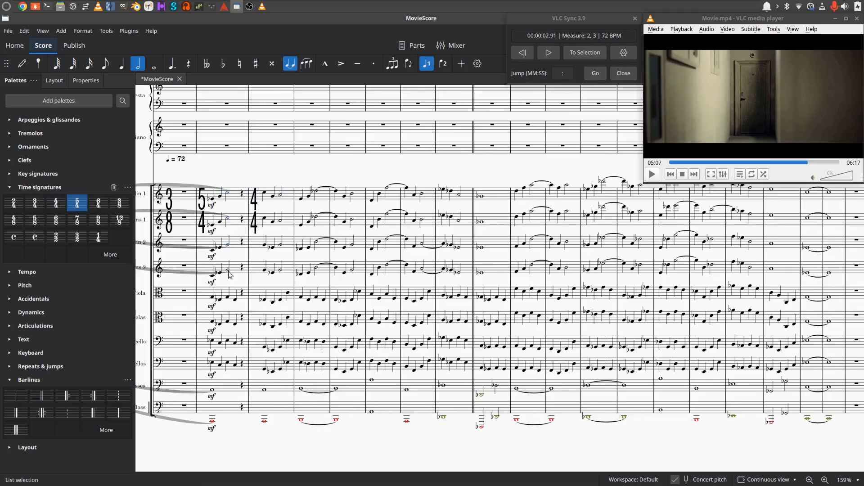
pyautogui.click(172, 64)
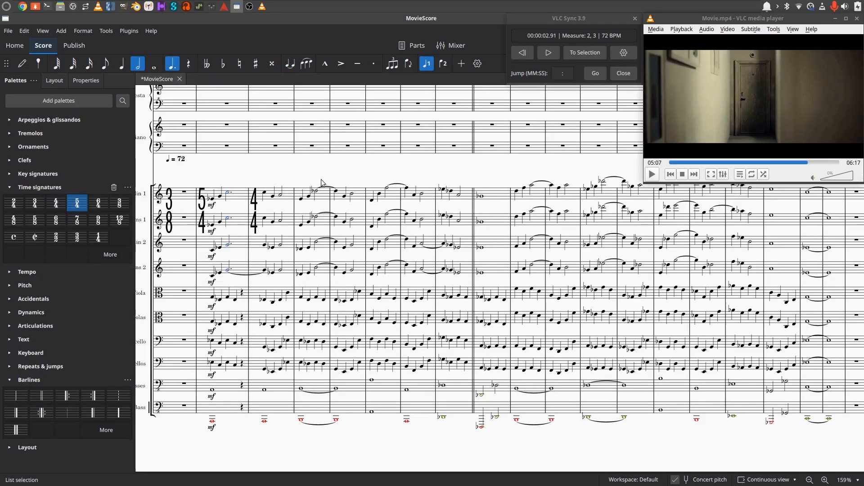
# Tie the dotted half notes in measure 2 of the violin staves to the first notes of measure 3.
pyautogui.click(227, 192)
pyautogui.keyDown('ctrl'); pyautogui.click(227, 219); pyautogui.keyUp('ctrl')
pyautogui.click(290, 63)
# Lengthen the beat 4 notes in measure 2 of the Viola, Violas, Violoncello and Violoncellos staves to half notes.
pyautogui.click(234, 298)
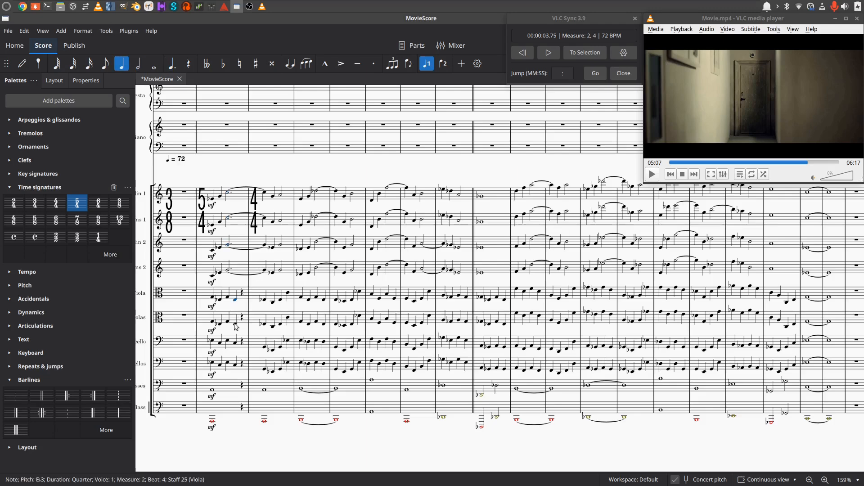
pyautogui.keyDown('ctrl'); pyautogui.click(235, 323); pyautogui.keyUp('ctrl')
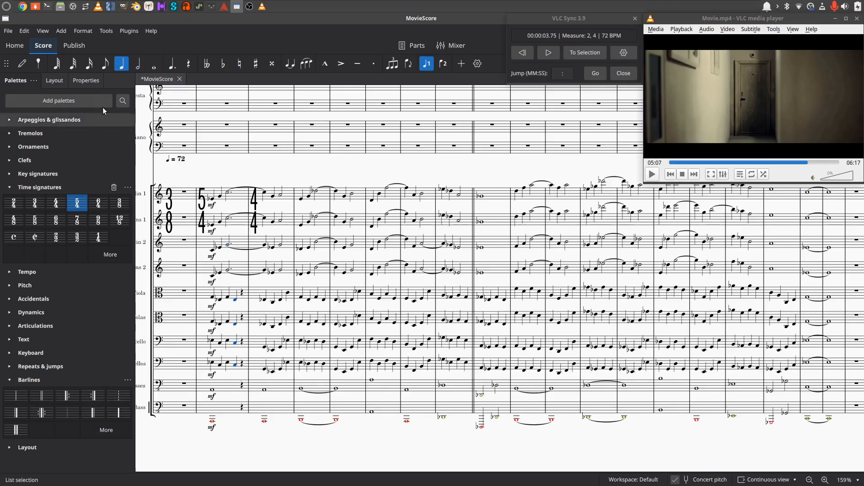
pyautogui.click(137, 63)
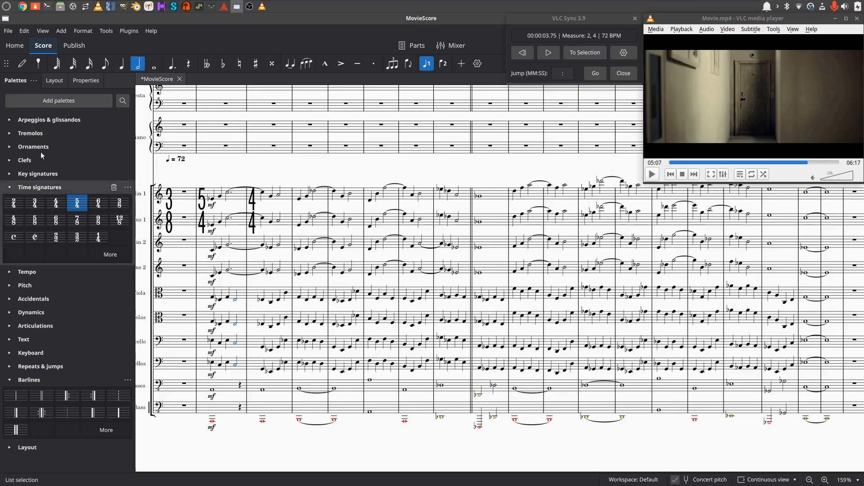
# Enter quarter notes on beat 5 of measure 2 in the Contrabasses and Sub Bass staves, matching the pitch of each staff's whole note.
pyautogui.click(21, 63)
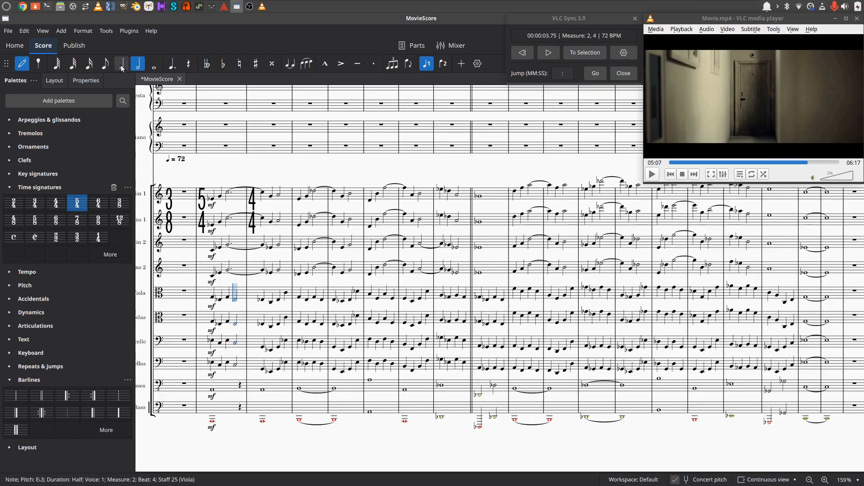
pyautogui.click(121, 67)
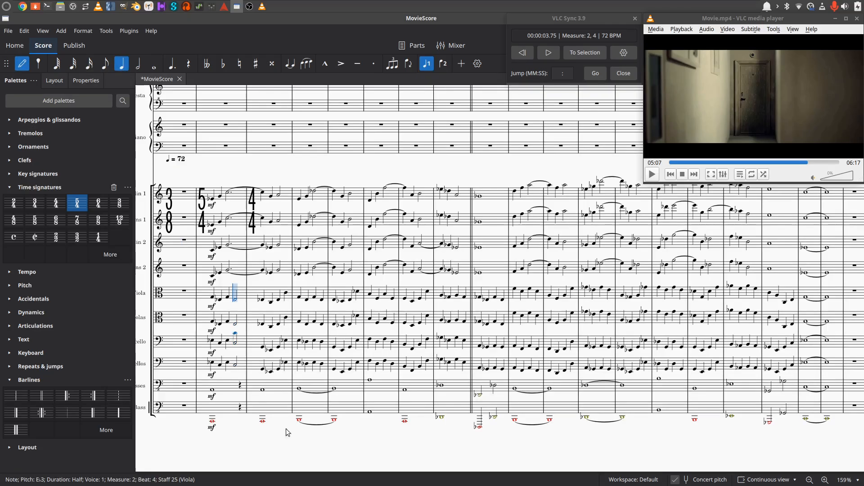
pyautogui.click(243, 391)
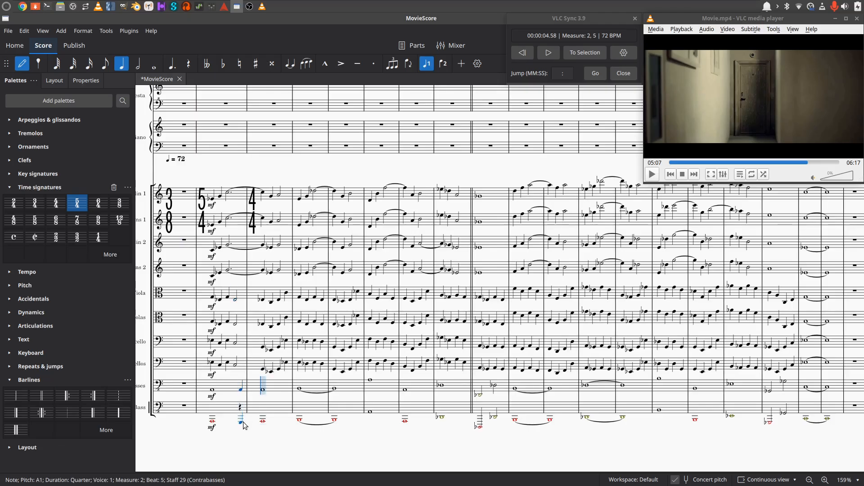
pyautogui.press('Escape')
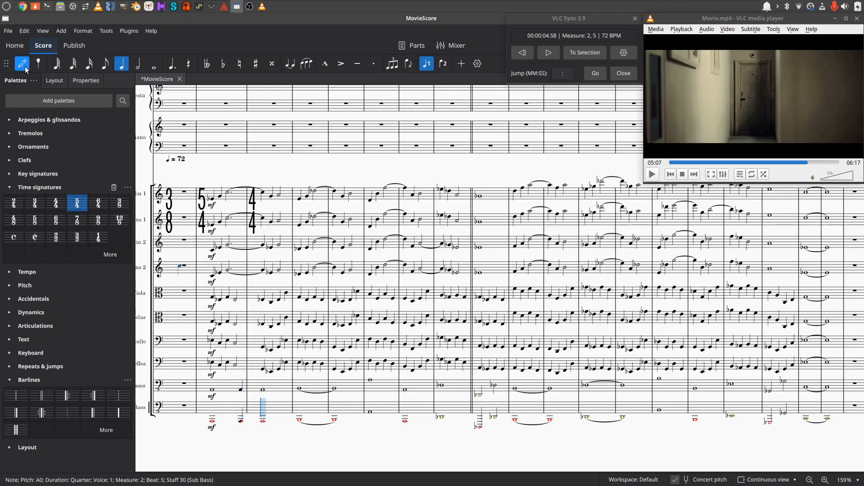
# Tie the Contrabasses and Sub Bass whole notes in measure 2 to the quarter notes on beat 5.
pyautogui.click(212, 390)
pyautogui.keyDown('ctrl'); pyautogui.click(213, 421); pyautogui.keyUp('ctrl')
pyautogui.press('t')
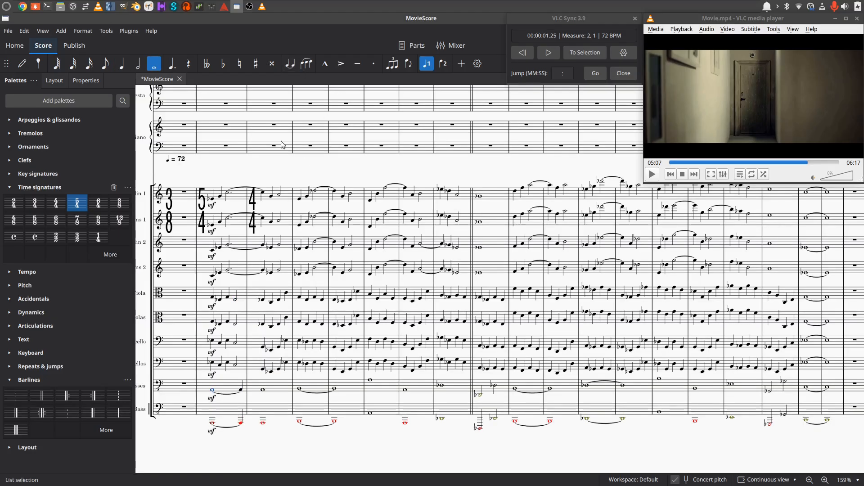
# Change the mf dynamics at the start of measure 2 to pp in all string staves, from Violin 1 to Sub Bass.
pyautogui.moveTo(191, 429); pyautogui.dragTo(206, 419)
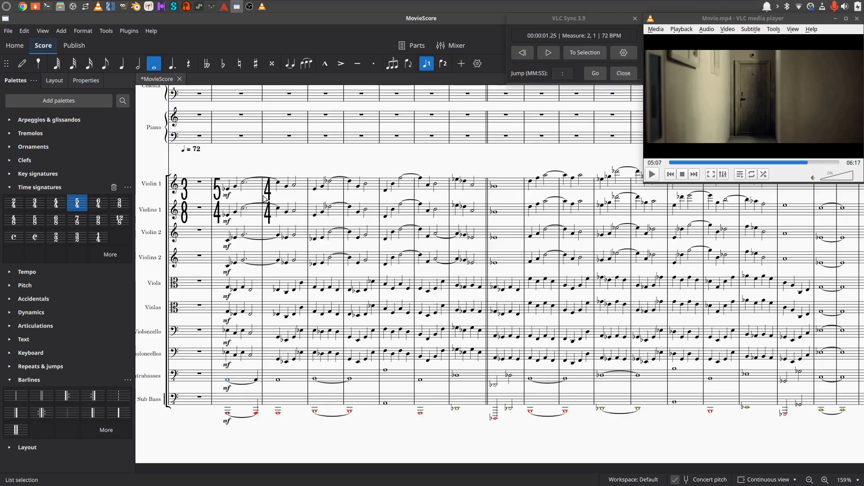
pyautogui.moveTo(307, 174); pyautogui.dragTo(326, 170)
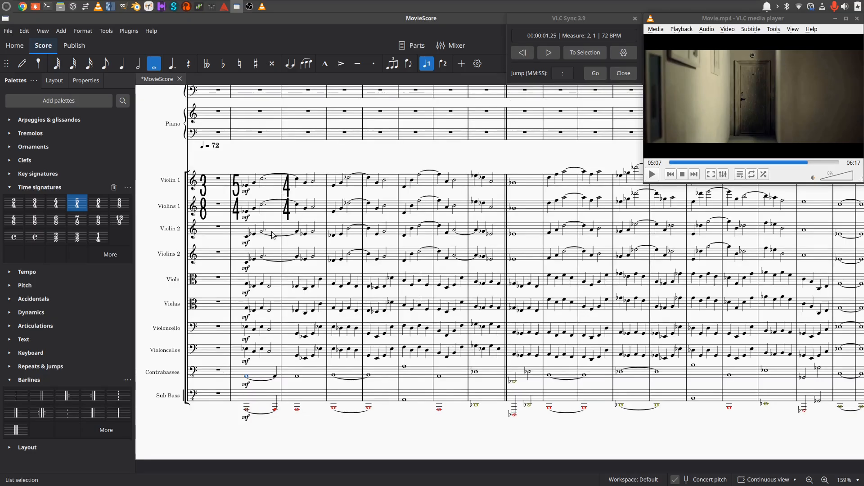
pyautogui.scroll(3, 274, 235)
pyautogui.scroll(3, 264, 194)
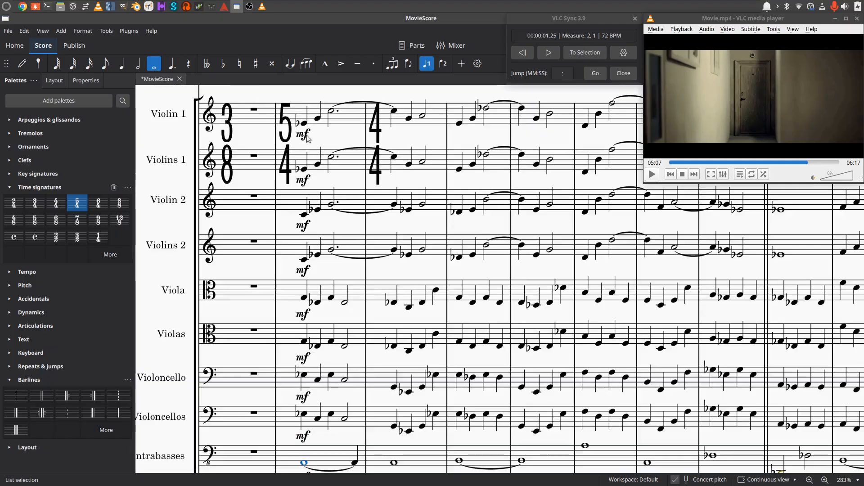
pyautogui.click(308, 136)
pyautogui.keyDown('ctrl'); pyautogui.click(303, 180); pyautogui.keyUp('ctrl')
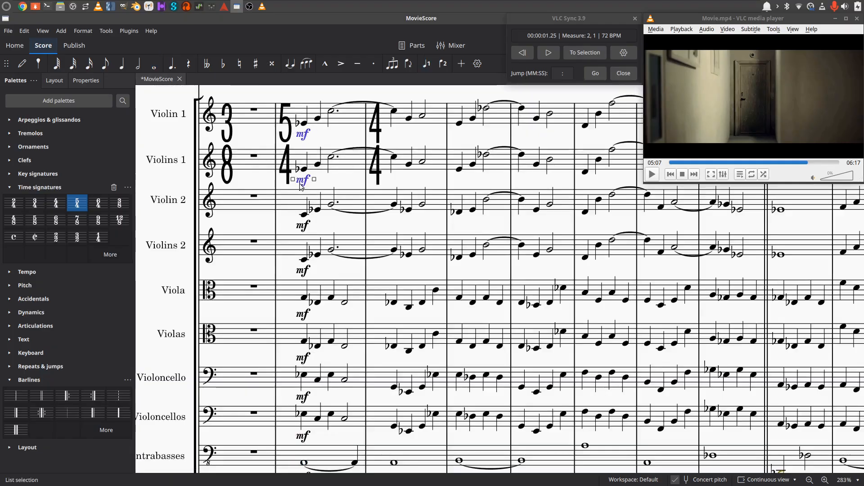
pyautogui.keyDown('ctrl'); pyautogui.click(305, 226); pyautogui.keyUp('ctrl')
pyautogui.keyDown('ctrl'); pyautogui.click(303, 270); pyautogui.keyUp('ctrl')
pyautogui.keyDown('ctrl'); pyautogui.click(304, 314); pyautogui.keyUp('ctrl')
pyautogui.keyDown('ctrl'); pyautogui.click(304, 357); pyautogui.keyUp('ctrl')
pyautogui.keyDown('ctrl'); pyautogui.click(304, 398); pyautogui.keyUp('ctrl')
pyautogui.scroll(-2, 304, 400)
pyautogui.keyDown('ctrl'); pyautogui.click(305, 400); pyautogui.keyUp('ctrl')
pyautogui.keyDown('ctrl'); pyautogui.click(303, 359); pyautogui.keyUp('ctrl')
pyautogui.keyDown('ctrl'); pyautogui.click(303, 460); pyautogui.keyUp('ctrl')
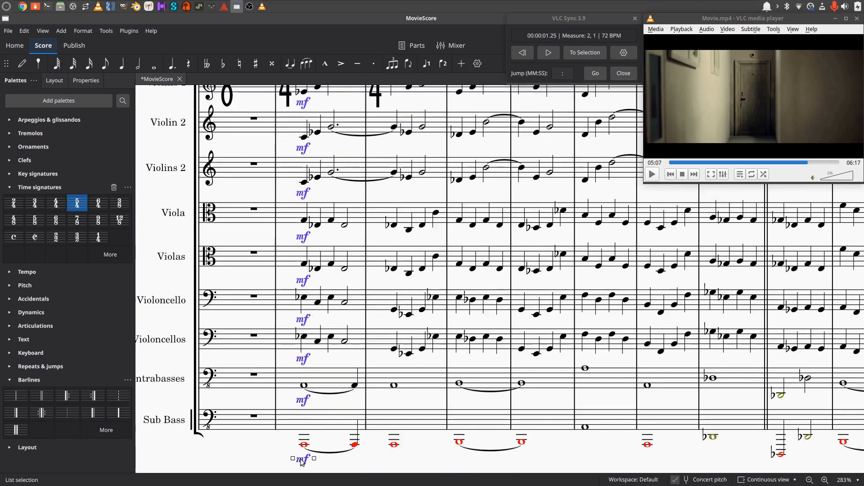
pyautogui.click(40, 313)
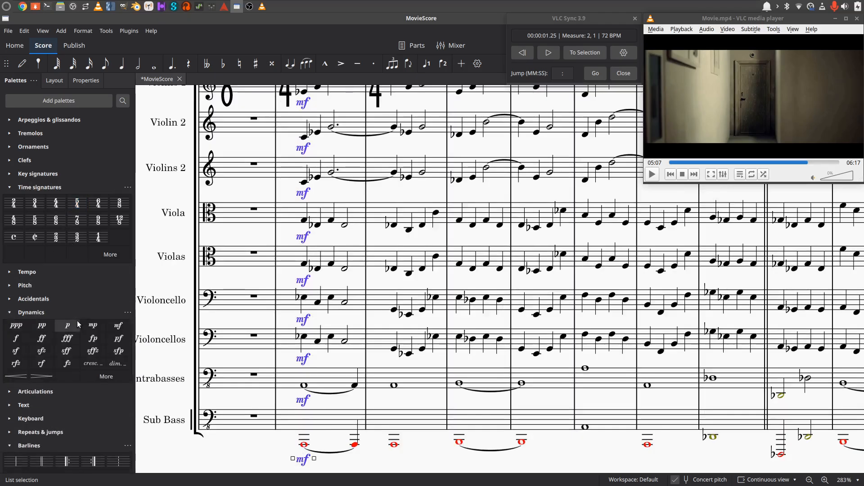
pyautogui.click(42, 325)
# Add a p dynamic to the first note of measure 3 in every string staff.
pyautogui.scroll(4, 406, 224)
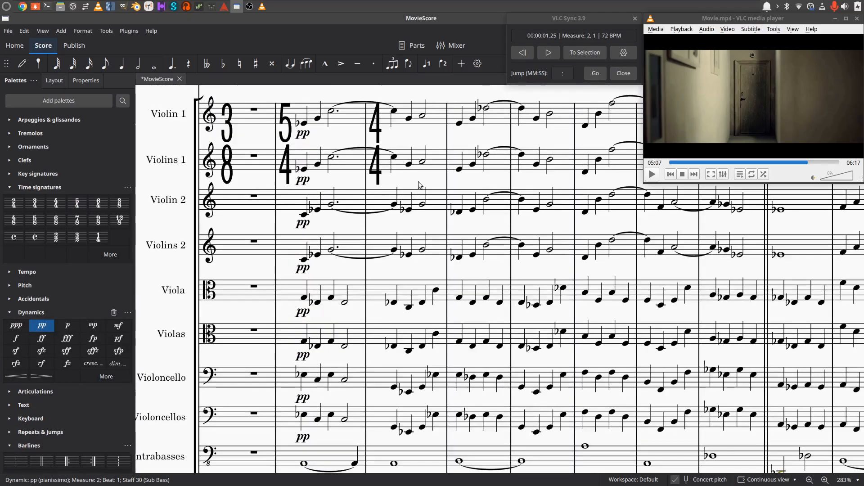
pyautogui.scroll(1, 387, 174)
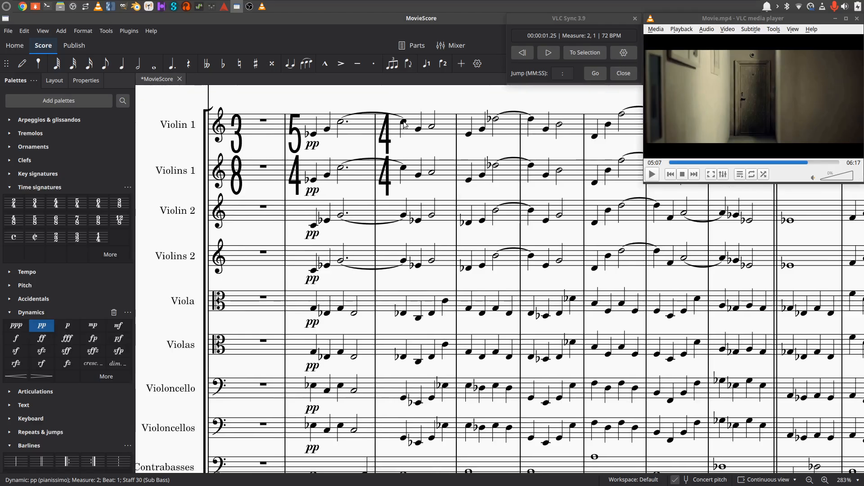
pyautogui.click(404, 122)
pyautogui.keyDown('ctrl'); pyautogui.click(403, 168); pyautogui.keyUp('ctrl')
pyautogui.keyDown('ctrl'); pyautogui.click(404, 215); pyautogui.keyUp('ctrl')
pyautogui.keyDown('ctrl'); pyautogui.click(404, 260); pyautogui.keyUp('ctrl')
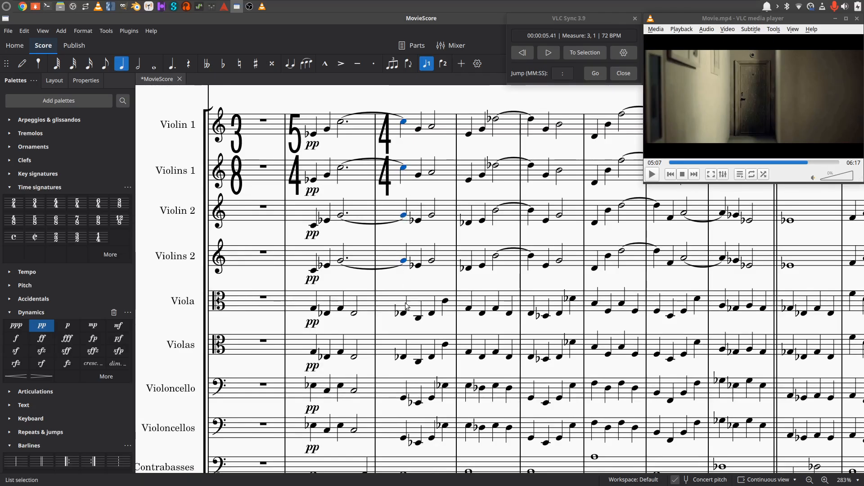
pyautogui.scroll(-3, 408, 364)
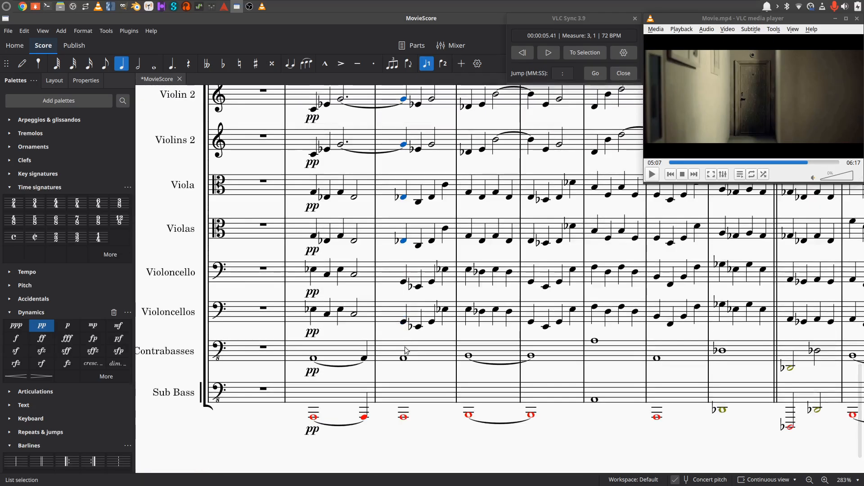
pyautogui.keyDown('ctrl'); pyautogui.click(403, 282); pyautogui.keyUp('ctrl')
pyautogui.keyDown('ctrl'); pyautogui.click(404, 322); pyautogui.keyUp('ctrl')
pyautogui.keyDown('ctrl'); pyautogui.click(403, 357); pyautogui.keyUp('ctrl')
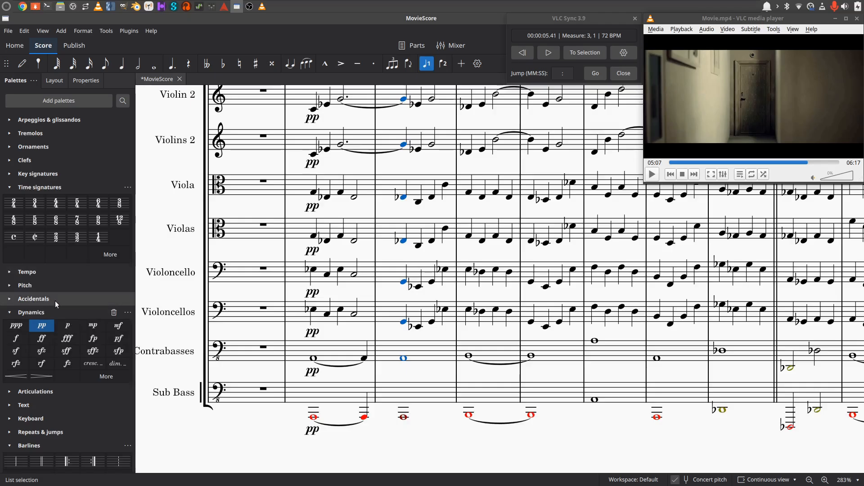
pyautogui.click(68, 325)
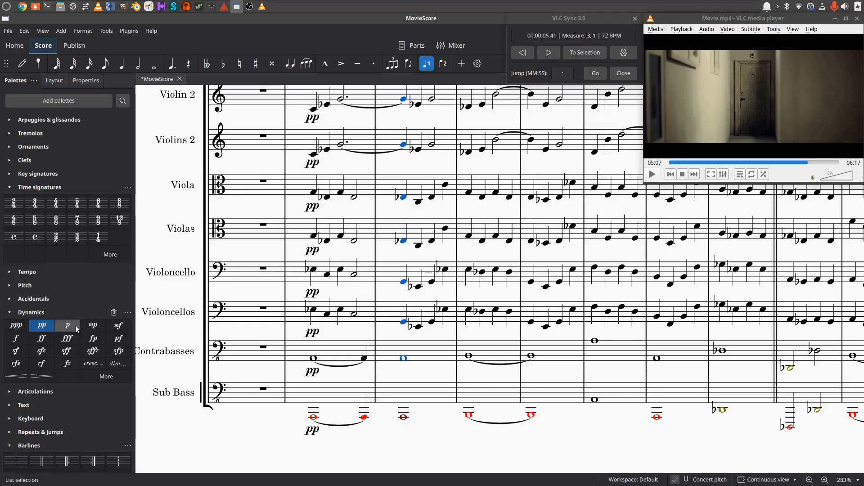
# Add a crescendo hairpin across measure 2 in all string staves, from Violin 1 through Sub Bass.
pyautogui.scroll(3, 414, 190)
pyautogui.click(320, 134)
pyautogui.hotkey('shift', 'Right')
pyautogui.hotkey('shift', 'Right')
pyautogui.hotkey('shift', 'Right')
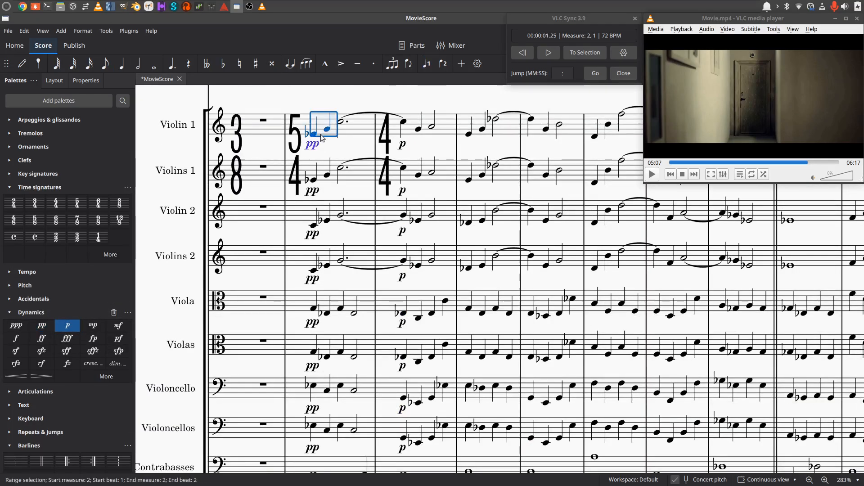
pyautogui.hotkey('shift', 'Left')
pyautogui.hotkey('shift', 'Down')
pyautogui.hotkey('shift', 'Down')
pyautogui.hotkey('shift', 'Down')
pyautogui.hotkey('shift', 'Down')
pyautogui.hotkey('shift', 'Down')
pyautogui.hotkey('shift', 'Down')
pyautogui.hotkey('shift', 'Down')
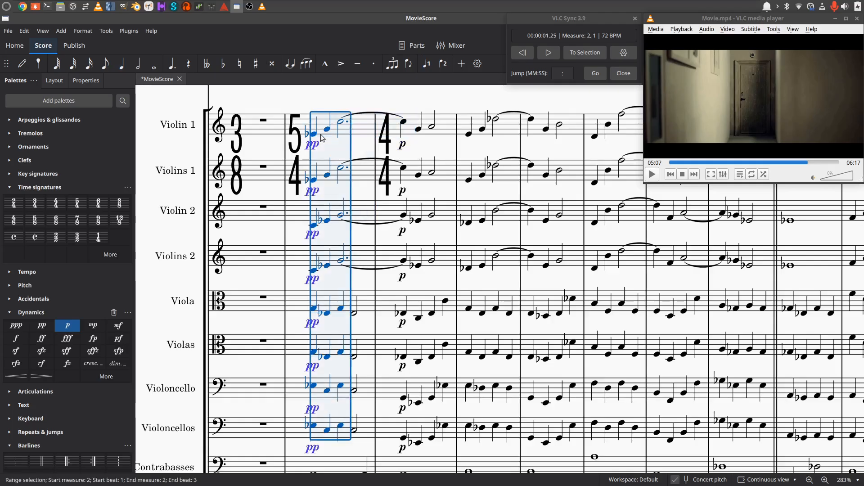
pyautogui.hotkey('shift', 'Right')
pyautogui.hotkey('shift', 'Right')
pyautogui.hotkey('shift', 'Right')
pyautogui.hotkey('shift', 'Right')
pyautogui.hotkey('shift', 'Right')
pyautogui.hotkey('shift', 'Down')
pyautogui.hotkey('shift', 'Down')
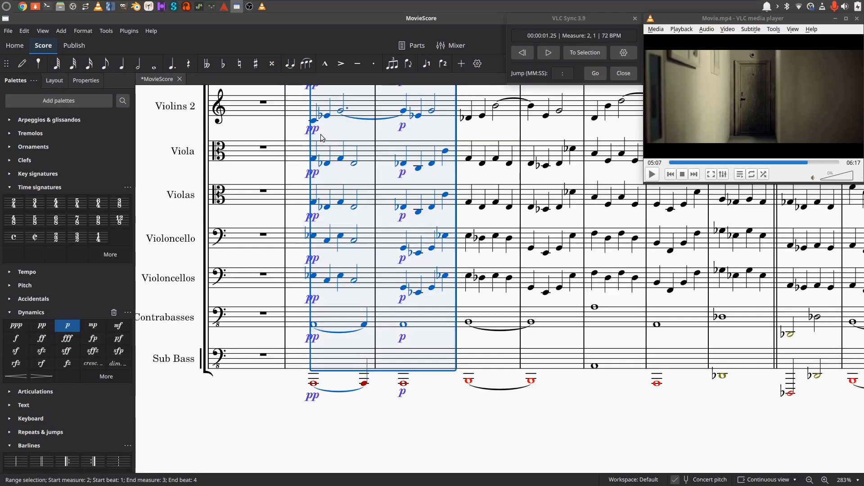
pyautogui.hotkey('ctrl', 'shift', 'Left')
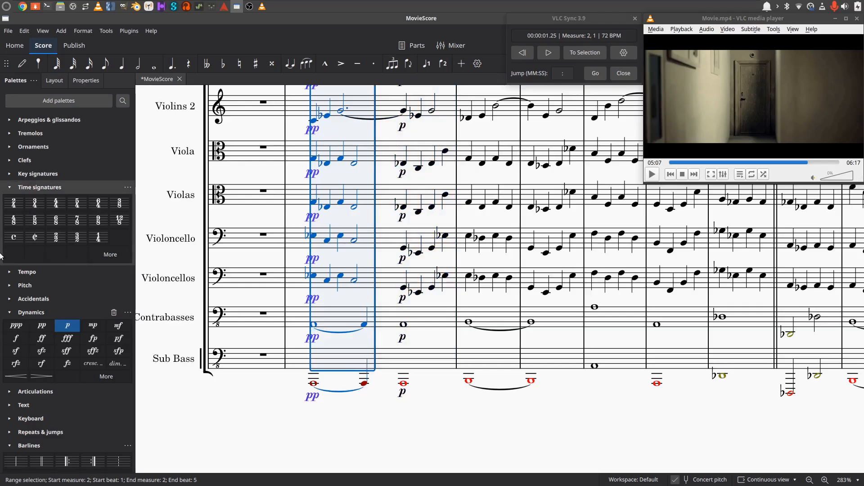
pyautogui.click(23, 377)
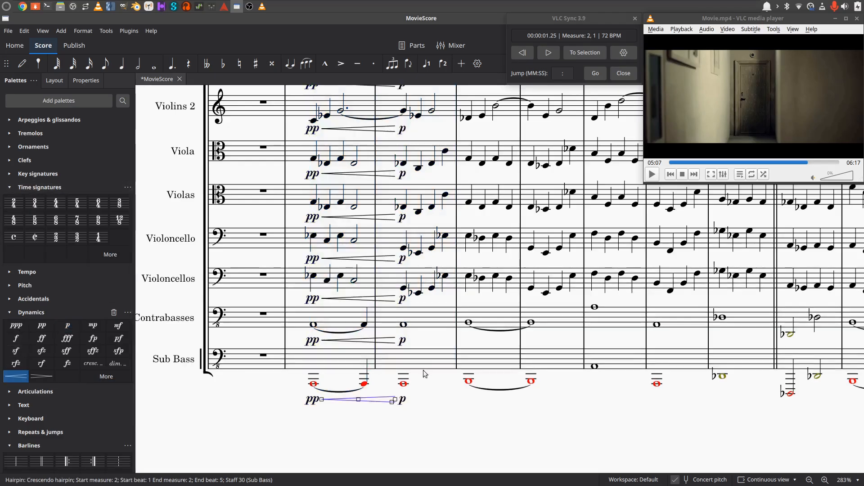
# Rewind the synced playback to the start, play the score with the movie, and pause in measure 4.
pyautogui.scroll(6, 431, 393)
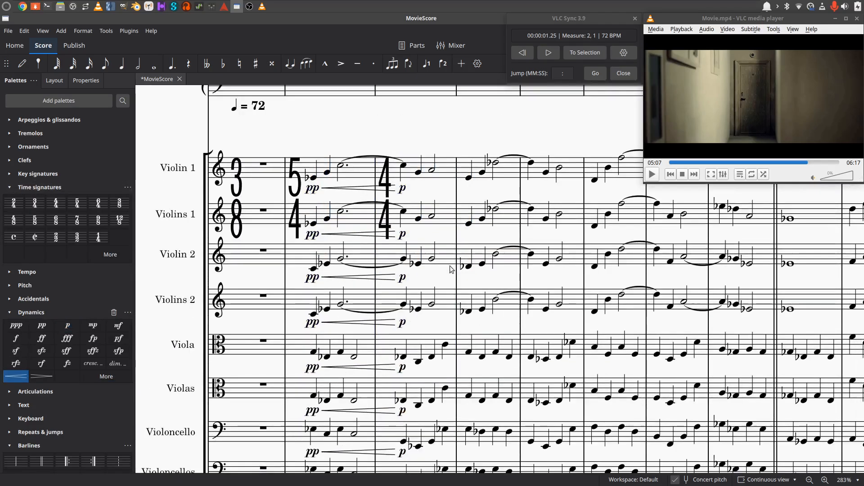
pyautogui.click(528, 53)
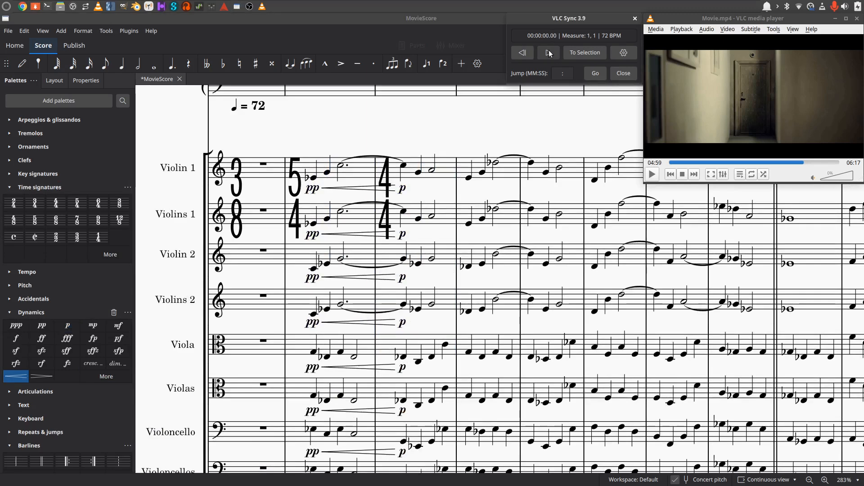
pyautogui.click(547, 53)
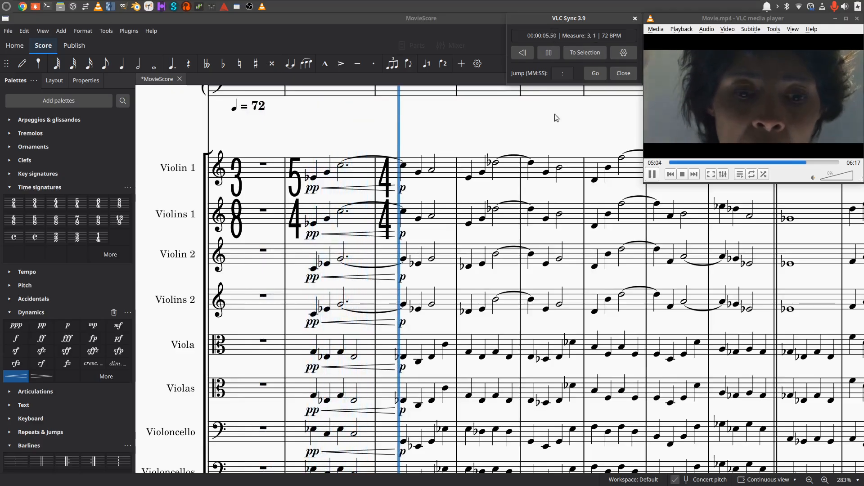
pyautogui.click(550, 54)
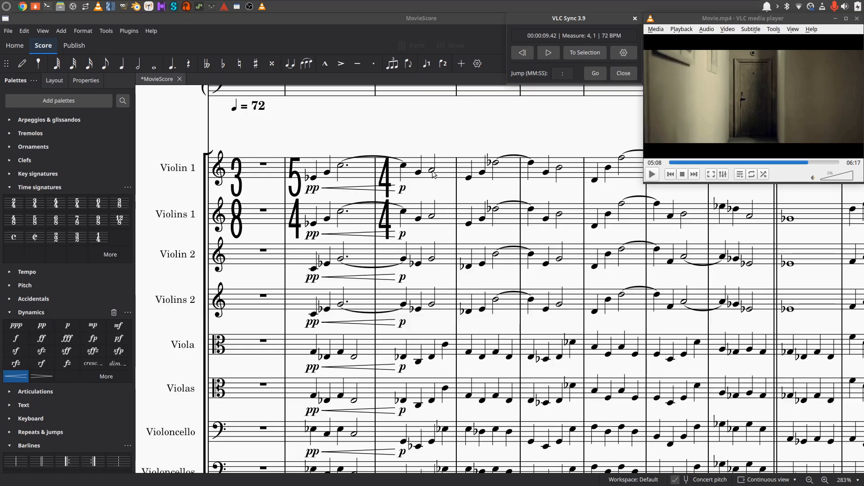
# Apply a 4/4 time signature to measure 4 and a 3/4 time signature to measure 3.
pyautogui.click(477, 168)
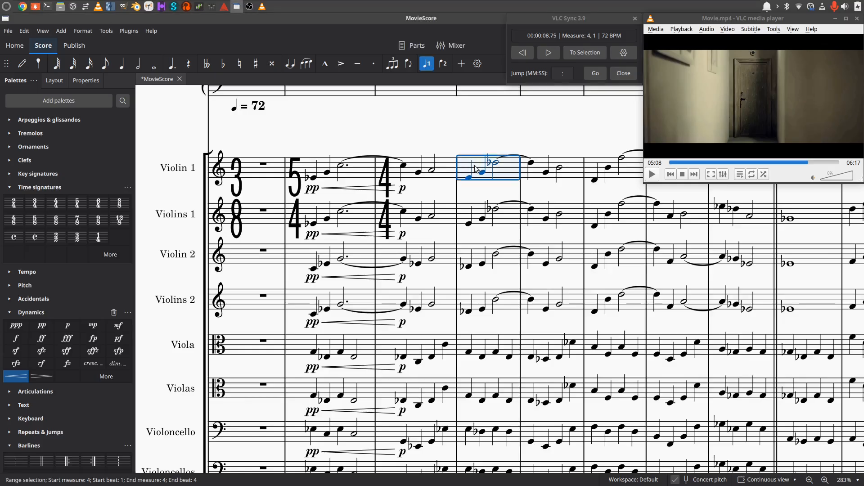
pyautogui.click(56, 203)
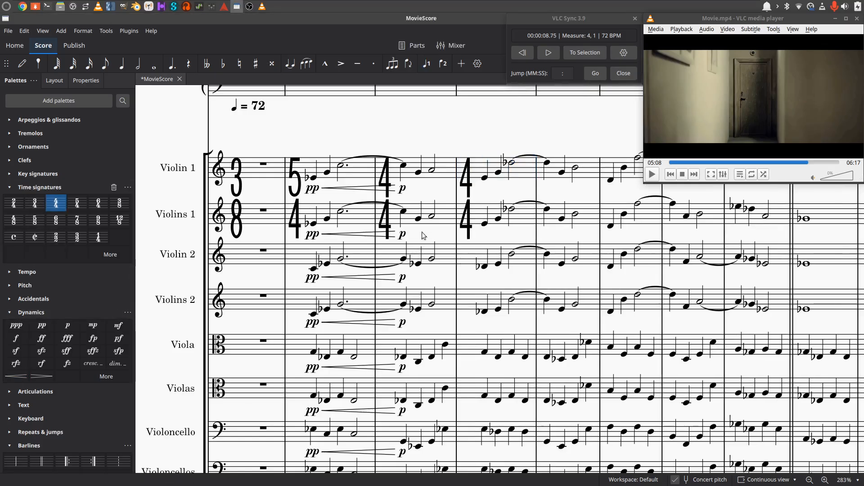
pyautogui.click(445, 182)
pyautogui.click(34, 203)
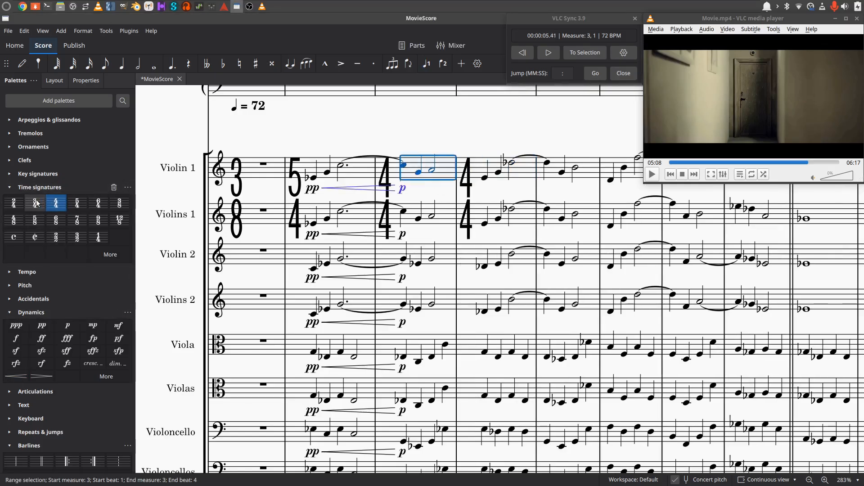
# Delete measure 4, which holds the single leftover quarter note and half rest, from the whole score.
pyautogui.click(475, 175)
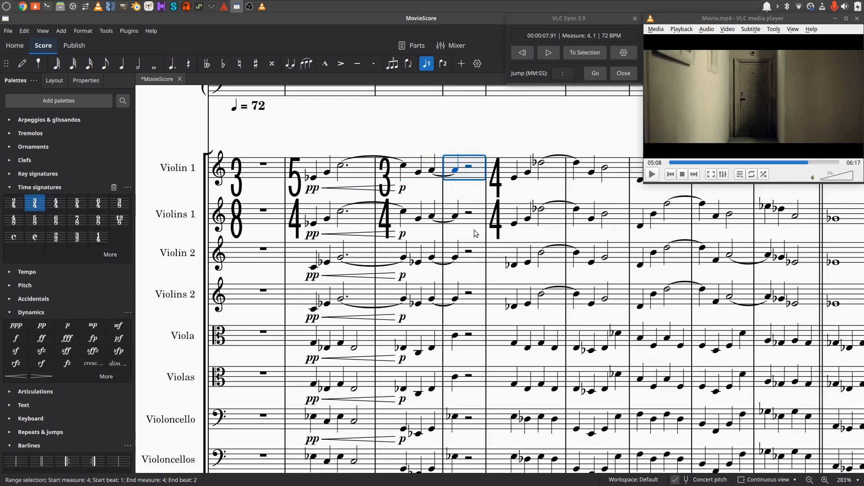
pyautogui.scroll(-3, 474, 231)
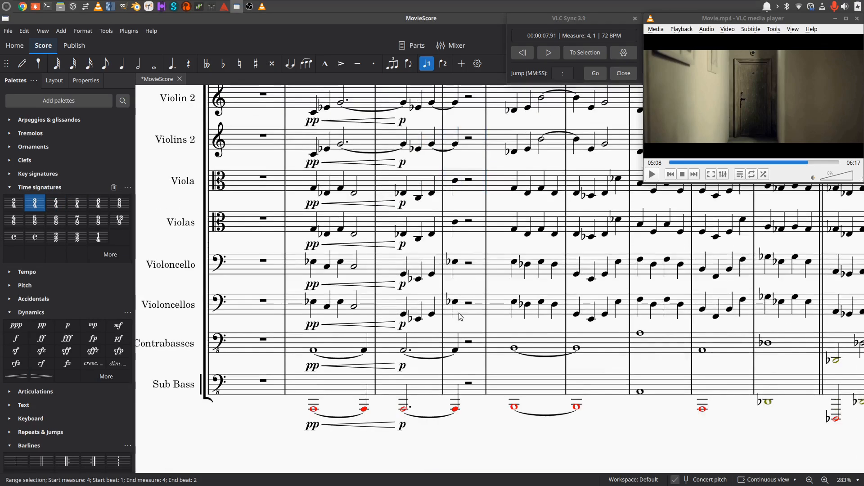
pyautogui.scroll(2, 460, 316)
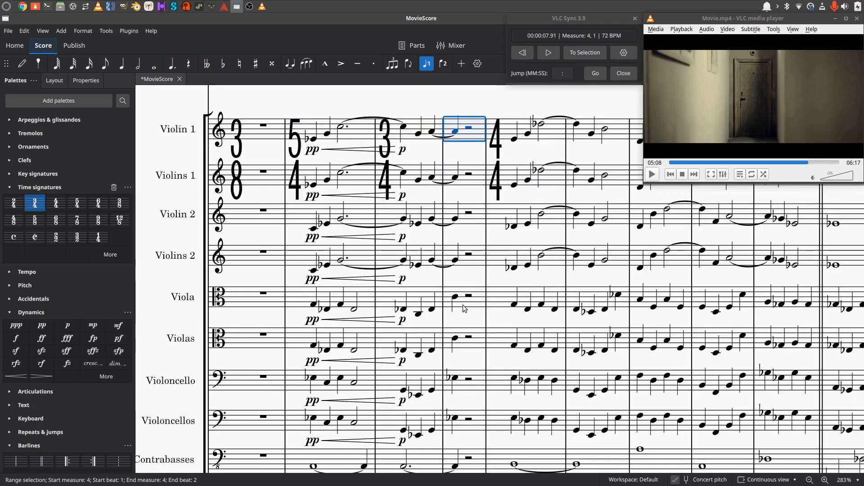
pyautogui.scroll(-2, 464, 309)
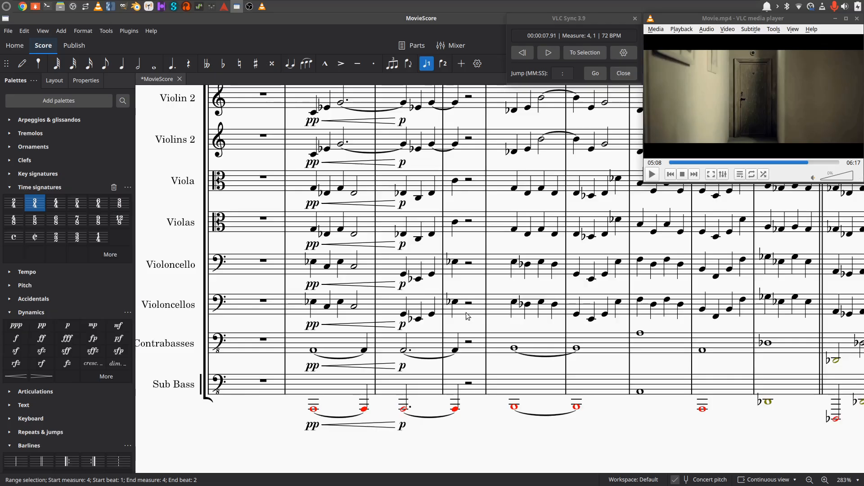
pyautogui.scroll(3, 468, 317)
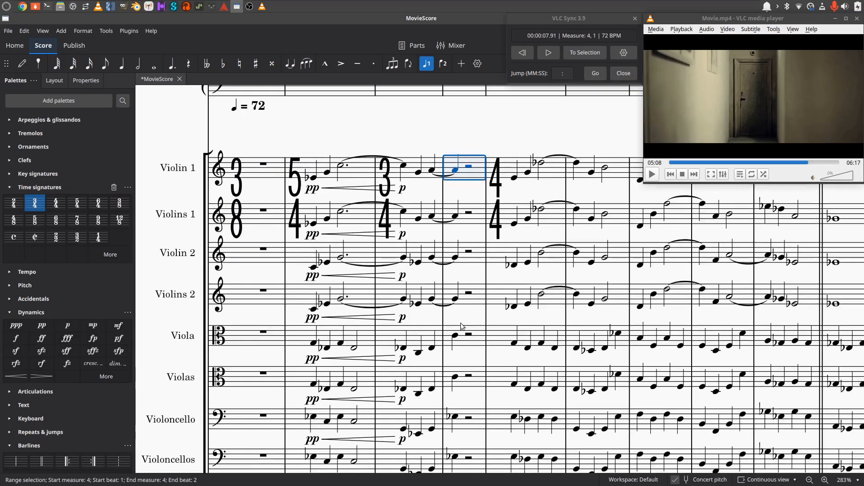
pyautogui.scroll(-1, 464, 328)
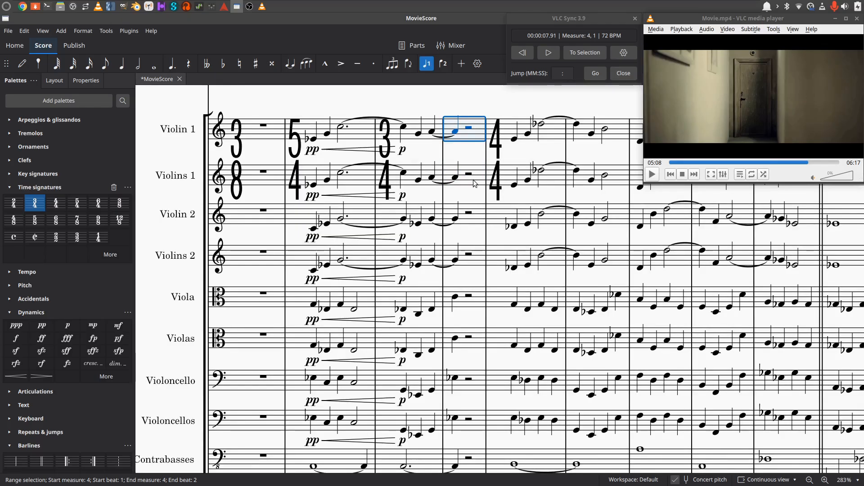
pyautogui.hotkey('ctrl', 'Delete')
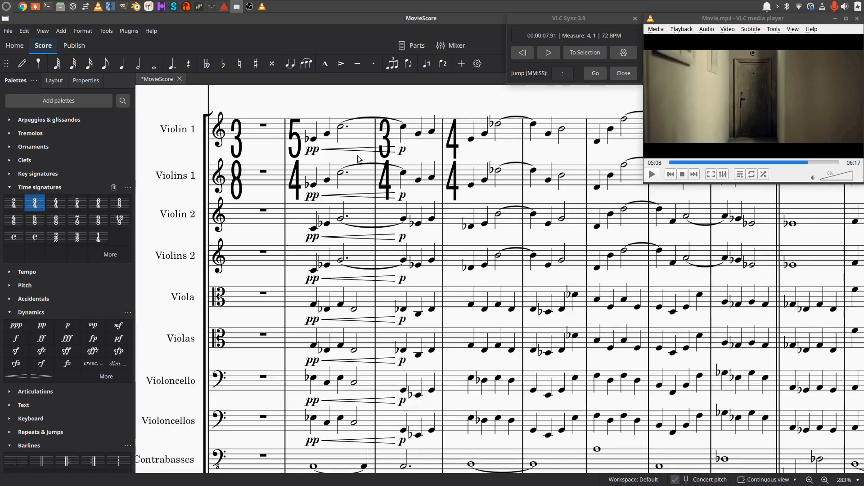
# Rewind the synced playback to the start, play the score with the movie, and pause in measure 5.
pyautogui.click(523, 54)
pyautogui.click(557, 56)
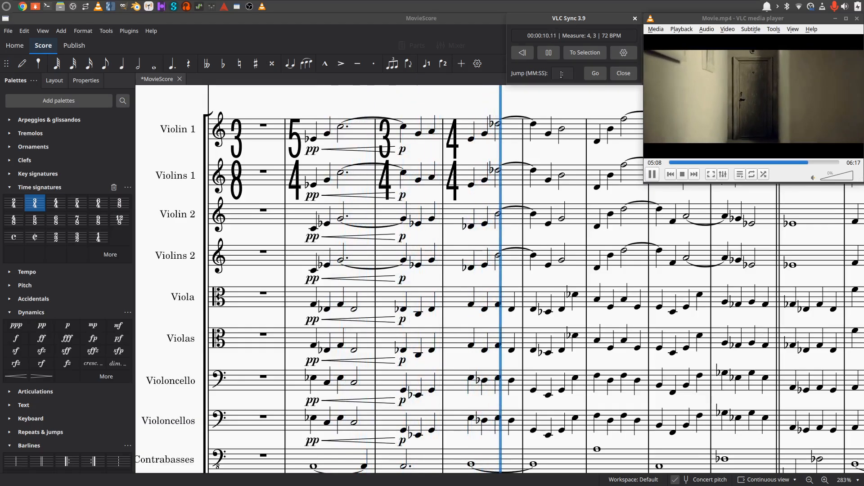
pyautogui.click(554, 53)
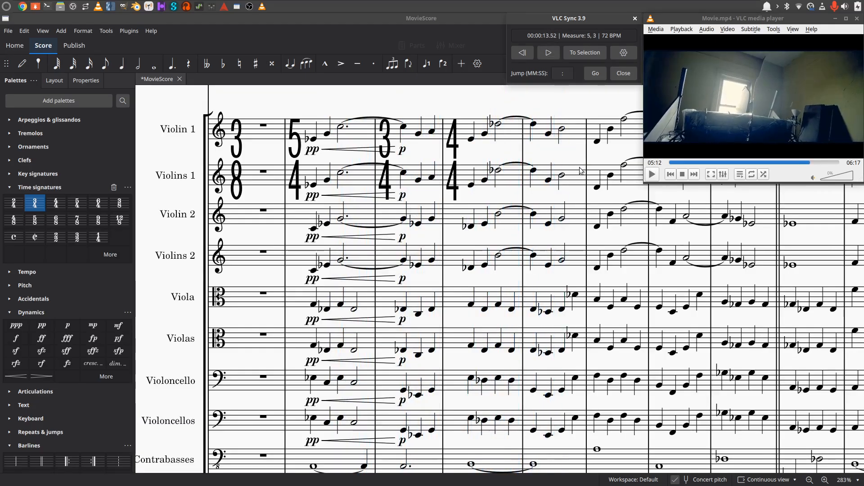
# Add an mp dynamic on beat 2 of measure 5 in the string staves from Violin 1 through Violoncellos.
pyautogui.moveTo(578, 155); pyautogui.dragTo(484, 130)
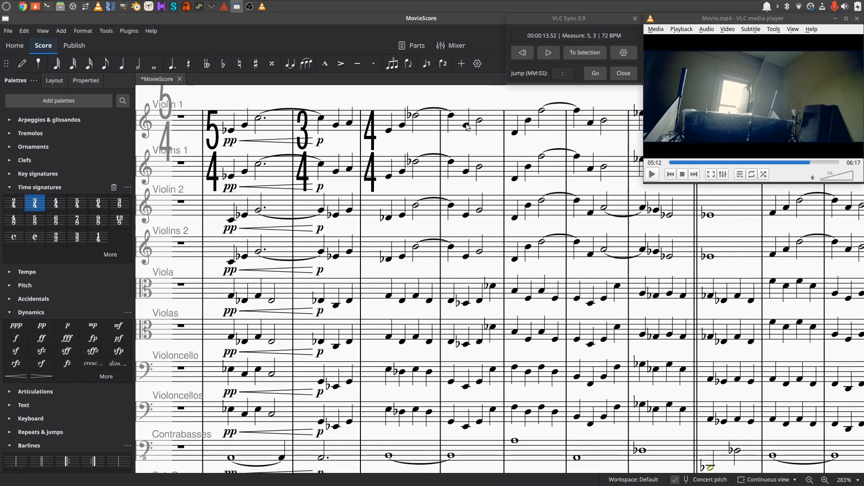
pyautogui.click(467, 128)
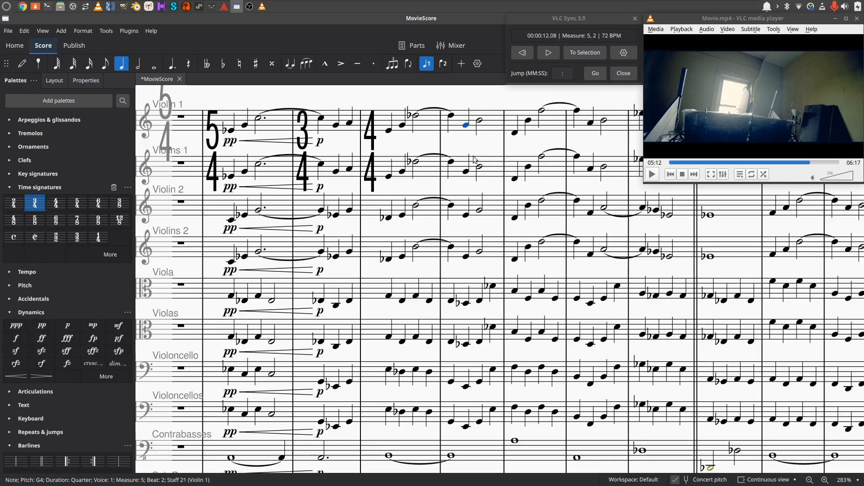
pyautogui.hotkey('shift', 'Down')
pyautogui.hotkey('shift', 'Down')
pyautogui.hotkey('shift', 'Down')
pyautogui.hotkey('shift', 'Down')
pyautogui.hotkey('shift', 'Down')
pyautogui.hotkey('shift', 'Down')
pyautogui.hotkey('shift', 'Down')
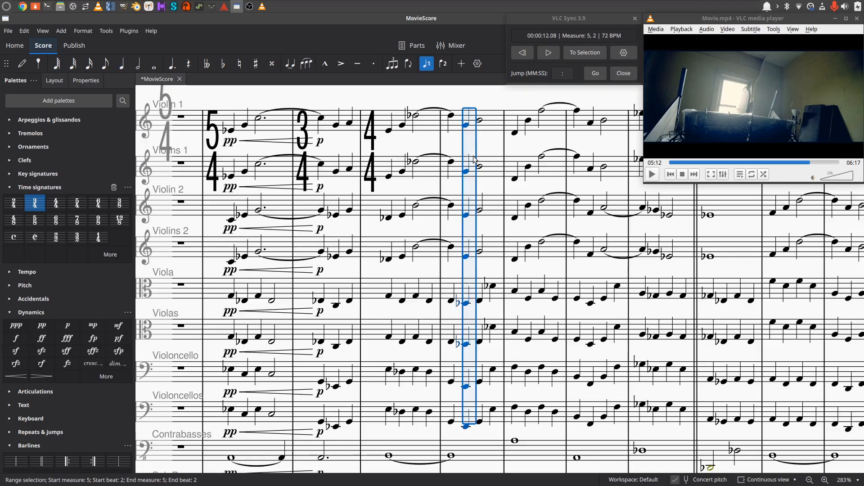
pyautogui.scroll(-1, 492, 139)
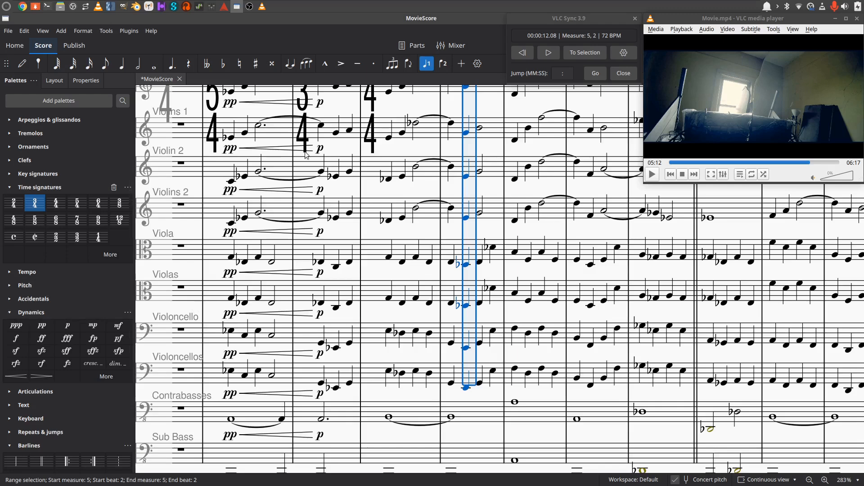
pyautogui.click(93, 325)
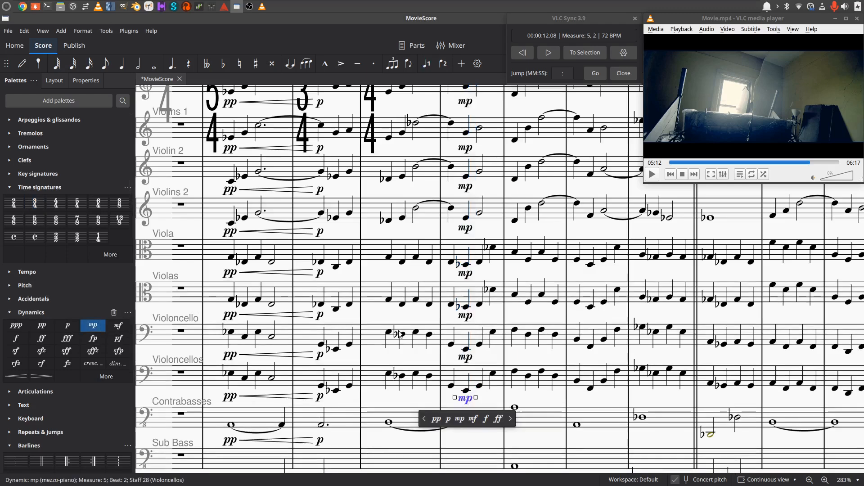
# Add an mp dynamic to the whole notes of measure 5 in the Contrabasses and Sub Bass staves.
pyautogui.scroll(-1, 490, 438)
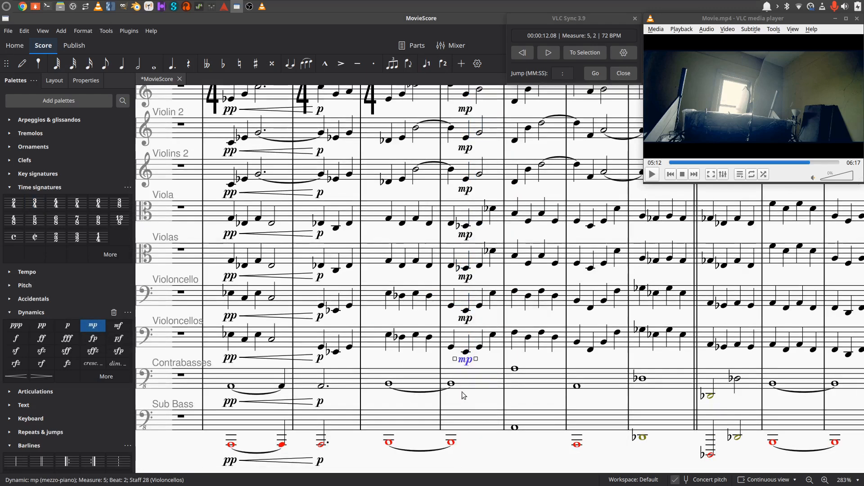
pyautogui.click(452, 383)
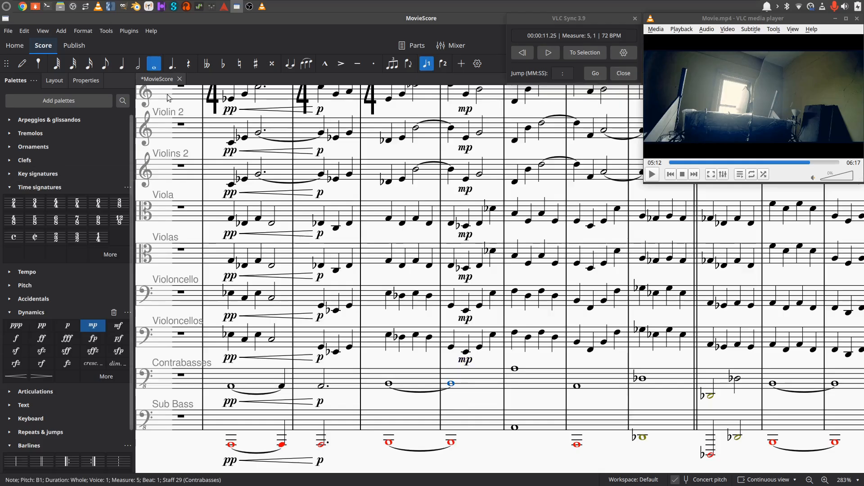
pyautogui.click(122, 65)
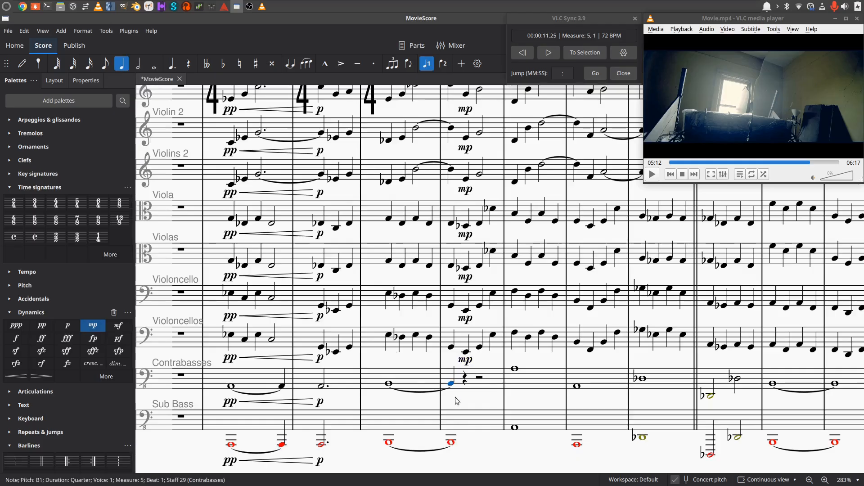
pyautogui.hotkey('ctrl', 'z')
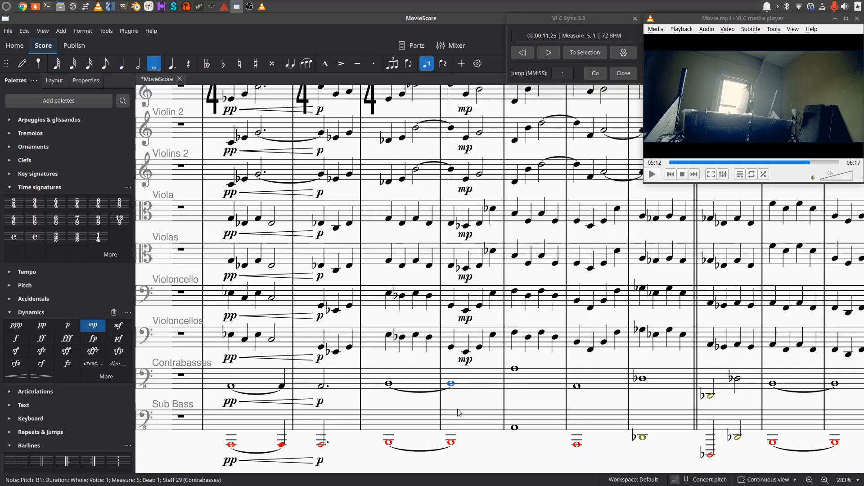
pyautogui.keyDown('ctrl'); pyautogui.click(452, 443); pyautogui.keyUp('ctrl')
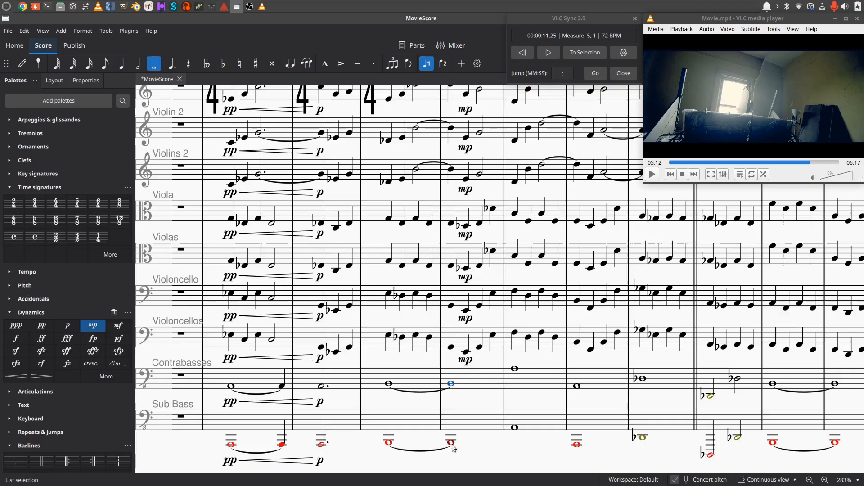
pyautogui.click(93, 325)
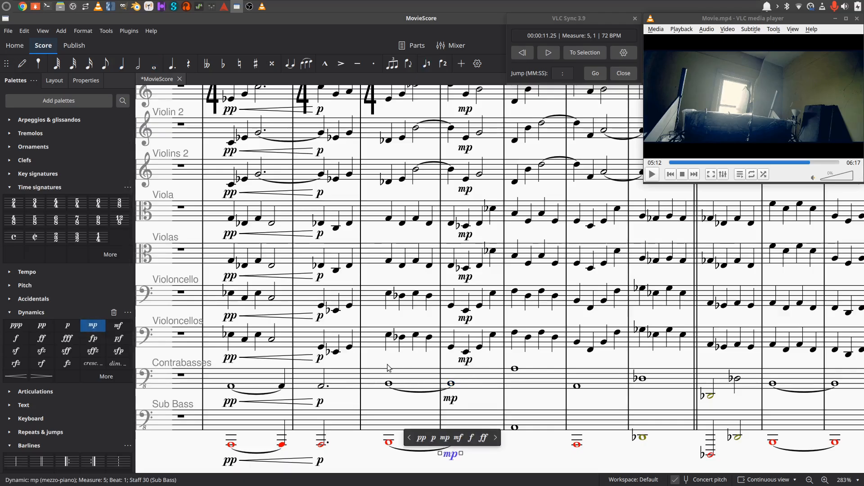
# Add a pp dynamic to the first note of measure 4 in the string staves from Violin 1 through Violoncellos.
pyautogui.scroll(2, 391, 357)
pyautogui.scroll(1, 339, 249)
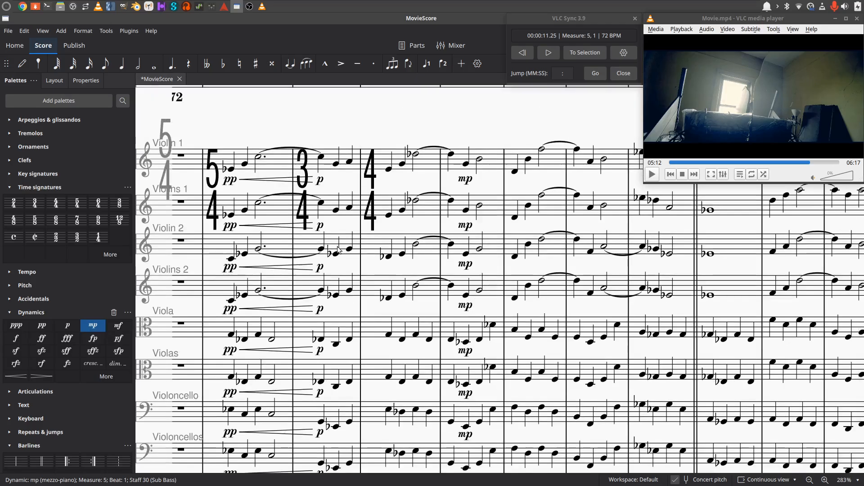
pyautogui.click(388, 170)
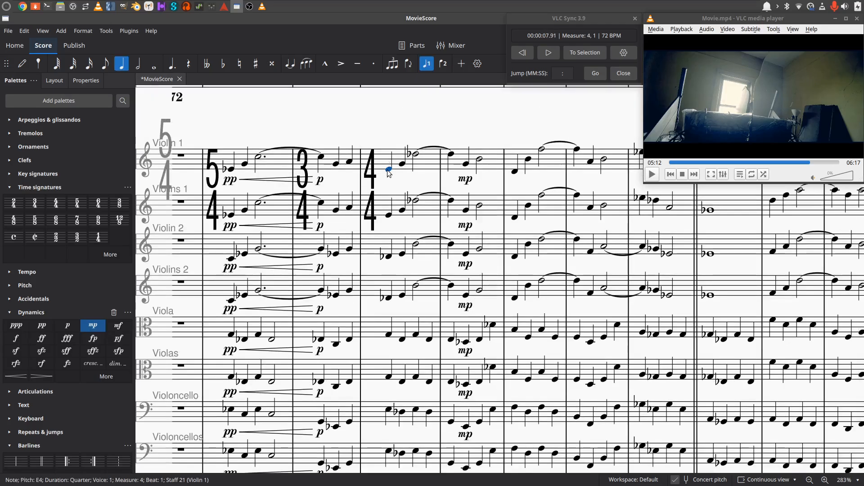
pyautogui.hotkey('shift', 'Down')
pyautogui.hotkey('shift', 'Down')
pyautogui.hotkey('shift', 'Down')
pyautogui.hotkey('shift', 'Down')
pyautogui.hotkey('shift', 'Down')
pyautogui.hotkey('shift', 'Down')
pyautogui.hotkey('shift', 'Down')
pyautogui.hotkey('shift', 'Down')
pyautogui.hotkey('shift', 'Down')
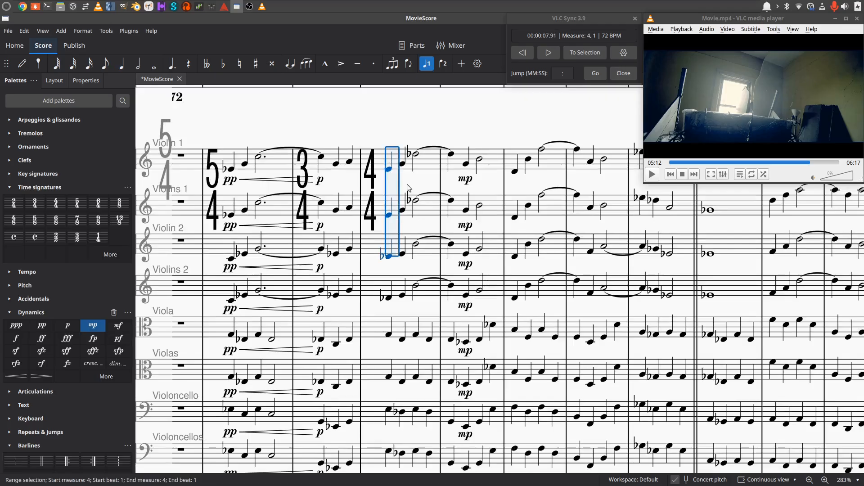
pyautogui.hotkey('ctrl', 'shift', 'Right')
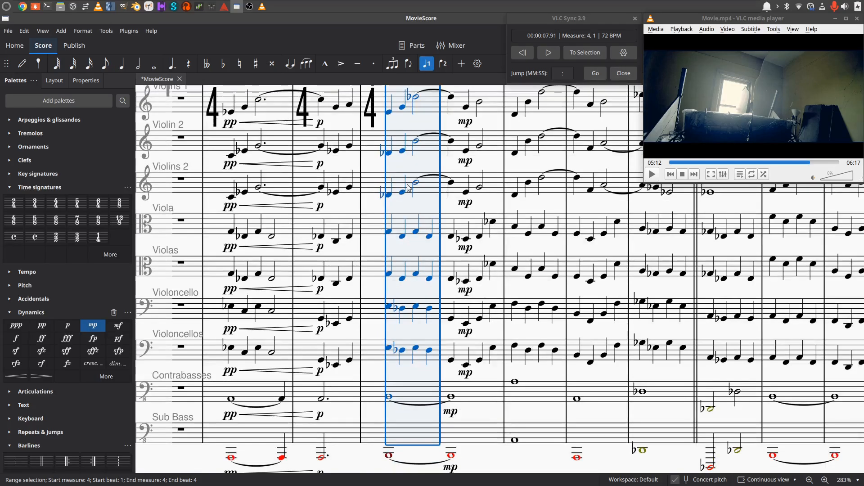
pyautogui.hotkey('shift', 'Up')
pyautogui.hotkey('shift', 'Up')
pyautogui.hotkey('shift', 'Up')
pyautogui.hotkey('shift', 'Left')
pyautogui.hotkey('shift', 'Left')
pyautogui.hotkey('shift', 'Left')
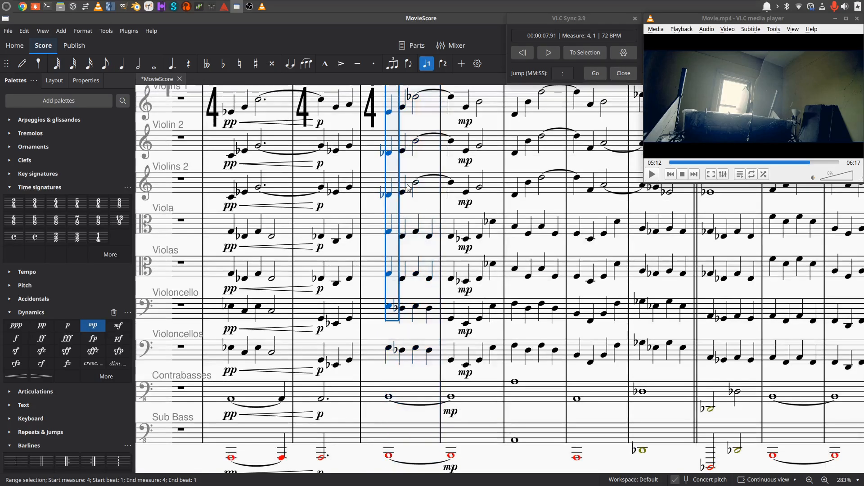
pyautogui.hotkey('shift', 'Left')
pyautogui.hotkey('shift', 'Right')
pyautogui.hotkey('shift', 'Down')
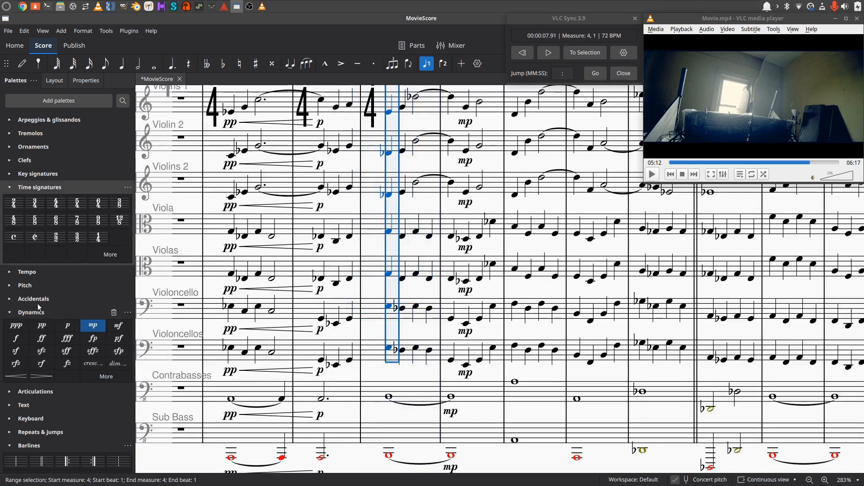
pyautogui.click(41, 325)
# Add a pp dynamic to the whole notes of measure 4 in the Contrabasses and Sub Bass staves.
pyautogui.click(391, 405)
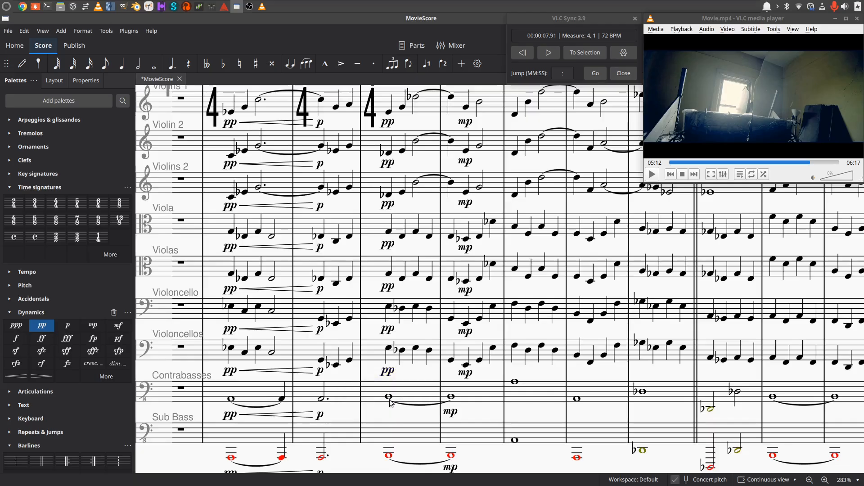
pyautogui.click(389, 398)
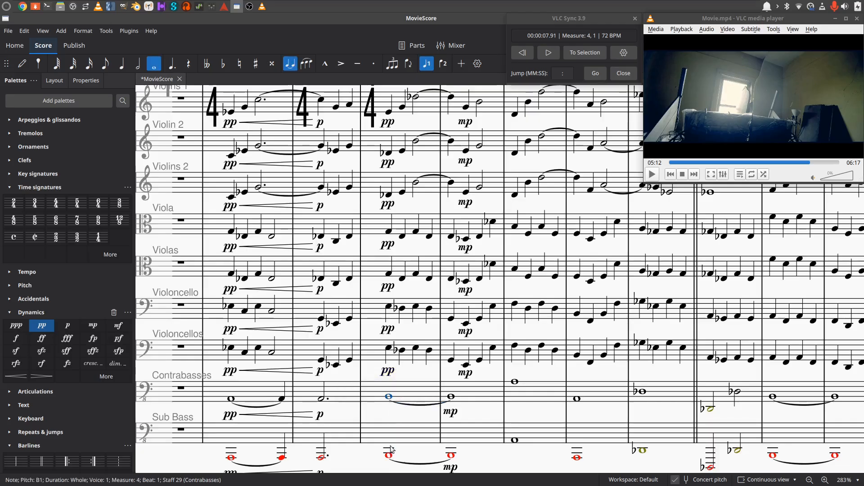
pyautogui.keyDown('shift'); pyautogui.click(391, 461); pyautogui.keyUp('shift')
pyautogui.click(42, 325)
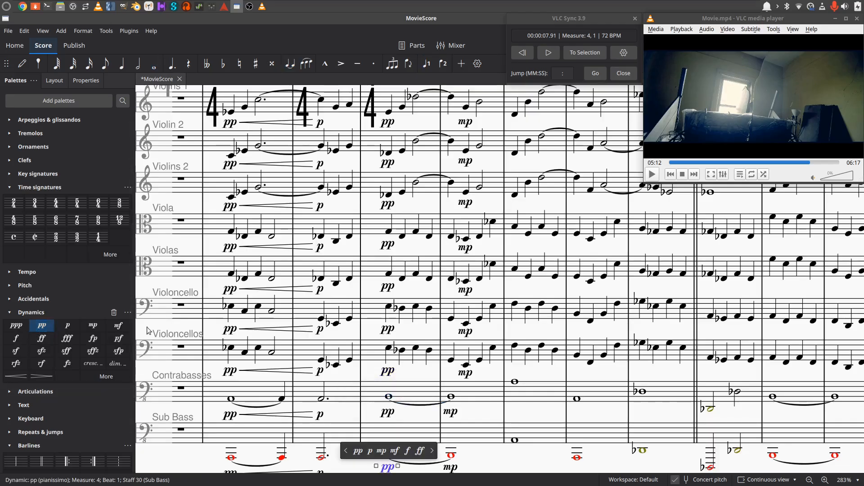
# Add a decrescendo hairpin over beats 2 and 3 of measure 3 in the string staves from Violin 1 through Violoncellos.
pyautogui.scroll(2, 335, 188)
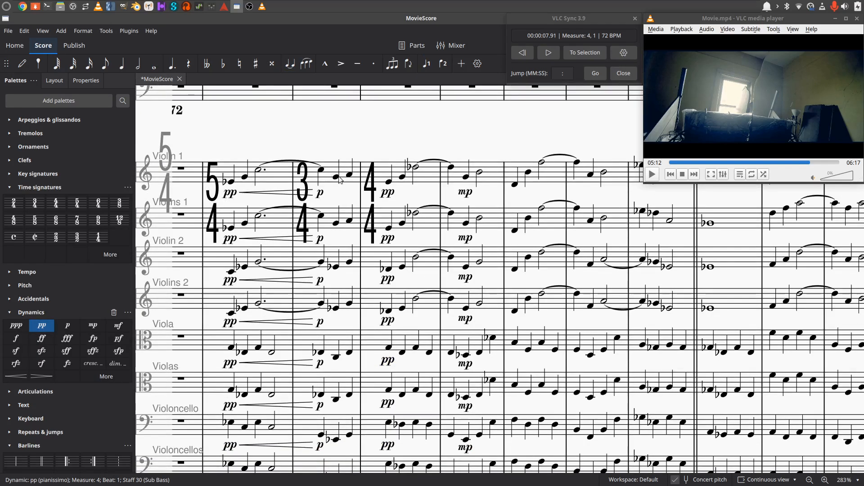
pyautogui.click(335, 177)
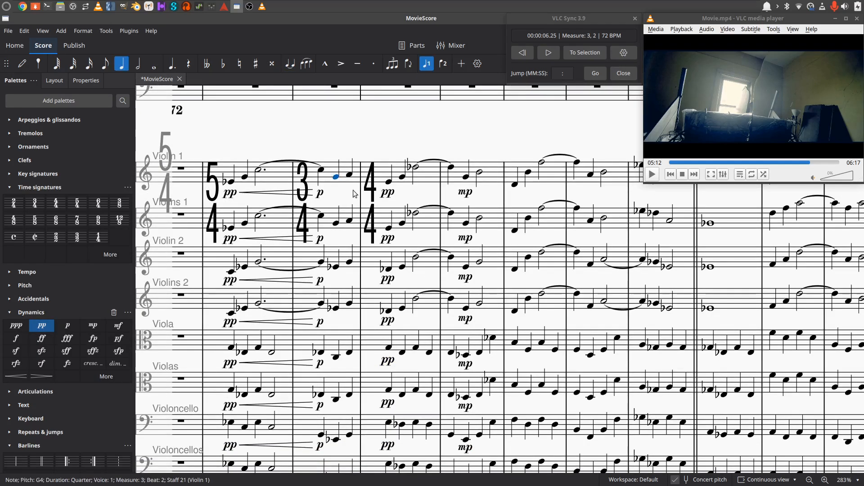
pyautogui.hotkey('shift', 'Down')
pyautogui.hotkey('shift', 'Down')
pyautogui.hotkey('shift', 'Down')
pyautogui.hotkey('shift', 'Down')
pyautogui.hotkey('shift', 'Down')
pyautogui.hotkey('shift', 'Down')
pyautogui.hotkey('shift', 'Down')
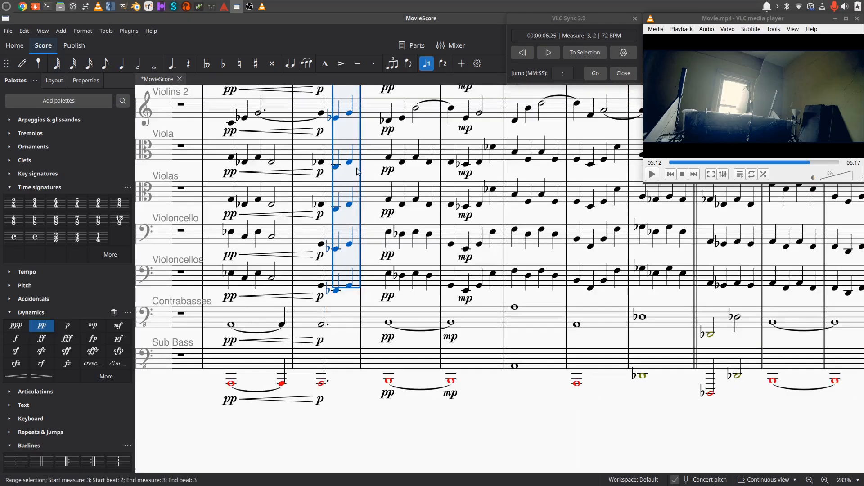
pyautogui.click(41, 376)
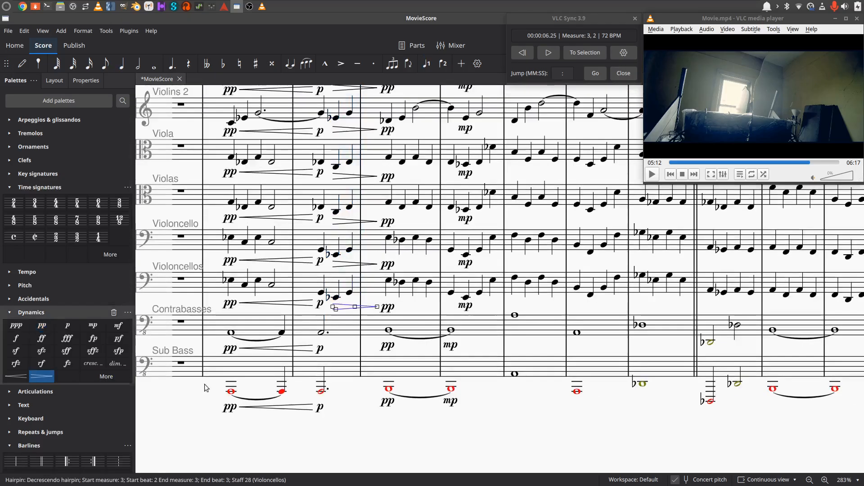
# Add a decrescendo hairpin under the dotted half notes of measure 3 in the Contrabasses and Sub Bass staves.
pyautogui.click(322, 332)
pyautogui.hotkey('shift', 'Down')
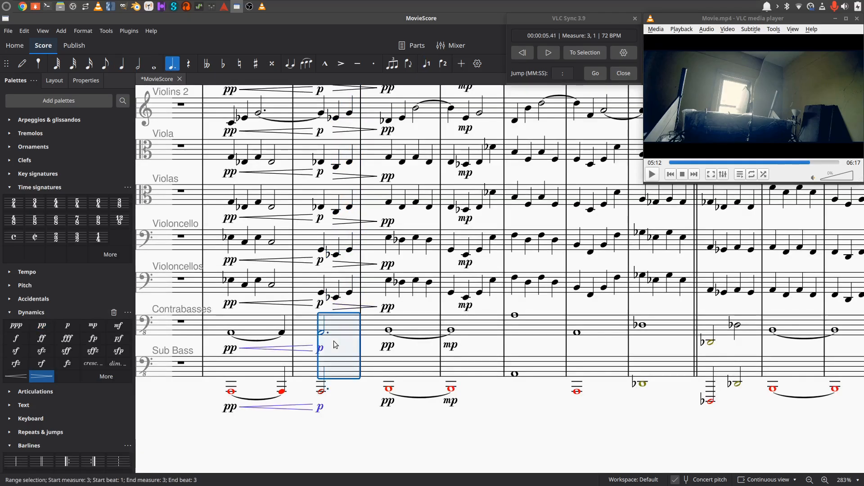
pyautogui.click(41, 376)
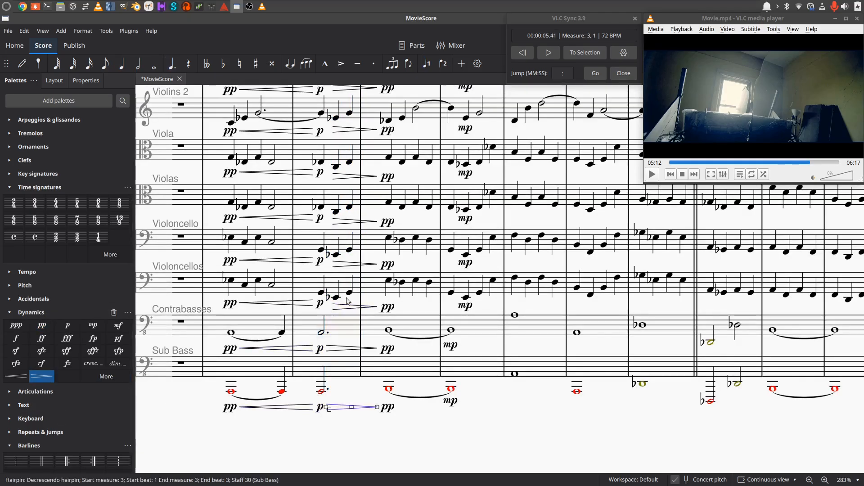
# Add a crescendo hairpin from beat 2 of measure 4 to beat 1 of measure 5 in the staves from Violin 1 through Violoncellos.
pyautogui.press('Escape')
pyautogui.scroll(3, 398, 234)
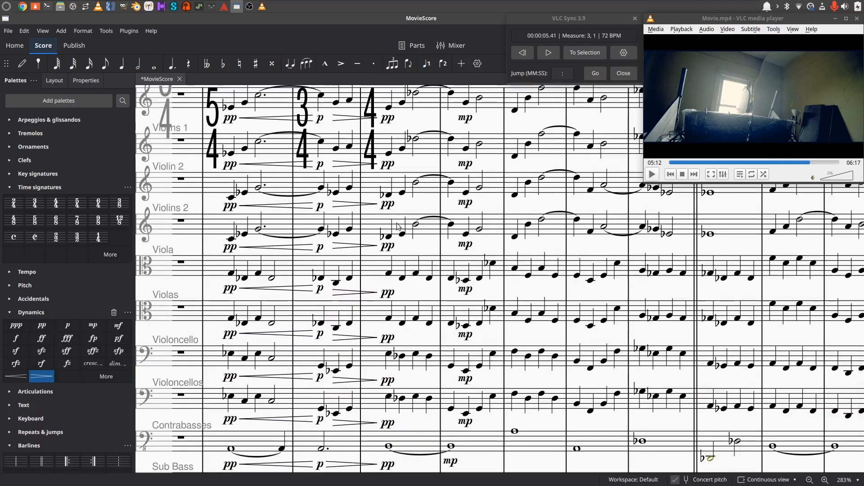
pyautogui.scroll(2, 398, 234)
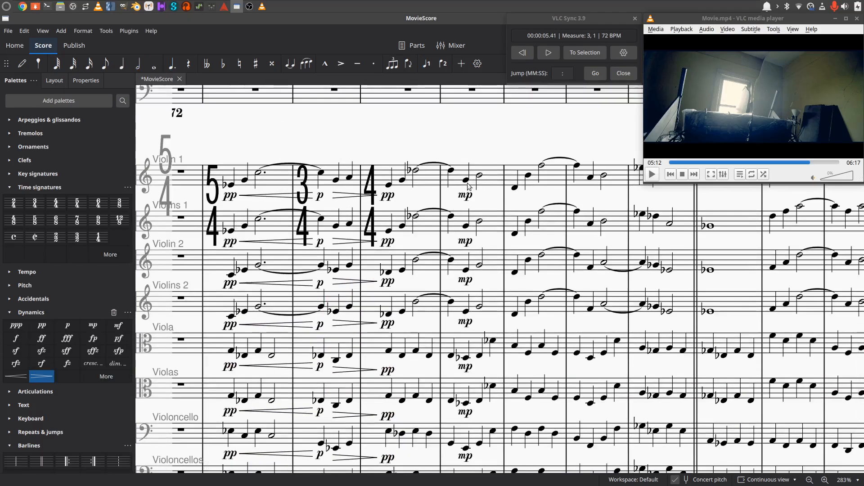
pyautogui.click(403, 180)
pyautogui.hotkey('shift', 'Right')
pyautogui.hotkey('shift', 'Right')
pyautogui.hotkey('shift', 'Down')
pyautogui.hotkey('shift', 'Down')
pyautogui.hotkey('shift', 'Down')
pyautogui.hotkey('shift', 'Down')
pyautogui.hotkey('shift', 'Down')
pyautogui.hotkey('shift', 'Down')
pyautogui.hotkey('shift', 'Down')
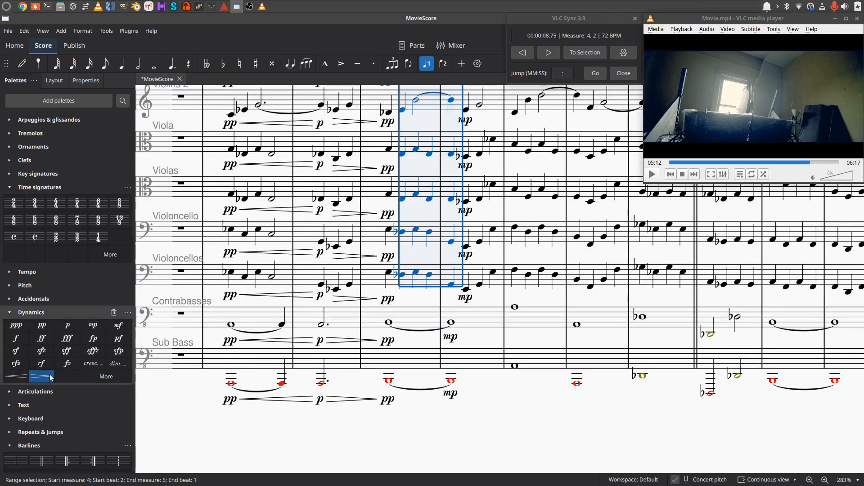
pyautogui.click(17, 376)
# Add a crescendo hairpin under the whole notes of measure 4 in the Contrabasses and Sub Bass staves.
pyautogui.click(399, 324)
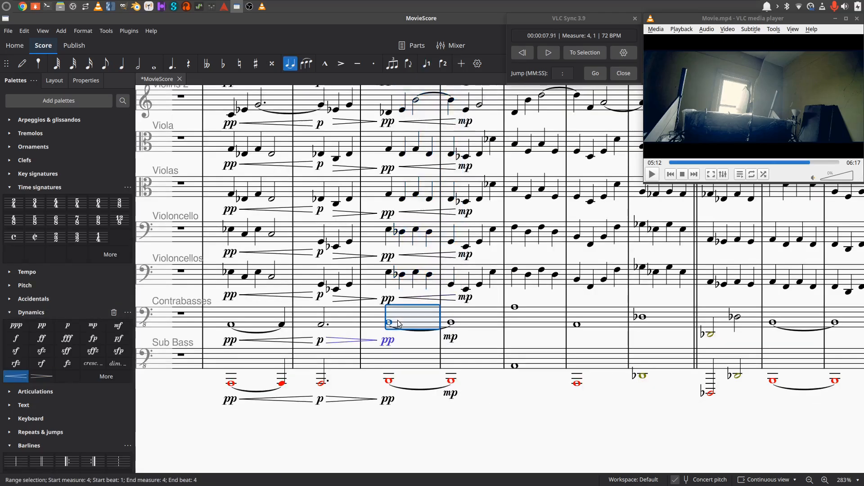
pyautogui.hotkey('shift', 'Down')
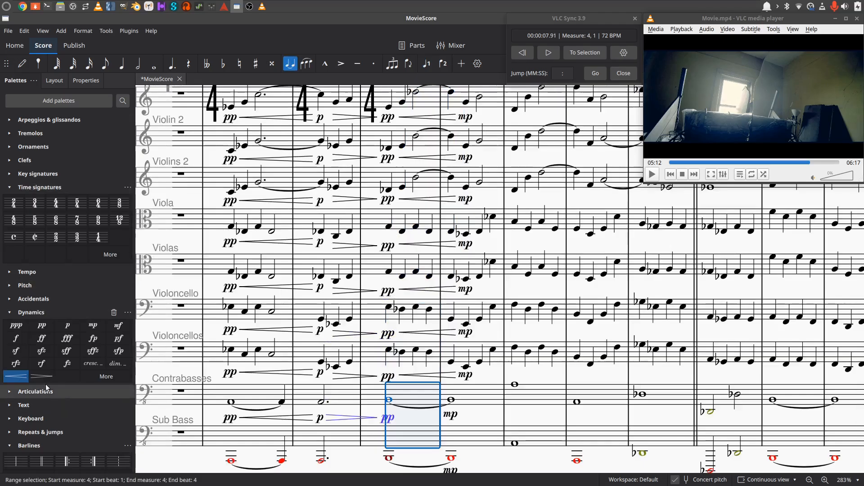
pyautogui.click(24, 381)
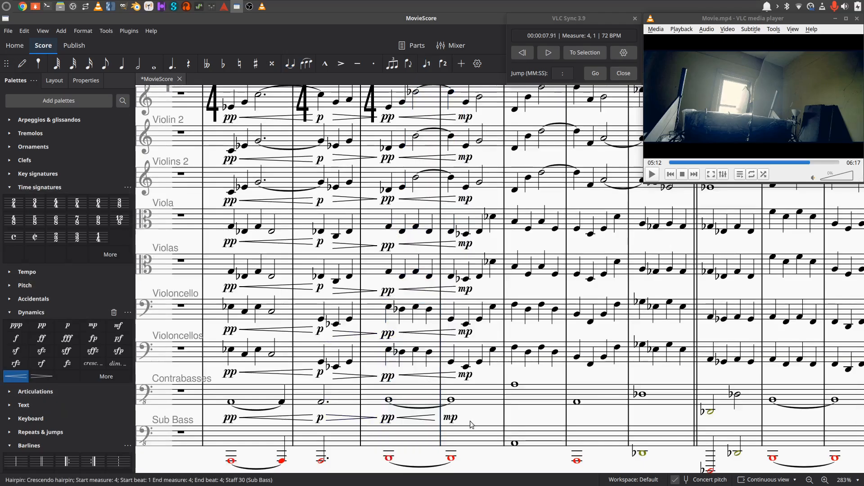
# Play the score in sync with the movie from the beginning and pause at measure 6.
pyautogui.scroll(3, 471, 419)
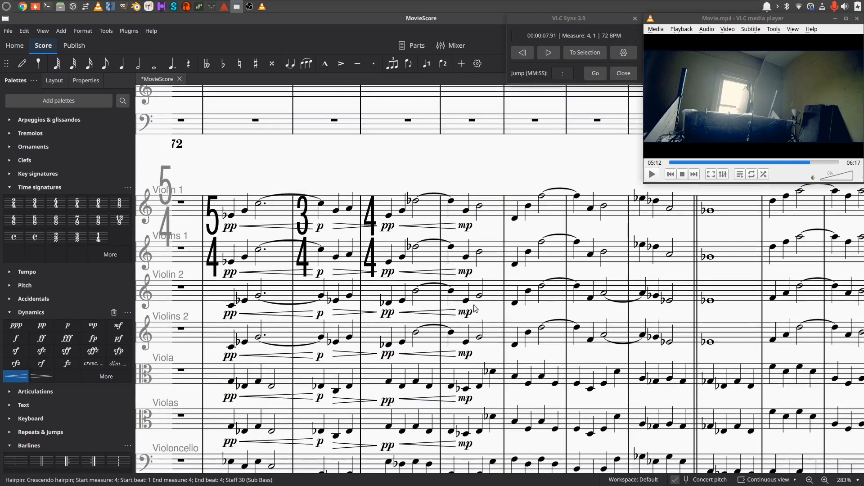
pyautogui.scroll(-5, 464, 188)
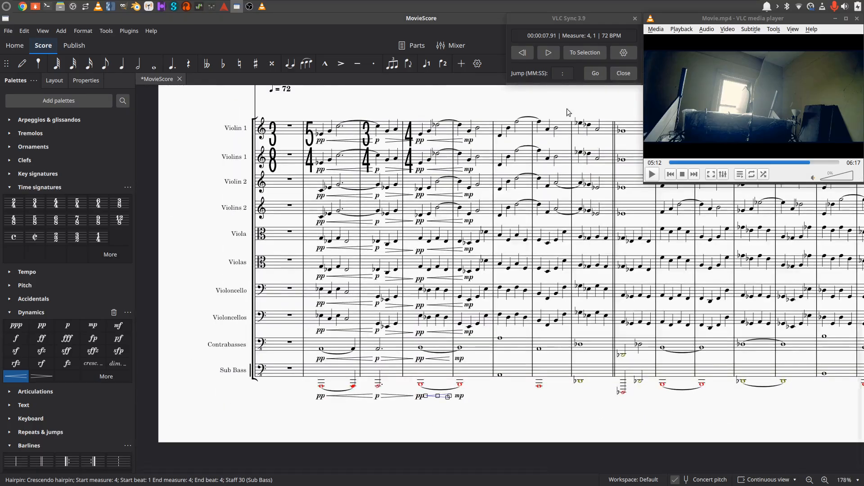
pyautogui.click(522, 53)
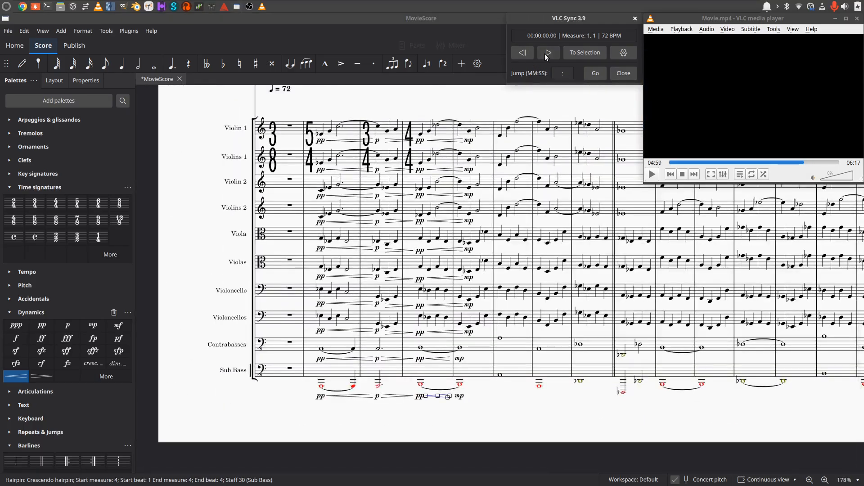
pyautogui.click(544, 53)
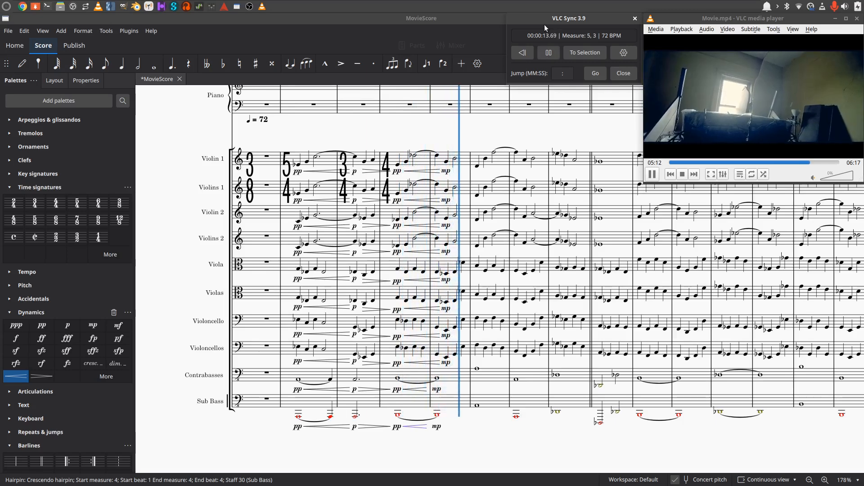
pyautogui.click(549, 52)
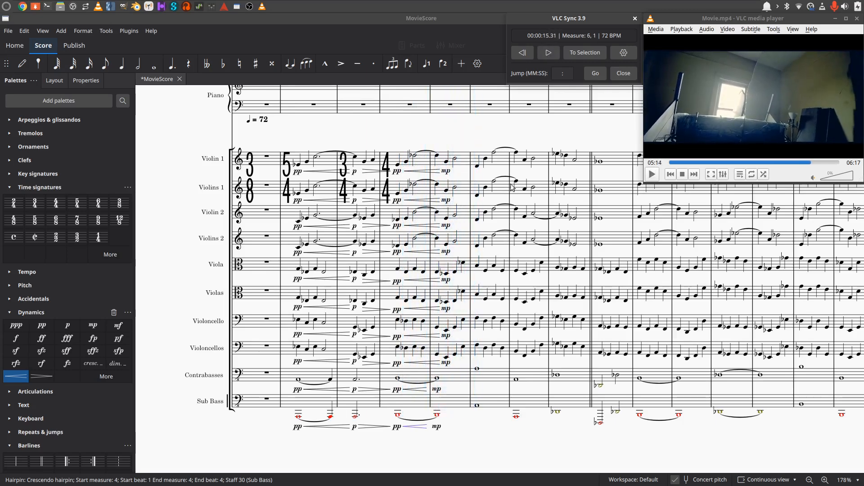
# Change the measure 3 dynamics to mp in all string staves from Violin 1 through Sub Bass.
pyautogui.click(354, 174)
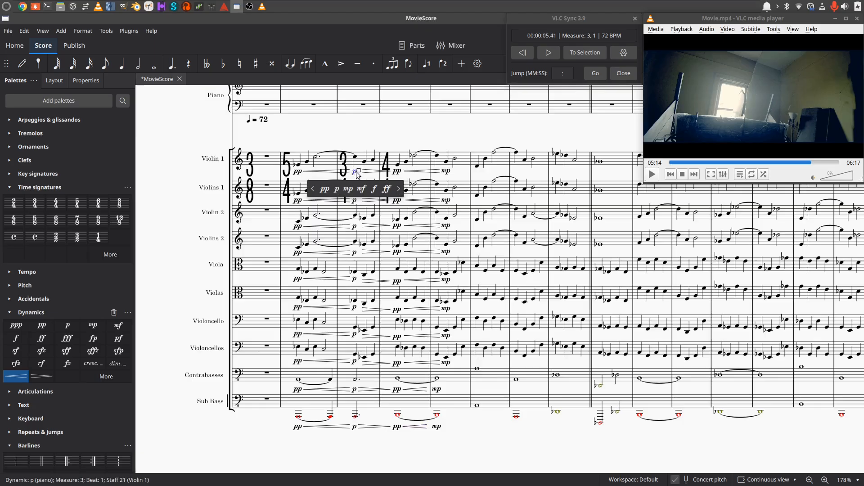
pyautogui.scroll(3, 397, 245)
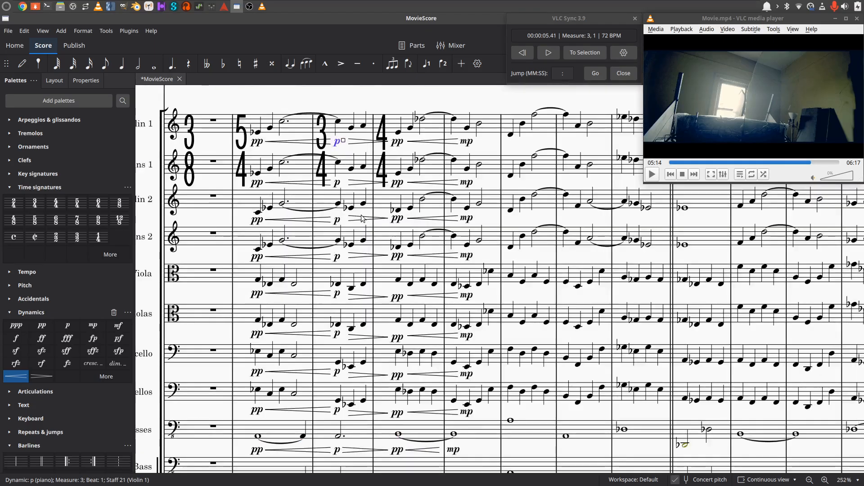
pyautogui.keyDown('ctrl'); pyautogui.click(337, 183); pyautogui.keyUp('ctrl')
pyautogui.keyDown('ctrl'); pyautogui.click(336, 220); pyautogui.keyUp('ctrl')
pyautogui.keyDown('ctrl'); pyautogui.click(337, 257); pyautogui.keyUp('ctrl')
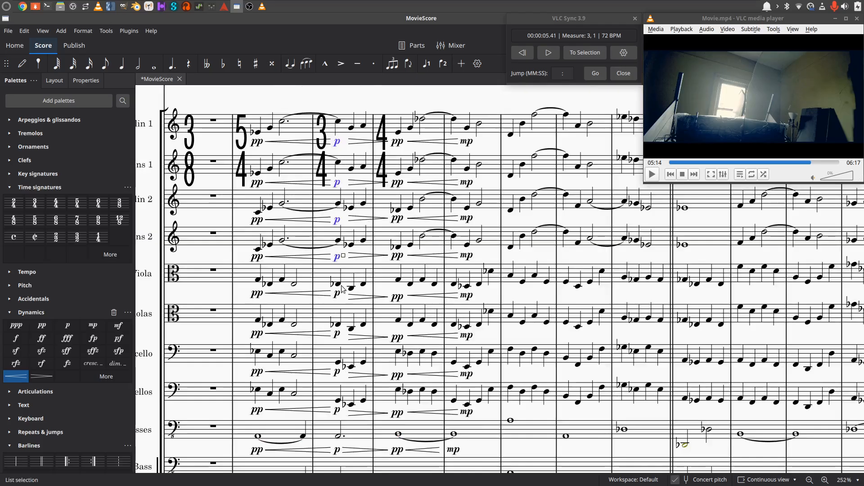
pyautogui.keyDown('ctrl'); pyautogui.click(338, 294); pyautogui.keyUp('ctrl')
pyautogui.keyDown('ctrl'); pyautogui.click(337, 335); pyautogui.keyUp('ctrl')
pyautogui.keyDown('ctrl'); pyautogui.click(337, 372); pyautogui.keyUp('ctrl')
pyautogui.keyDown('ctrl'); pyautogui.click(337, 410); pyautogui.keyUp('ctrl')
pyautogui.scroll(-2, 340, 380)
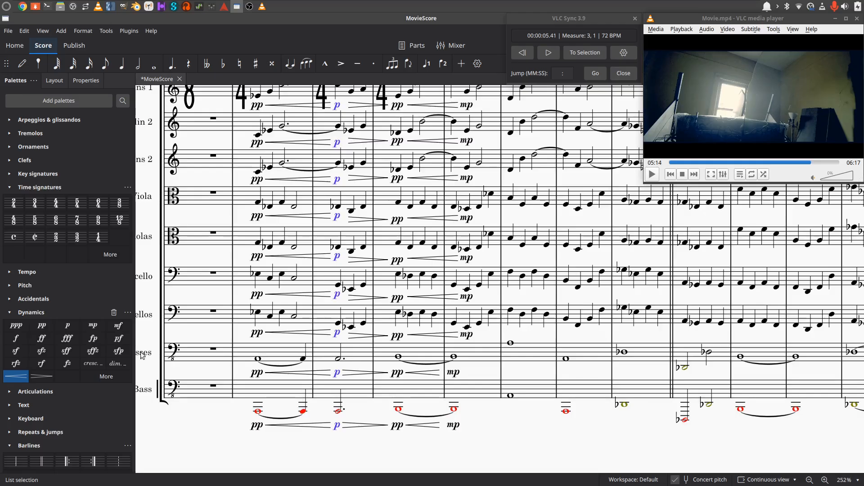
pyautogui.click(96, 326)
# Change the measure 5 dynamics to mf in all string staves from Violin 1 through Sub Bass.
pyautogui.scroll(3, 469, 259)
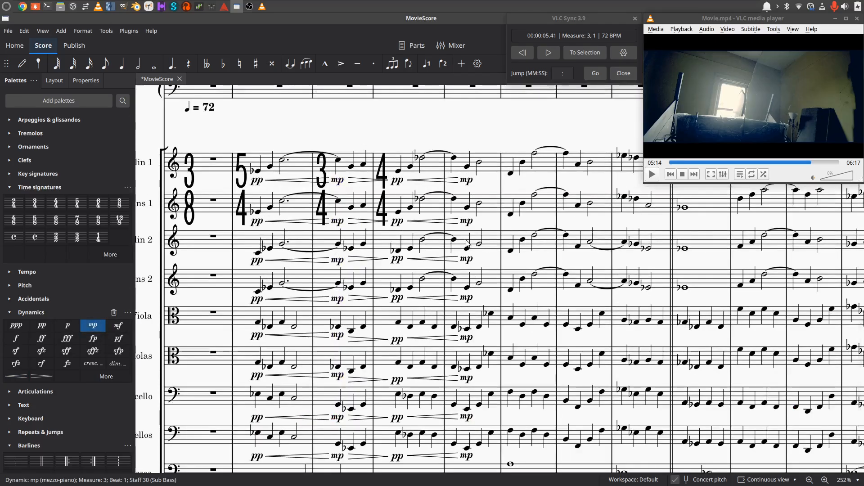
pyautogui.click(466, 181)
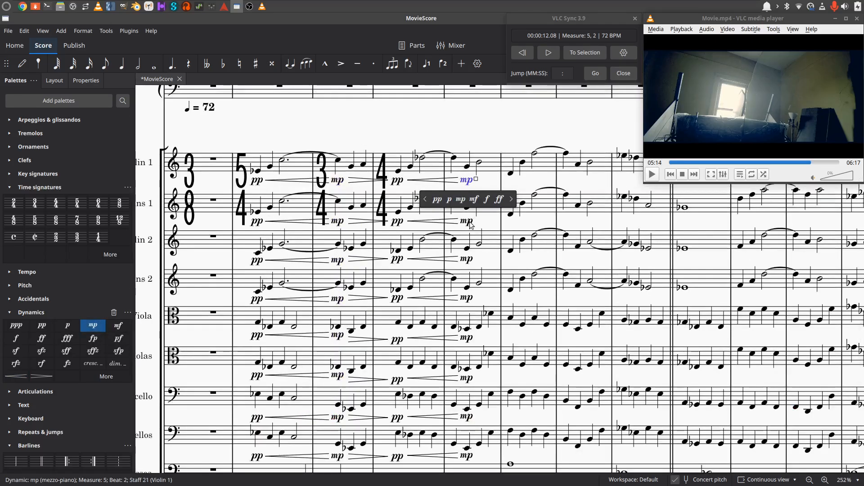
pyautogui.keyDown('ctrl'); pyautogui.click(470, 222); pyautogui.keyUp('ctrl')
pyautogui.keyDown('ctrl'); pyautogui.click(470, 263); pyautogui.keyUp('ctrl')
pyautogui.keyDown('ctrl'); pyautogui.click(468, 300); pyautogui.keyUp('ctrl')
pyautogui.scroll(-3, 474, 310)
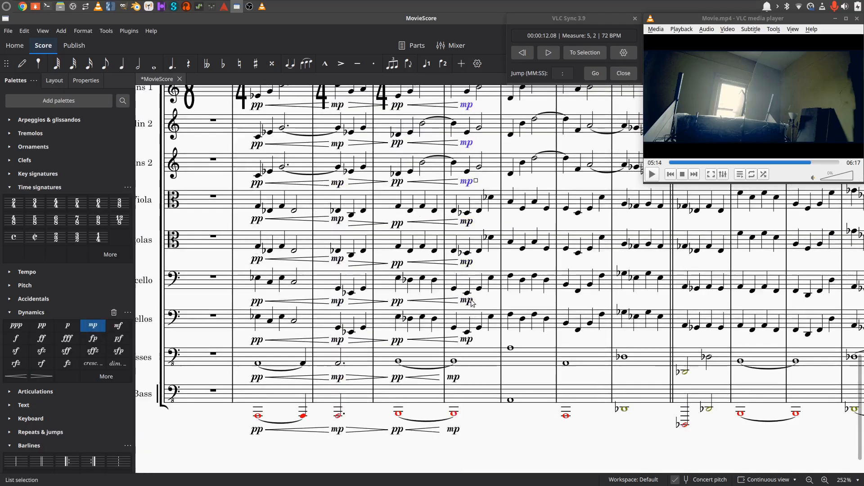
pyautogui.keyDown('ctrl'); pyautogui.click(467, 225); pyautogui.keyUp('ctrl')
pyautogui.keyDown('ctrl'); pyautogui.click(468, 264); pyautogui.keyUp('ctrl')
pyautogui.keyDown('ctrl'); pyautogui.click(468, 302); pyautogui.keyUp('ctrl')
pyautogui.keyDown('ctrl'); pyautogui.click(468, 341); pyautogui.keyUp('ctrl')
pyautogui.keyDown('ctrl'); pyautogui.click(454, 378); pyautogui.keyUp('ctrl')
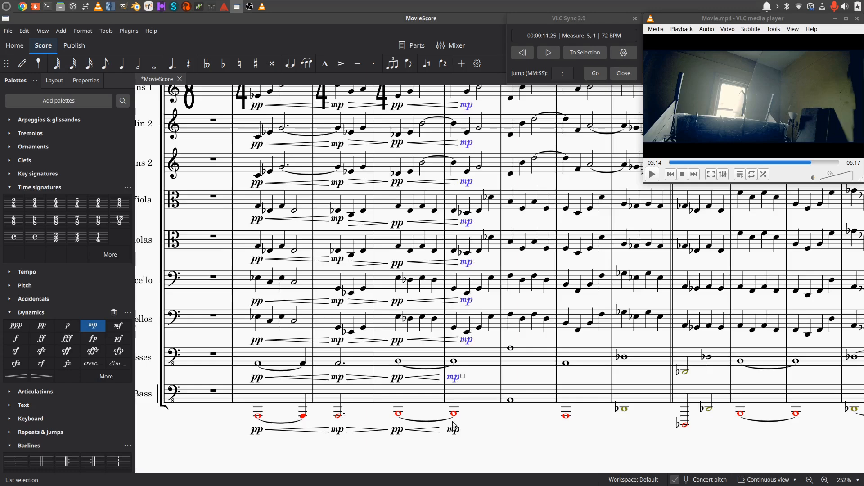
pyautogui.keyDown('ctrl'); pyautogui.click(454, 430); pyautogui.keyUp('ctrl')
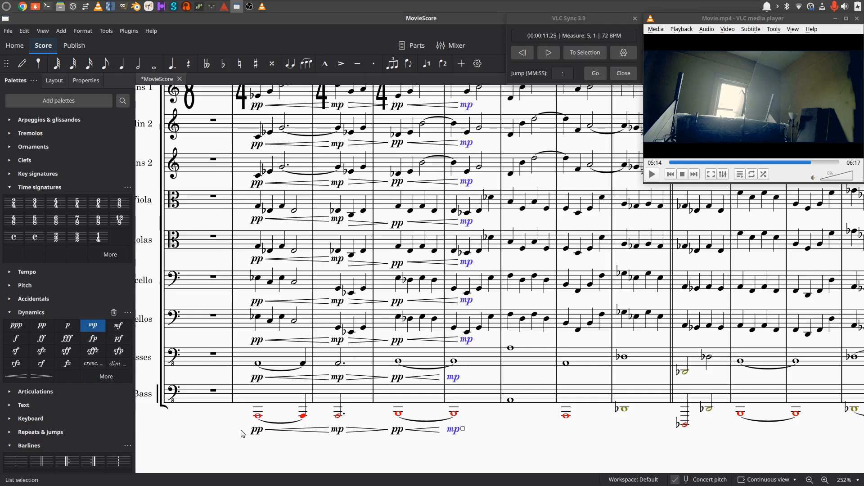
pyautogui.click(118, 325)
pyautogui.click(525, 149)
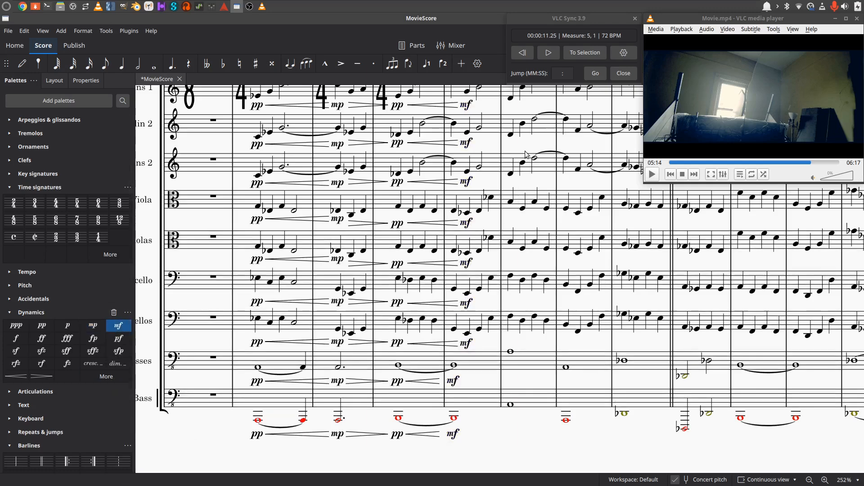
# Play the score in sync with the movie from measure 3 and pause at the end of measure 7.
pyautogui.click(522, 53)
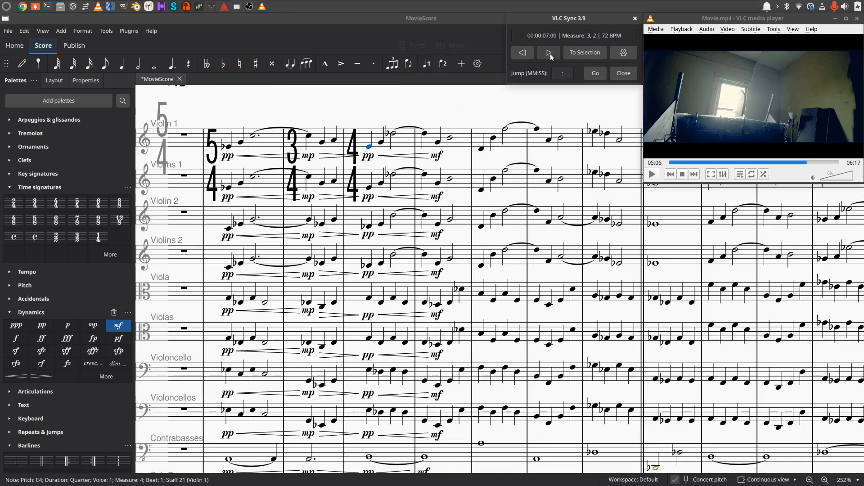
pyautogui.click(550, 53)
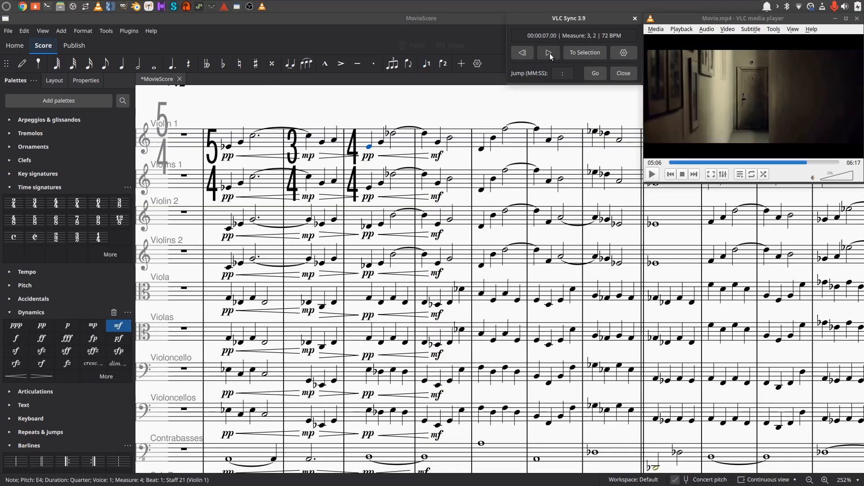
pyautogui.click(550, 53)
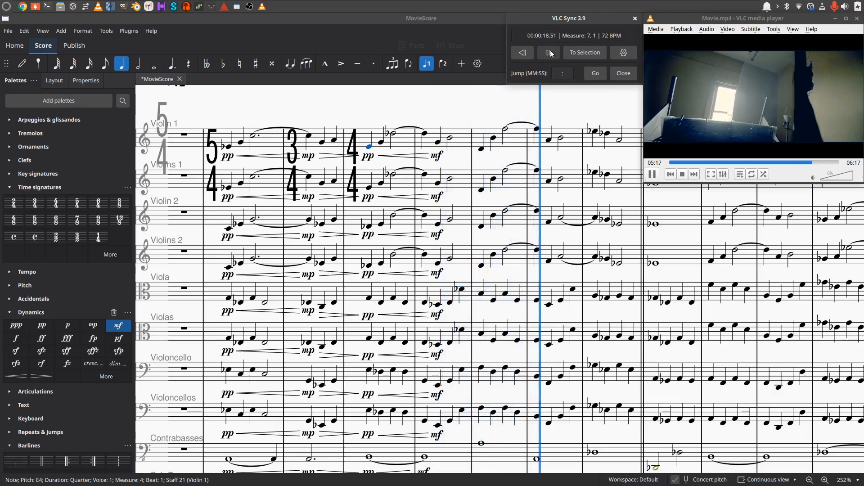
pyautogui.click(550, 52)
# Set a 4/4 time signature at measure 7 and a 5/4 time signature at measure 6.
pyautogui.moveTo(562, 114); pyautogui.dragTo(474, 115)
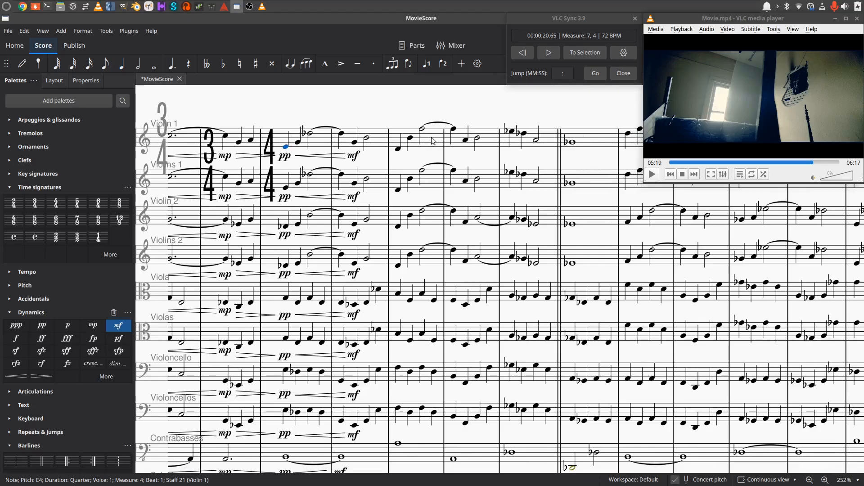
pyautogui.moveTo(424, 111); pyautogui.dragTo(529, 98)
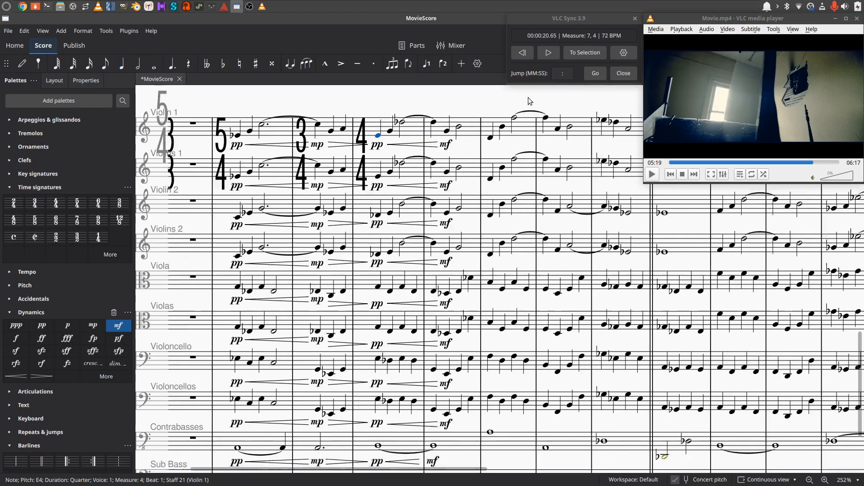
pyautogui.click(579, 120)
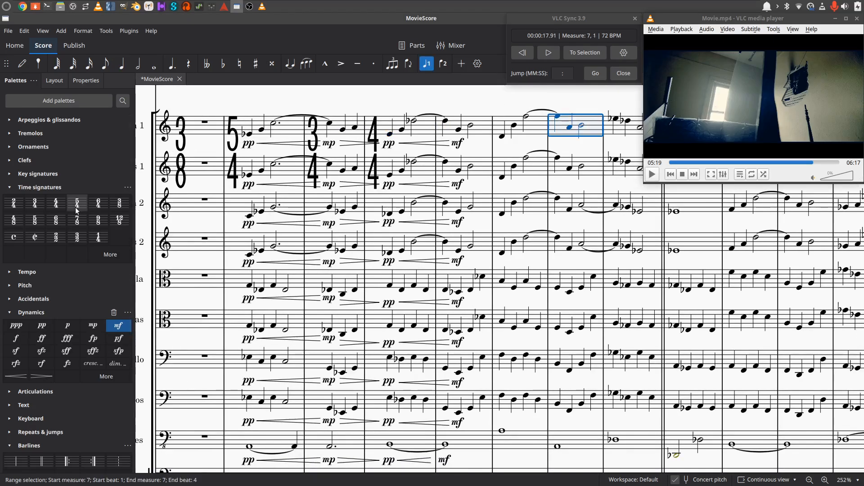
pyautogui.click(54, 208)
pyautogui.click(542, 135)
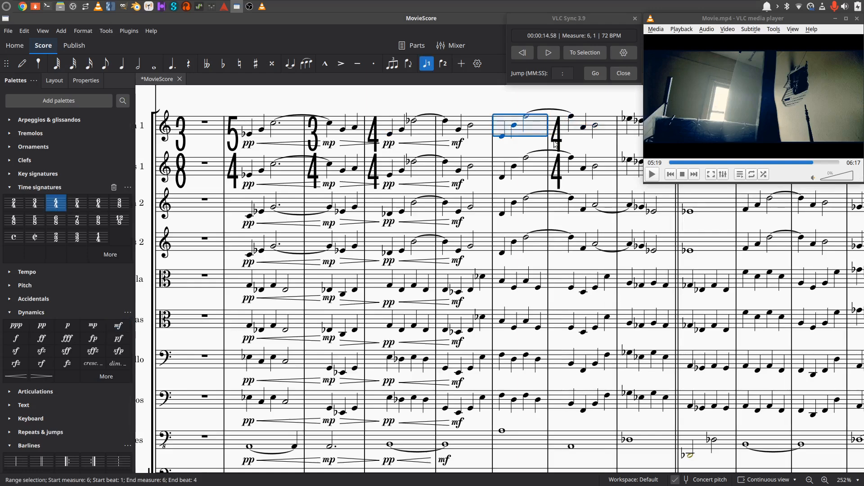
pyautogui.click(75, 205)
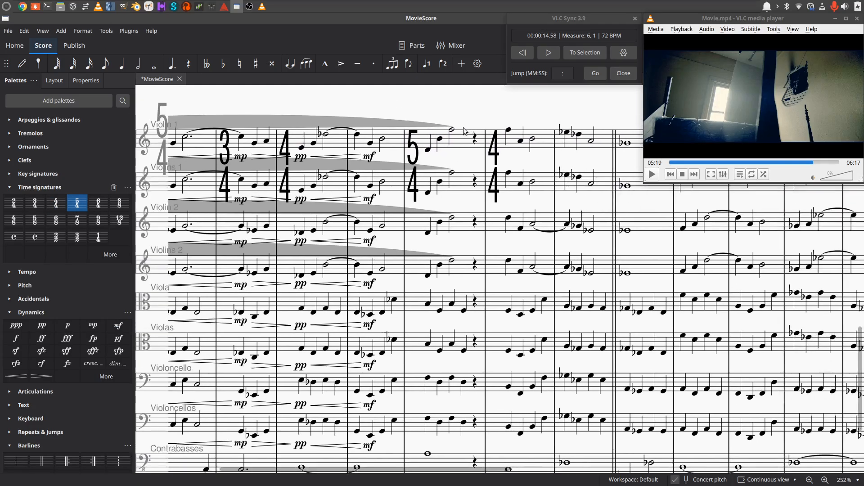
# Lengthen the beat 3 notes of measure 6 in the four violin staves to dotted half notes and tie them into measure 7.
pyautogui.click(452, 130)
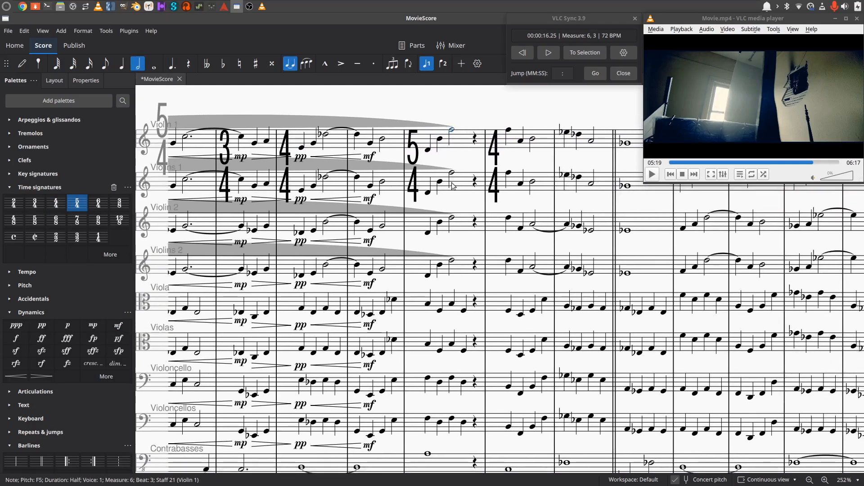
pyautogui.keyDown('ctrl'); pyautogui.click(451, 173); pyautogui.keyUp('ctrl')
pyautogui.keyDown('ctrl'); pyautogui.click(452, 218); pyautogui.keyUp('ctrl')
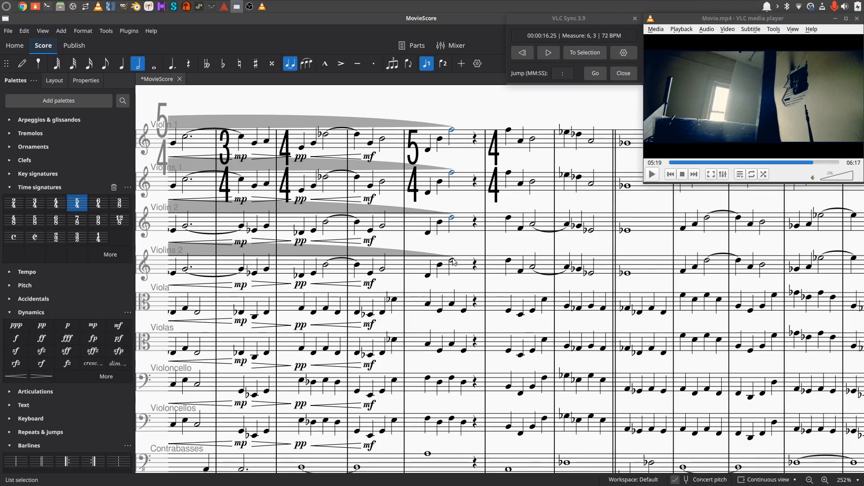
pyautogui.click(172, 64)
pyautogui.click(453, 218)
pyautogui.keyDown('ctrl'); pyautogui.click(454, 175); pyautogui.keyUp('ctrl')
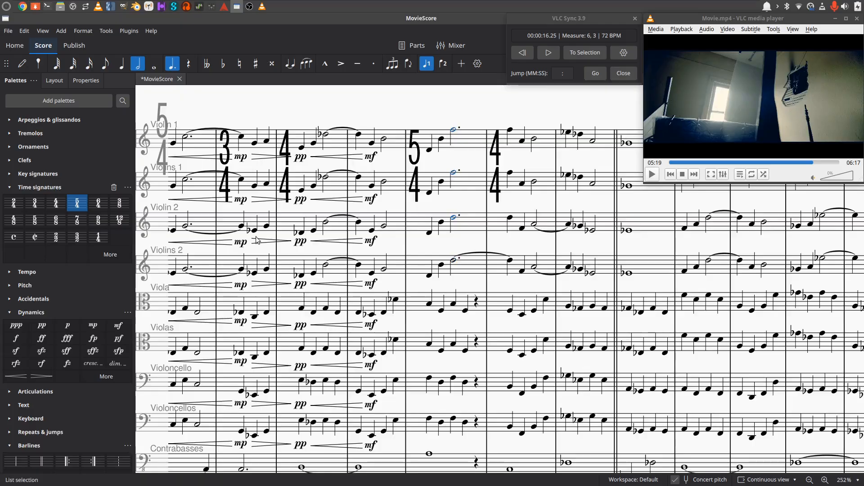
pyautogui.click(288, 66)
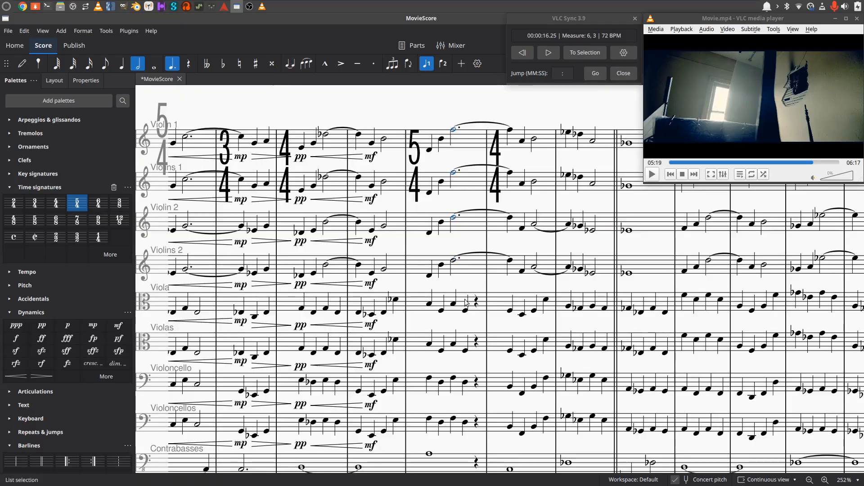
# Lengthen the beat 4 notes of measure 6 to half notes in the Viola, Violas, Violoncello and Violoncellos staves.
pyautogui.scroll(-1, 466, 301)
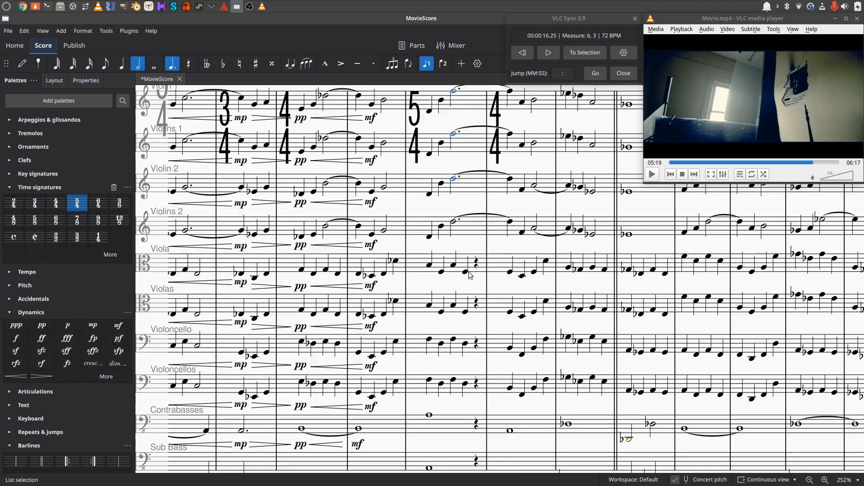
pyautogui.click(465, 272)
pyautogui.keyDown('ctrl'); pyautogui.click(466, 311); pyautogui.keyUp('ctrl')
pyautogui.keyDown('ctrl'); pyautogui.click(466, 343); pyautogui.keyUp('ctrl')
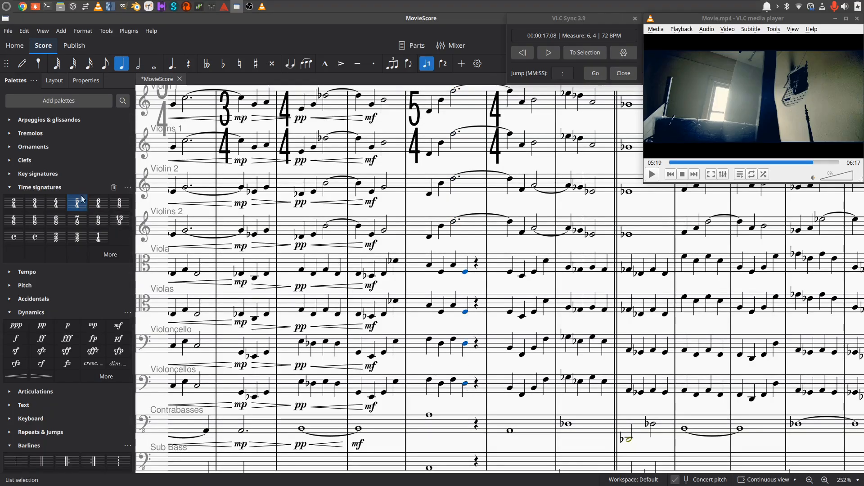
pyautogui.click(138, 63)
# Enter quarter notes on beat 5 of measure 6, A2 in the Contrabasses and A1 in the Sub Bass.
pyautogui.scroll(-3, 458, 295)
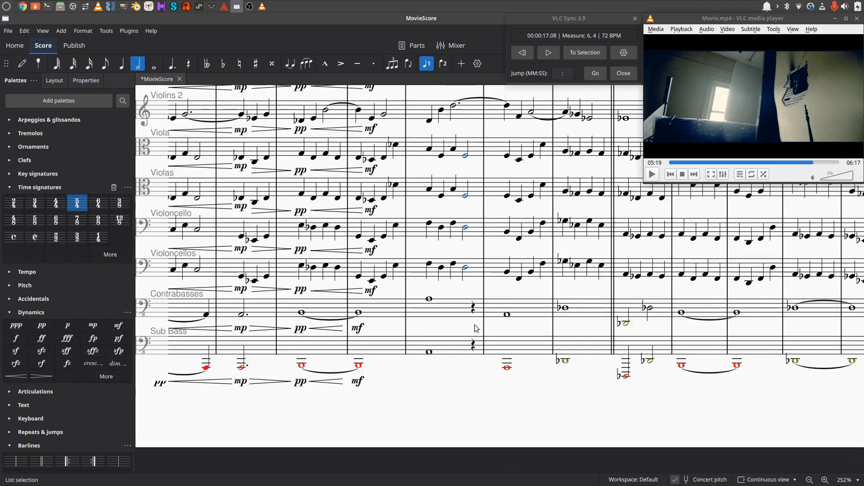
pyautogui.click(22, 63)
pyautogui.click(121, 63)
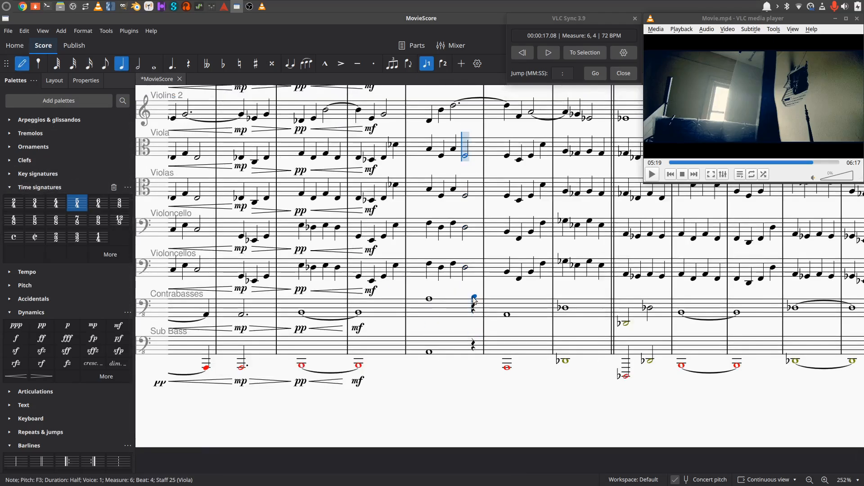
pyautogui.click(473, 299)
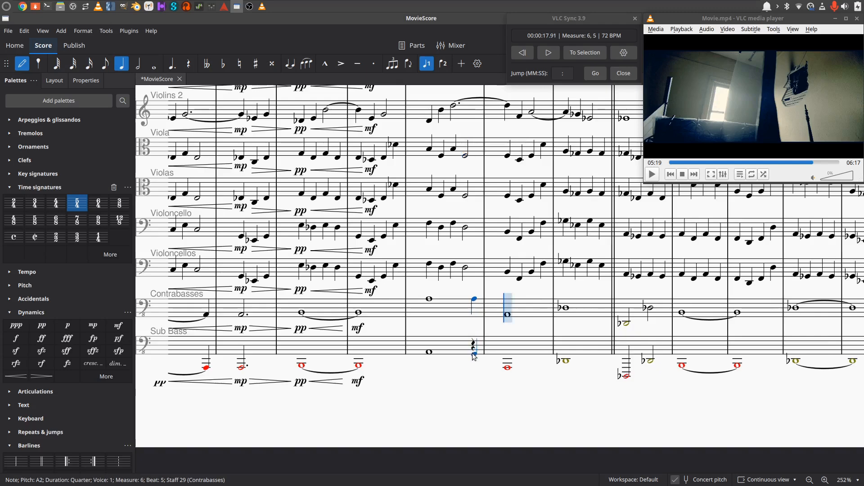
pyautogui.click(474, 351)
pyautogui.click(22, 64)
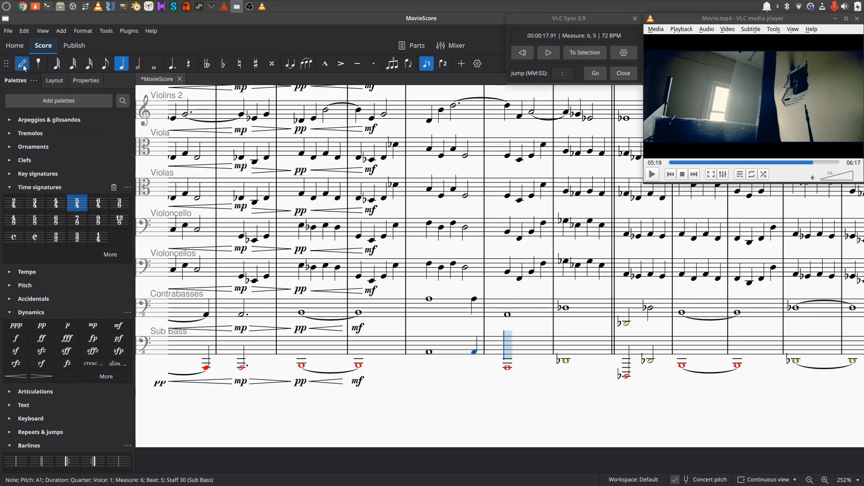
# Tie the measure 6 whole notes in the Contrabasses and Sub Bass to the beat 5 quarter notes.
pyautogui.click(431, 300)
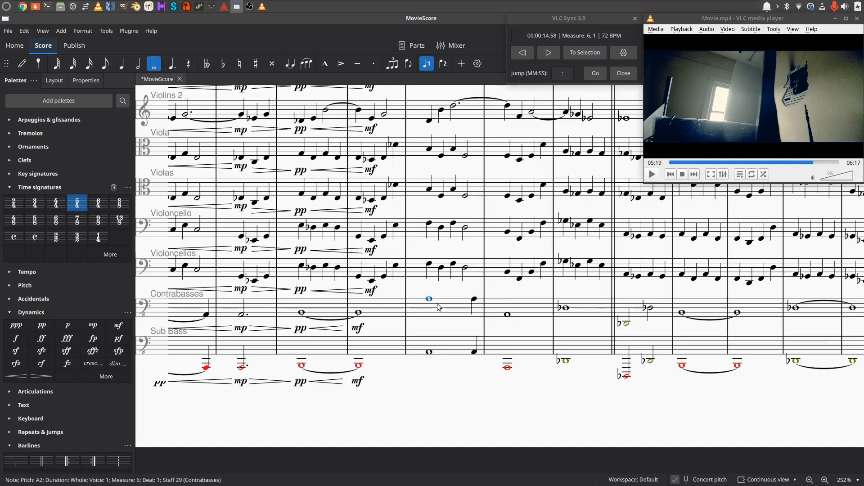
pyautogui.keyDown('ctrl'); pyautogui.click(427, 350); pyautogui.keyUp('ctrl')
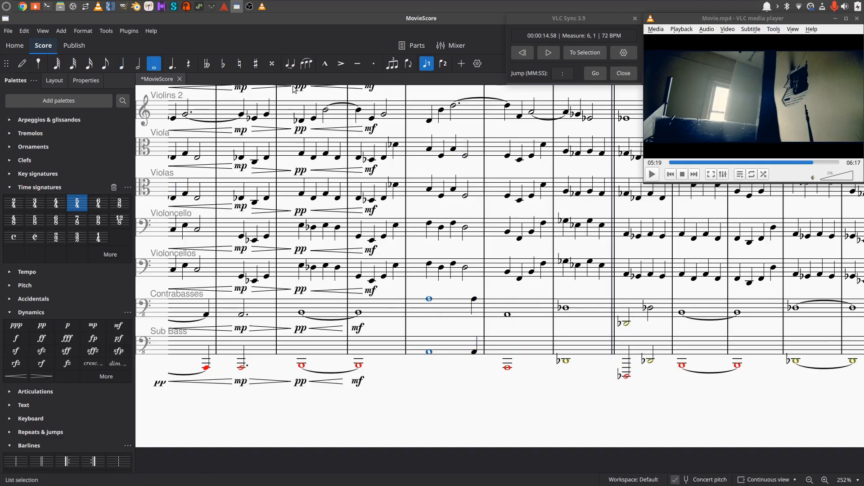
pyautogui.press('Escape')
pyautogui.scroll(5, 533, 322)
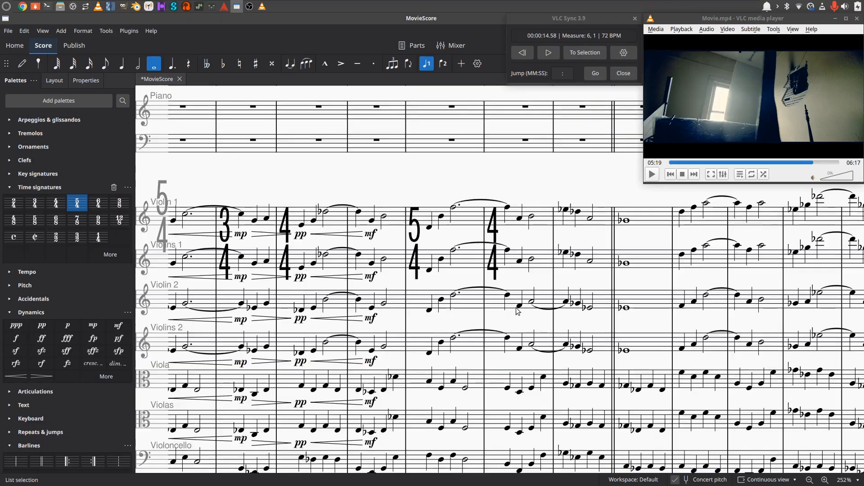
# Play the score in sync with the movie from just before measure 6 and pause in measure 8.
pyautogui.scroll(-3, 517, 315)
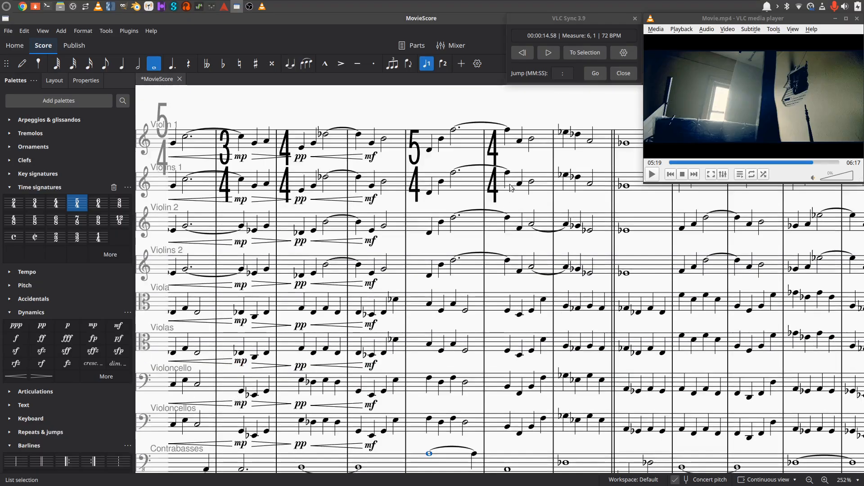
pyautogui.click(430, 150)
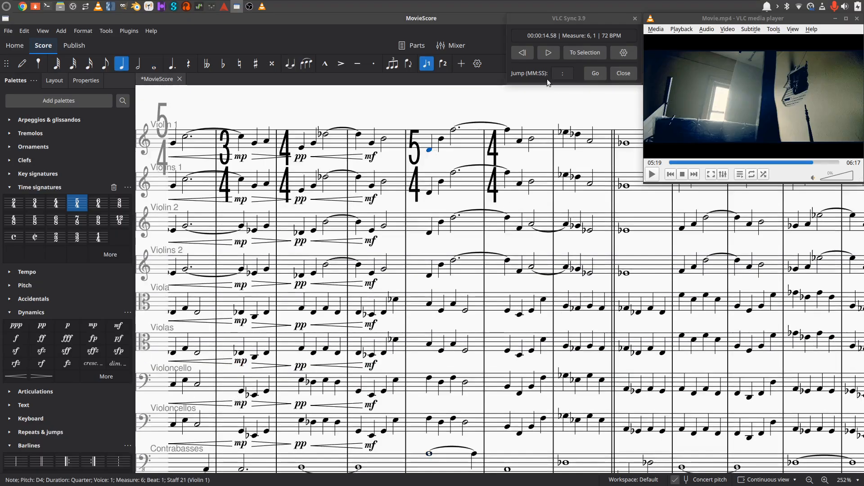
pyautogui.click(594, 51)
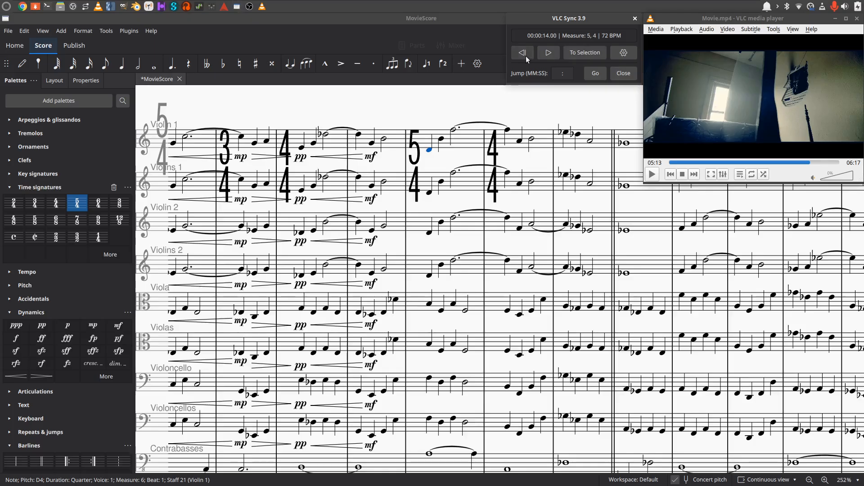
pyautogui.click(550, 53)
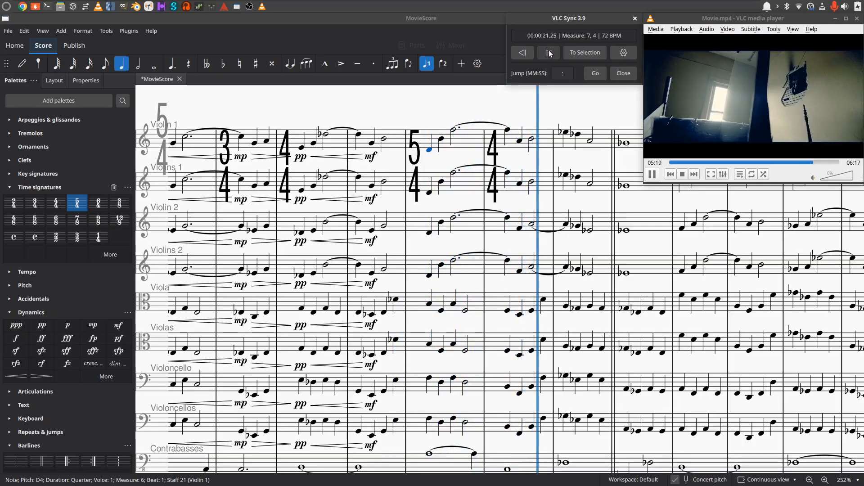
pyautogui.click(549, 52)
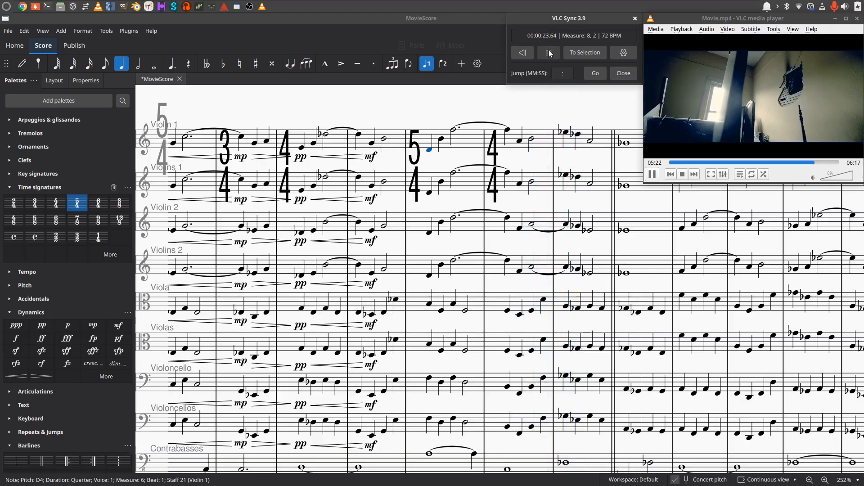
# Set a 4/4 time signature at measure 8 and a 3/4 time signature at measure 7.
pyautogui.click(545, 144)
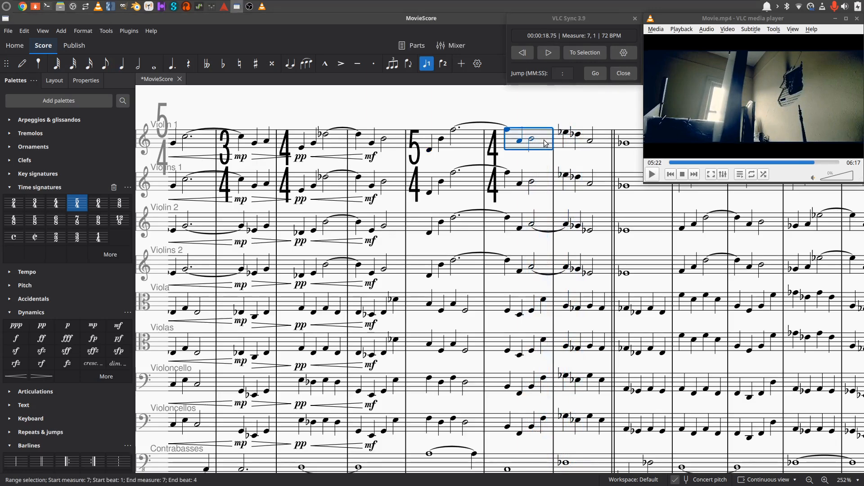
pyautogui.click(571, 144)
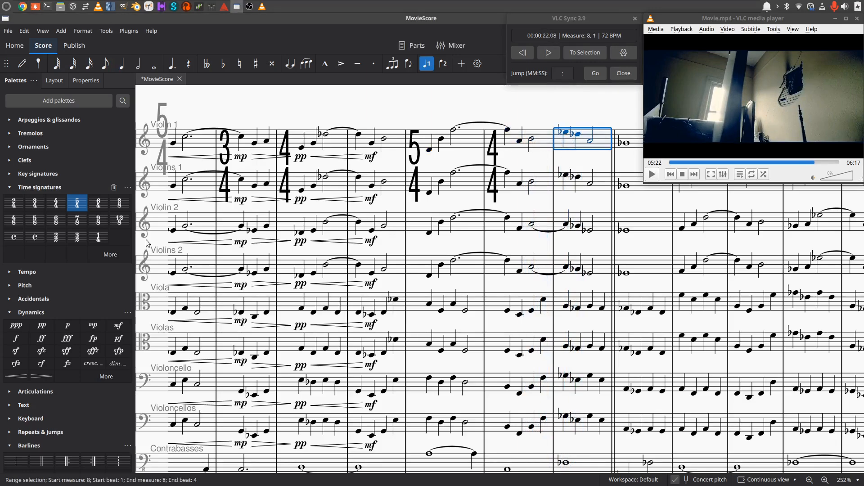
pyautogui.click(55, 203)
pyautogui.click(536, 143)
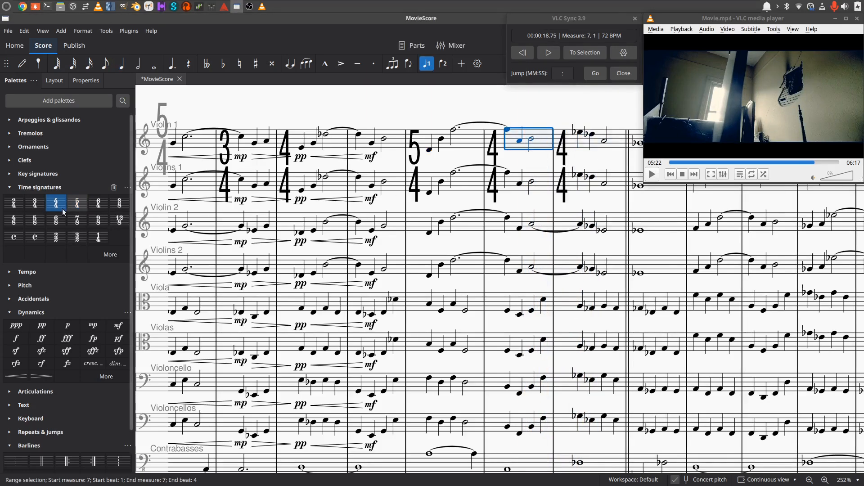
pyautogui.click(35, 203)
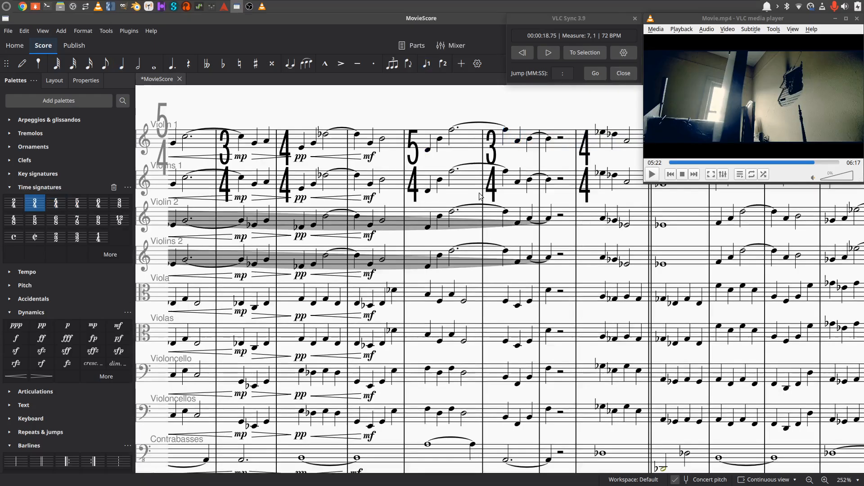
# Delete the leftover measure between the 3/4 measure 7 and the following 4/4 time signature.
pyautogui.click(571, 147)
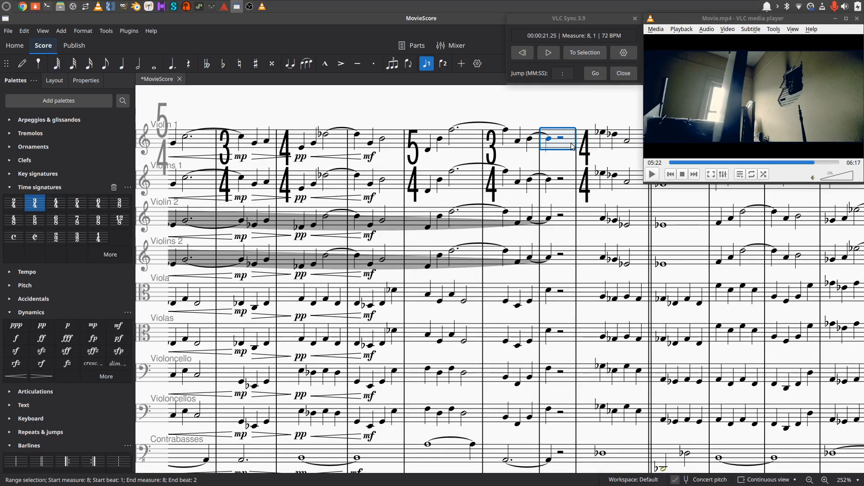
pyautogui.hotkey('ctrl', 'Delete')
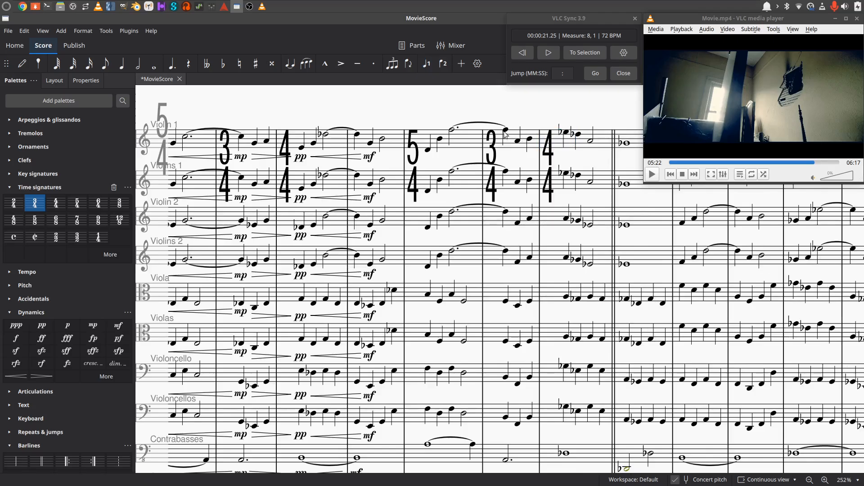
pyautogui.moveTo(453, 107); pyautogui.dragTo(462, 98)
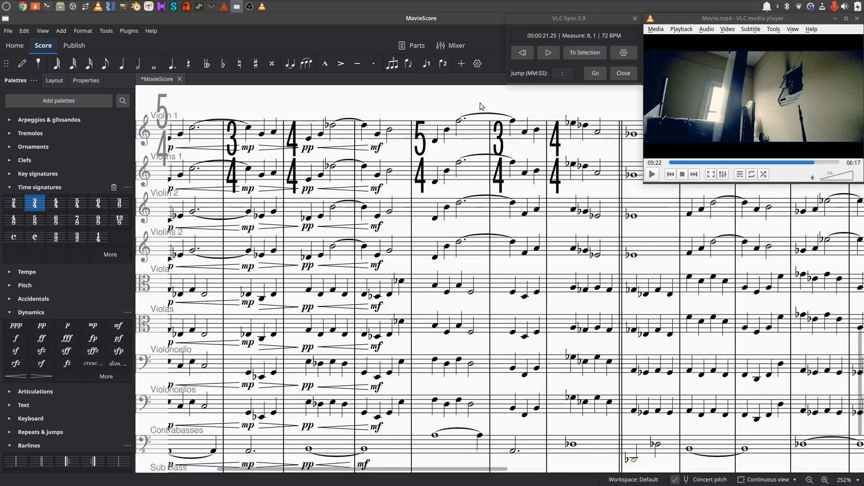
pyautogui.click(515, 122)
pyautogui.keyDown('ctrl'); pyautogui.click(516, 163); pyautogui.keyUp('ctrl')
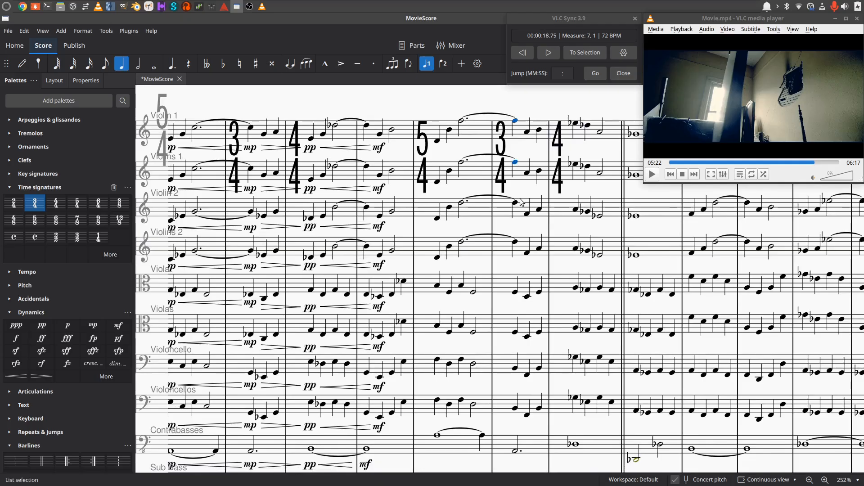
pyautogui.click(522, 202)
pyautogui.hotkey('shift', 'Down')
pyautogui.hotkey('shift', 'Down')
pyautogui.hotkey('shift', 'Down')
pyautogui.hotkey('shift', 'Down')
pyautogui.hotkey('shift', 'Down')
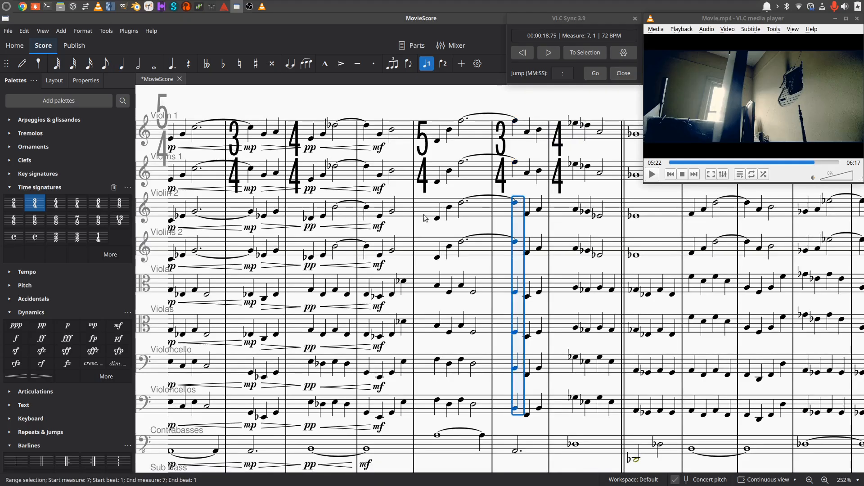
# Add an f dynamic on beat 1 of measure 7 in all staves from Violin 1 through Violoncellos.
pyautogui.click(515, 121)
pyautogui.hotkey('shift', 'Down')
pyautogui.hotkey('shift', 'Down')
pyautogui.hotkey('shift', 'Down')
pyautogui.hotkey('shift', 'Down')
pyautogui.hotkey('shift', 'Down')
pyautogui.hotkey('shift', 'Down')
pyautogui.hotkey('shift', 'Down')
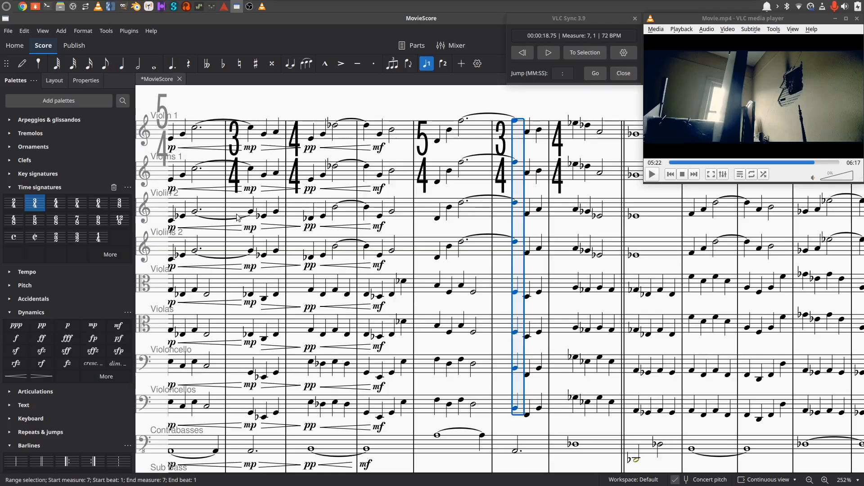
pyautogui.click(15, 338)
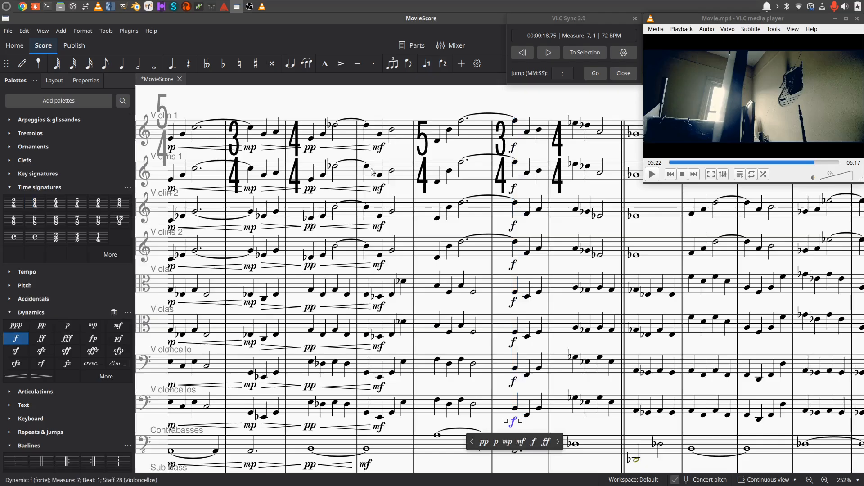
# Add an mp dynamic on beat 1 of measure 6 in all staves from Violin 1 through Violoncellos.
pyautogui.click(436, 142)
pyautogui.hotkey('shift', 'Down')
pyautogui.hotkey('shift', 'Down')
pyautogui.hotkey('shift', 'Down')
pyautogui.hotkey('shift', 'Down')
pyautogui.hotkey('shift', 'Down')
pyautogui.hotkey('shift', 'Down')
pyautogui.hotkey('shift', 'Down')
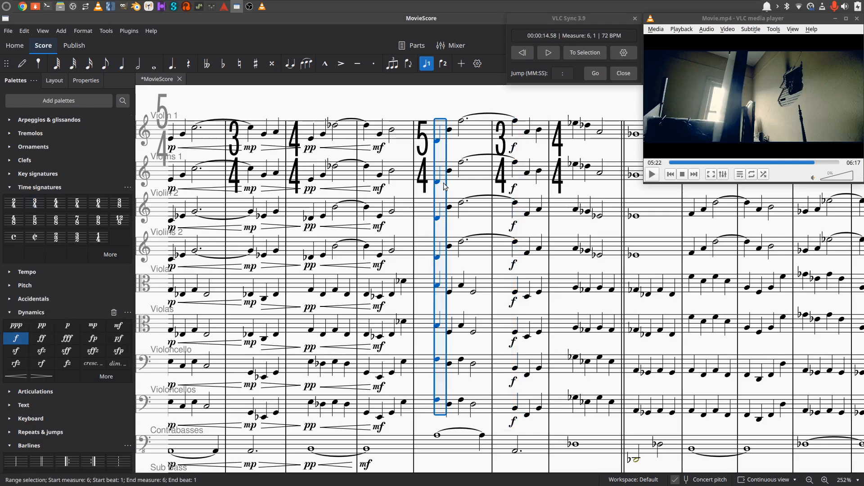
pyautogui.click(94, 322)
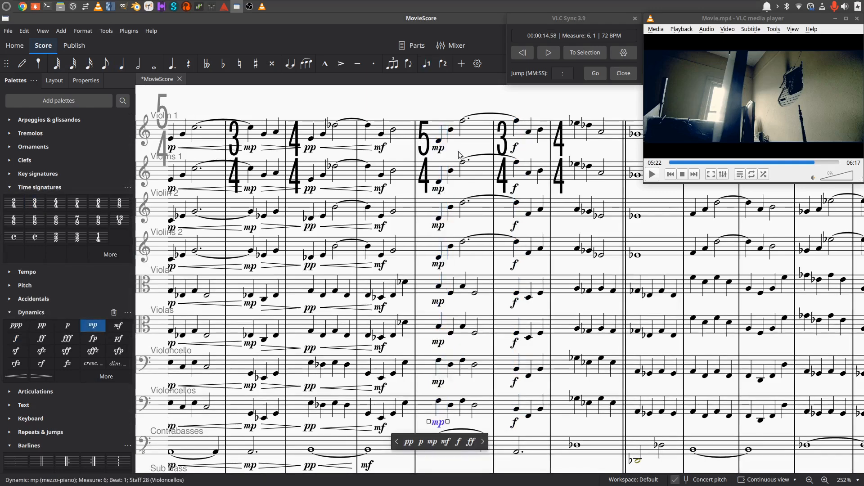
# Add decrescendo hairpins over beats 3 to 4 of measure 5 in all staves from Violin 1 through Violoncellos.
pyautogui.click(393, 131)
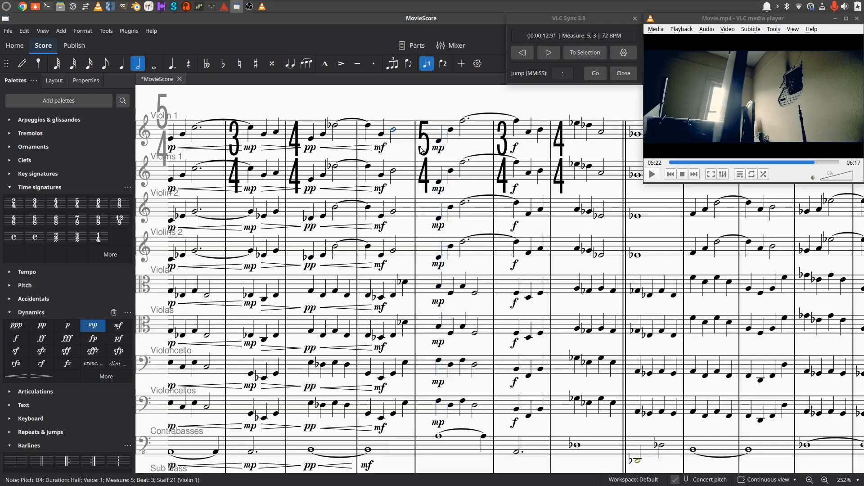
pyautogui.hotkey('shift', 'Right')
pyautogui.hotkey('shift', 'Left')
pyautogui.hotkey('shift', 'Down')
pyautogui.hotkey('shift', 'Down')
pyautogui.hotkey('shift', 'Down')
pyautogui.hotkey('shift', 'Down')
pyautogui.hotkey('shift', 'Down')
pyautogui.hotkey('shift', 'Down')
pyautogui.hotkey('shift', 'Down')
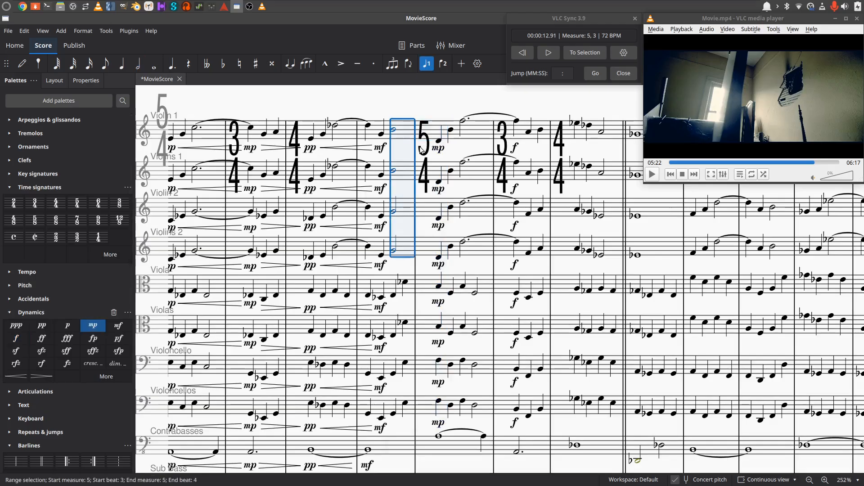
pyautogui.hotkey('shift', 'Right')
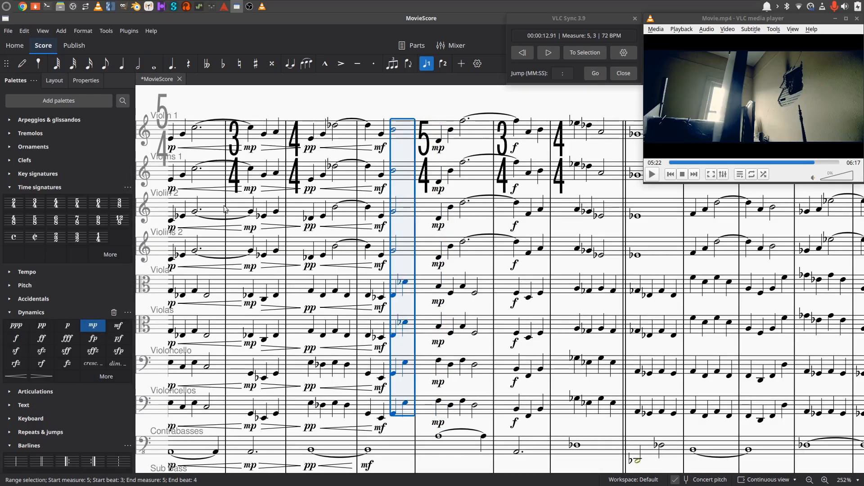
pyautogui.click(49, 373)
# Add decrescendo hairpins to measure 5 in the Contrabasses and Sub Bass staves.
pyautogui.scroll(-3, 405, 270)
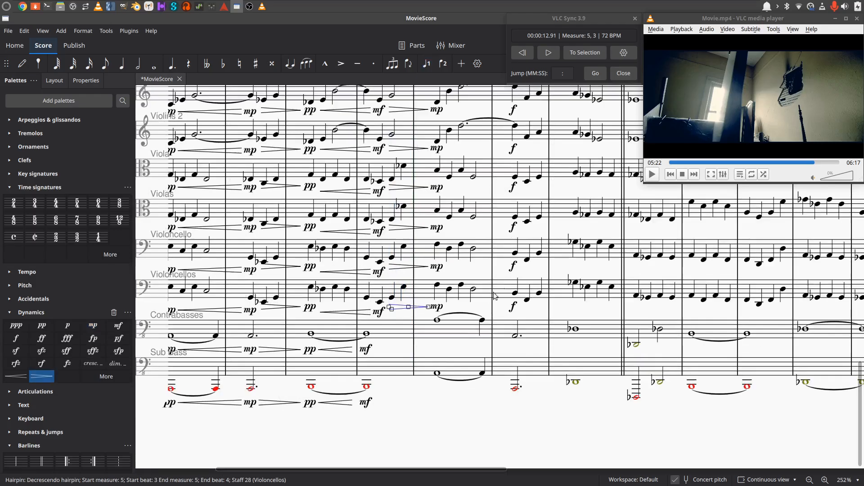
pyautogui.click(403, 331)
pyautogui.keyDown('shift'); pyautogui.click(400, 365); pyautogui.keyUp('shift')
pyautogui.click(42, 376)
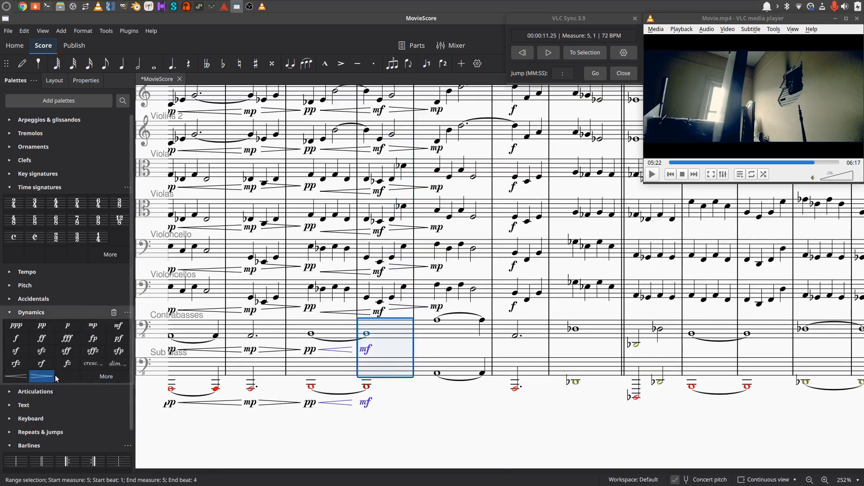
# Add an mp dynamic on beat 1 of measure 6 in the Contrabasses and Sub Bass staves.
pyautogui.click(437, 320)
pyautogui.keyDown('shift'); pyautogui.click(437, 377); pyautogui.keyUp('shift')
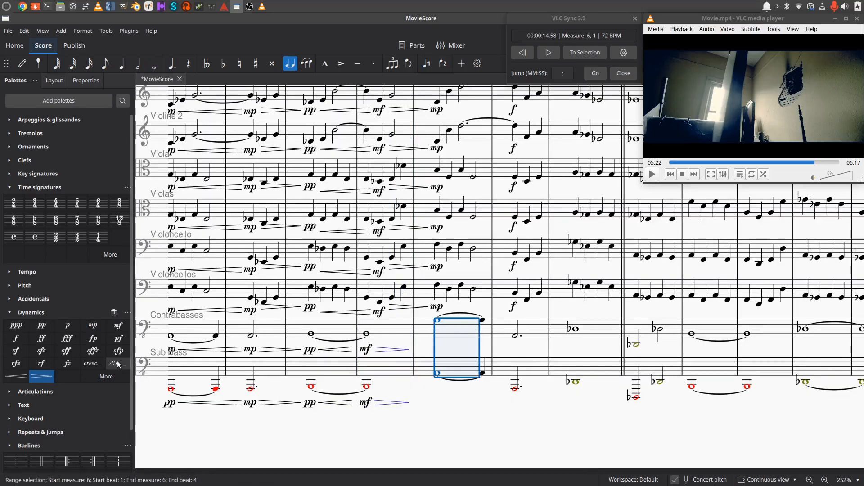
pyautogui.click(93, 325)
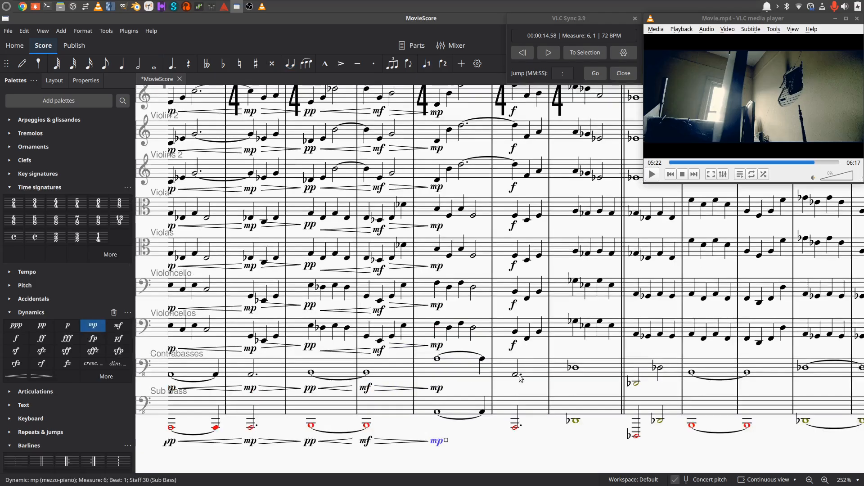
# Add an f dynamic on beat 1 of measure 7 in the Contrabasses and Sub Bass staves.
pyautogui.click(515, 374)
pyautogui.keyDown('shift'); pyautogui.click(515, 426); pyautogui.keyUp('shift')
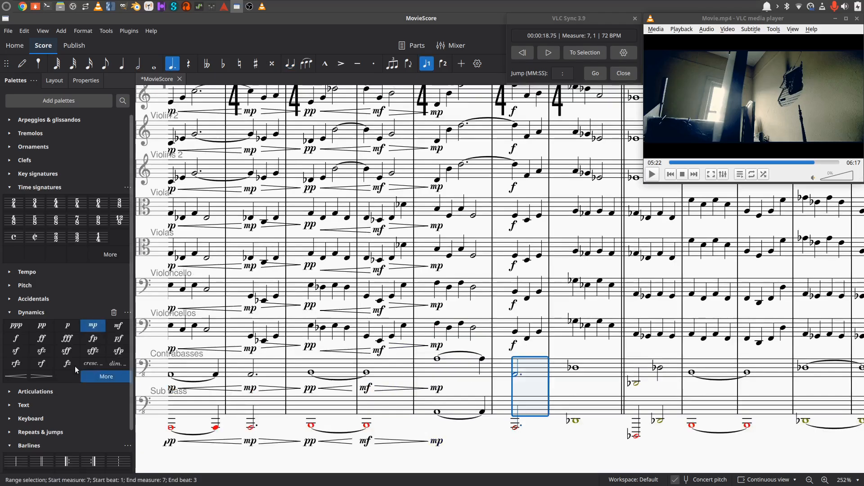
pyautogui.click(16, 338)
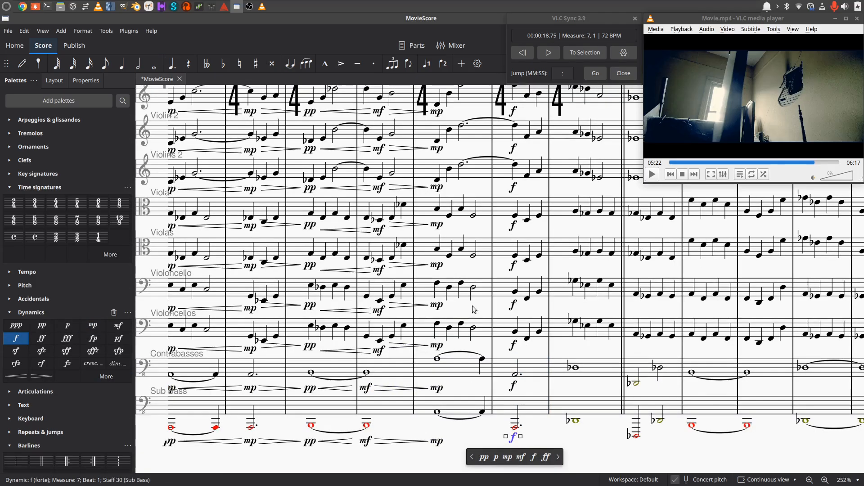
pyautogui.scroll(3, 447, 188)
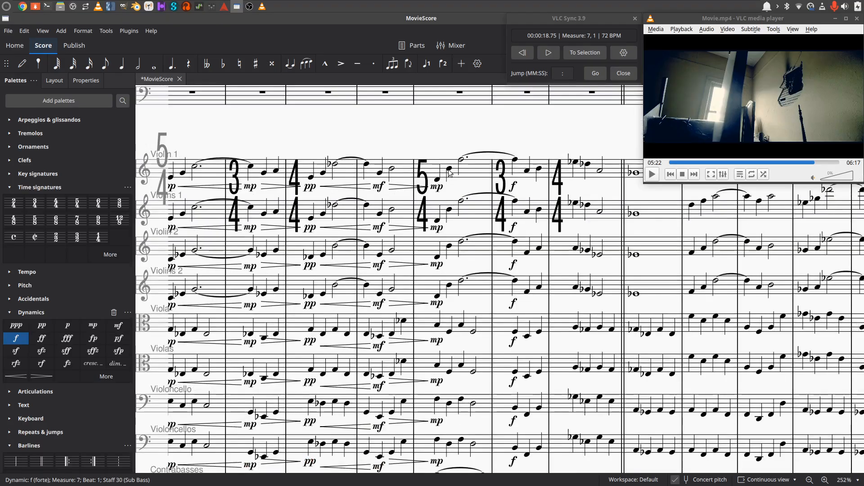
pyautogui.click(450, 169)
pyautogui.hotkey('shift', 'Right')
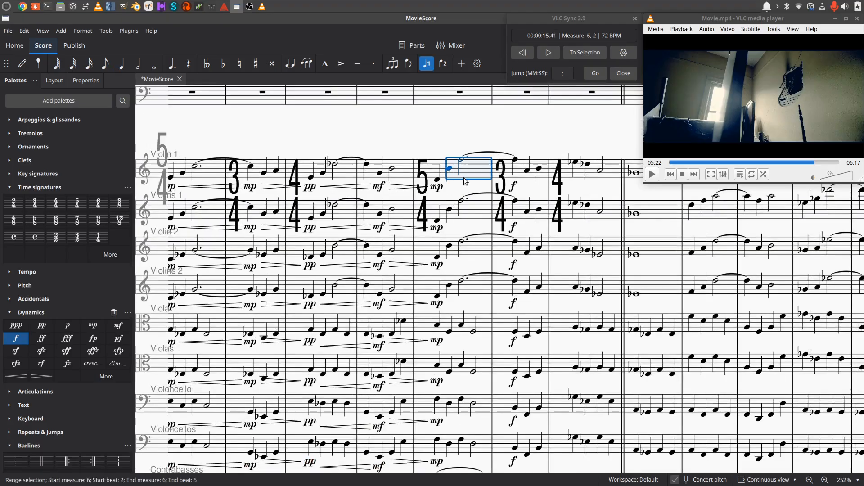
pyautogui.hotkey('shift', 'Right')
pyautogui.hotkey('shift', 'Left')
# Add crescendo hairpins across the whole of measure 6 in all staves from Violin 1 through Sub Bass.
pyautogui.click(437, 179)
pyautogui.hotkey('shift', 'Right')
pyautogui.hotkey('shift', 'Right')
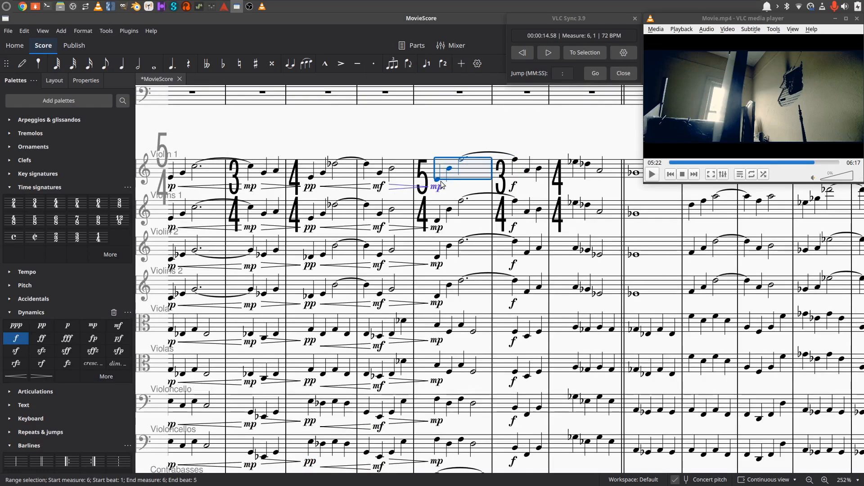
pyautogui.hotkey('shift', 'Down')
pyautogui.hotkey('shift', 'Down')
pyautogui.hotkey('shift', 'Down')
pyautogui.hotkey('shift', 'Down')
pyautogui.hotkey('shift', 'Left')
pyautogui.hotkey('shift', 'Down')
pyautogui.hotkey('shift', 'Right')
pyautogui.hotkey('shift', 'Left')
pyautogui.hotkey('shift', 'Down')
pyautogui.hotkey('shift', 'Down')
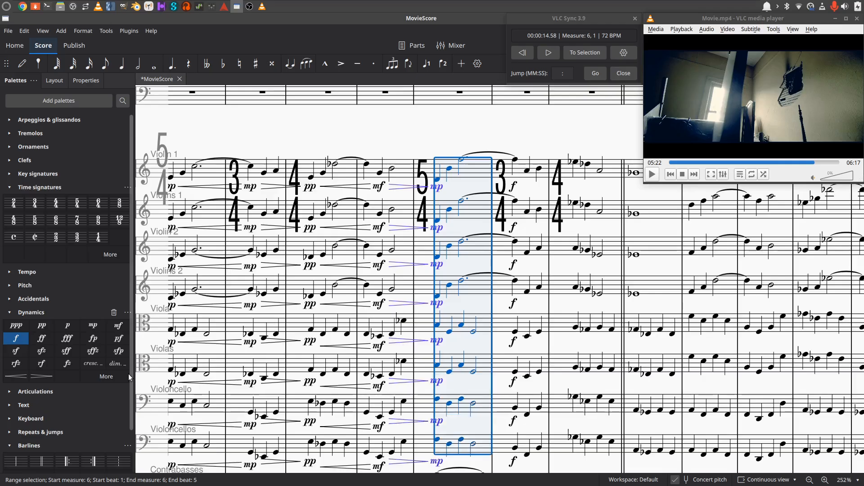
pyautogui.scroll(-1, 187, 414)
pyautogui.scroll(-3, 282, 358)
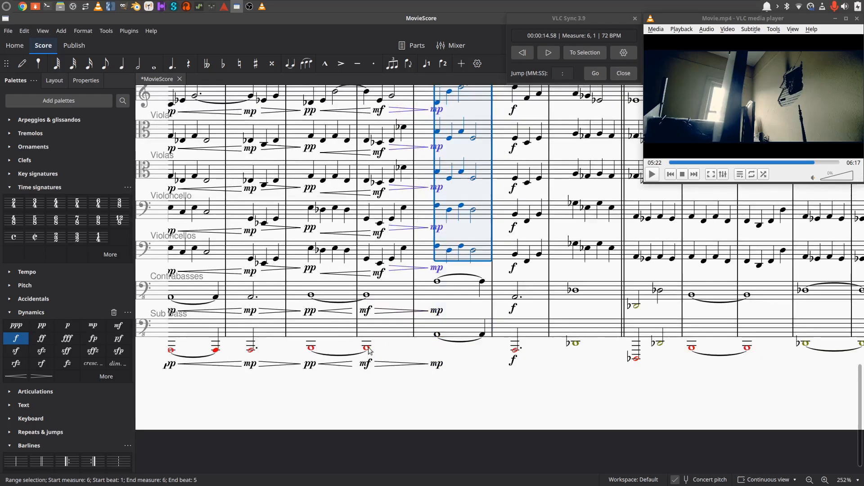
pyautogui.hotkey('shift', 'Right')
pyautogui.hotkey('shift', 'Left')
pyautogui.hotkey('shift', 'Down')
pyautogui.hotkey('shift', 'Down')
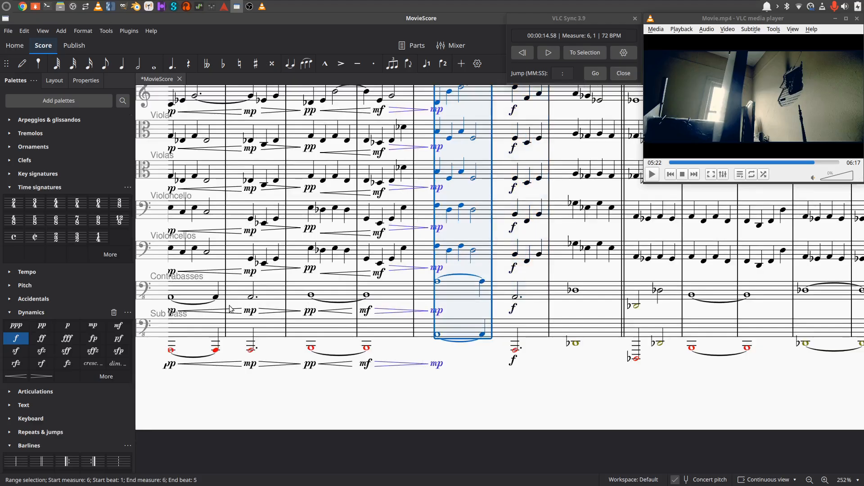
pyautogui.click(16, 375)
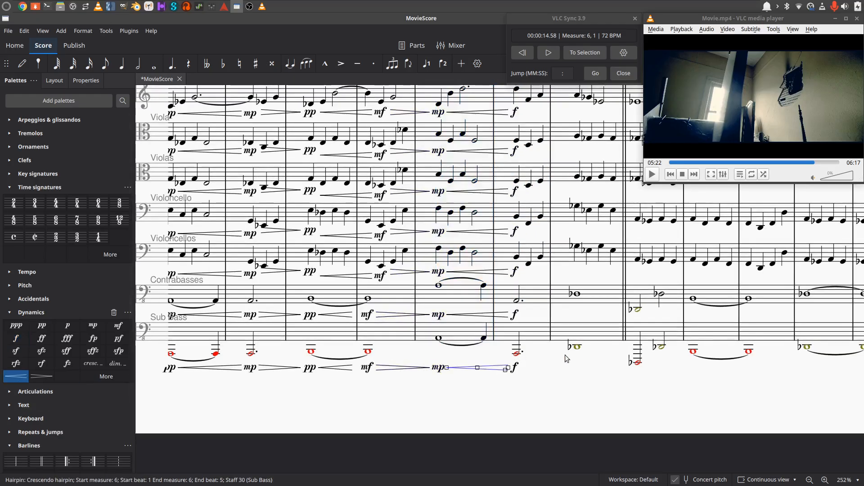
# Rewind to the start and play the movie and score together through measure 8, pausing on its last beat.
pyautogui.scroll(8, 567, 358)
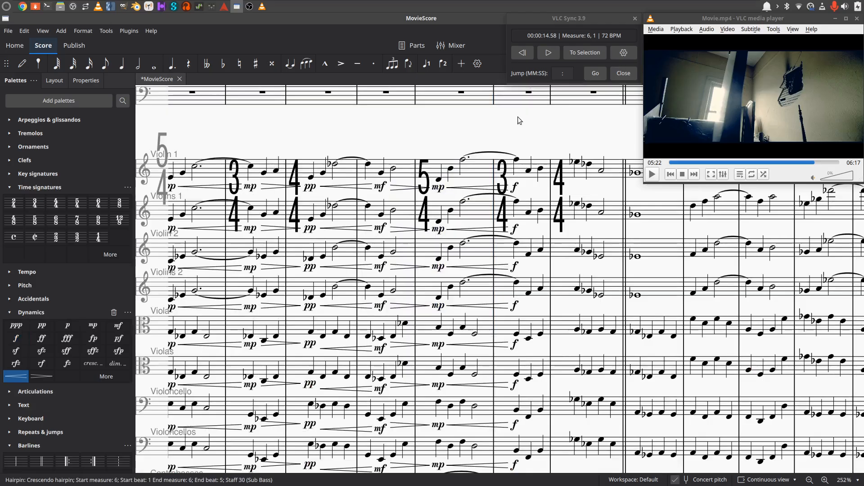
pyautogui.moveTo(518, 117); pyautogui.dragTo(576, 135)
pyautogui.keyDown('ctrl'); pyautogui.scroll(-3, 577, 154); pyautogui.keyUp('ctrl')
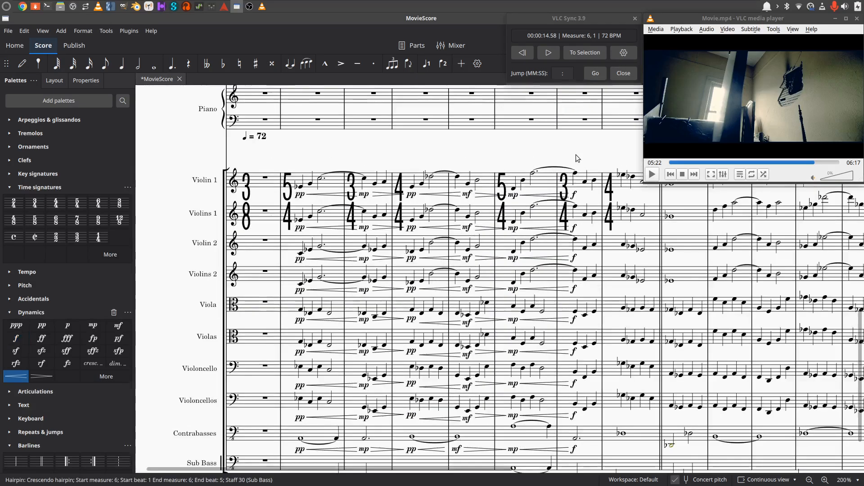
pyautogui.click(525, 53)
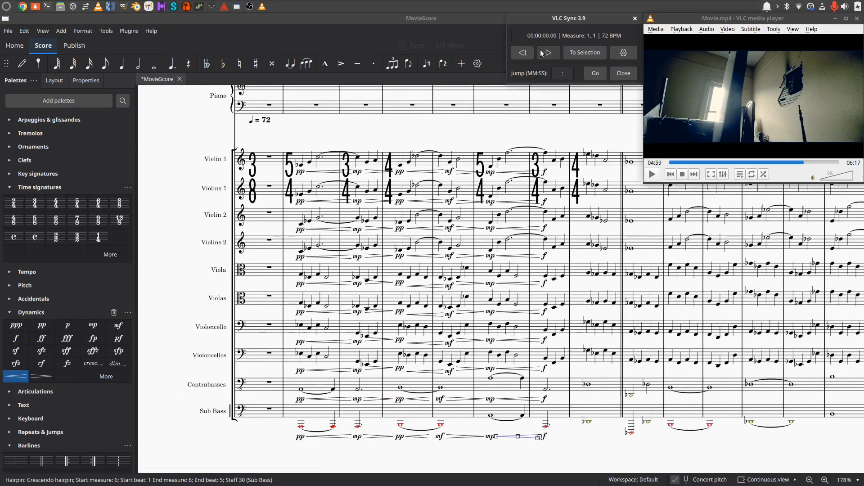
pyautogui.click(545, 53)
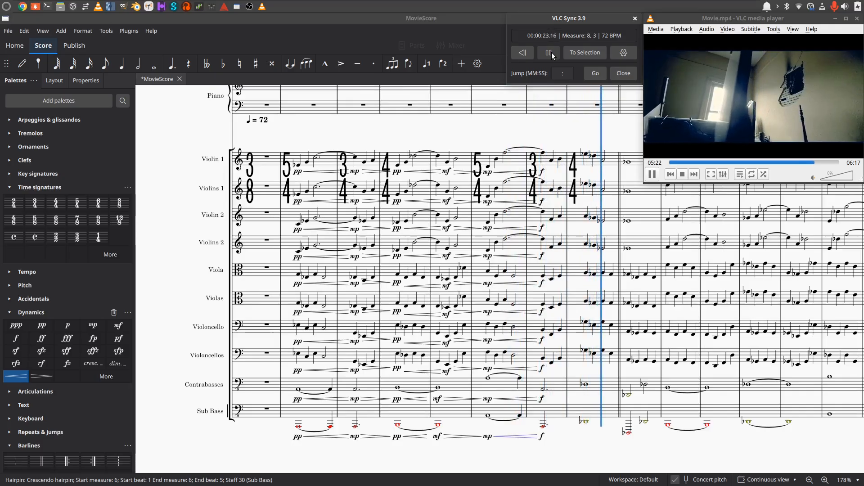
pyautogui.click(550, 53)
# Play the movie and score from beat 1 of measure 6 and pause at the end of measure 8.
pyautogui.moveTo(574, 133); pyautogui.dragTo(478, 123)
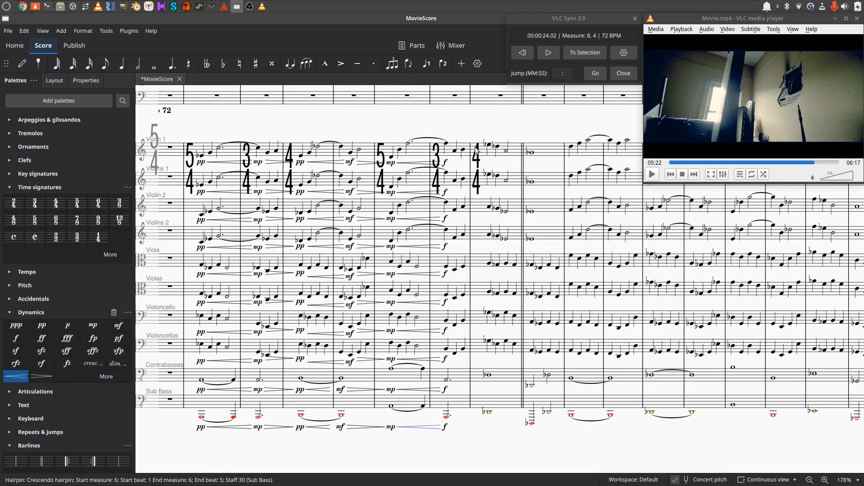
pyautogui.click(461, 149)
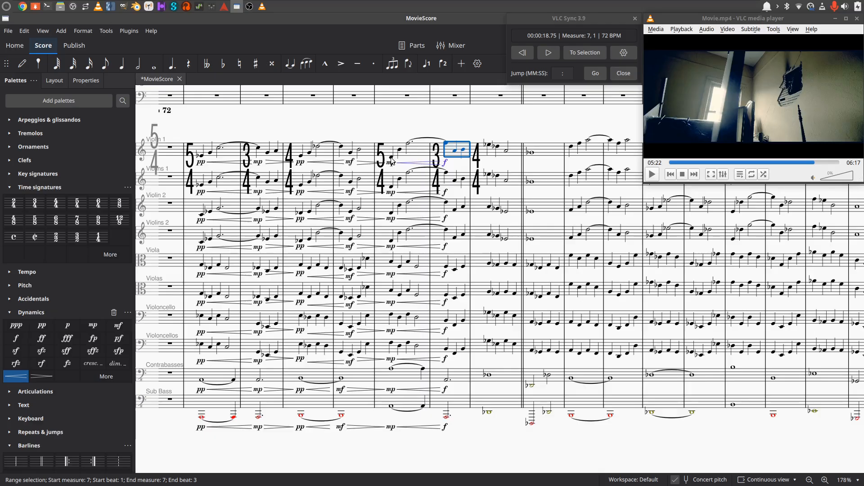
pyautogui.click(391, 157)
pyautogui.click(550, 53)
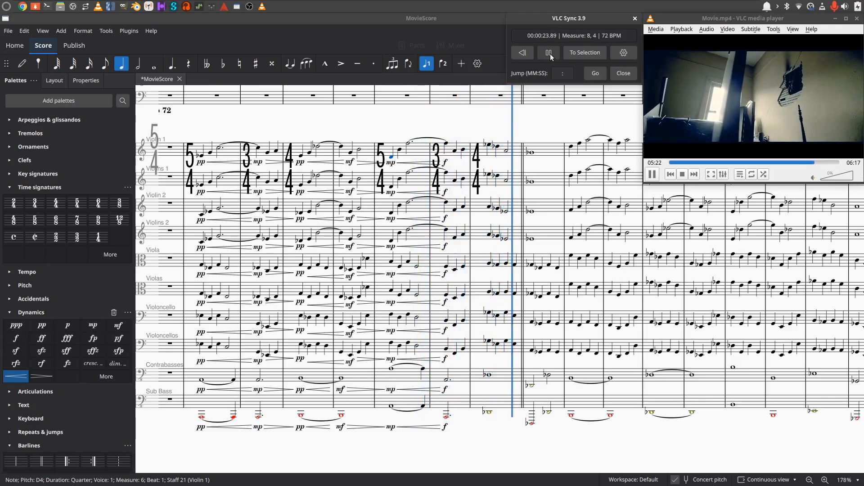
pyautogui.click(550, 53)
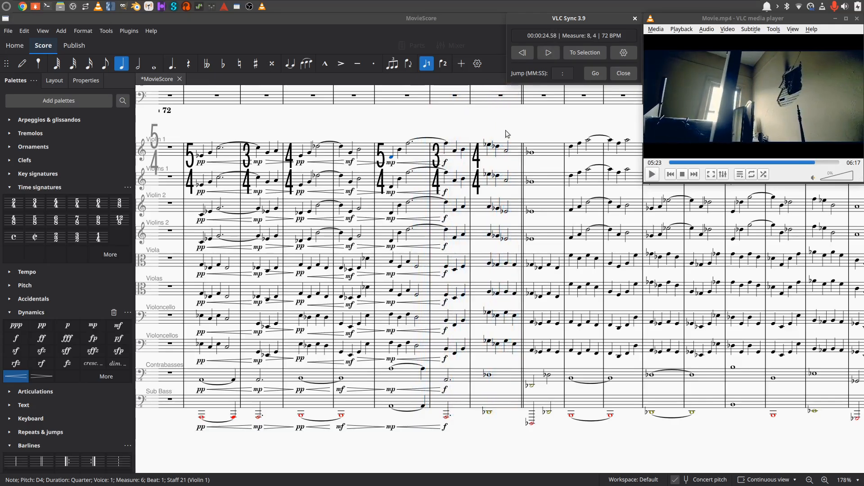
# Change the time signature of measure 7 alone to 5/4 across the staves.
pyautogui.click(455, 150)
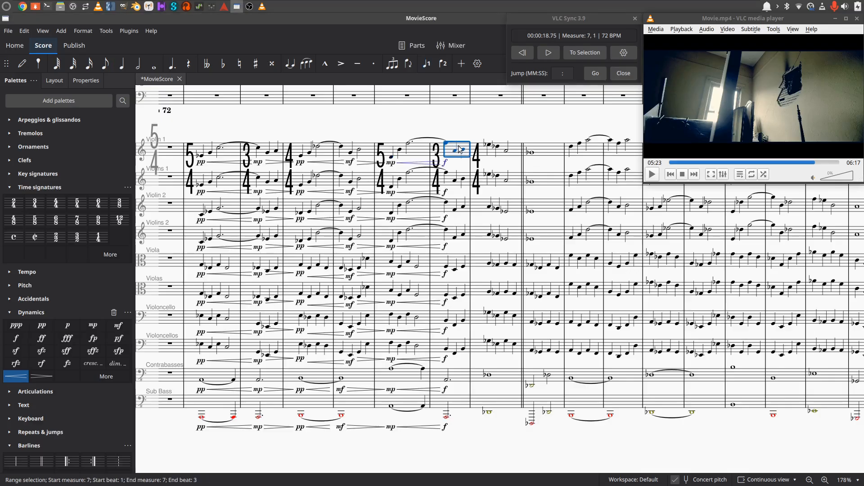
pyautogui.hotkey('shift', 'Down')
pyautogui.hotkey('shift', 'Down')
pyautogui.hotkey('shift', 'Down')
pyautogui.hotkey('shift', 'Down')
pyautogui.hotkey('shift', 'Down')
pyautogui.hotkey('shift', 'Down')
pyautogui.hotkey('shift', 'Down')
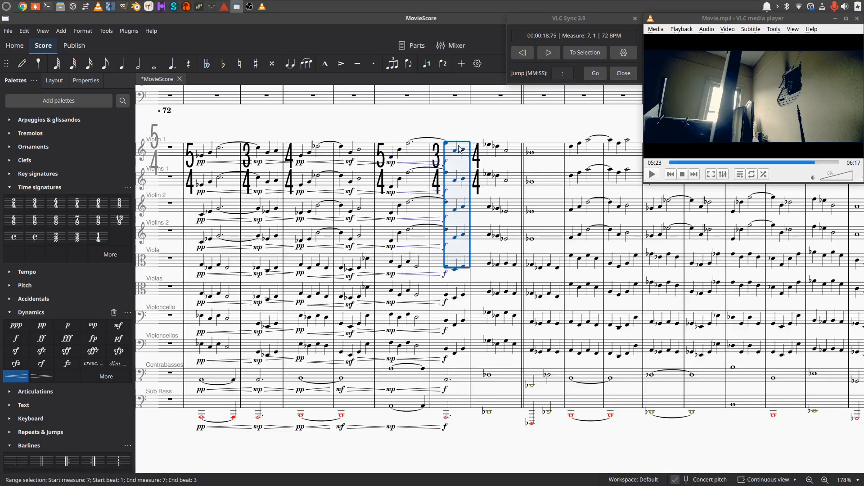
pyautogui.hotkey('shift', 'Right')
pyautogui.hotkey('shift', 'Down')
pyautogui.hotkey('shift', 'Down')
pyautogui.hotkey('shift', 'Left')
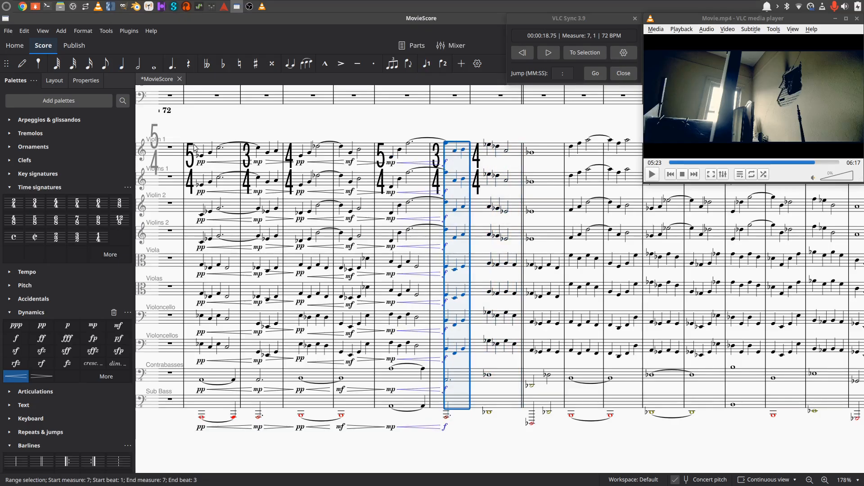
pyautogui.click(78, 205)
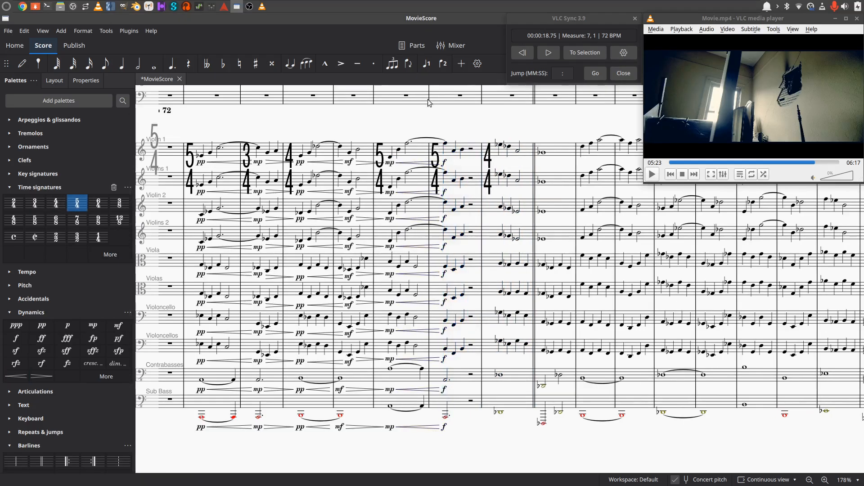
# Copy beats 1 to 3 of measure 7 in all staves from Violin 1 through Sub Bass and paste them starting on beat 2.
pyautogui.click(454, 151)
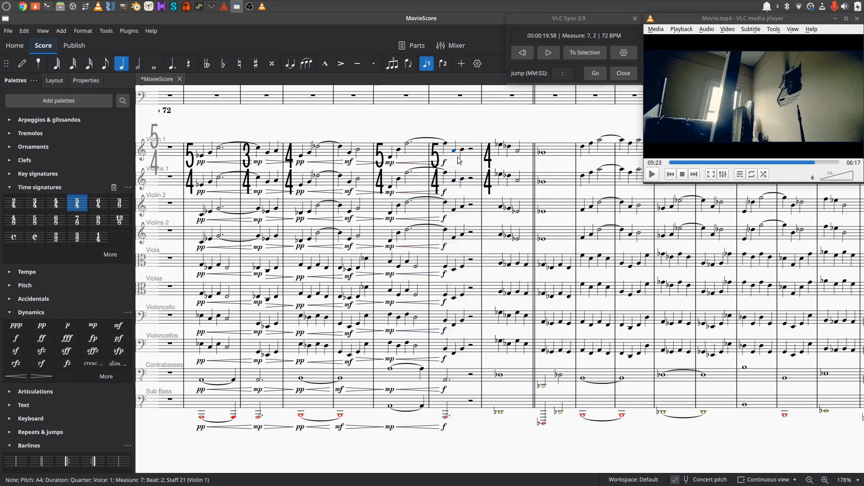
pyautogui.click(446, 144)
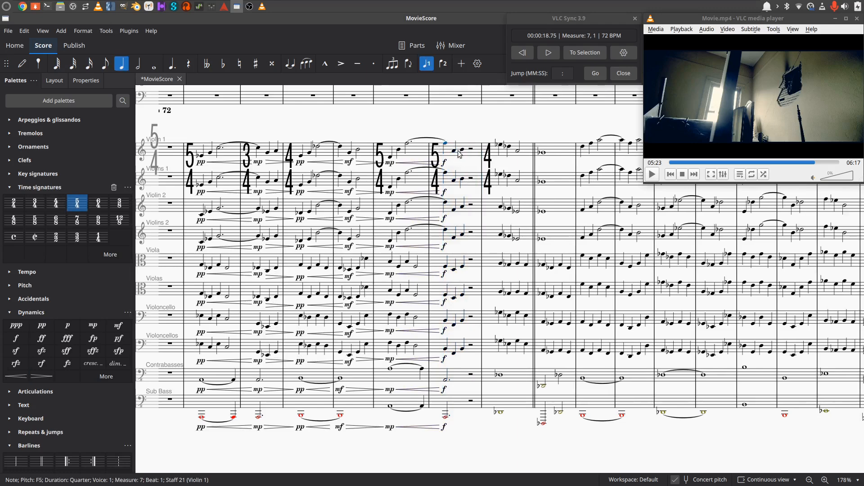
pyautogui.hotkey('shift', 'Down')
pyautogui.hotkey('shift', 'Down')
pyautogui.hotkey('shift', 'Down')
pyautogui.hotkey('shift', 'Down')
pyautogui.hotkey('shift', 'Down')
pyautogui.hotkey('shift', 'Down')
pyautogui.hotkey('shift', 'Down')
pyautogui.hotkey('shift', 'Right')
pyautogui.hotkey('shift', 'Right')
pyautogui.hotkey('shift', 'Down')
pyautogui.hotkey('shift', 'Down')
pyautogui.hotkey('shift', 'Left')
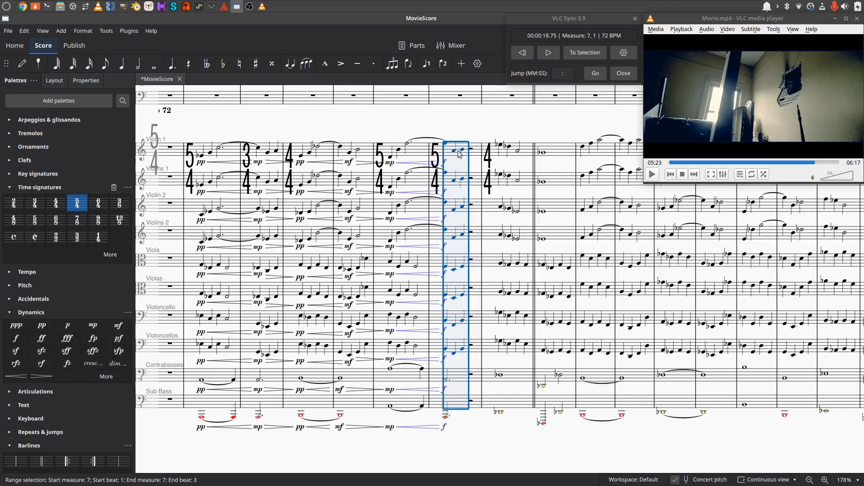
pyautogui.click(455, 154)
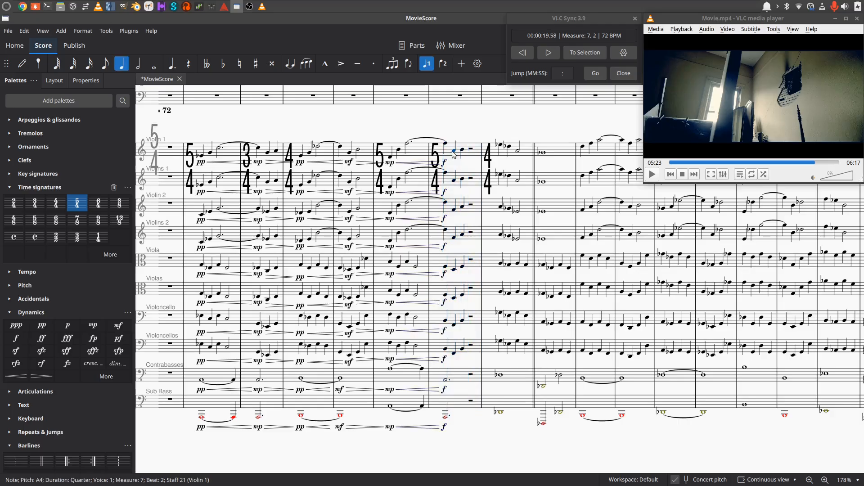
pyautogui.hotkey('ctrl', 'v')
# Lengthen the beat 1 notes of measure 7 to half notes in all staves from Violin 1 through Violoncellos.
pyautogui.click(448, 144)
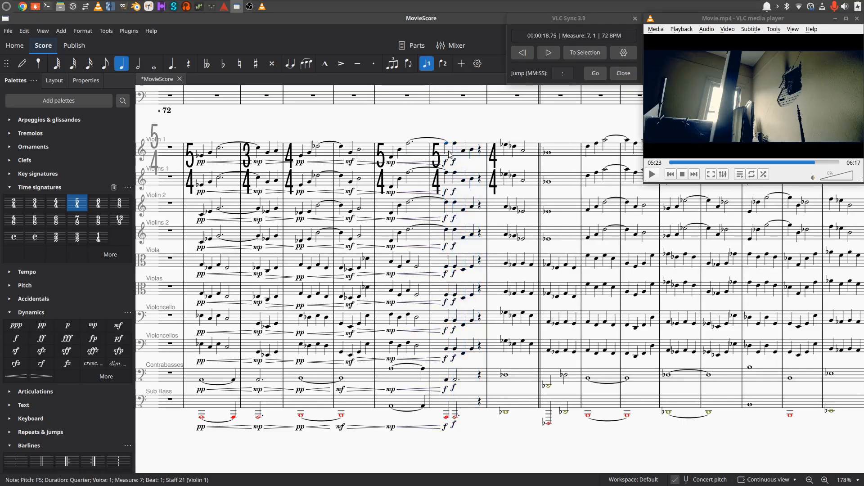
pyautogui.keyDown('ctrl'); pyautogui.click(447, 173); pyautogui.keyUp('ctrl')
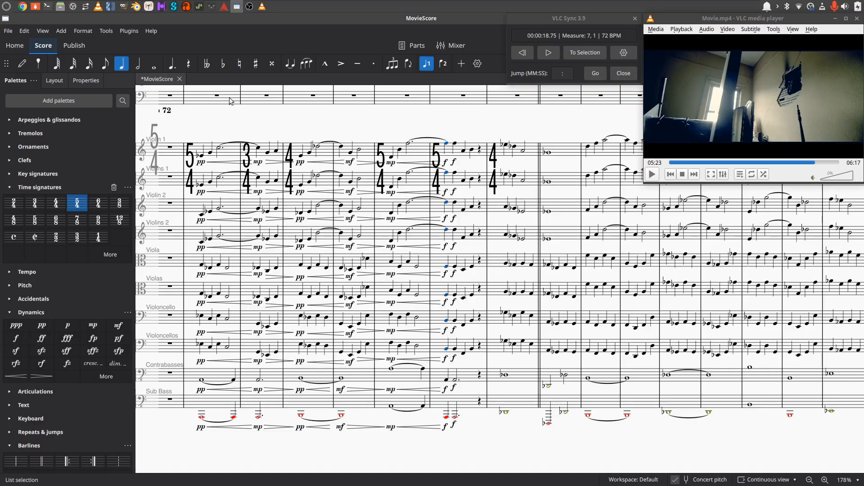
pyautogui.click(138, 64)
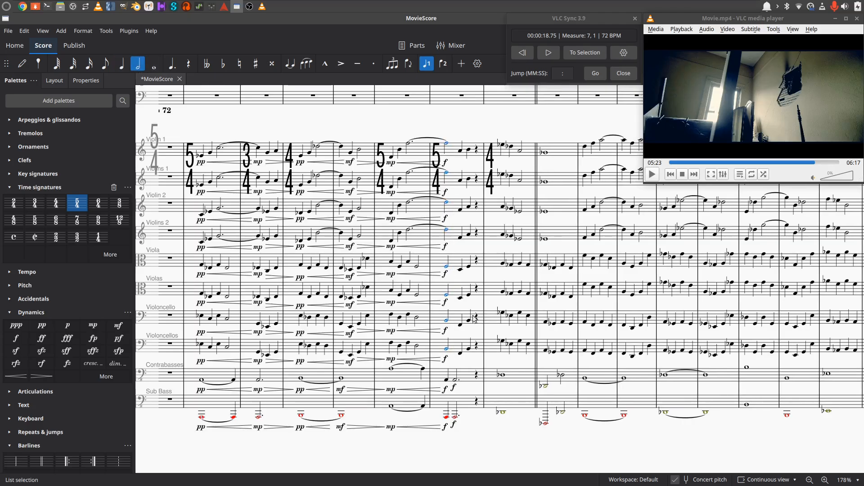
# Lengthen the beat 4 notes of measure 7 to half notes in all staves from Violin 1 through Violoncellos.
pyautogui.click(469, 150)
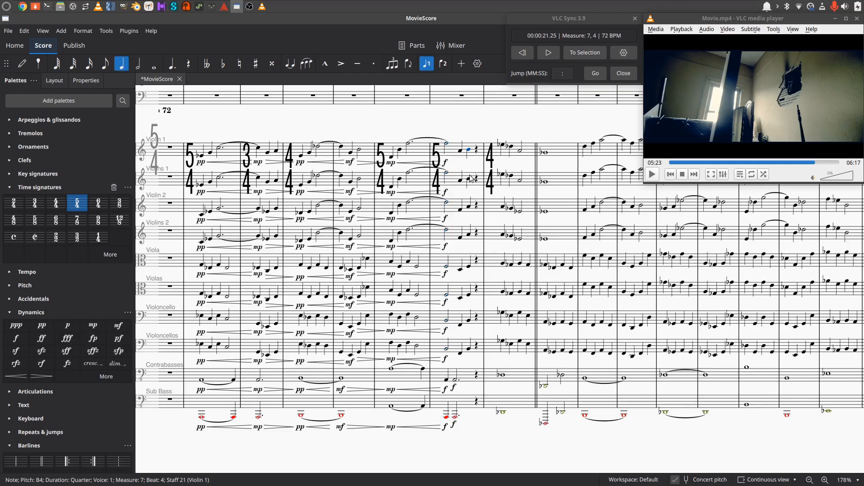
pyautogui.keyDown('ctrl'); pyautogui.click(470, 180); pyautogui.keyUp('ctrl')
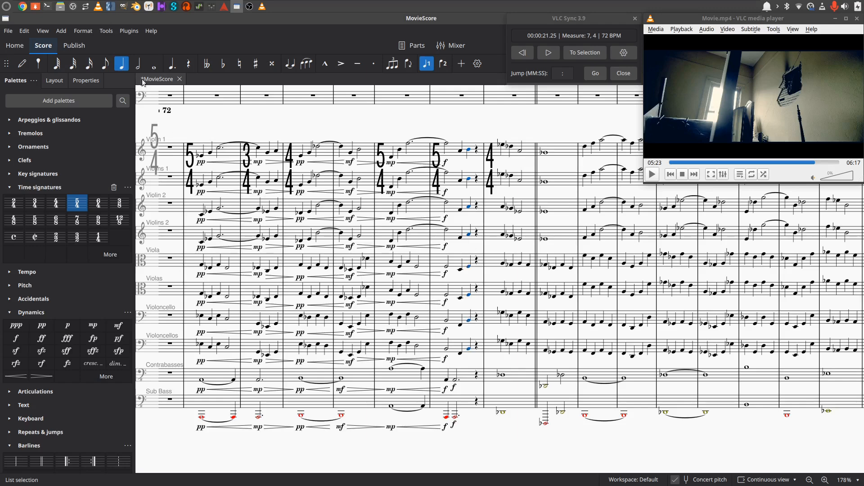
pyautogui.click(138, 63)
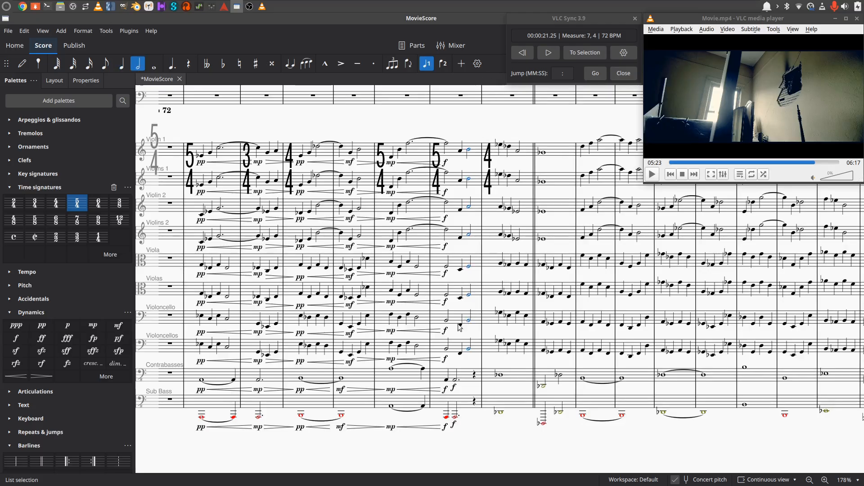
# Lengthen the beat 1 notes of measure 7 to whole notes in the Contrabasses and Sub Bass staves.
pyautogui.click(447, 380)
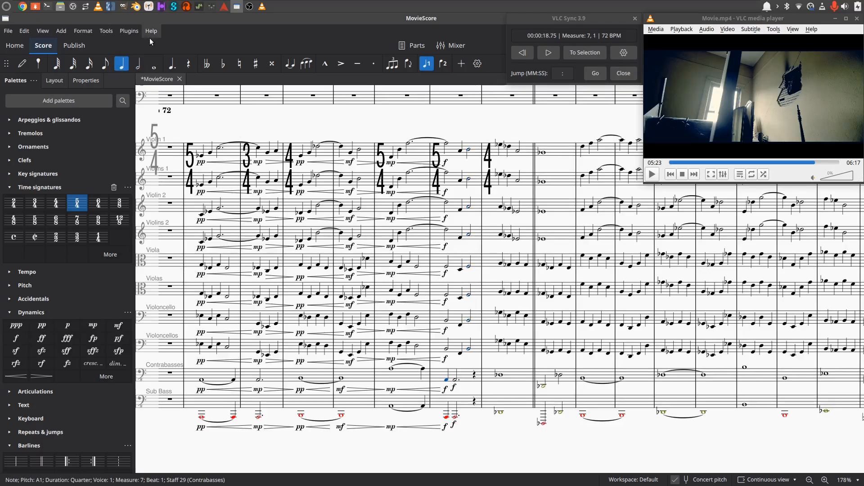
pyautogui.click(154, 63)
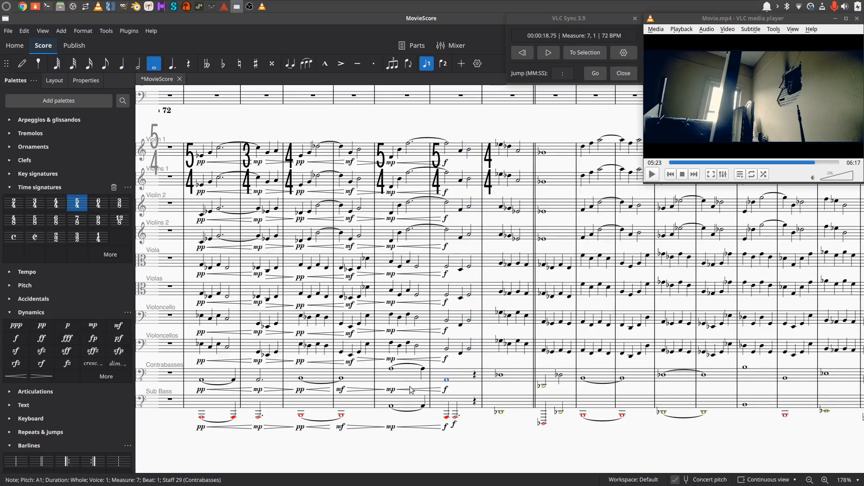
pyautogui.click(448, 419)
pyautogui.press('7')
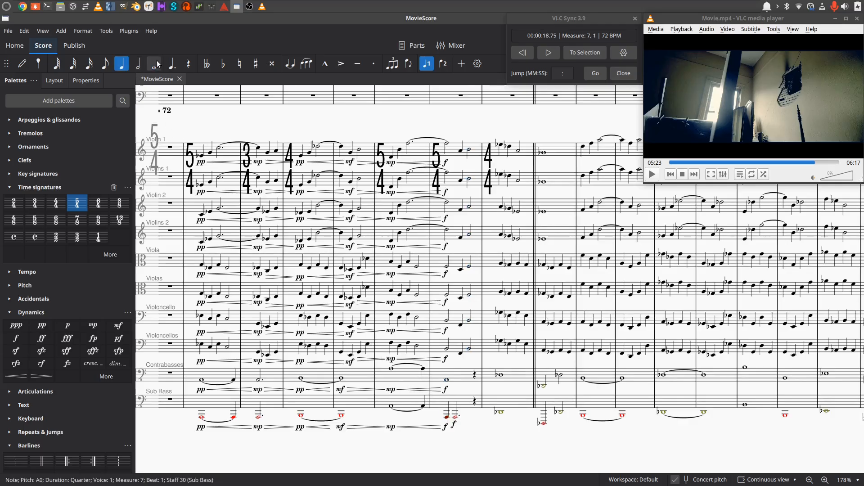
pyautogui.scroll(4, 402, 355)
pyautogui.moveTo(505, 370); pyautogui.dragTo(386, 278)
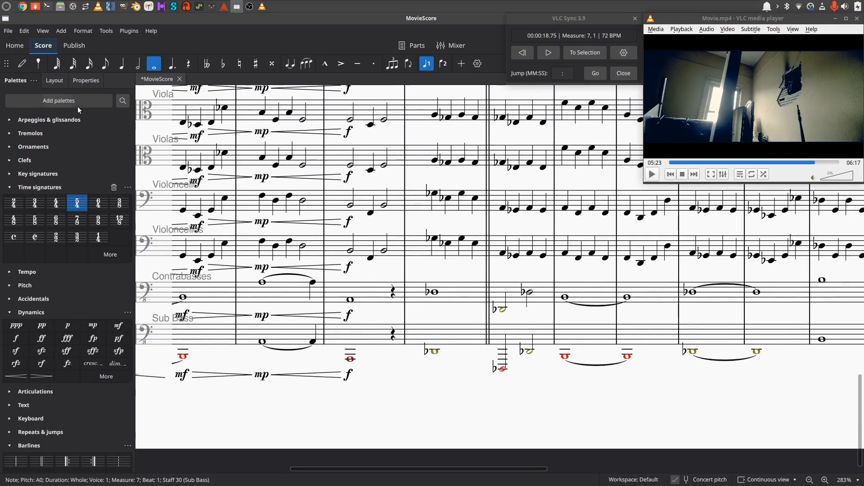
# Enter quarter notes on beat 5 of measure 7: A1 in the Contrabasses staff and A0 in the Sub Bass staff.
pyautogui.click(23, 65)
pyautogui.click(121, 63)
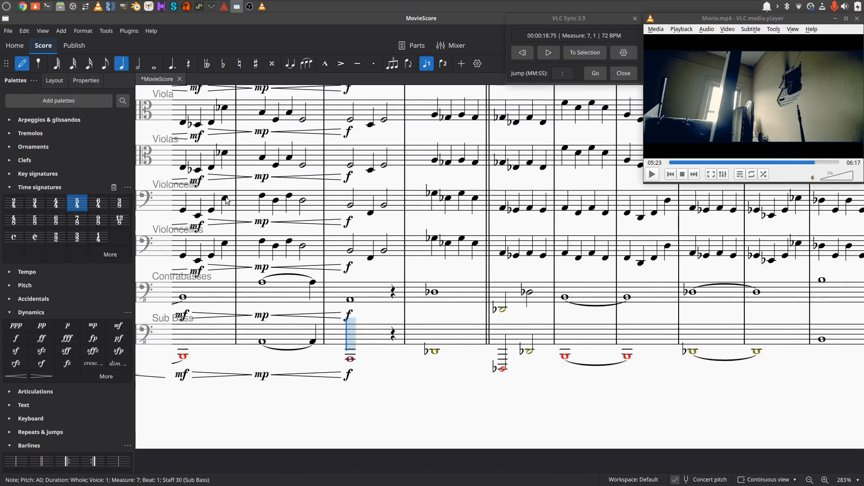
pyautogui.click(388, 299)
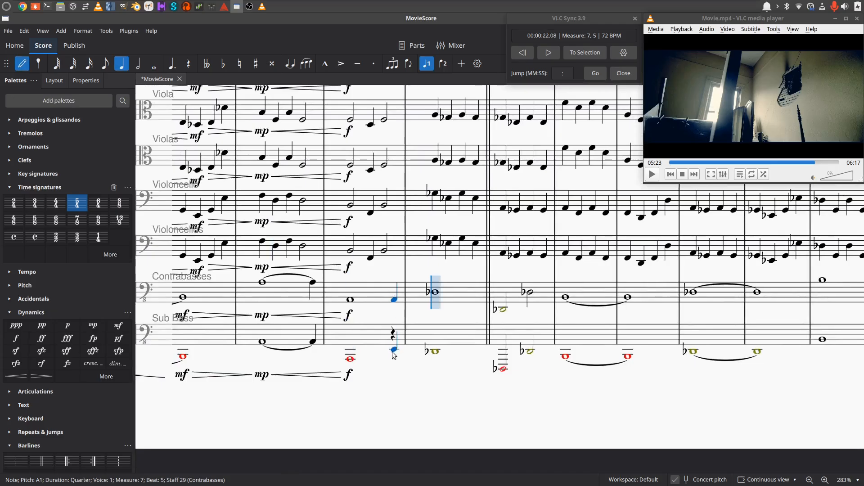
pyautogui.click(393, 363)
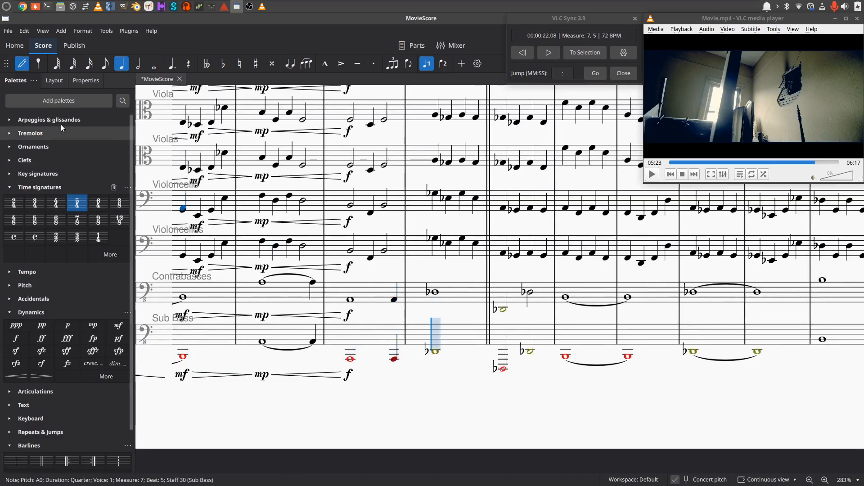
pyautogui.press('Escape')
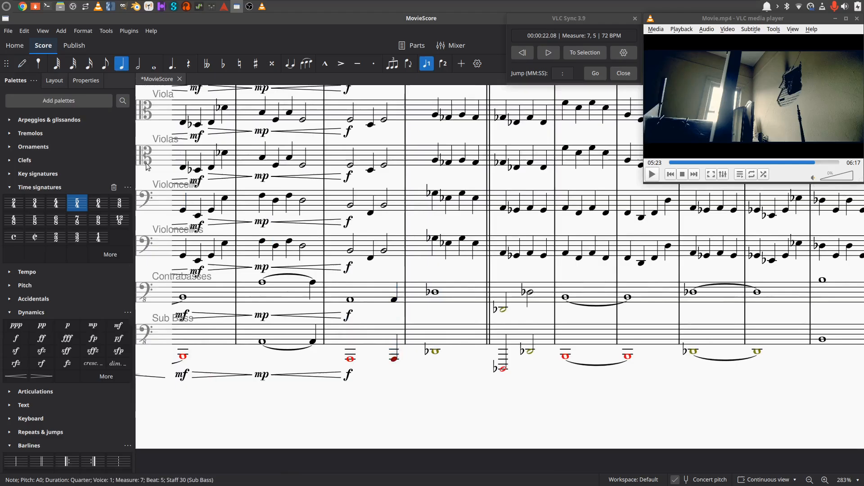
# Tie the whole notes of measure 7 to the beat 5 quarter notes in the Contrabasses and Sub Bass staves.
pyautogui.click(351, 300)
pyautogui.keyDown('ctrl'); pyautogui.click(352, 360); pyautogui.keyUp('ctrl')
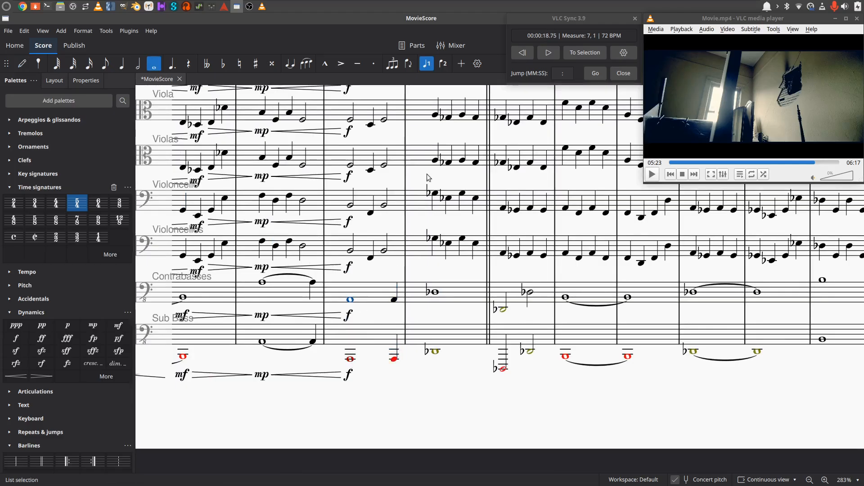
pyautogui.click(290, 63)
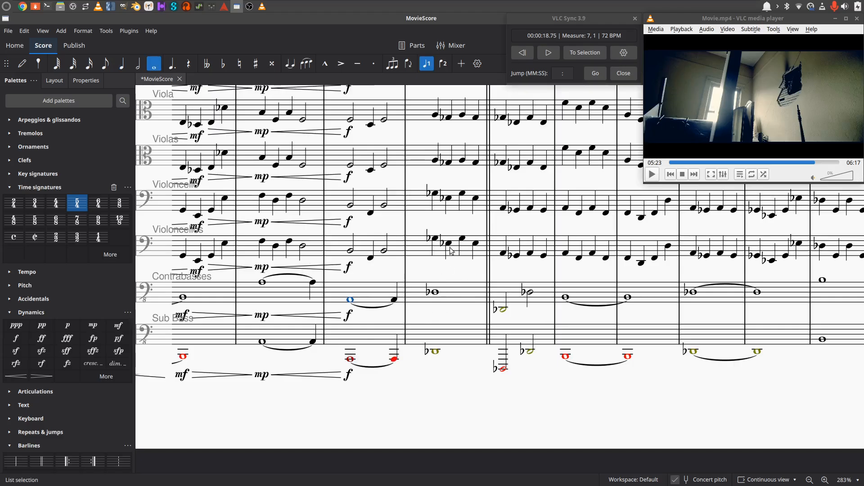
# Play the score together with the movie from the beginning and pause at measure 8, beat 2.
pyautogui.moveTo(409, 278); pyautogui.dragTo(463, 447)
pyautogui.scroll(3, 486, 307)
pyautogui.scroll(-3, 488, 301)
pyautogui.scroll(-3, 495, 266)
pyautogui.scroll(-2, 496, 268)
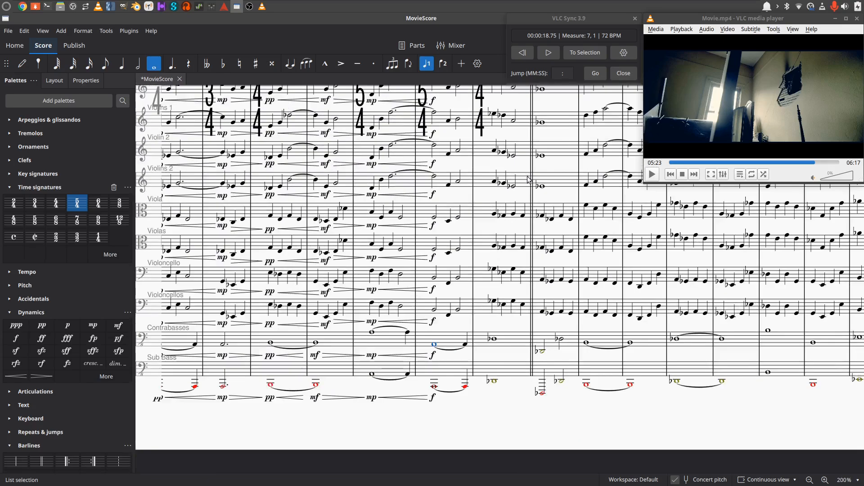
pyautogui.scroll(-3, 511, 162)
pyautogui.moveTo(510, 159); pyautogui.dragTo(476, 210)
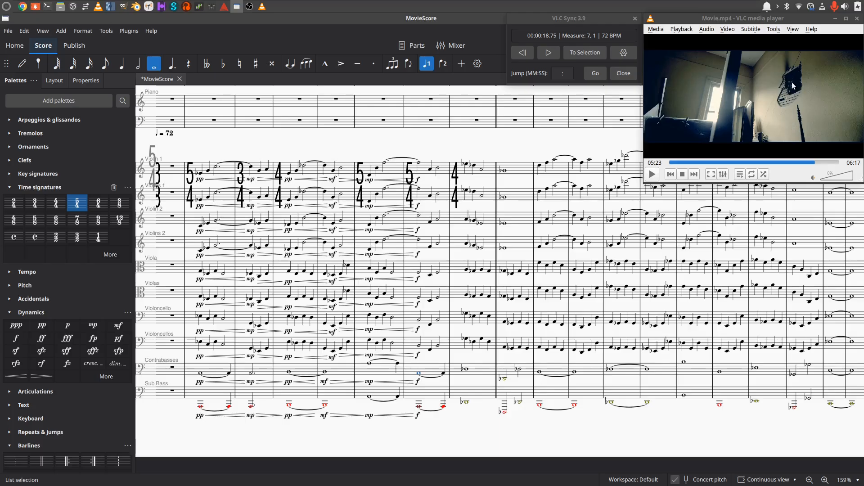
pyautogui.hscroll(-3, 506, 139)
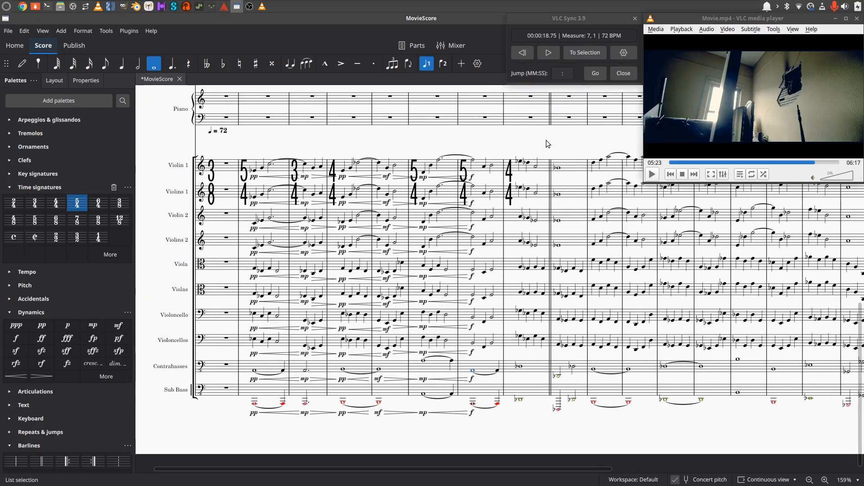
pyautogui.click(522, 53)
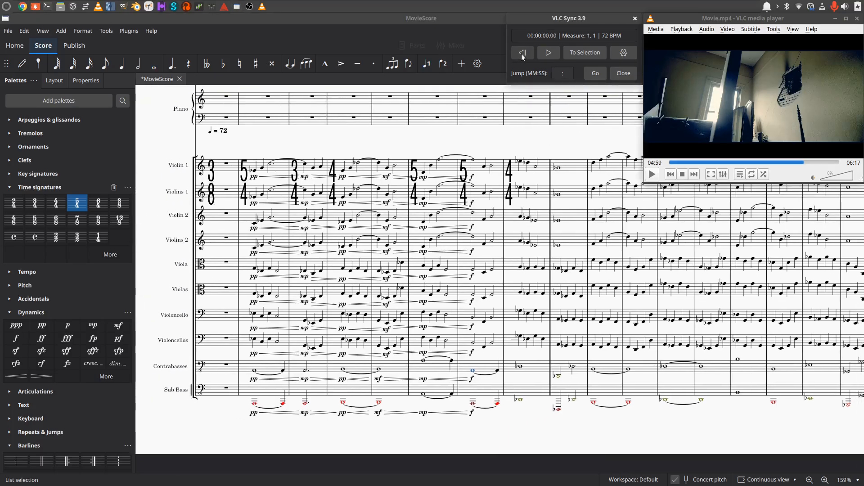
pyautogui.click(549, 53)
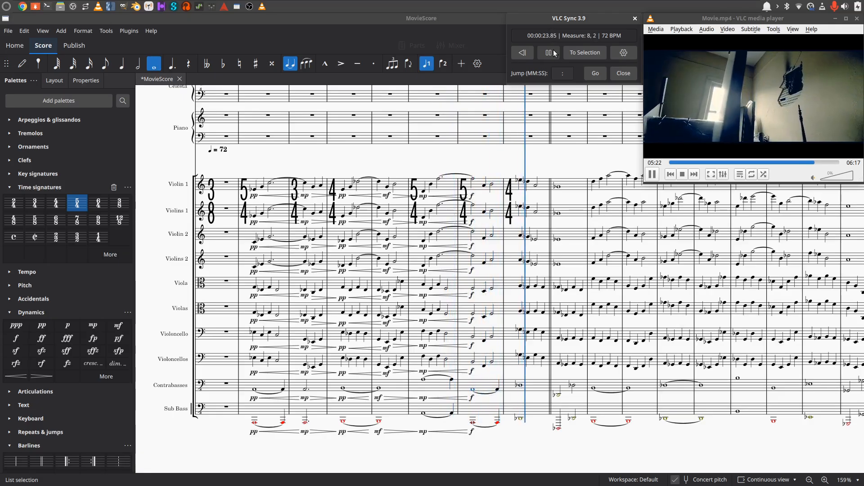
pyautogui.click(553, 55)
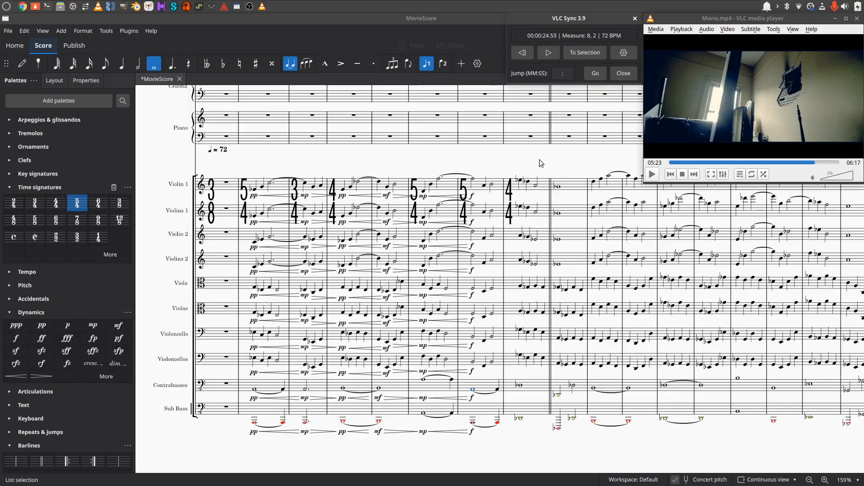
# Play the score with the movie from the start of measure 6 and pause in measure 8.
pyautogui.moveTo(540, 161); pyautogui.dragTo(455, 140)
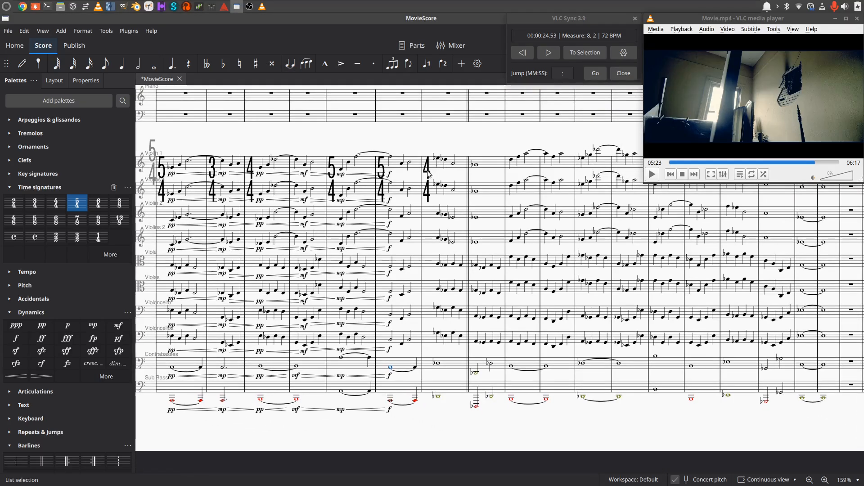
pyautogui.click(342, 170)
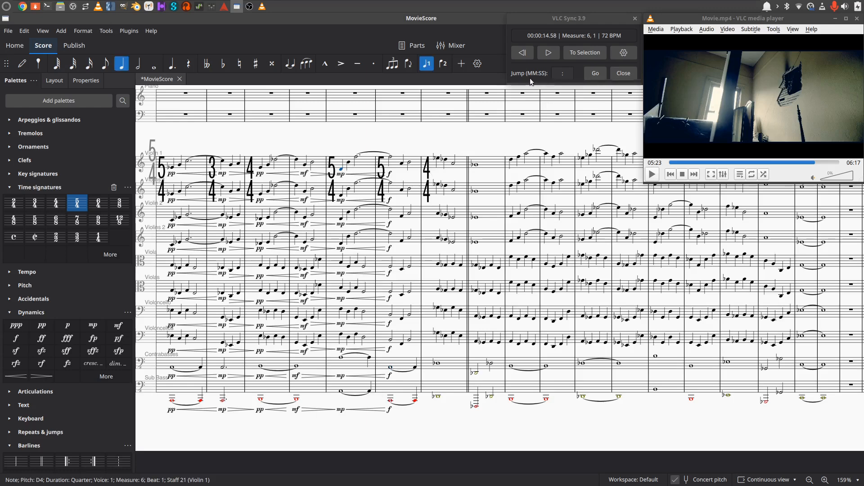
pyautogui.click(560, 54)
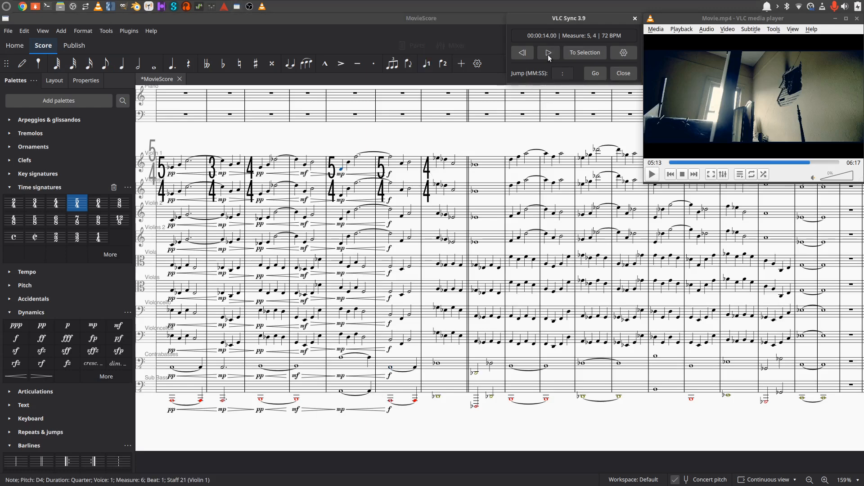
pyautogui.click(548, 53)
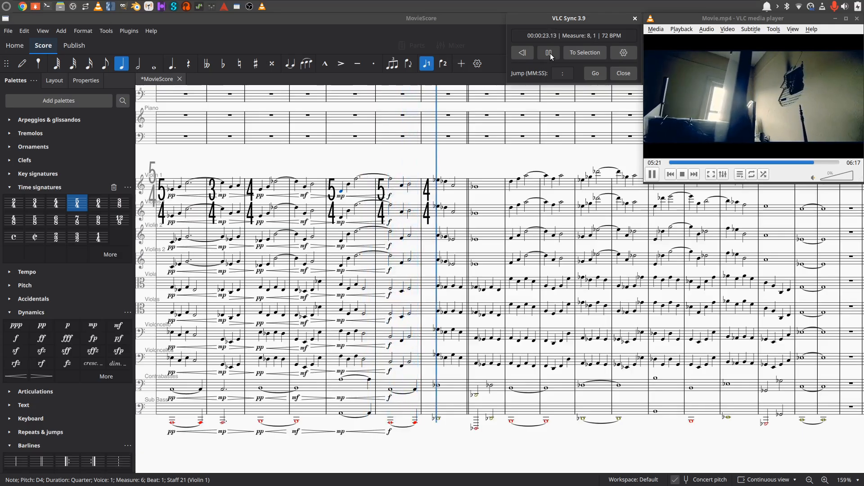
pyautogui.click(549, 53)
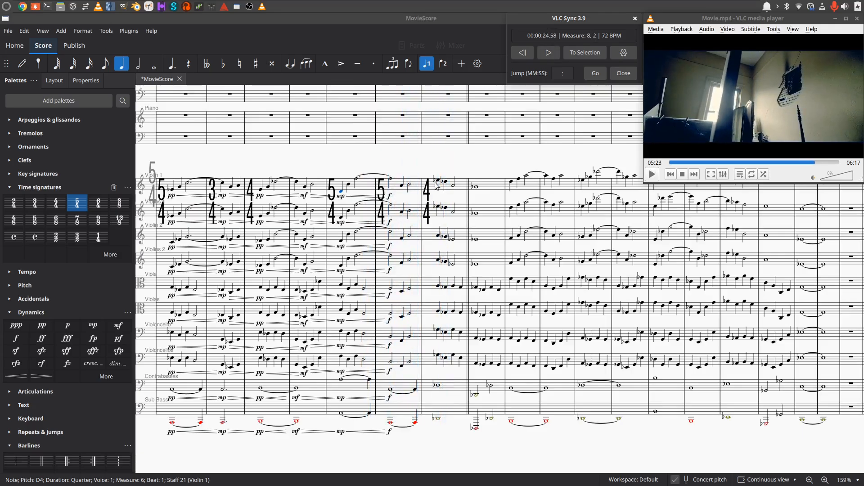
pyautogui.click(410, 185)
pyautogui.hotkey('shift', 'Down')
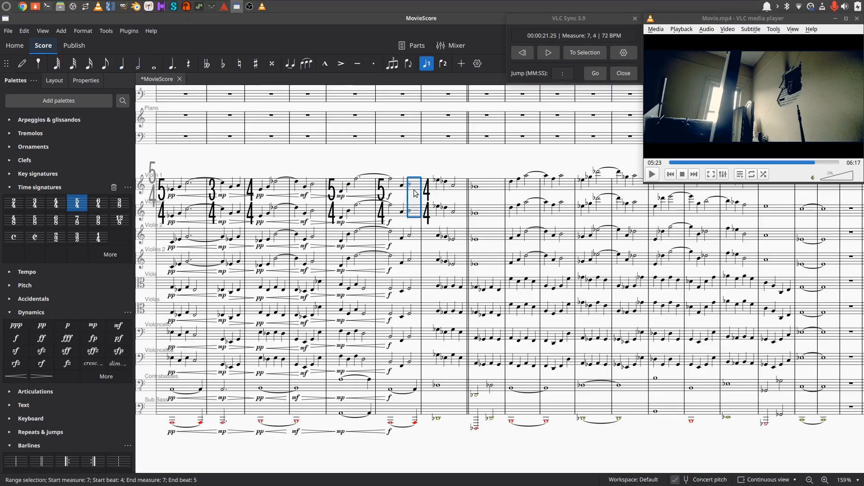
pyautogui.hotkey('shift', 'Down')
pyautogui.hotkey('shift', 'Down')
pyautogui.hotkey('shift', 'Down')
pyautogui.hotkey('shift', 'Down')
pyautogui.hotkey('shift', 'Down')
pyautogui.hotkey('shift', 'Down')
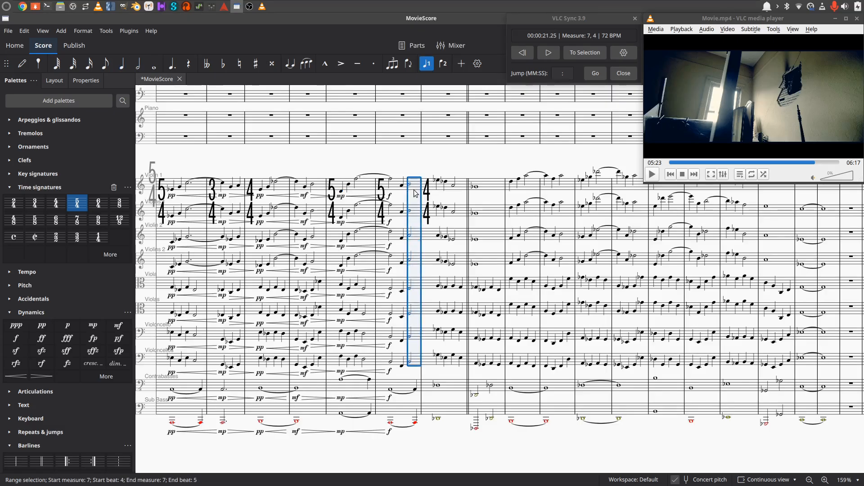
pyautogui.press('Escape')
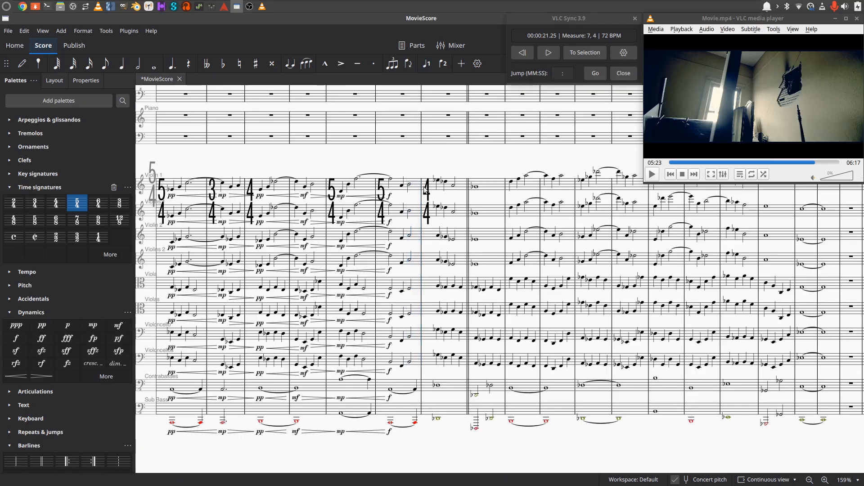
# Add a p dynamic on beat 1 of measure 8 in all staves from Violin 1 through Violoncellos.
pyautogui.click(439, 182)
pyautogui.hotkey('shift', 'Down')
pyautogui.hotkey('shift', 'Down')
pyautogui.hotkey('shift', 'Down')
pyautogui.hotkey('shift', 'Down')
pyautogui.hotkey('shift', 'Down')
pyautogui.hotkey('shift', 'Down')
pyautogui.hotkey('shift', 'Down')
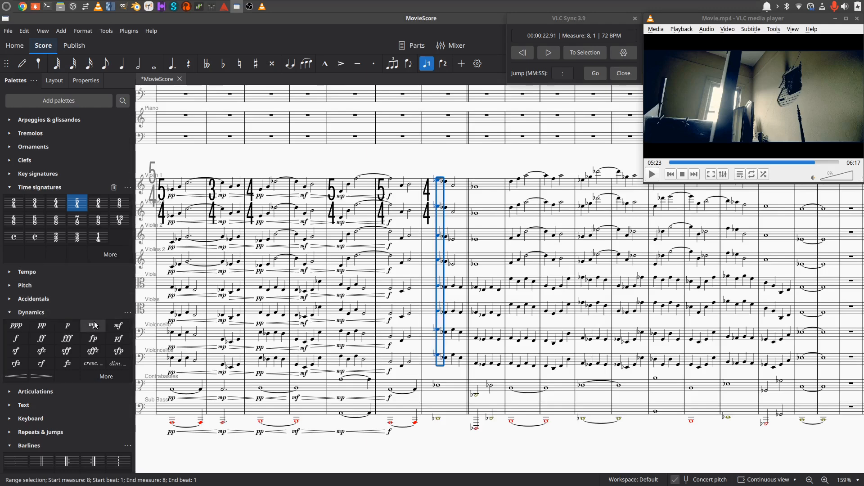
pyautogui.click(70, 324)
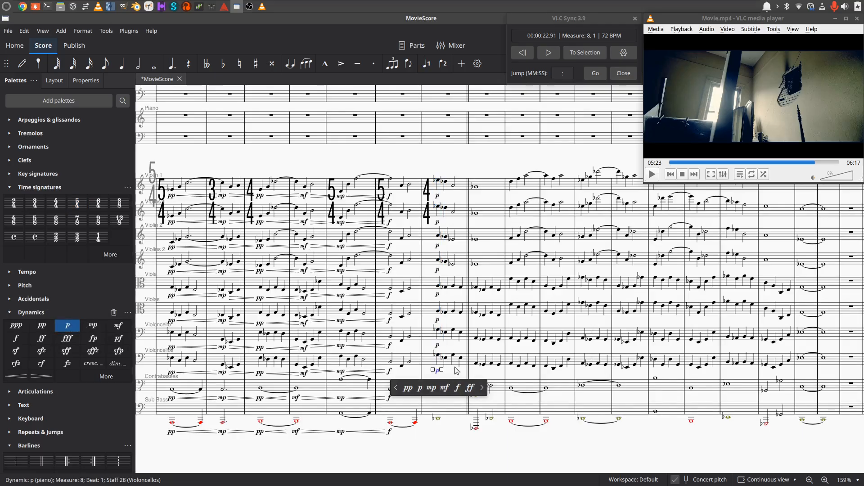
pyautogui.press('Escape')
# Add a p dynamic on beat 1 of measure 8 in the Contrabasses and Sub Bass staves.
pyautogui.click(436, 386)
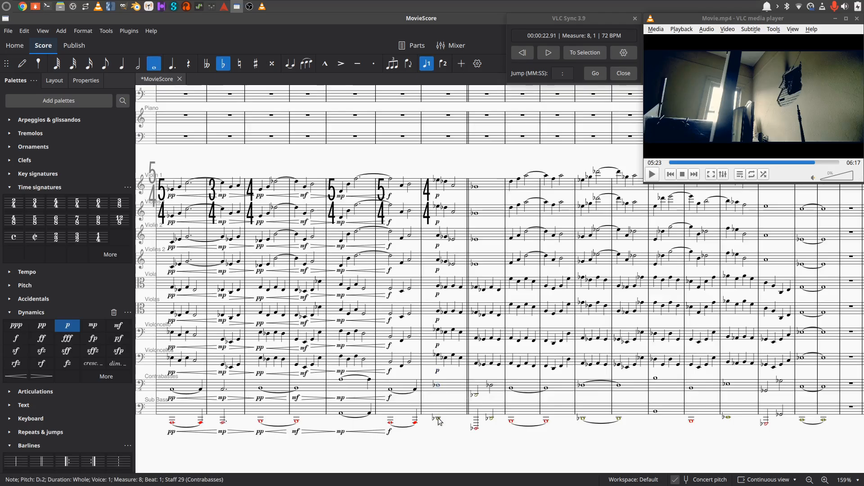
pyautogui.keyDown('shift'); pyautogui.click(438, 420); pyautogui.keyUp('shift')
pyautogui.click(67, 325)
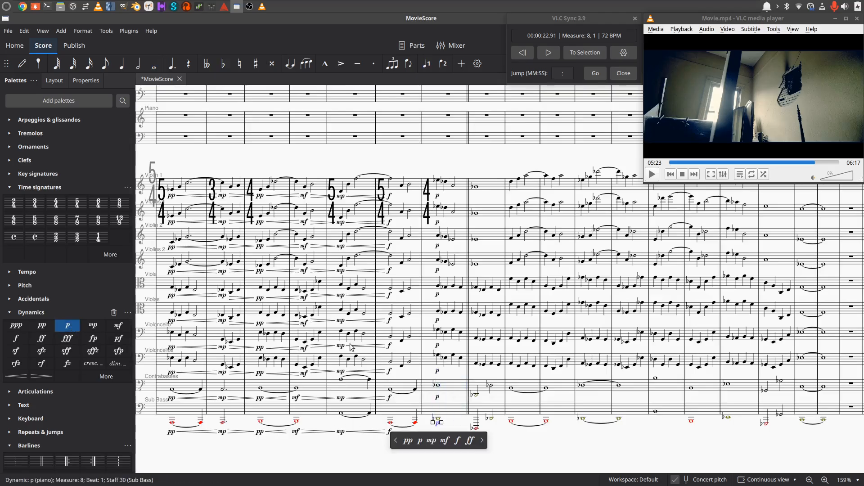
# Add decrescendo hairpins to the beat 5 quarter notes of measure 7 in the Contrabasses and Sub Bass staves.
pyautogui.click(415, 390)
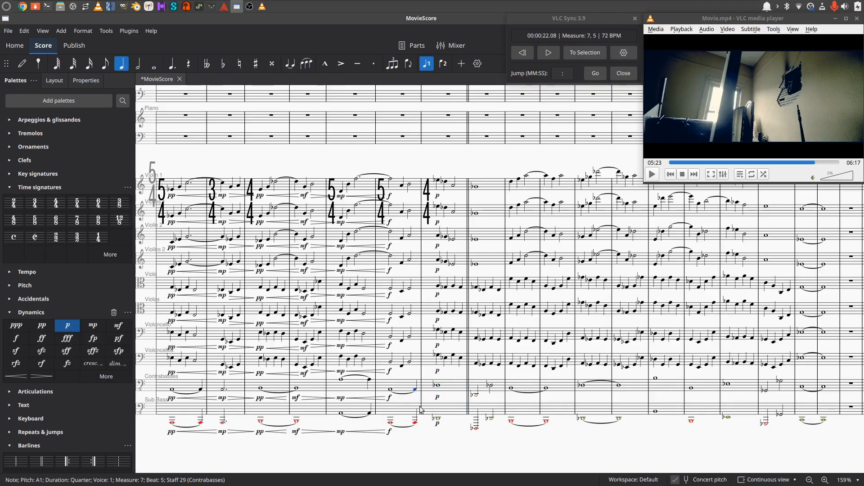
pyautogui.keyDown('shift'); pyautogui.click(421, 409); pyautogui.keyUp('shift')
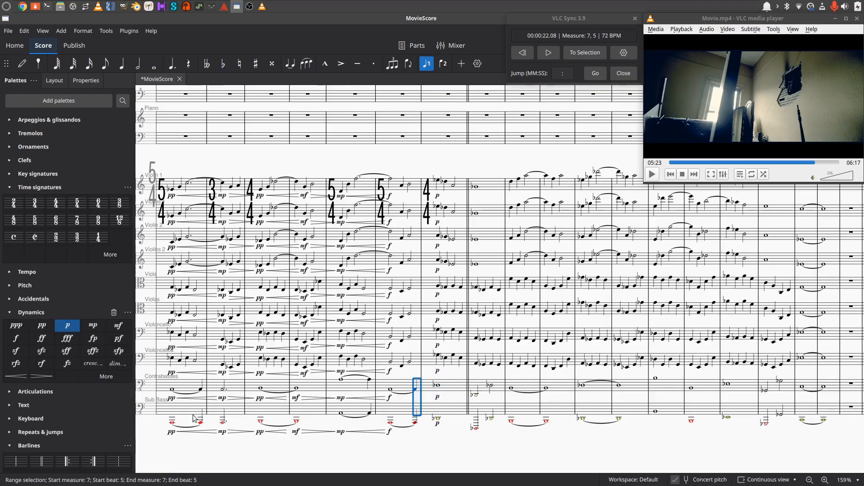
pyautogui.click(41, 376)
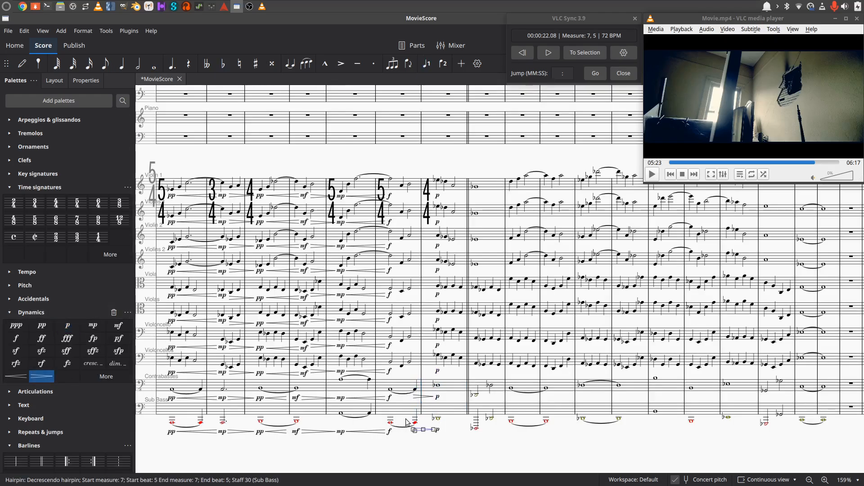
# Add decrescendo hairpins to the beat 4 half notes of measure 7 in all staves from Violin 1 through Violoncellos.
pyautogui.click(410, 185)
pyautogui.hotkey('shift', 'Down')
pyautogui.hotkey('shift', 'Down')
pyautogui.hotkey('shift', 'Down')
pyautogui.hotkey('shift', 'Down')
pyautogui.hotkey('shift', 'Down')
pyautogui.hotkey('shift', 'Down')
pyautogui.hotkey('shift', 'Down')
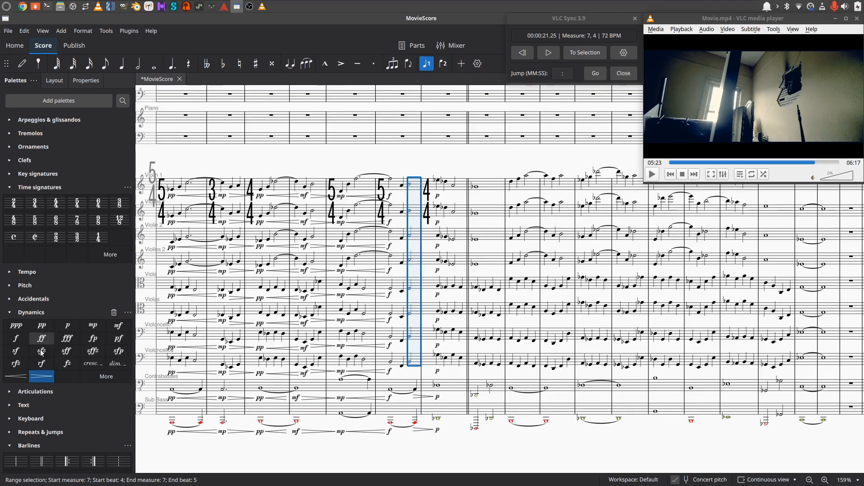
pyautogui.press('>')
pyautogui.click(427, 185)
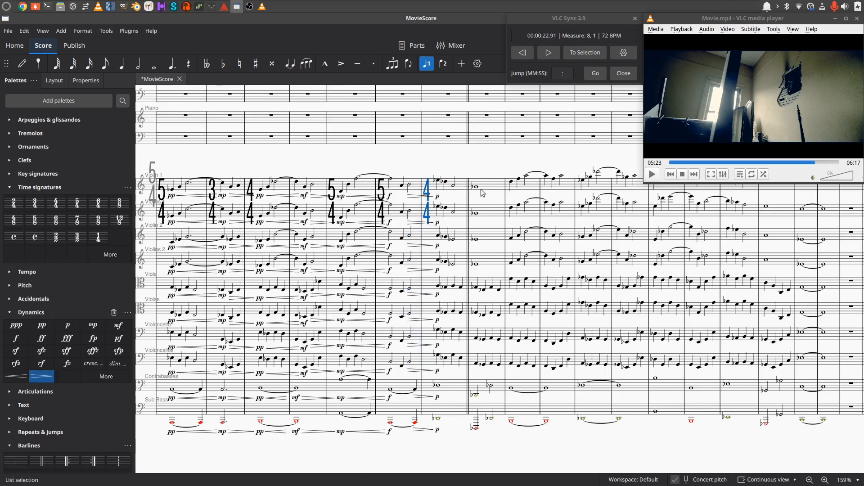
# Play the score with the movie from the first note of measure 7 and pause in measure 9.
pyautogui.click(392, 182)
pyautogui.click(584, 54)
pyautogui.click(549, 53)
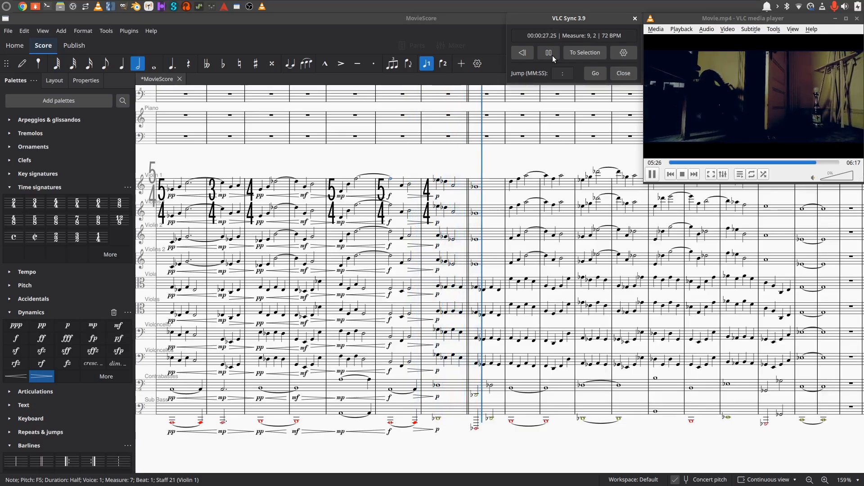
pyautogui.click(552, 55)
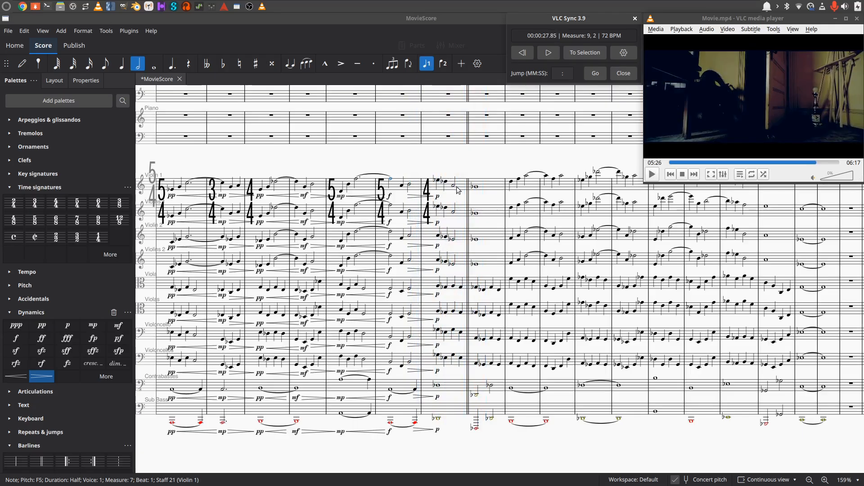
# Add a 4/4 time signature at the start of measure 9.
pyautogui.moveTo(472, 172); pyautogui.dragTo(415, 159)
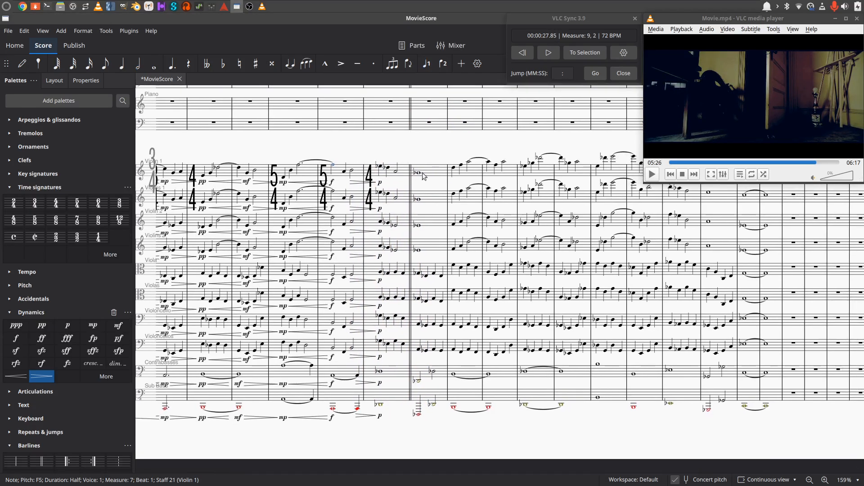
pyautogui.click(430, 174)
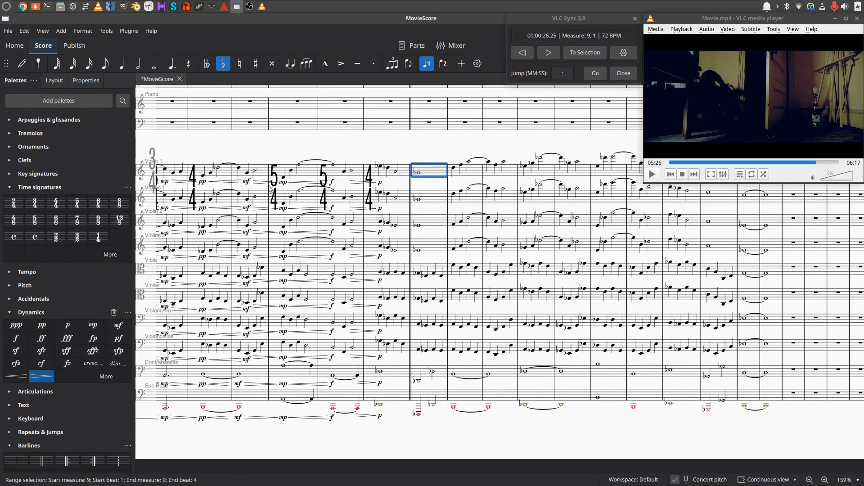
pyautogui.click(55, 203)
# Change the time signature of measure 8 to 3/4 and delete the leftover measure that follows it.
pyautogui.click(396, 171)
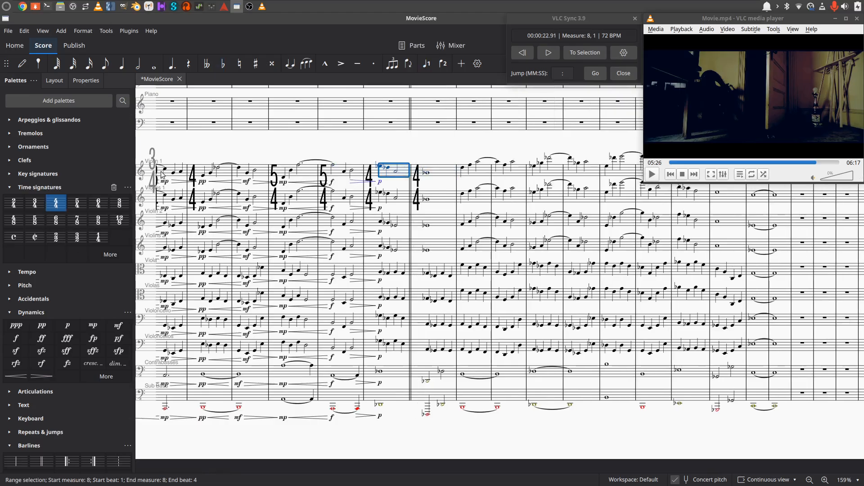
pyautogui.click(36, 207)
pyautogui.click(418, 174)
pyautogui.hotkey('ctrl', 'Delete')
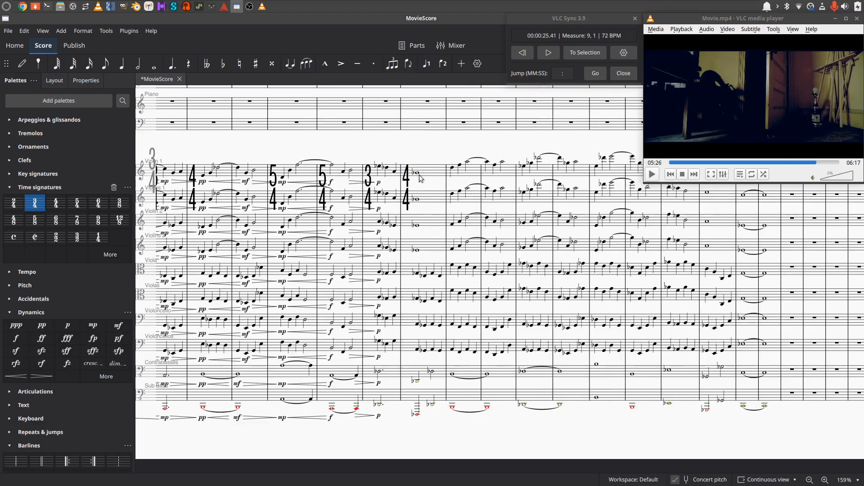
# Add pp dynamics to the beat 1 notes of measure 9 in all staves from Violin 1 through Sub Bass.
pyautogui.click(417, 174)
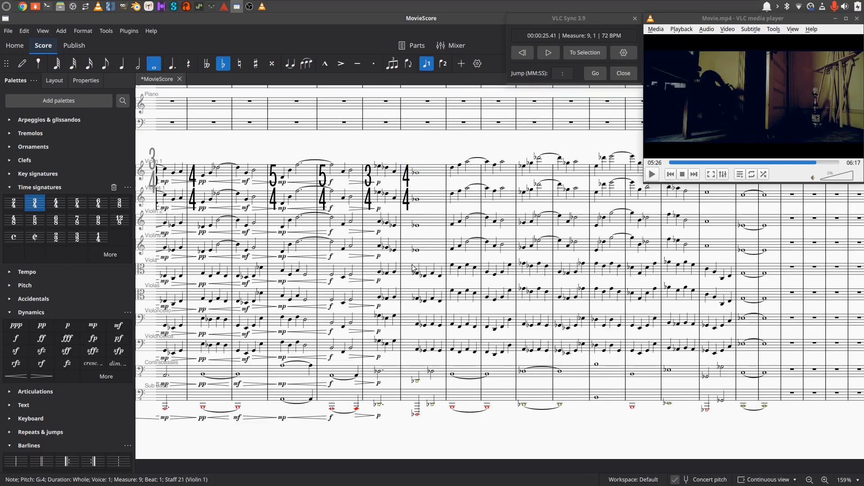
pyautogui.keyDown('ctrl'); pyautogui.click(417, 201); pyautogui.keyUp('ctrl')
pyautogui.keyDown('ctrl'); pyautogui.click(416, 226); pyautogui.keyUp('ctrl')
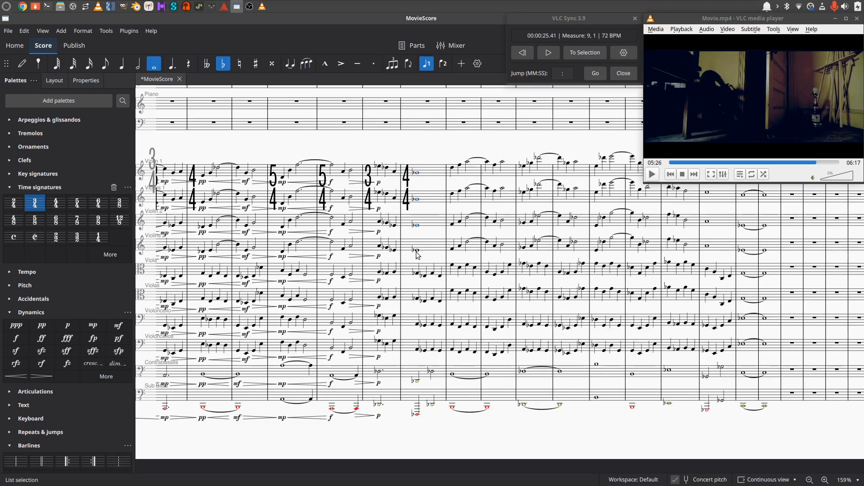
pyautogui.keyDown('ctrl'); pyautogui.click(417, 273); pyautogui.keyUp('ctrl')
pyautogui.keyDown('ctrl'); pyautogui.click(418, 324); pyautogui.keyUp('ctrl')
pyautogui.keyDown('ctrl'); pyautogui.click(418, 349); pyautogui.keyUp('ctrl')
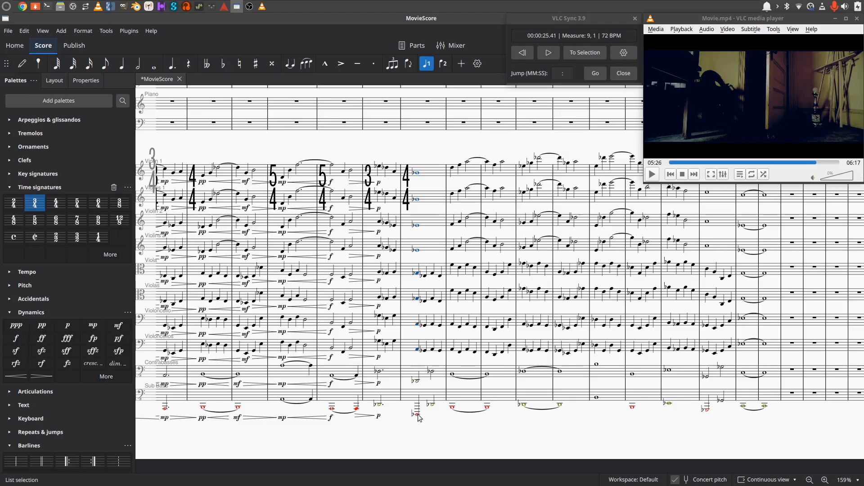
pyautogui.click(42, 326)
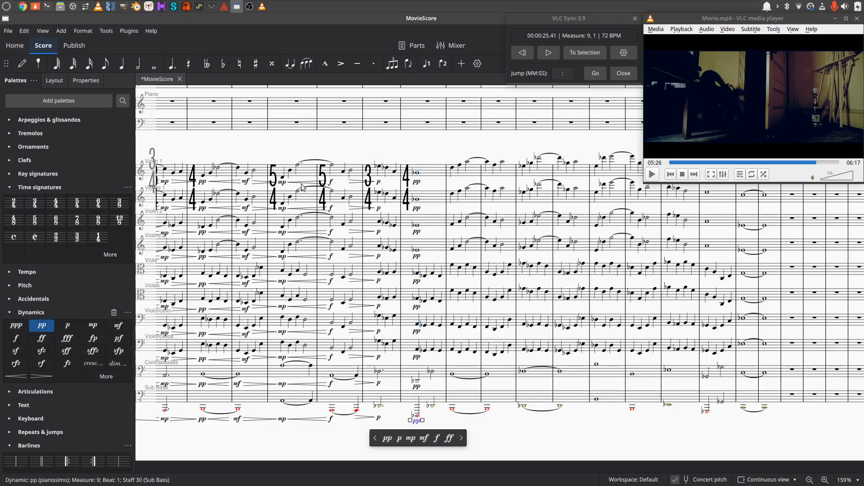
# Add decrescendo hairpins across all of measure 8 in all staves from Violin 1 through Sub Bass.
pyautogui.click(380, 167)
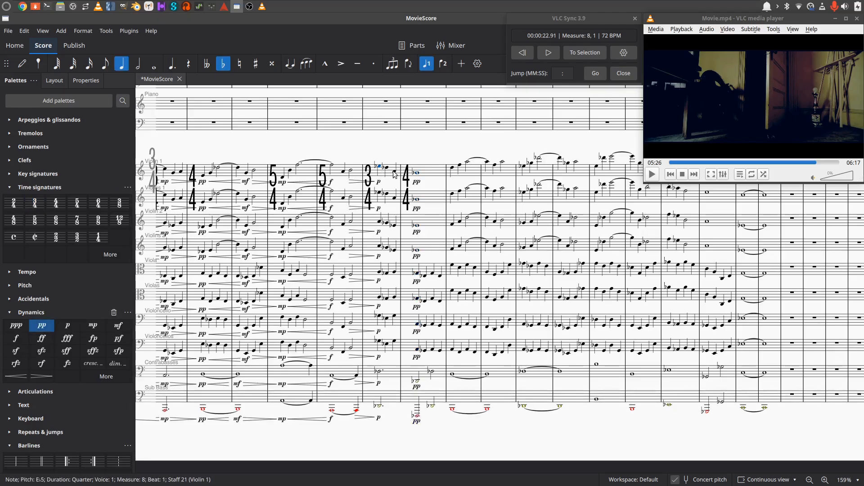
pyautogui.hotkey('shift', 'Down')
pyautogui.hotkey('shift', 'Down')
pyautogui.hotkey('shift', 'Down')
pyautogui.hotkey('shift', 'Down')
pyautogui.hotkey('shift', 'Down')
pyautogui.hotkey('shift', 'Down')
pyautogui.hotkey('shift', 'Down')
pyautogui.hotkey('shift', 'Down')
pyautogui.hotkey('shift', 'Down')
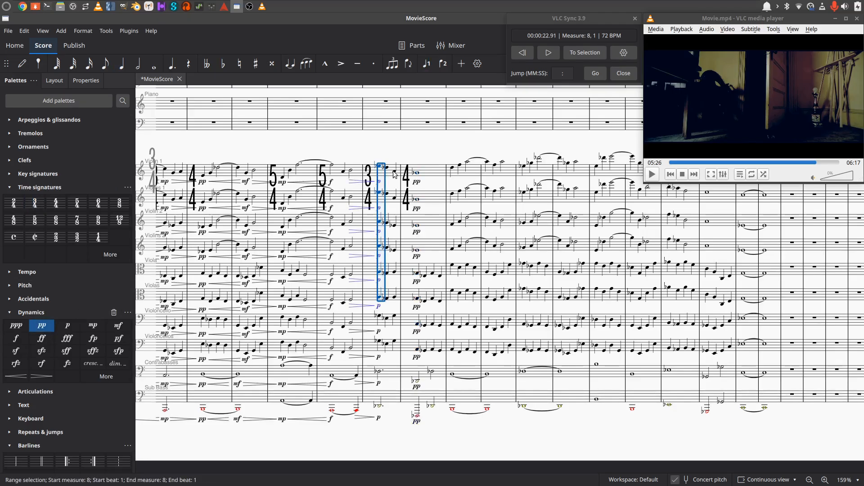
pyautogui.hotkey('shift', 'Right')
pyautogui.hotkey('shift', 'Left')
pyautogui.click(42, 376)
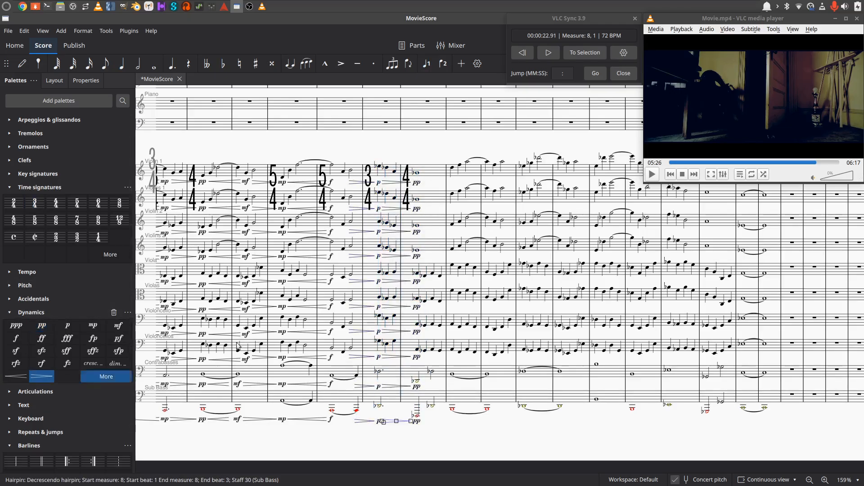
pyautogui.press('Escape')
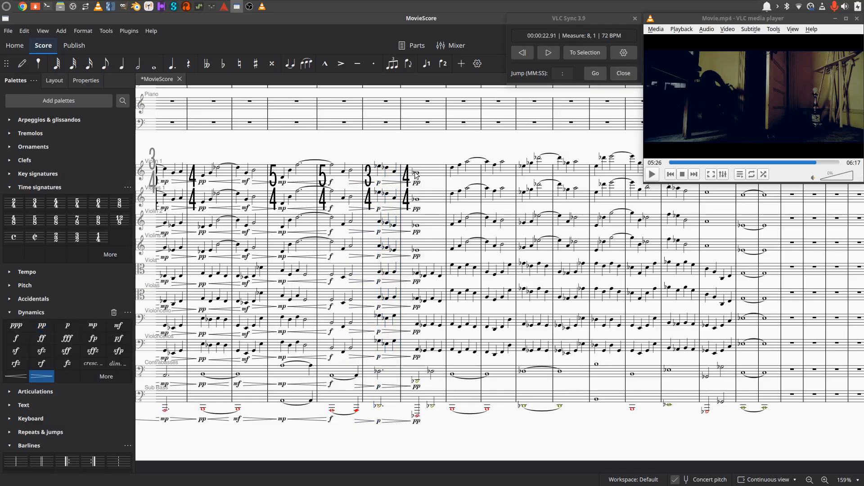
# Play the score with the movie twice from the first note of measure 7, pausing in measure 10 each time.
pyautogui.click(333, 166)
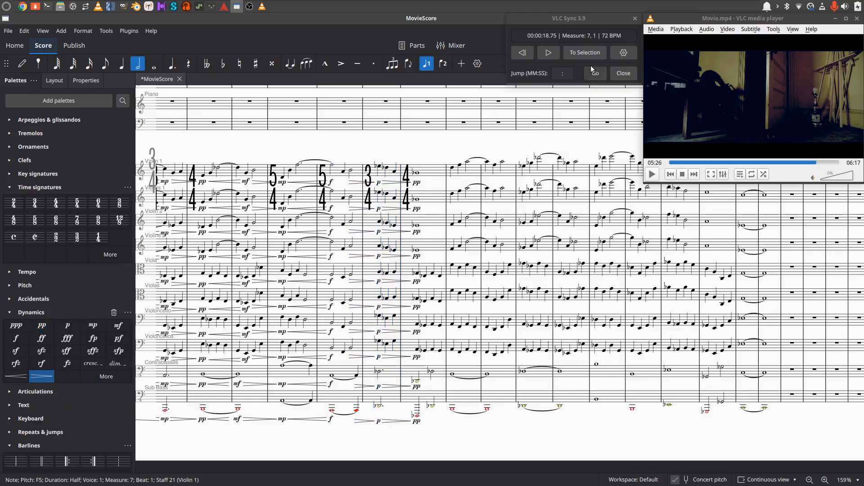
pyautogui.click(553, 53)
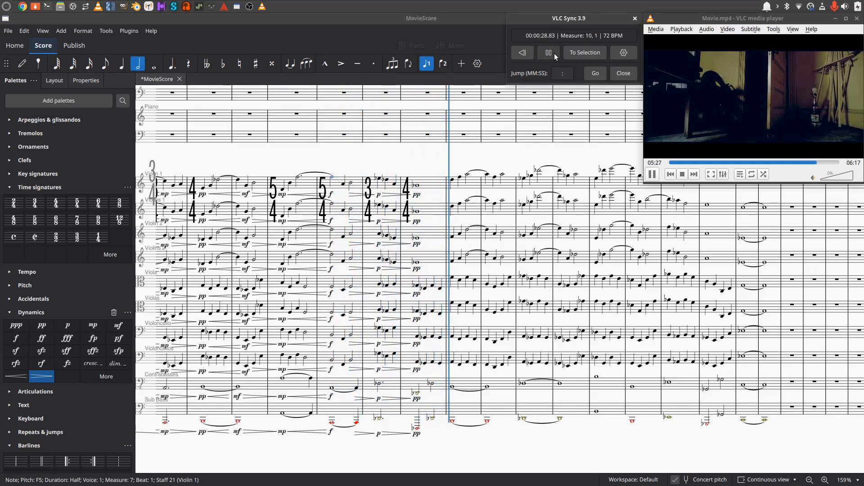
pyautogui.click(555, 53)
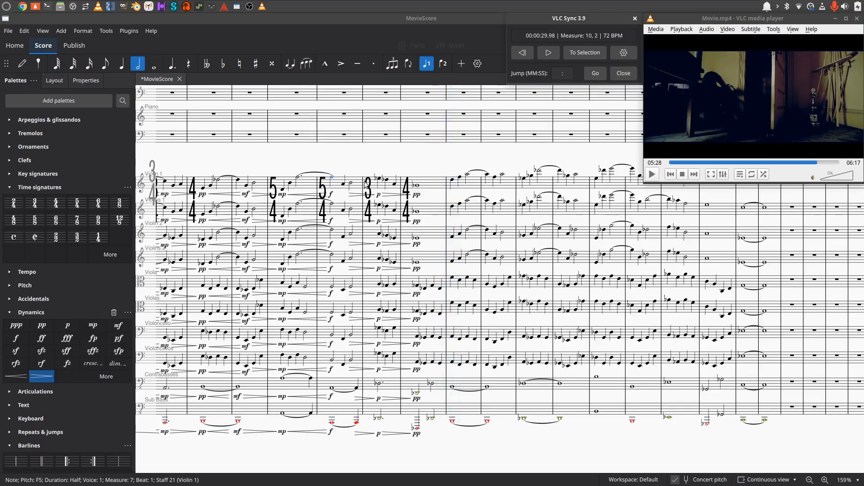
pyautogui.click(333, 179)
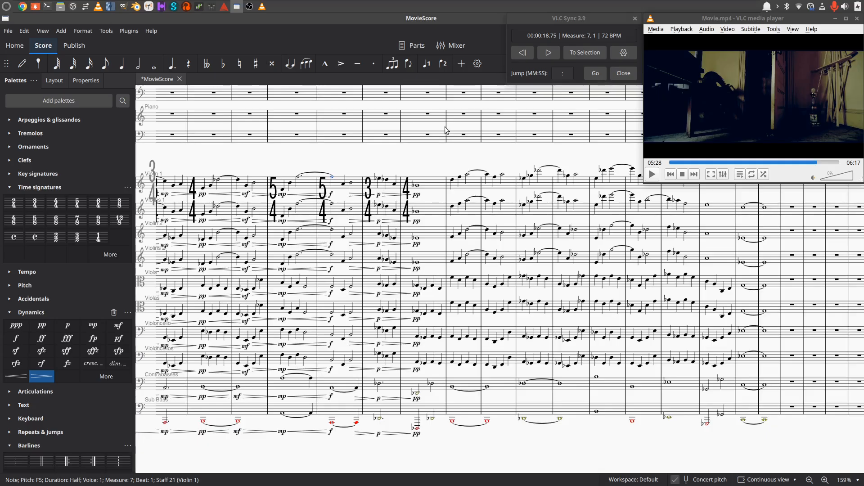
pyautogui.click(550, 54)
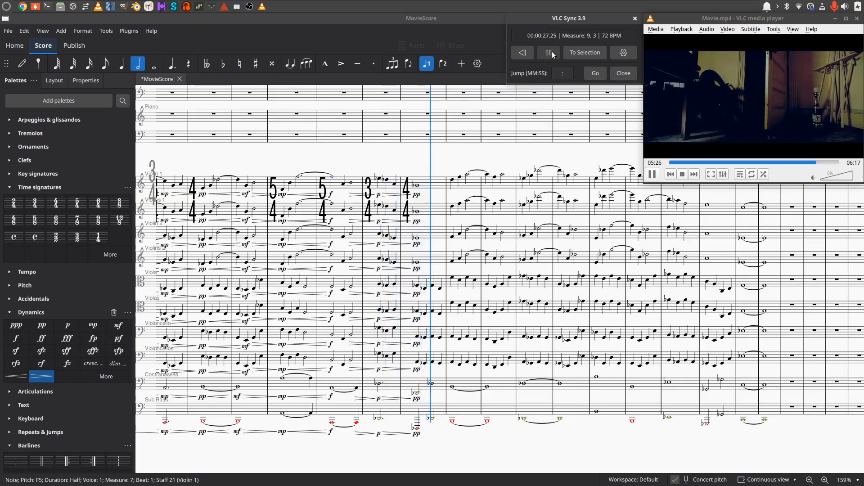
pyautogui.click(549, 53)
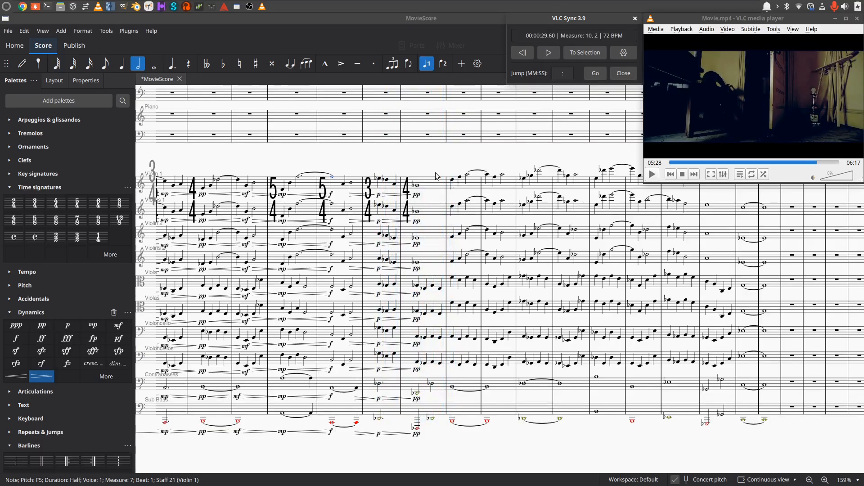
# Add mp dynamics to the beat 1 notes of measure 10 in all staves from Violin 1 through Sub Bass.
pyautogui.click(452, 182)
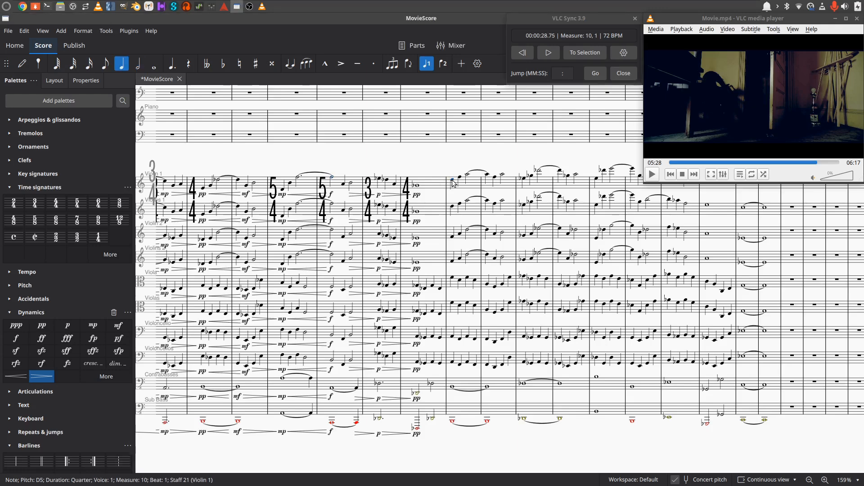
pyautogui.hotkey('shift', 'Down')
pyautogui.hotkey('shift', 'Down')
pyautogui.hotkey('shift', 'Down')
pyautogui.hotkey('shift', 'Down')
pyautogui.hotkey('shift', 'Down')
pyautogui.hotkey('shift', 'Down')
pyautogui.hotkey('shift', 'Down')
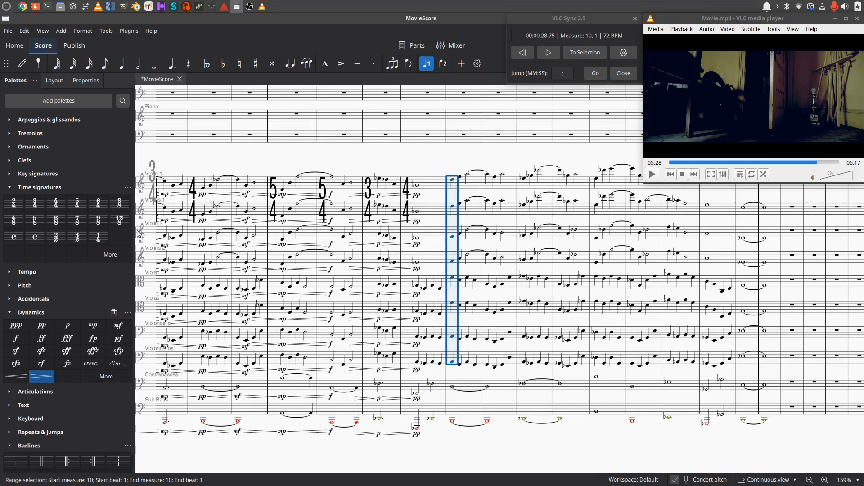
pyautogui.click(92, 325)
pyautogui.click(452, 386)
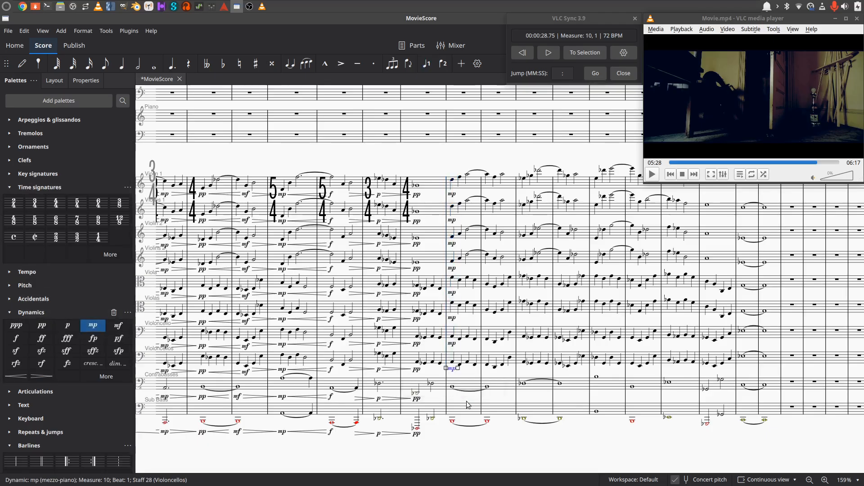
pyautogui.keyDown('shift'); pyautogui.click(452, 423); pyautogui.keyUp('shift')
pyautogui.click(93, 325)
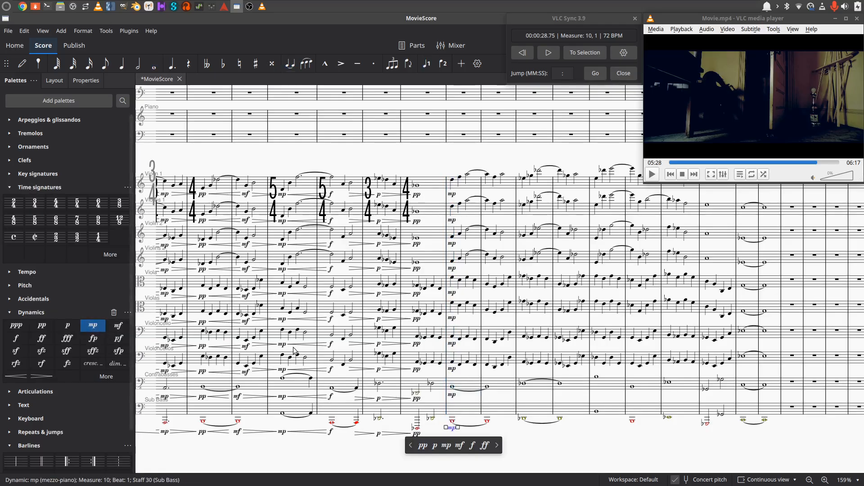
# Add crescendo hairpins across all of measure 9 in the four violin staves, Violin 1 through Violins 2.
pyautogui.click(436, 189)
pyautogui.hotkey('shift', 'Down')
pyautogui.hotkey('shift', 'Down')
pyautogui.hotkey('shift', 'Down')
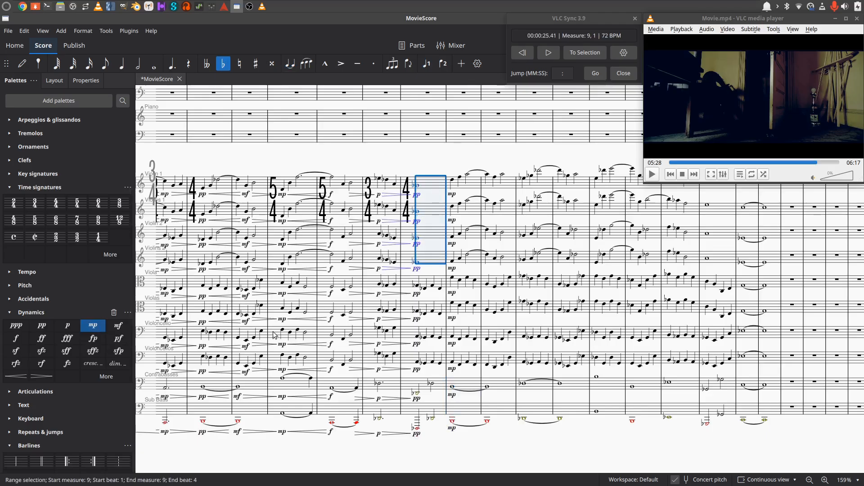
pyautogui.click(15, 376)
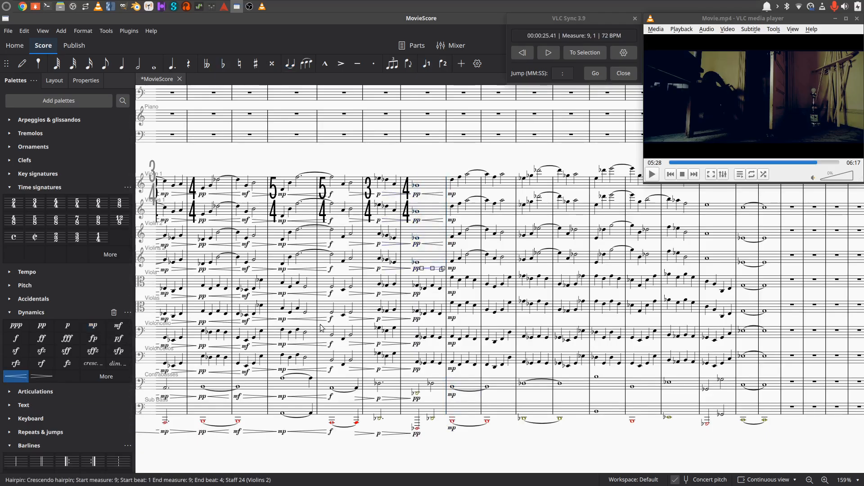
# Add crescendo hairpins over beats 3 and 4 of measure 9 in all staves from Viola through Sub Bass.
pyautogui.click(433, 285)
pyautogui.hotkey('shift', 'Down')
pyautogui.hotkey('shift', 'Down')
pyautogui.hotkey('shift', 'Right')
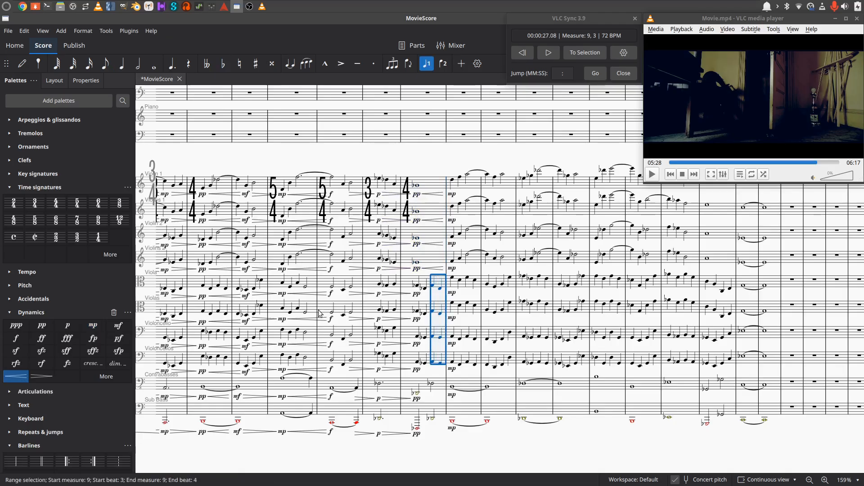
pyautogui.click(16, 375)
pyautogui.click(433, 384)
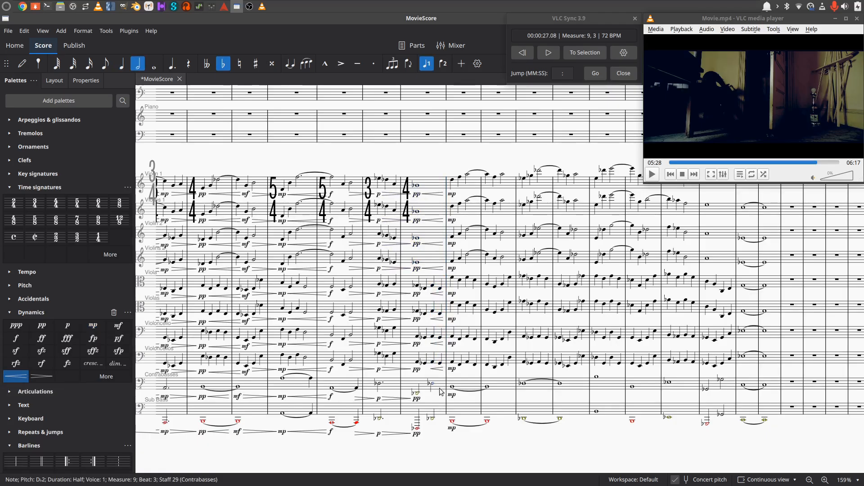
pyautogui.keyDown('shift'); pyautogui.click(441, 392); pyautogui.keyUp('shift')
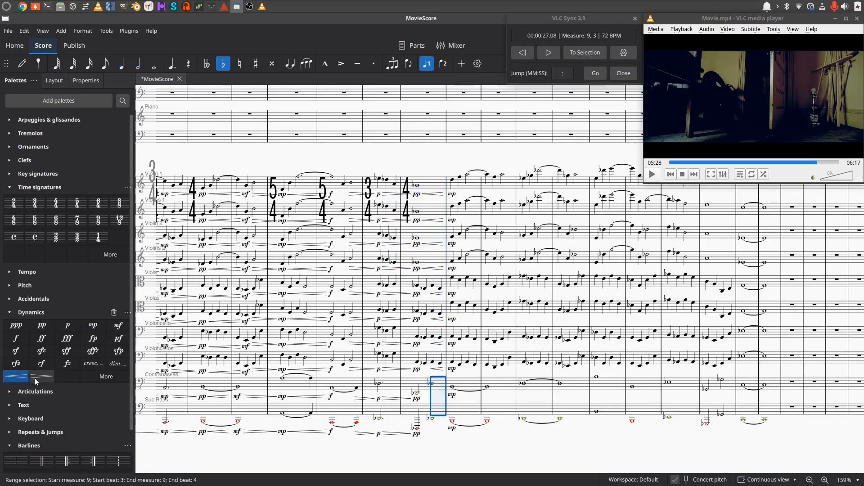
pyautogui.click(16, 376)
pyautogui.press('Escape')
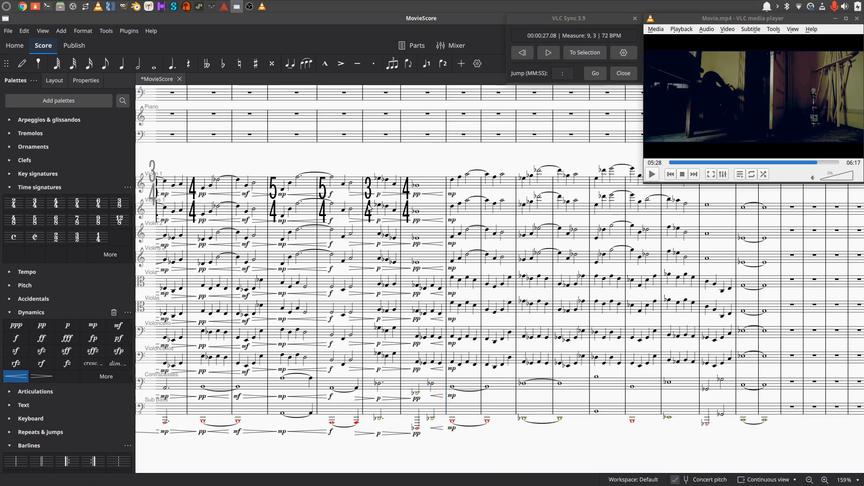
# Play the score with the movie from the first note of measure 8 and pause in measure 11.
pyautogui.click(379, 179)
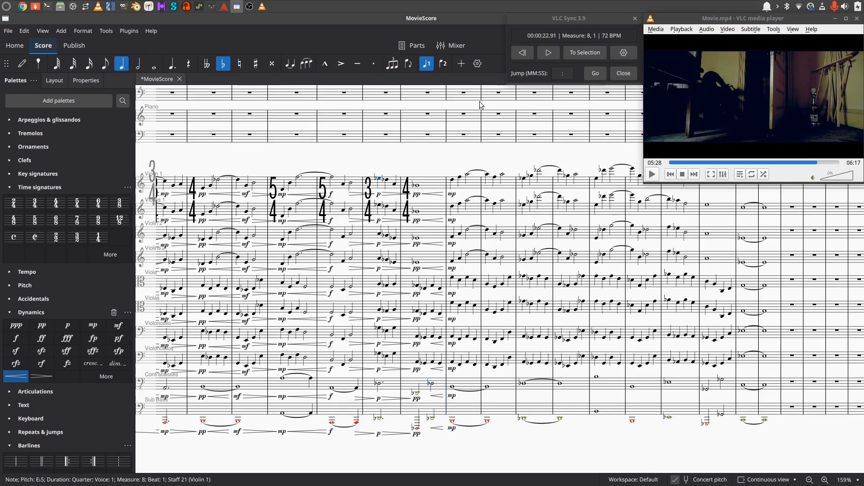
pyautogui.click(557, 57)
pyautogui.click(554, 54)
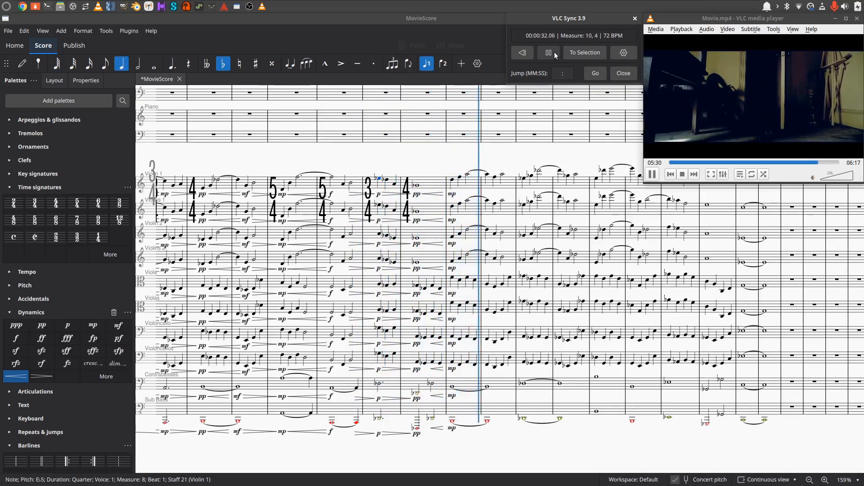
pyautogui.click(555, 52)
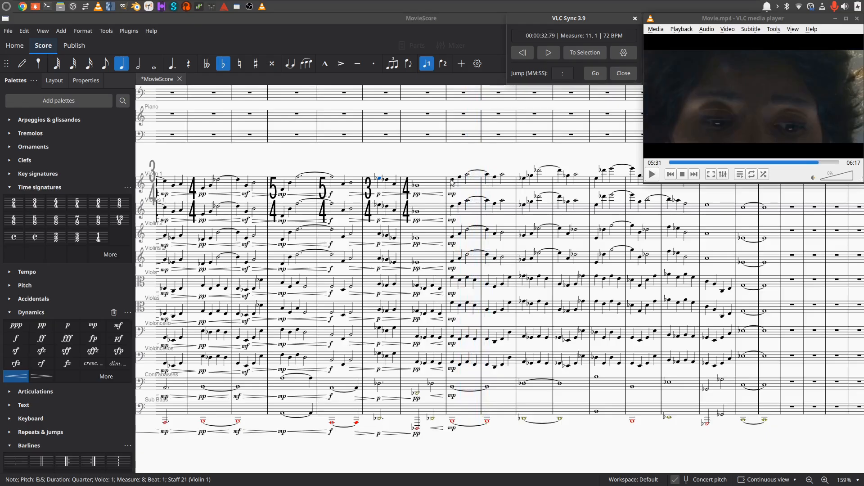
# Replay the score with the movie from the first note of measure 9 and pause the playback.
pyautogui.click(417, 186)
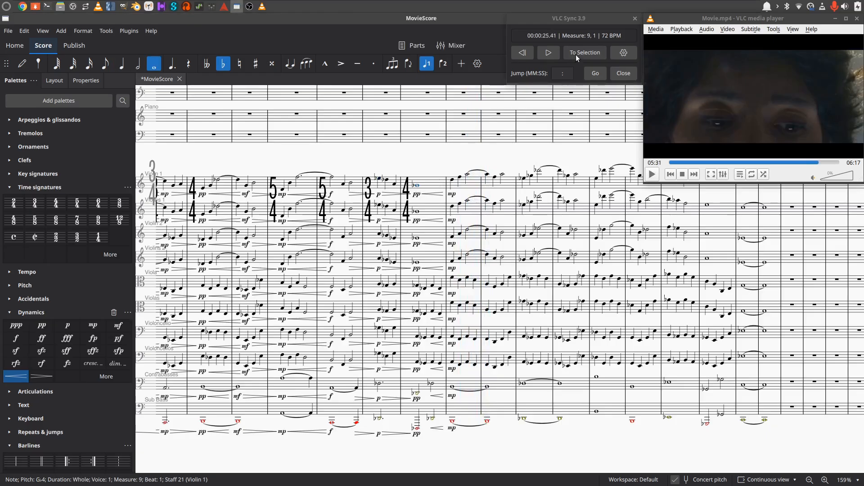
pyautogui.click(549, 53)
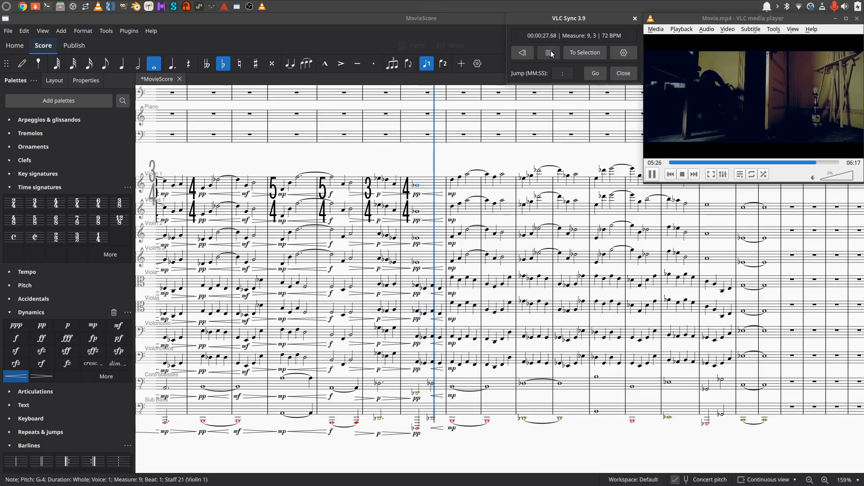
pyautogui.click(550, 52)
# Transpose the Violin 1 notes in measures 10 and 11 up one octave.
pyautogui.moveTo(472, 158); pyautogui.dragTo(346, 134)
pyautogui.click(350, 164)
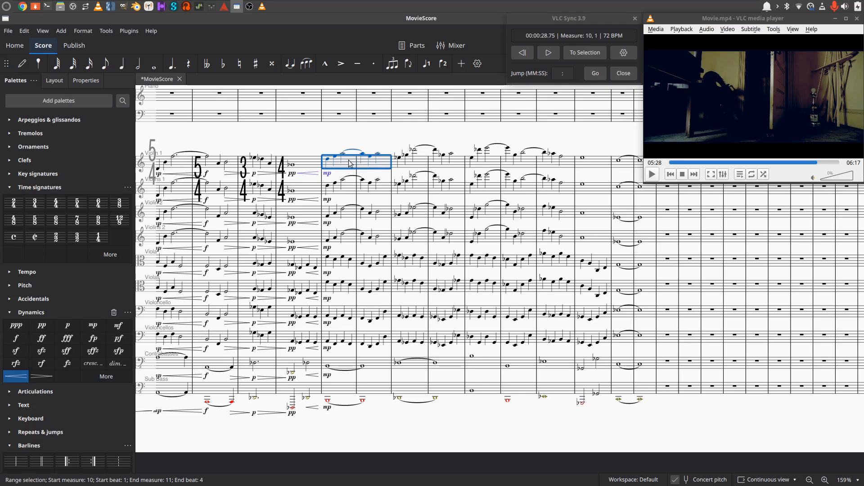
pyautogui.hotkey('ctrl', 'Up')
pyautogui.press('Escape')
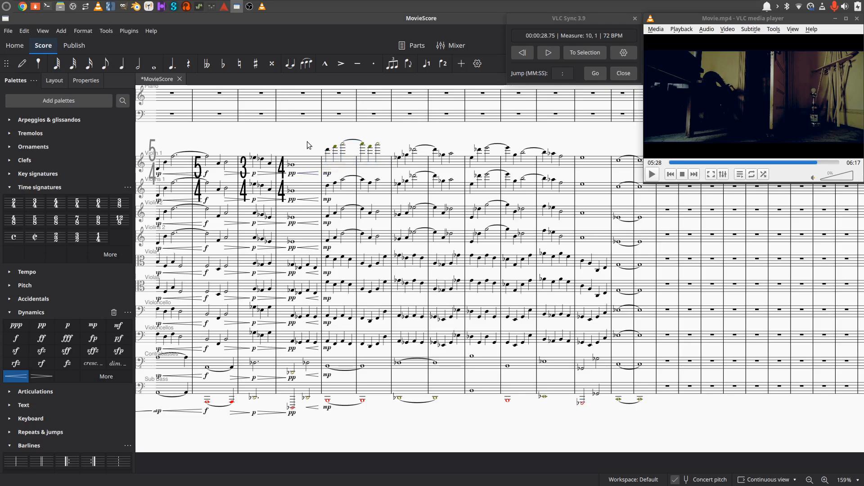
# Shorten the whole note in measure 9 of Violin 1 to a dotted half note, undoing any accidental time signature shift.
pyautogui.click(292, 166)
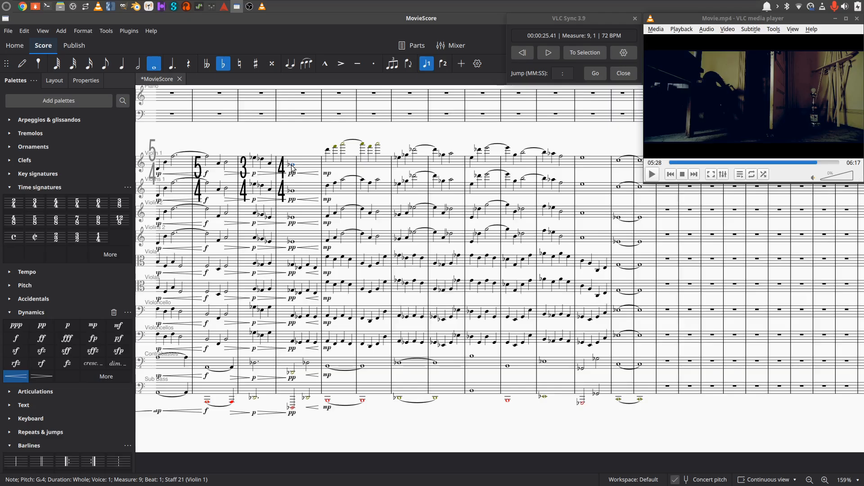
pyautogui.press('6')
pyautogui.press('.')
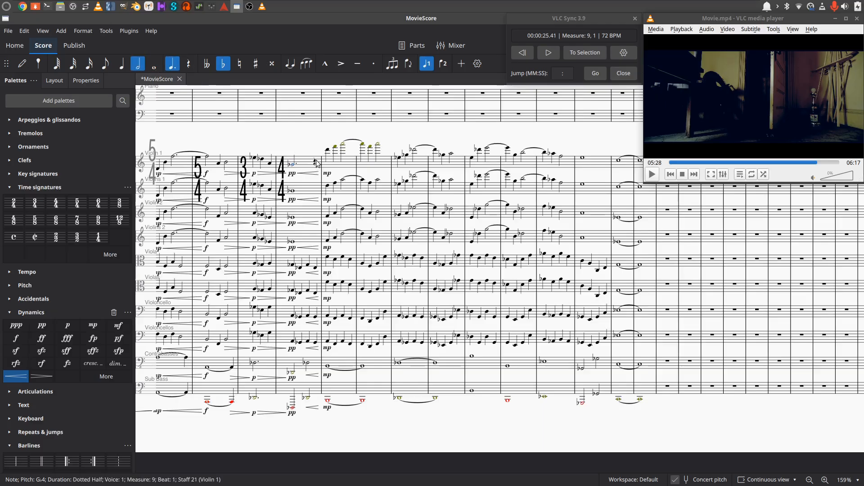
pyautogui.moveTo(283, 141); pyautogui.dragTo(356, 142)
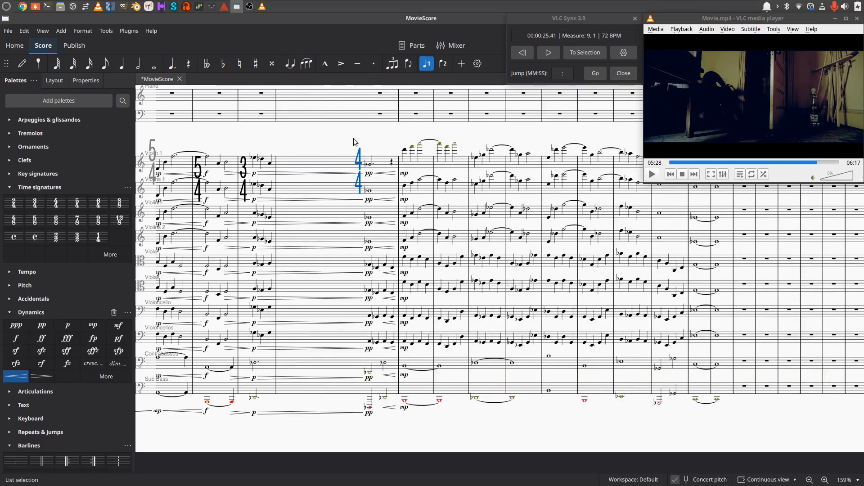
pyautogui.hotkey('ctrl', 'z')
# Play the score in sync with the movie from the start of measure 7 in Violin 1, pausing both in measure 11.
pyautogui.moveTo(266, 143); pyautogui.dragTo(378, 134)
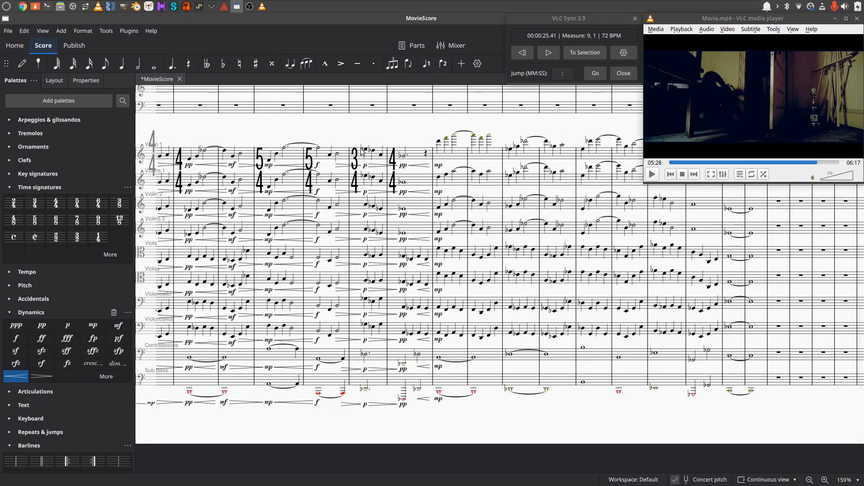
pyautogui.click(319, 148)
pyautogui.click(571, 54)
pyautogui.click(550, 53)
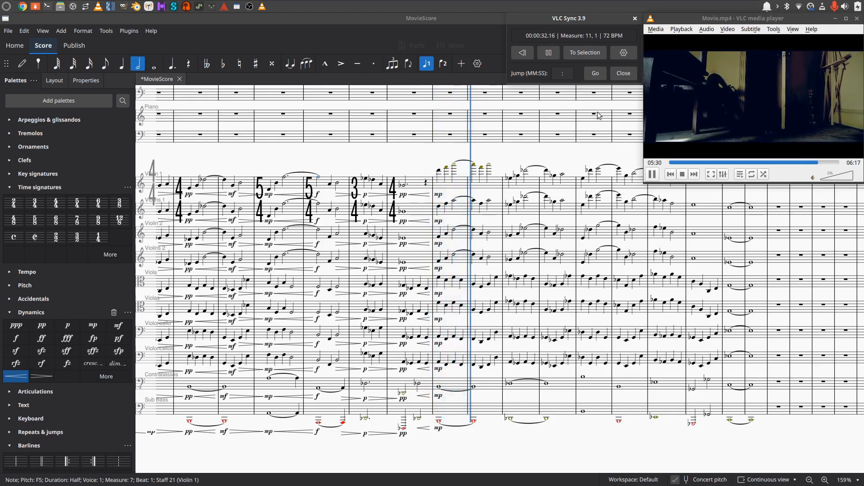
pyautogui.click(652, 178)
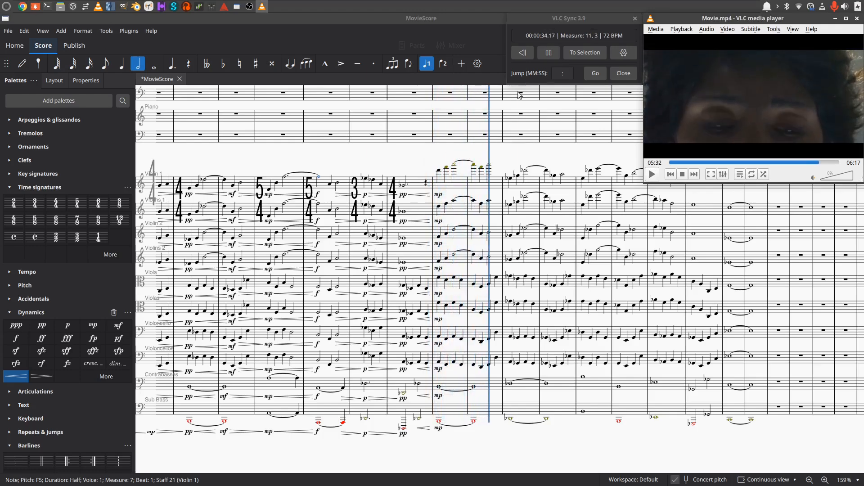
pyautogui.click(548, 54)
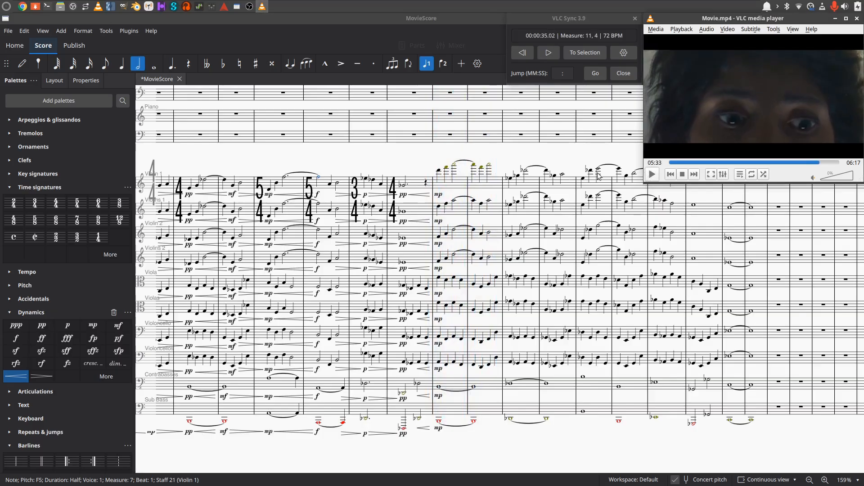
# Change the dynamic at the start of measure 10 in Violin 1 to mf.
pyautogui.moveTo(482, 153); pyautogui.dragTo(456, 141)
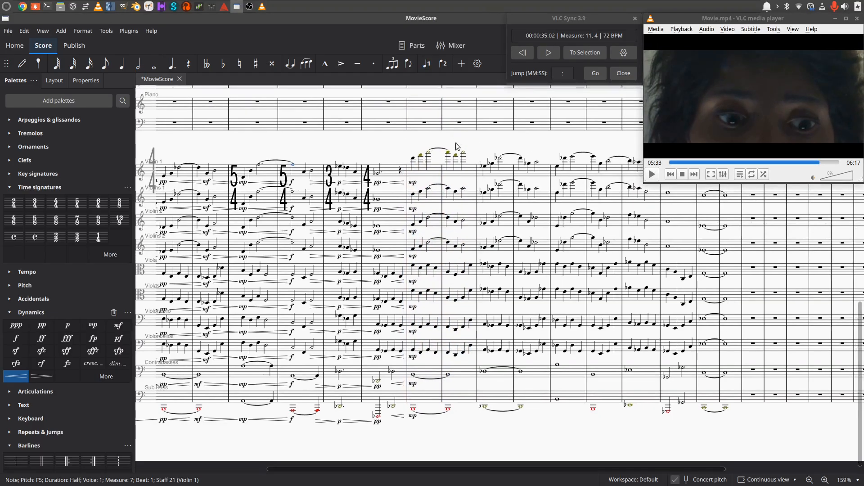
pyautogui.click(413, 183)
pyautogui.click(420, 199)
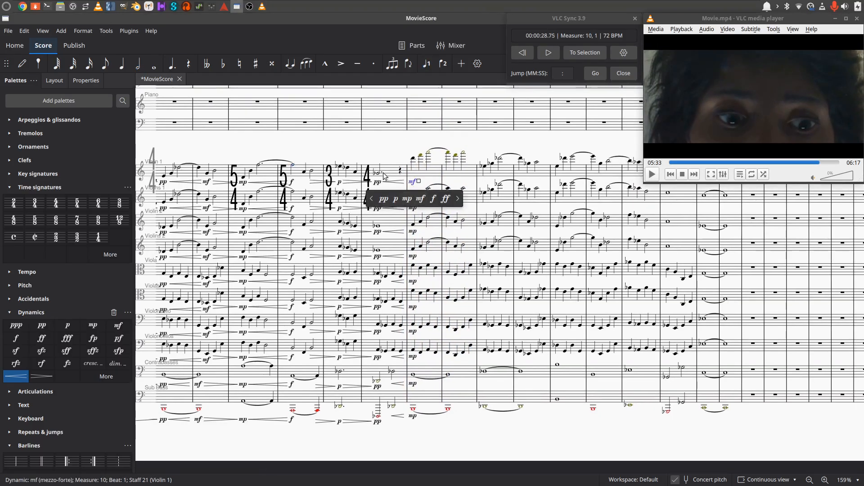
# Play the score with the movie from the first note of measure 8, pausing in measure 11.
pyautogui.click(340, 168)
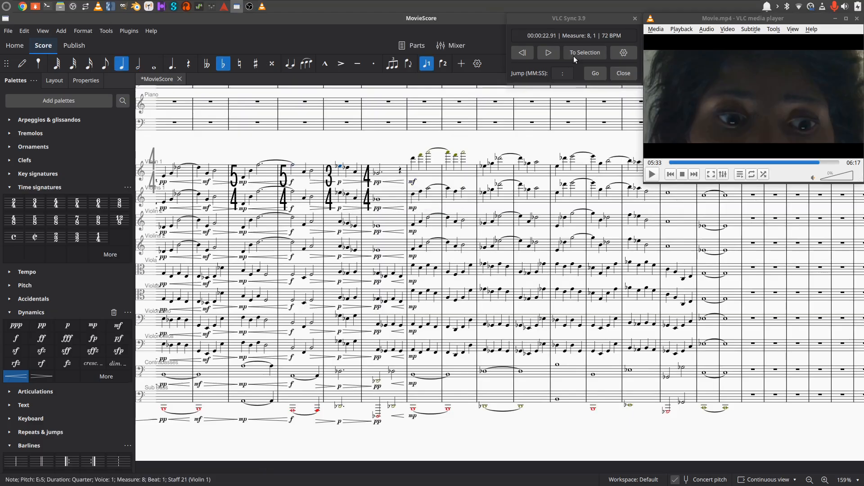
pyautogui.click(573, 54)
pyautogui.click(548, 53)
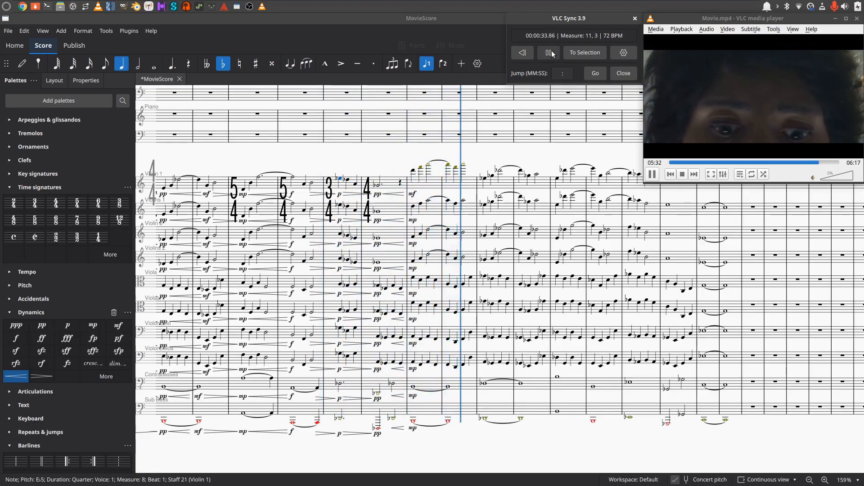
pyautogui.click(550, 53)
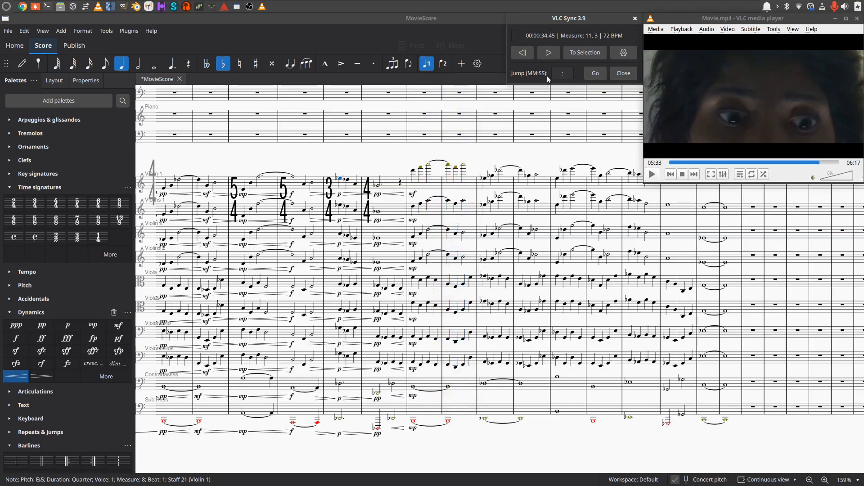
# Make the first note of measure 8 a dotted quarter in all staves from Violin 1 down to Violoncellos.
pyautogui.moveTo(369, 172); pyautogui.dragTo(439, 173)
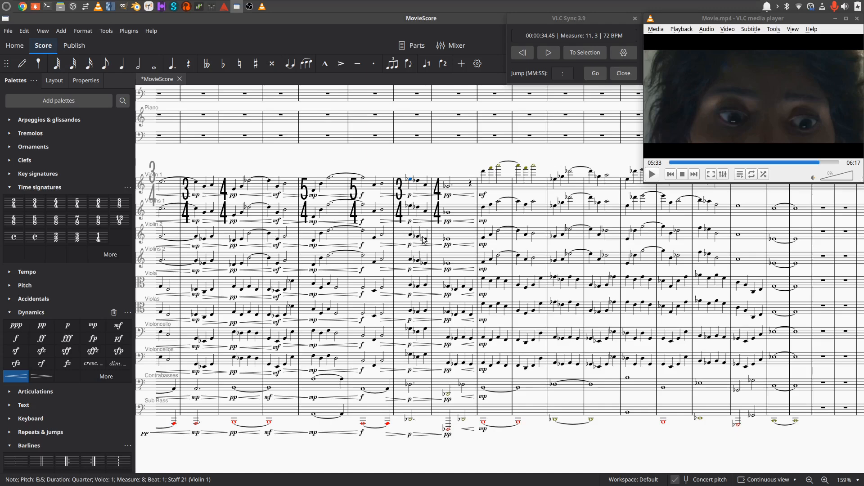
pyautogui.scroll(1, 423, 240)
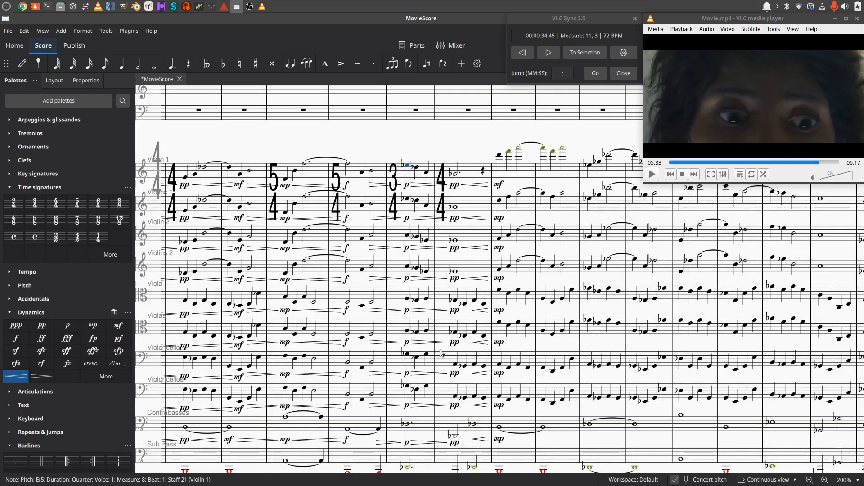
pyautogui.moveTo(434, 344); pyautogui.dragTo(437, 326)
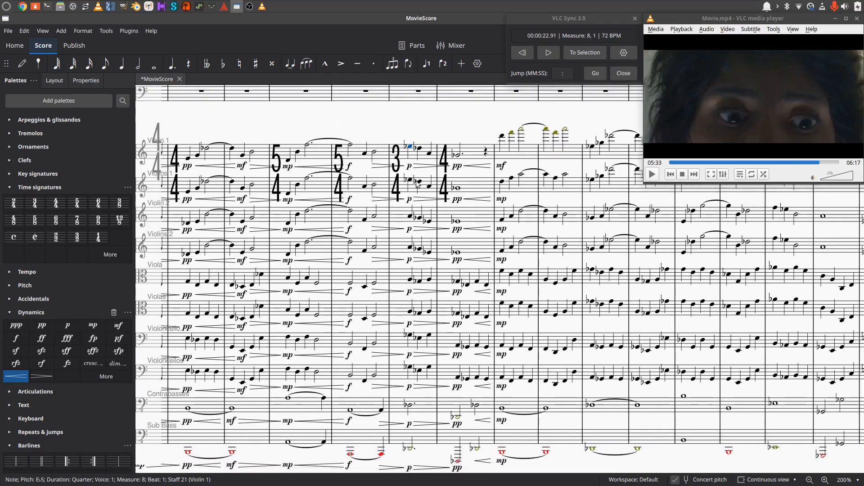
pyautogui.click(411, 181)
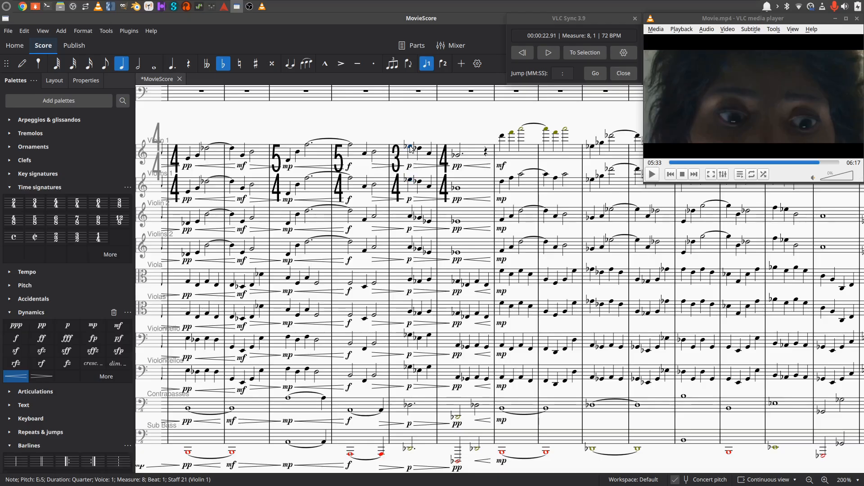
pyautogui.hotkey('shift', 'Down')
pyautogui.hotkey('shift', 'Down')
pyautogui.hotkey('shift', 'Down')
pyautogui.hotkey('shift', 'Down')
pyautogui.hotkey('shift', 'Down')
pyautogui.hotkey('shift', 'Down')
pyautogui.hotkey('shift', 'Down')
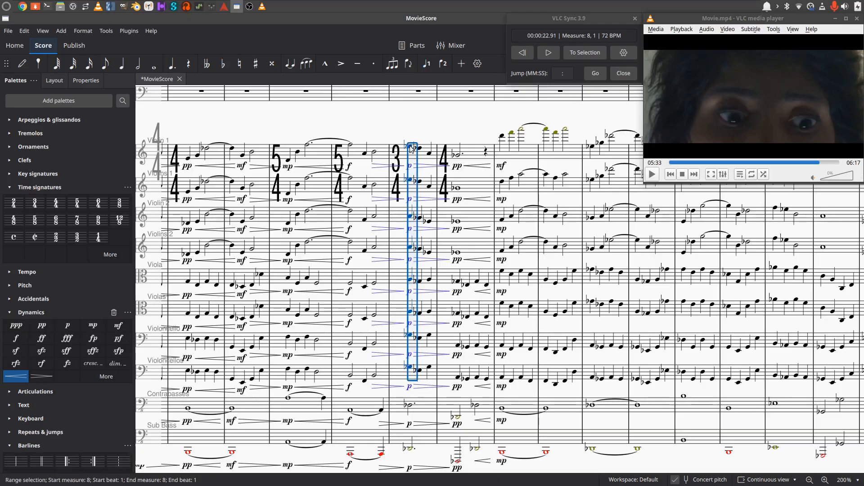
pyautogui.click(171, 64)
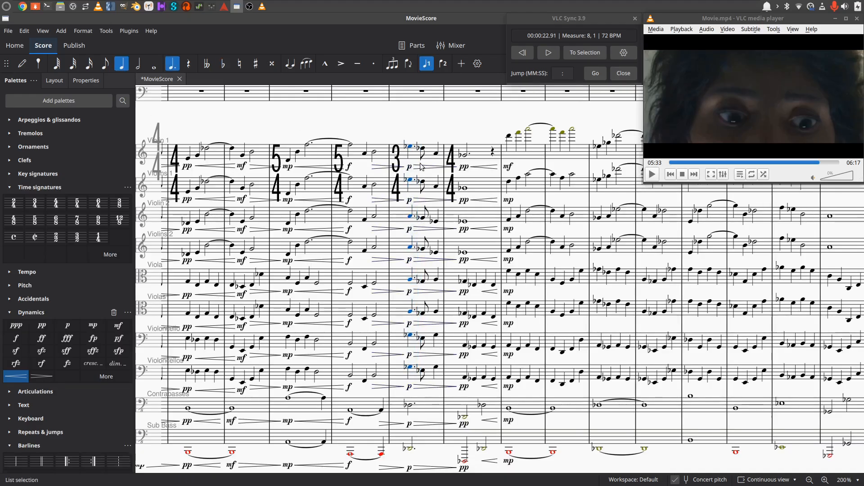
# Change the second note of measure 8 to a dotted quarter in the staves from Violin 1 to Violoncellos.
pyautogui.click(423, 149)
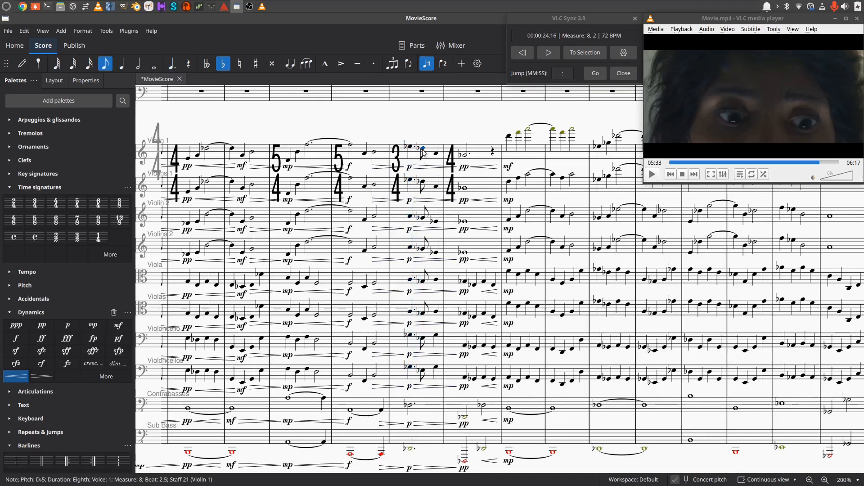
pyautogui.hotkey('shift', 'Down')
pyautogui.hotkey('shift', 'Down')
pyautogui.hotkey('shift', 'Down')
pyautogui.hotkey('shift', 'Down')
pyautogui.hotkey('shift', 'Down')
pyautogui.hotkey('shift', 'Down')
pyautogui.hotkey('shift', 'Down')
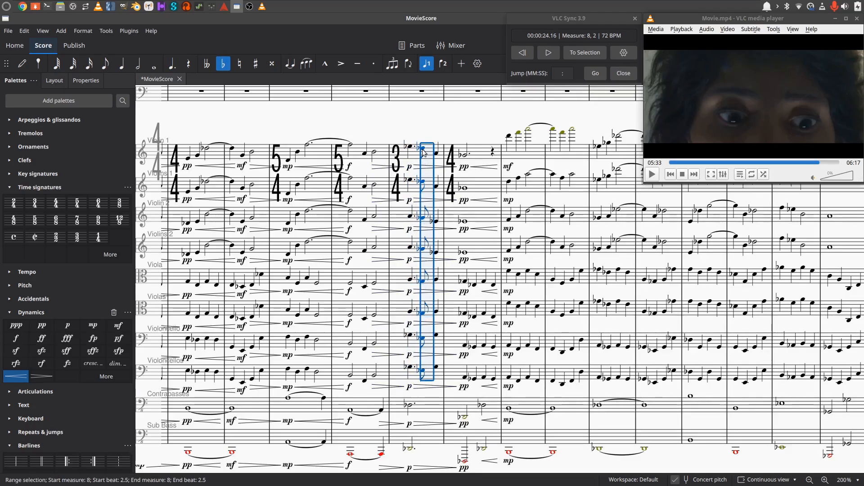
pyautogui.click(120, 66)
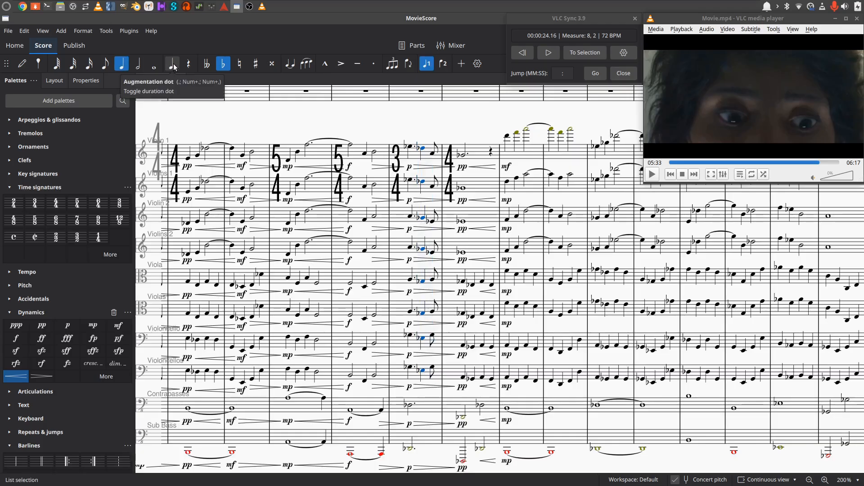
pyautogui.click(172, 64)
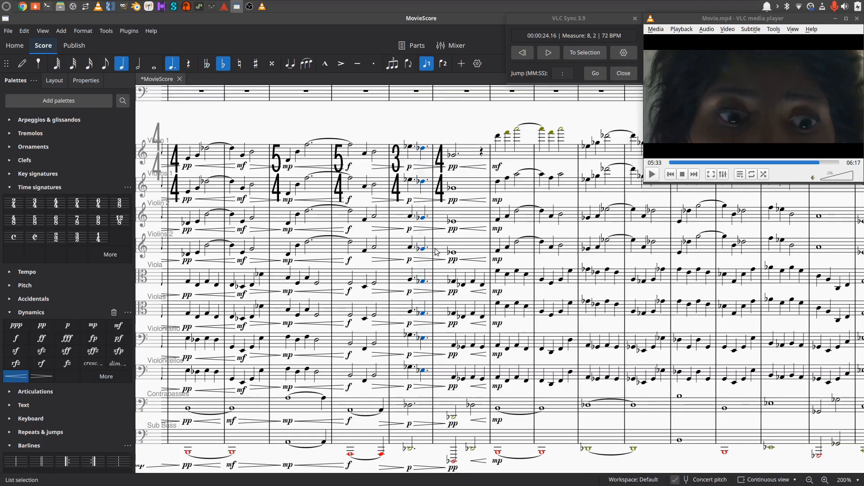
pyautogui.press('Escape')
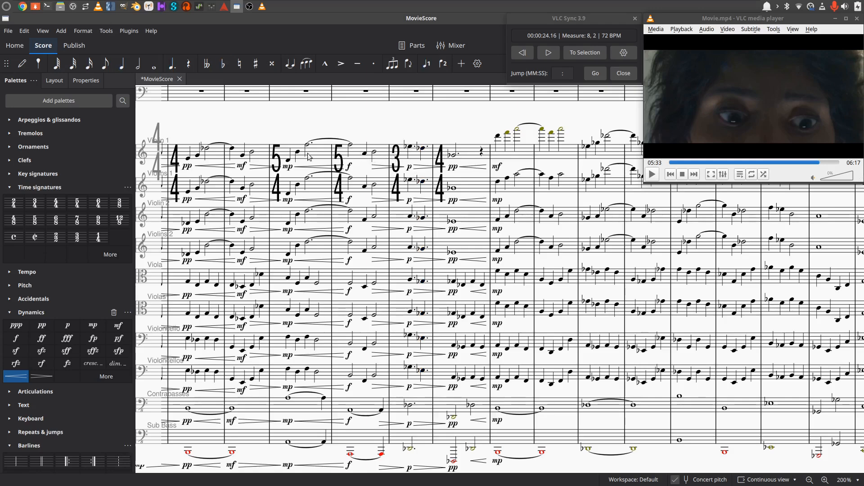
# Play the score with the movie from the first note of measure 6 and stop at measure 12.
pyautogui.click(288, 161)
pyautogui.click(586, 55)
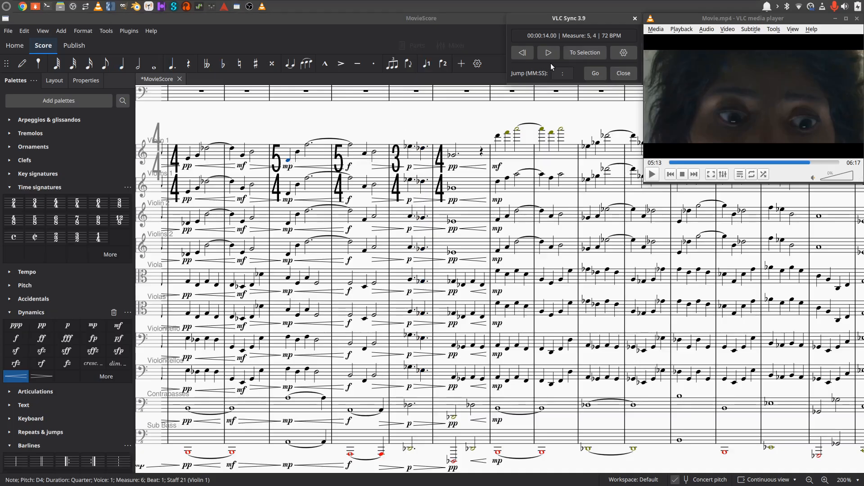
pyautogui.click(548, 56)
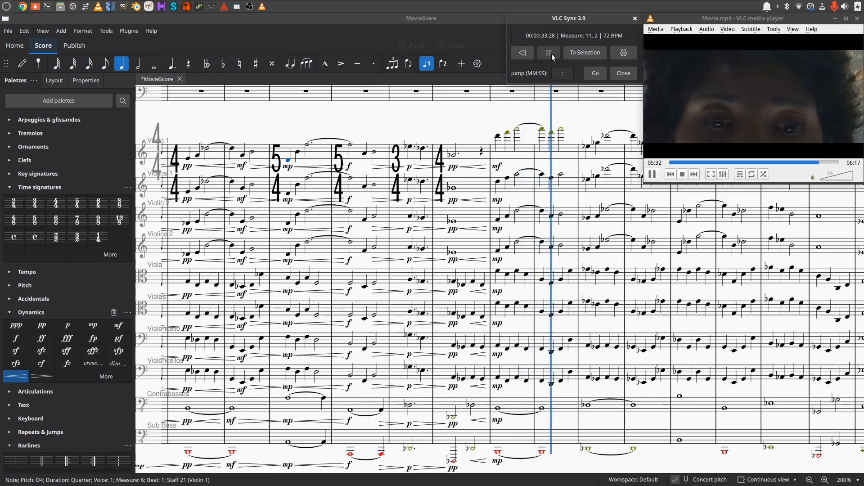
pyautogui.click(549, 53)
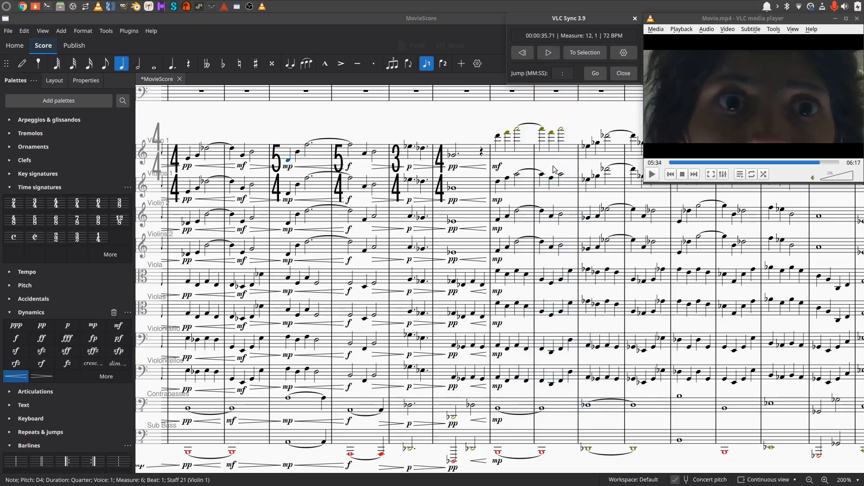
pyautogui.press('space')
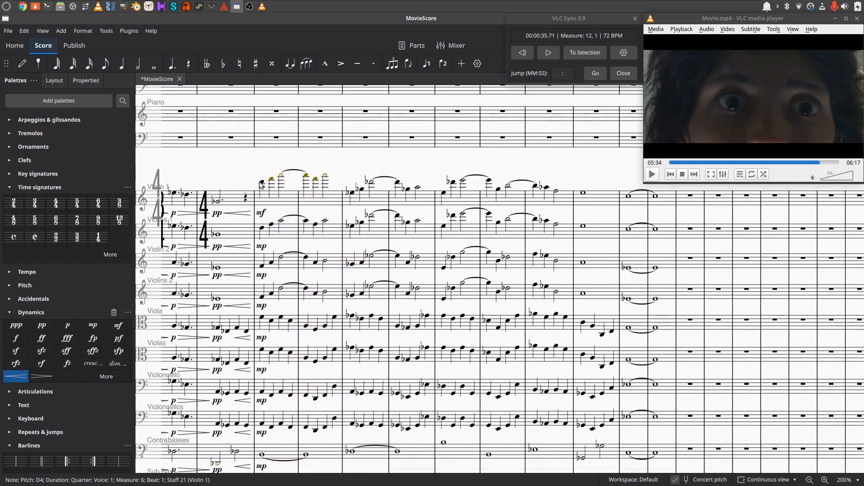
# Play the score with the movie from the first note of measure 10 through measure 18.
pyautogui.click(262, 183)
pyautogui.click(573, 58)
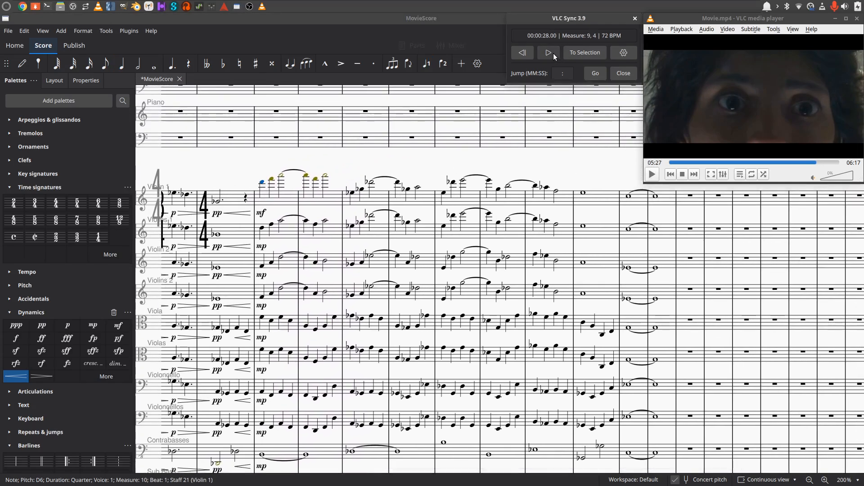
pyautogui.click(551, 53)
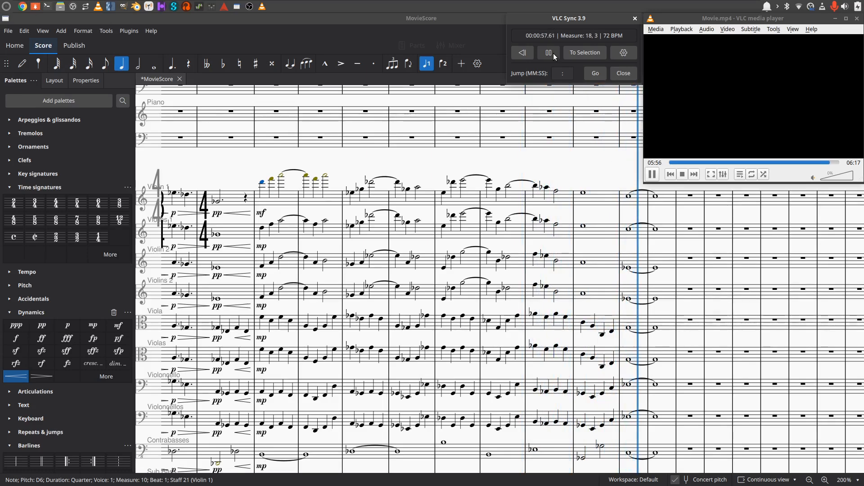
pyautogui.click(549, 53)
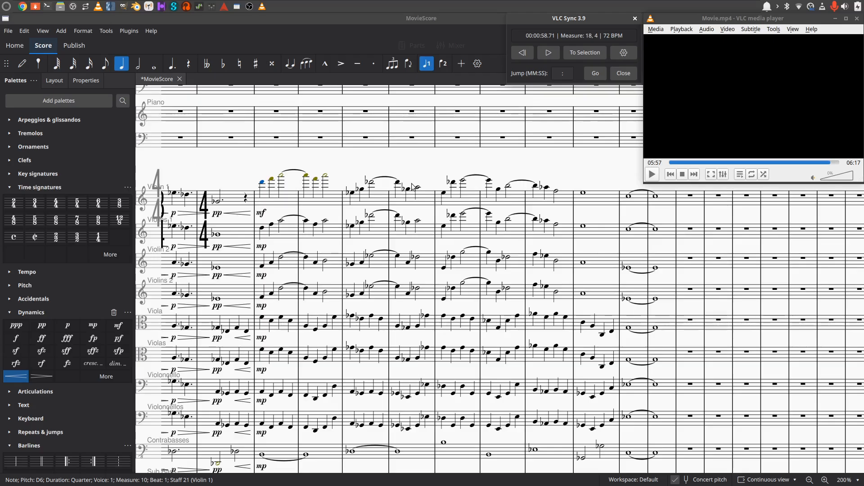
# Raise the first two notes of measure 12 in Violin 1 by one octave.
pyautogui.moveTo(429, 177); pyautogui.dragTo(401, 130)
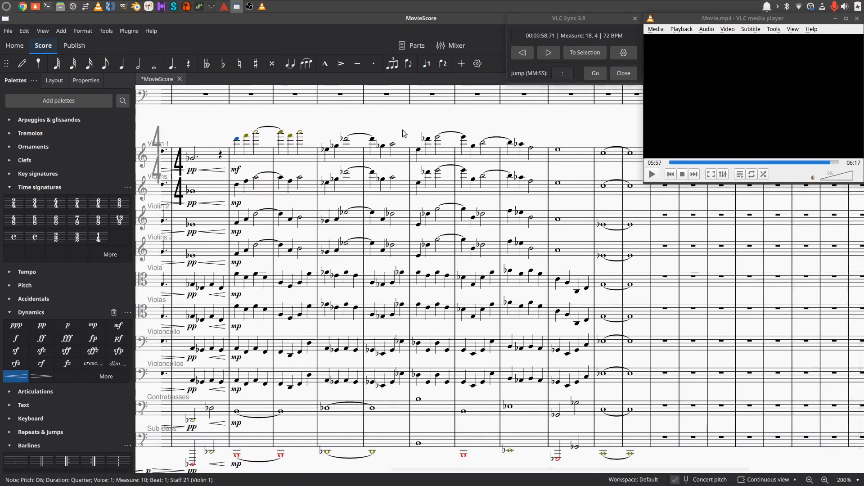
pyautogui.click(328, 150)
pyautogui.hotkey('shift', 'Right')
pyautogui.hotkey('ctrl', 'Up')
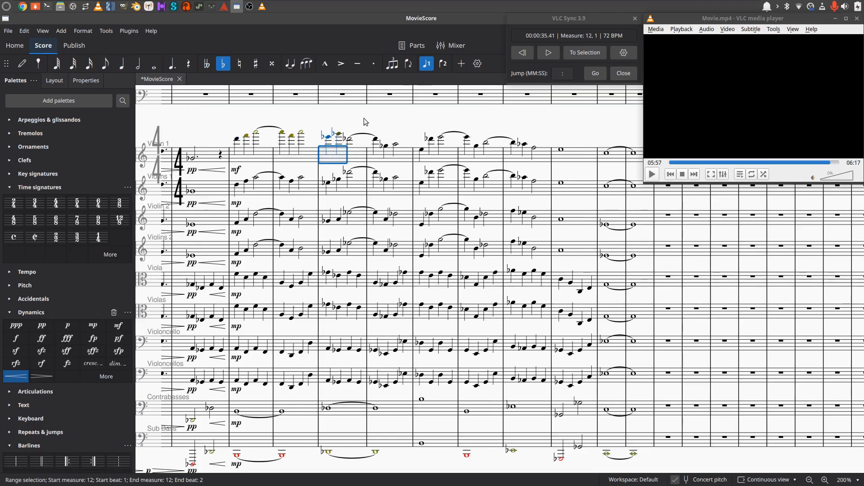
pyautogui.press('Escape')
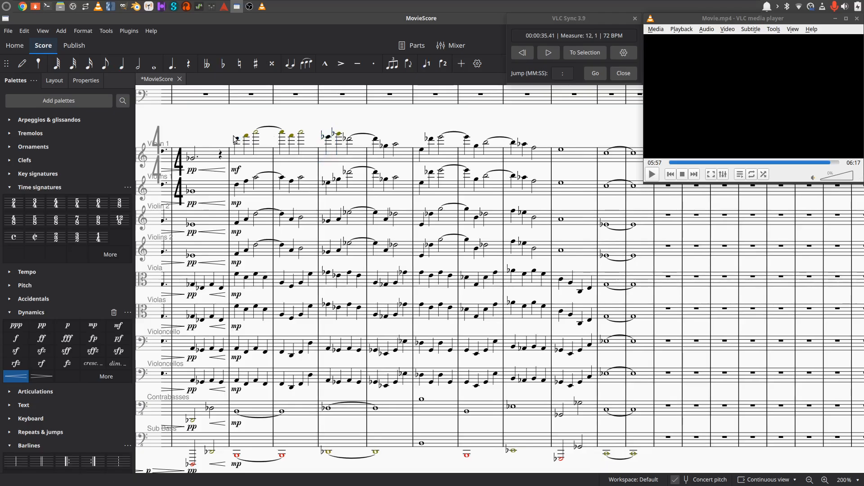
# In Violin 1, add an f dynamic to the first note of measure 11 and mf at beat 3 of measure 12.
pyautogui.click(282, 133)
pyautogui.click(16, 338)
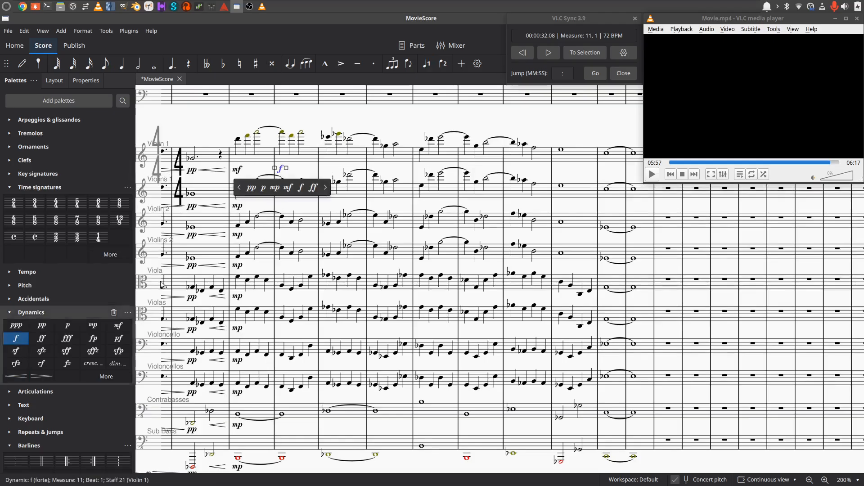
pyautogui.click(349, 140)
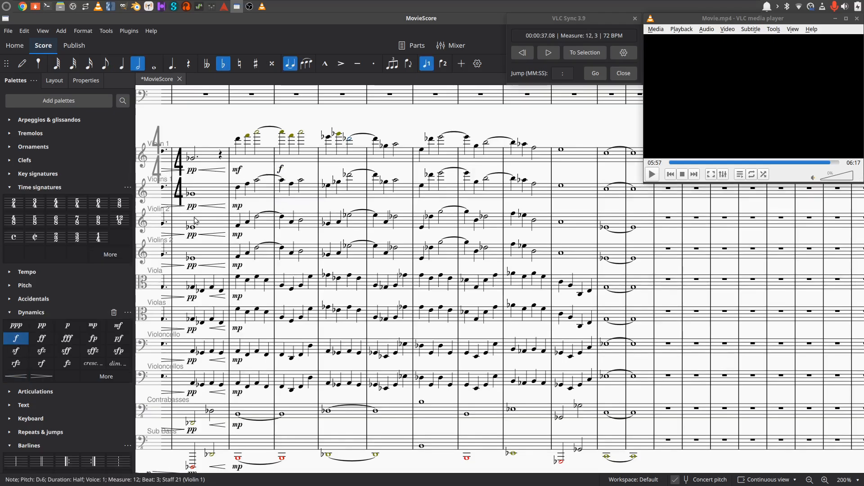
pyautogui.click(118, 325)
# Add a crescendo hairpin across measure 10 in Violin 1.
pyautogui.click(237, 140)
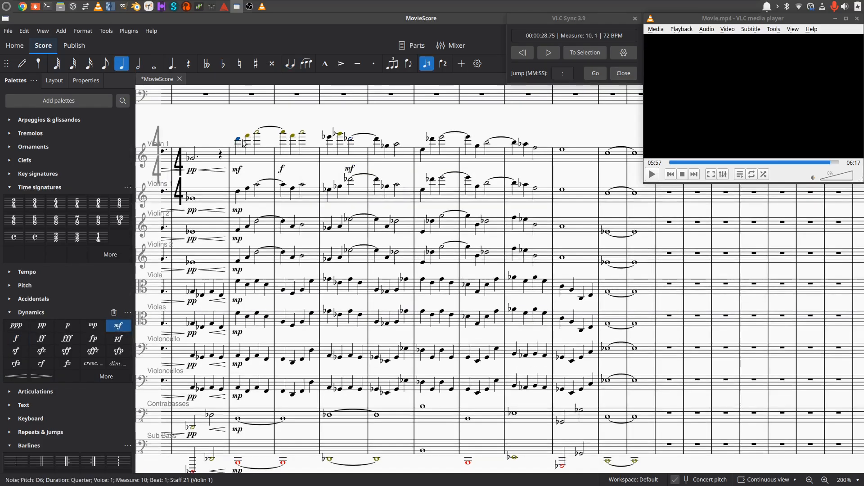
pyautogui.click(243, 143)
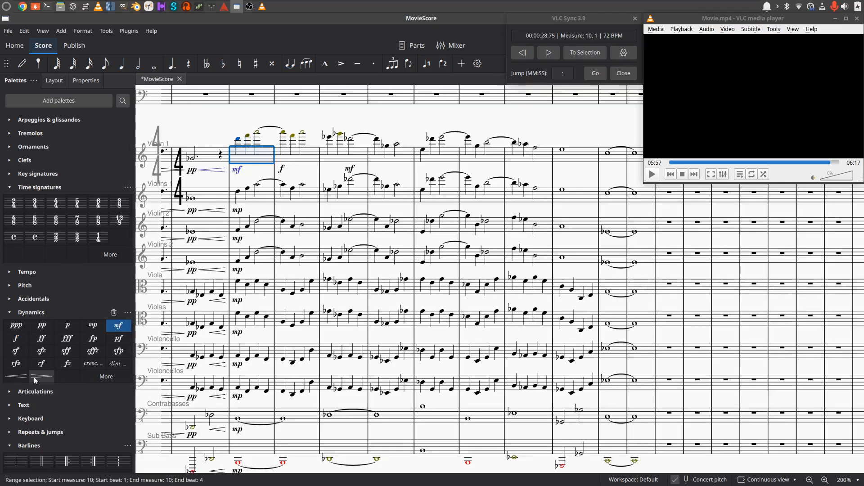
pyautogui.click(17, 376)
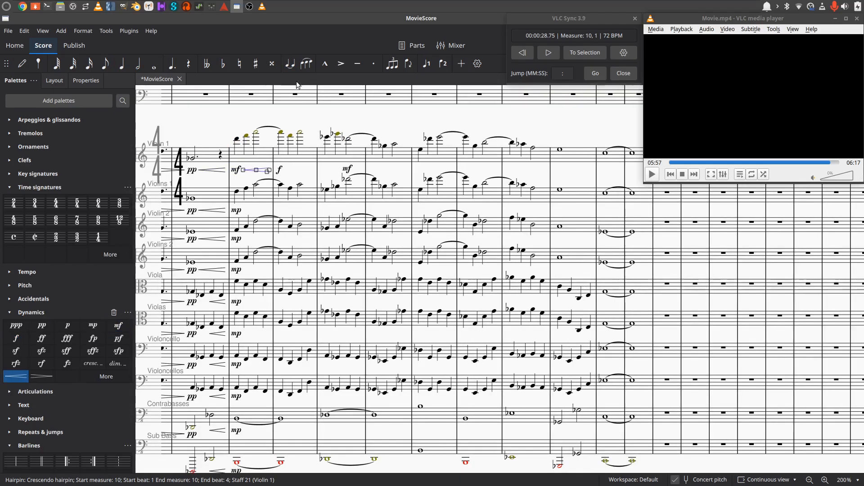
# Add a decrescendo hairpin in Violin 1 from beat 2 of measure 11 through beat 2 of measure 12.
pyautogui.click(290, 137)
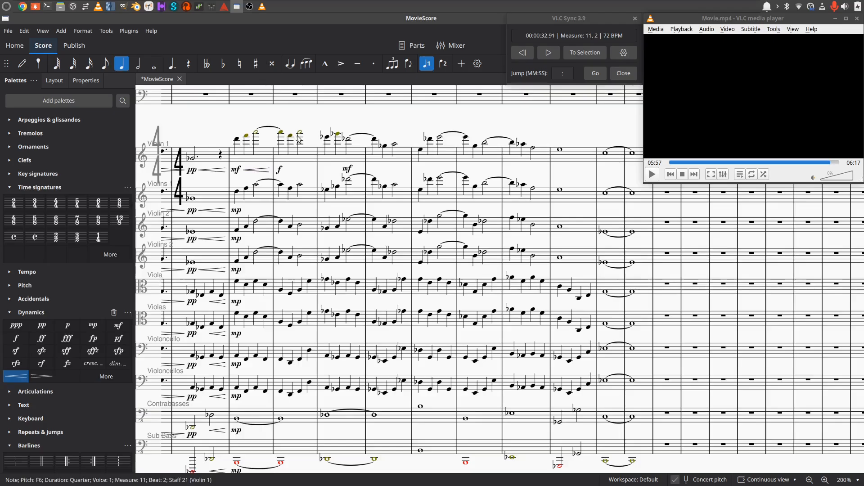
pyautogui.hotkey('shift', 'Right')
pyautogui.hotkey('shift', 'Right')
pyautogui.hotkey('shift', 'Right')
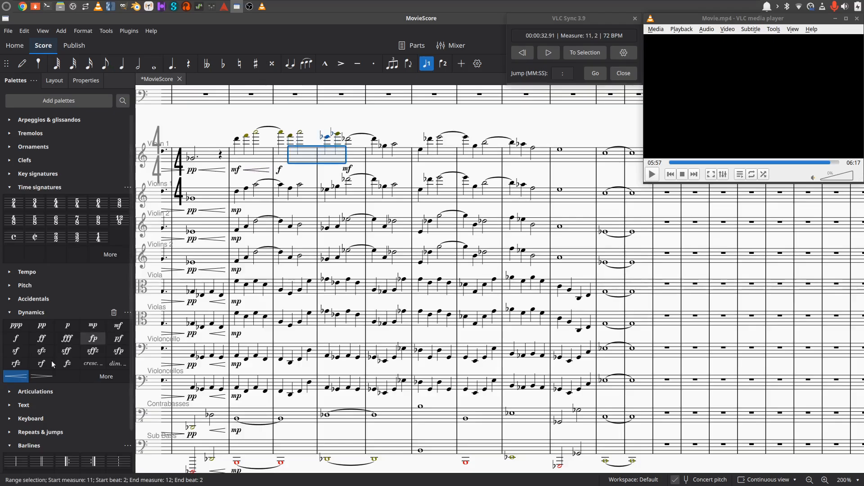
pyautogui.click(42, 376)
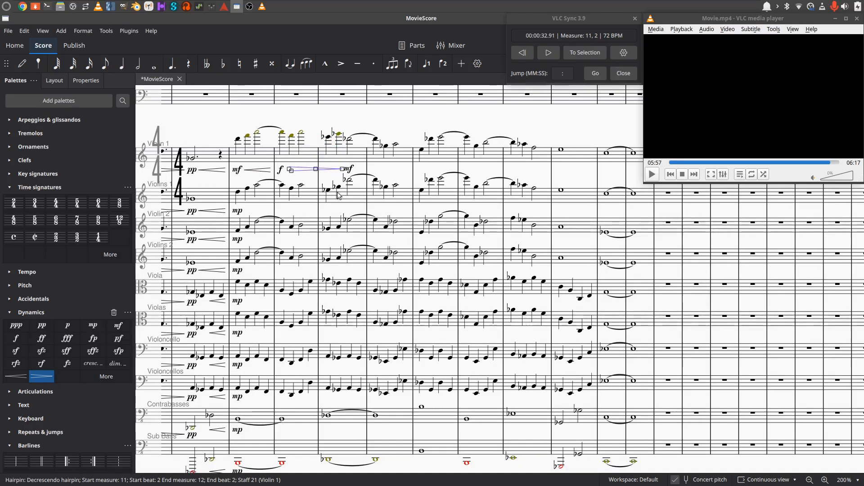
pyautogui.click(382, 167)
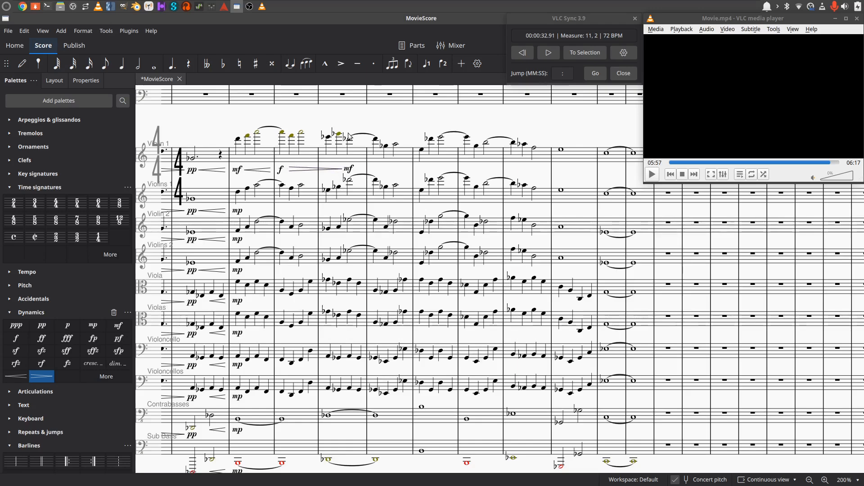
# Play the score with the movie from the first note of measure 9 and stop in measure 14.
pyautogui.moveTo(357, 125); pyautogui.dragTo(467, 138)
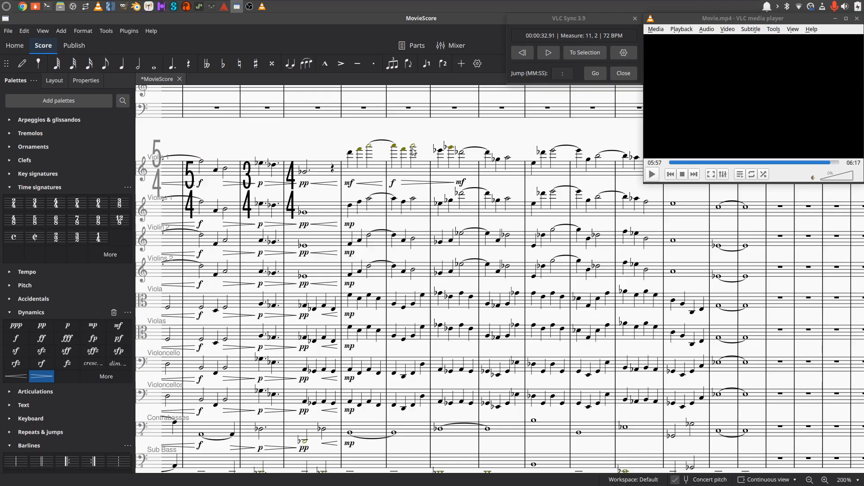
pyautogui.click(305, 172)
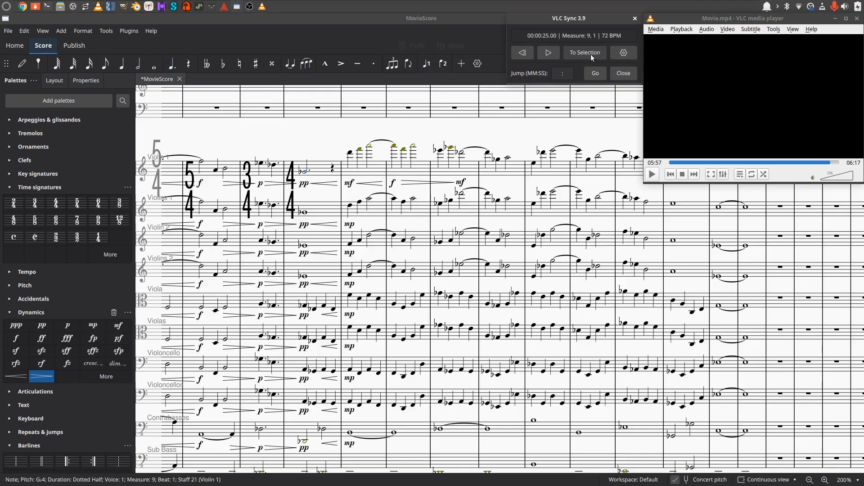
pyautogui.click(548, 52)
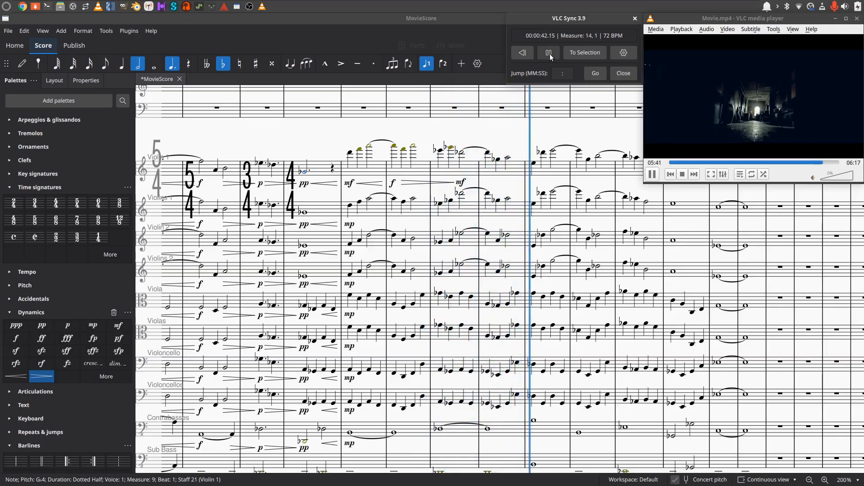
pyautogui.click(549, 53)
# Play the score with the movie from the first note of measure 14 and stop in measure 16.
pyautogui.moveTo(531, 122); pyautogui.dragTo(401, 131)
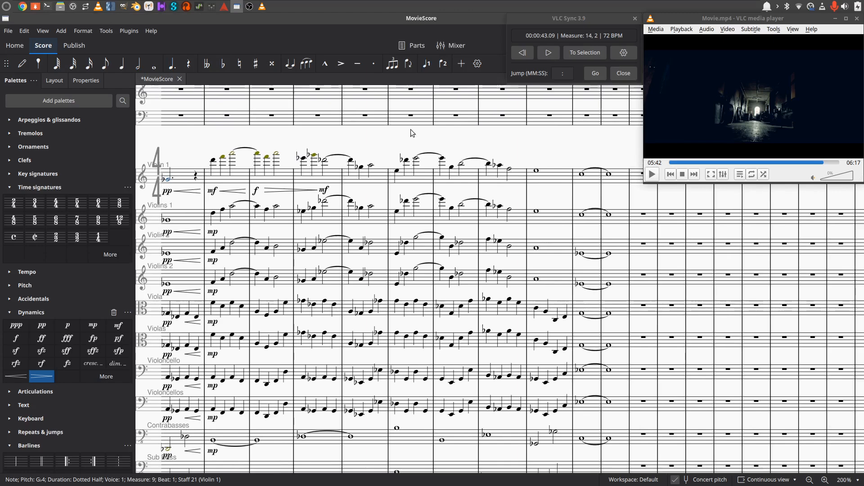
pyautogui.moveTo(418, 143); pyautogui.dragTo(480, 129)
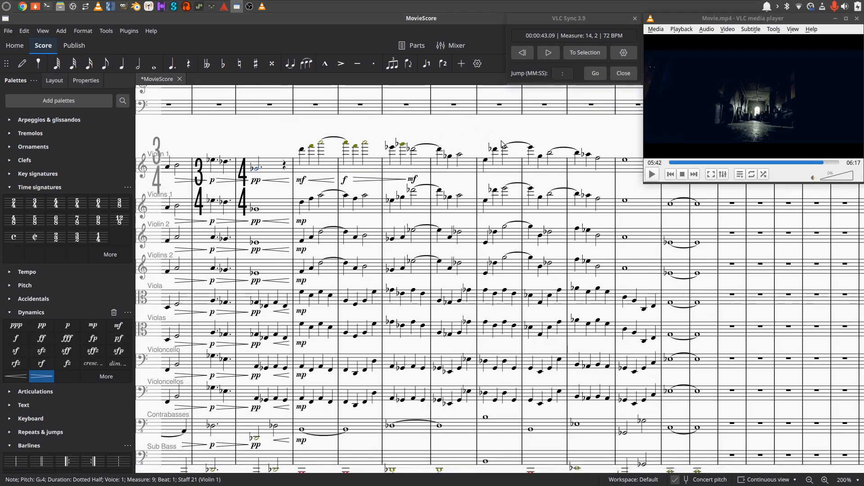
pyautogui.moveTo(498, 141); pyautogui.dragTo(470, 116)
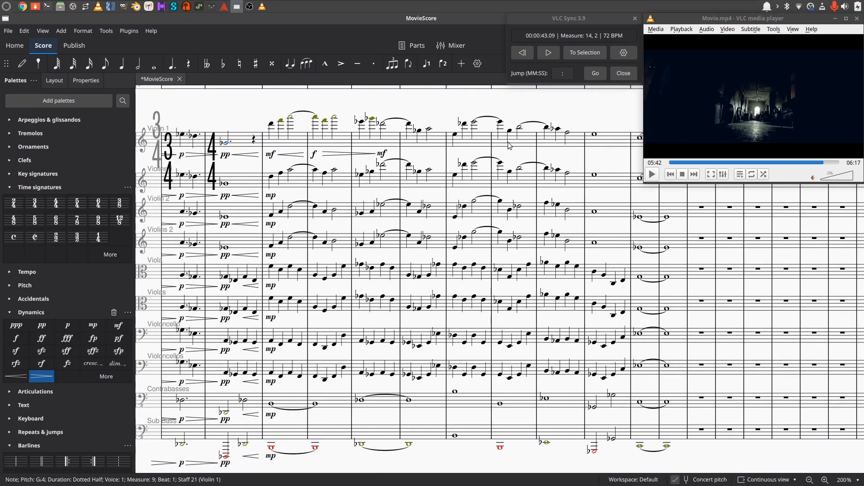
pyautogui.click(455, 134)
pyautogui.click(574, 54)
pyautogui.click(553, 53)
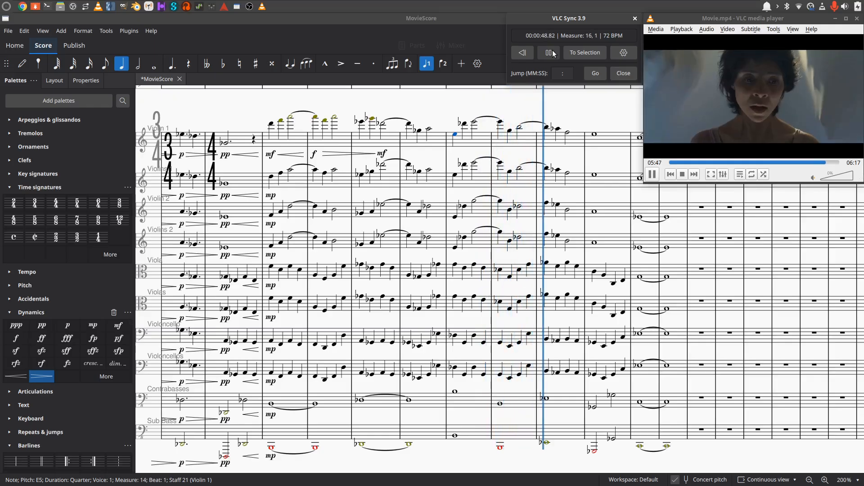
pyautogui.click(553, 53)
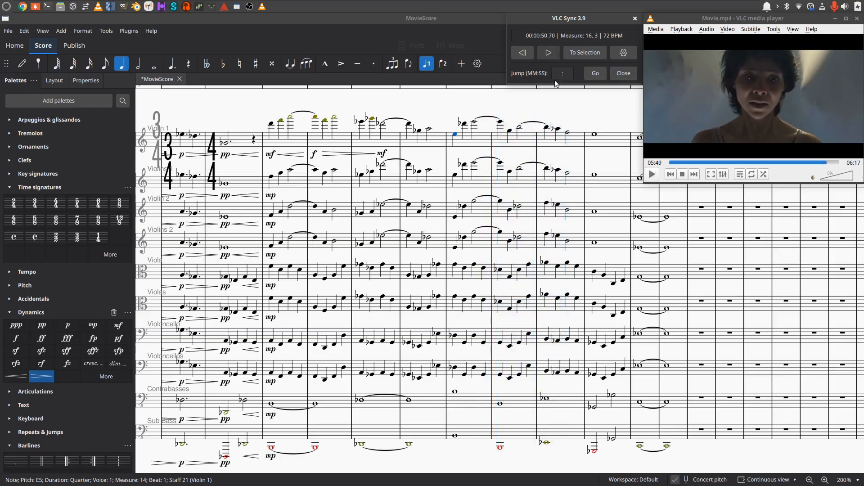
# Place a double barline at the end of measure 15.
pyautogui.moveTo(563, 124); pyautogui.dragTo(371, 148)
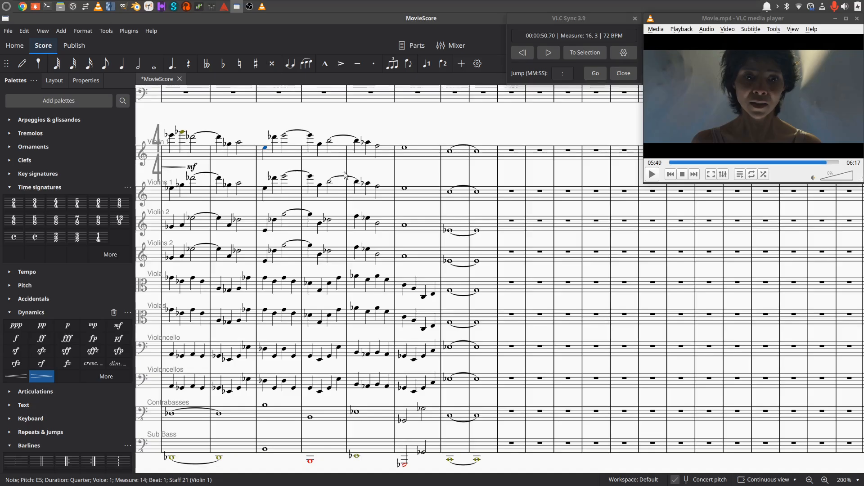
pyautogui.click(343, 156)
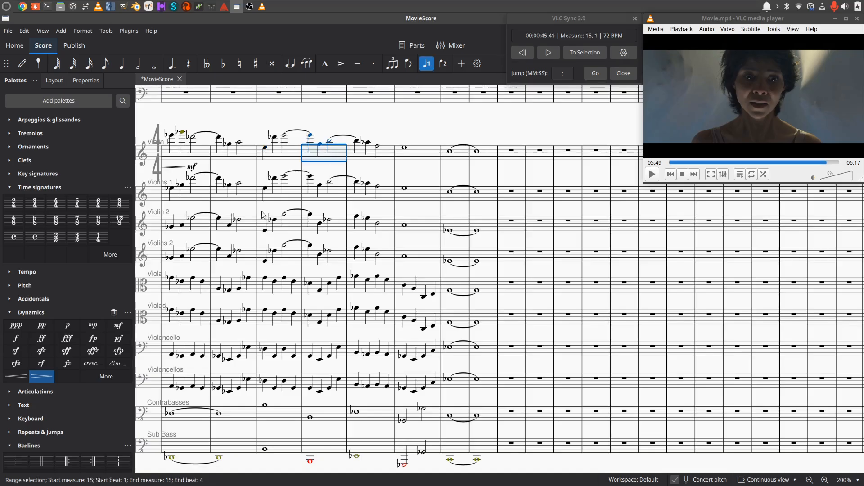
pyautogui.click(47, 457)
# Raise the Violin 1 notes in measures 16 through 19 by one octave.
pyautogui.moveTo(421, 174); pyautogui.dragTo(486, 182)
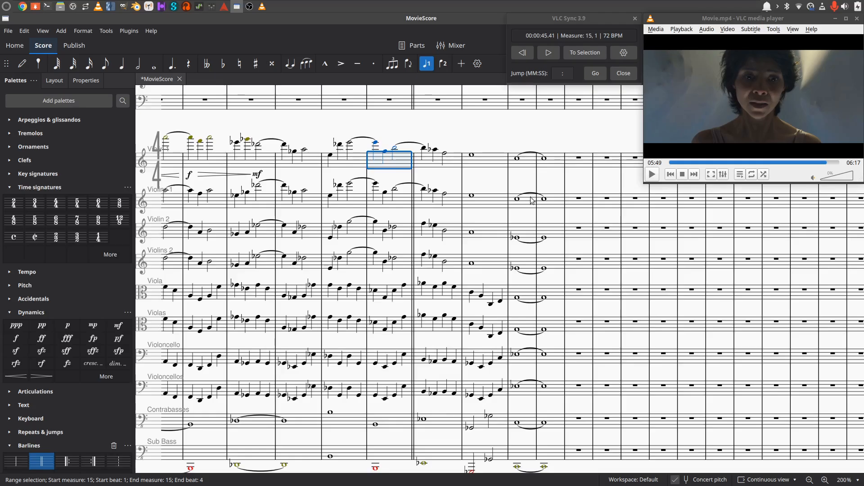
pyautogui.moveTo(450, 182); pyautogui.dragTo(386, 186)
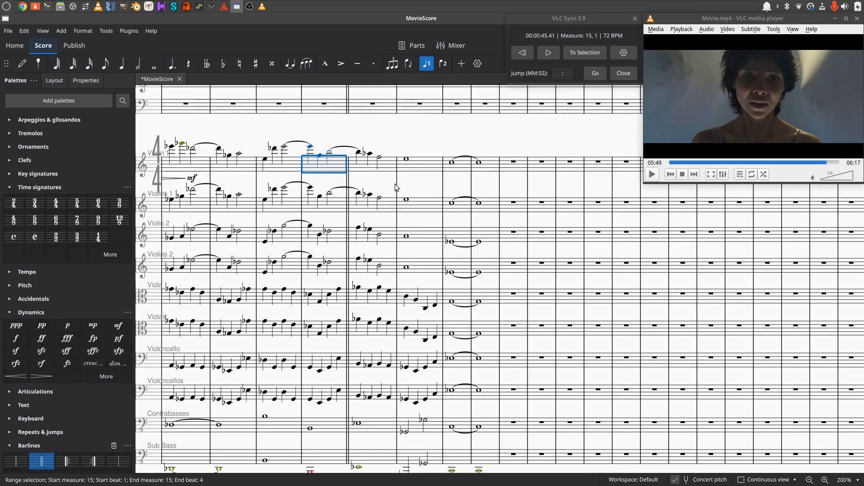
pyautogui.moveTo(390, 180); pyautogui.dragTo(442, 172)
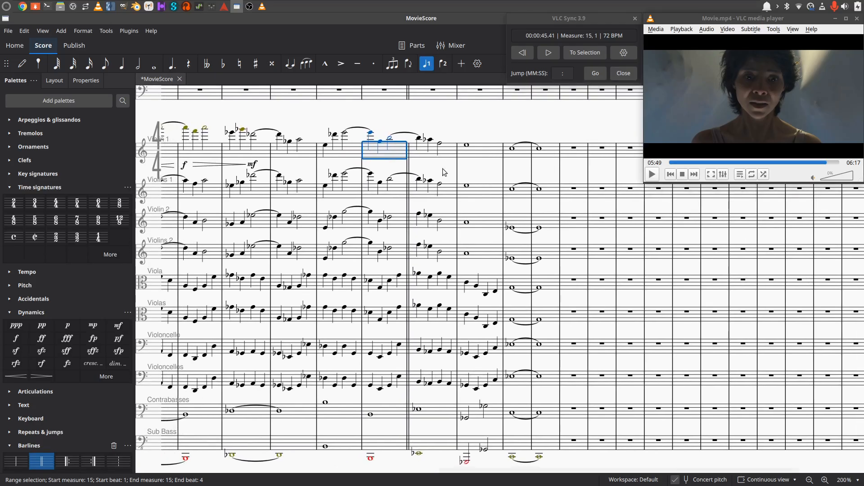
pyautogui.press('Escape')
pyautogui.click(418, 155)
pyautogui.hotkey('shift', 'Right')
pyautogui.hotkey('shift', 'Right')
pyautogui.hotkey('shift', 'Right')
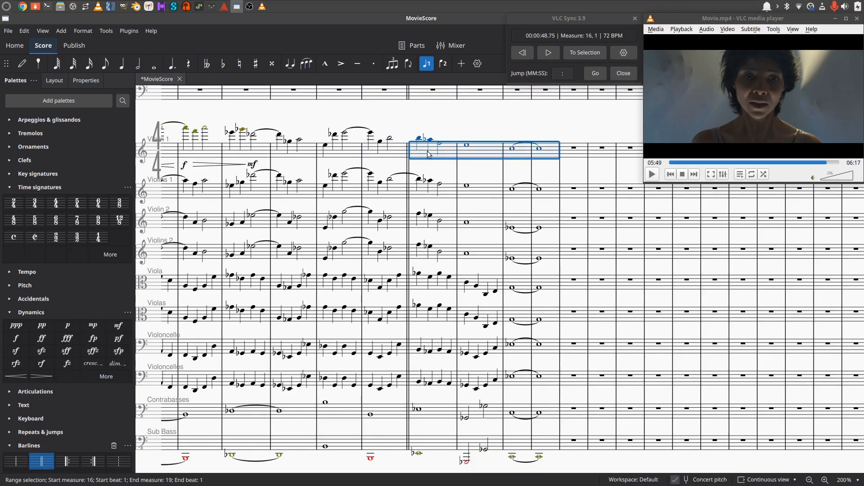
pyautogui.hotkey('ctrl', 'Up')
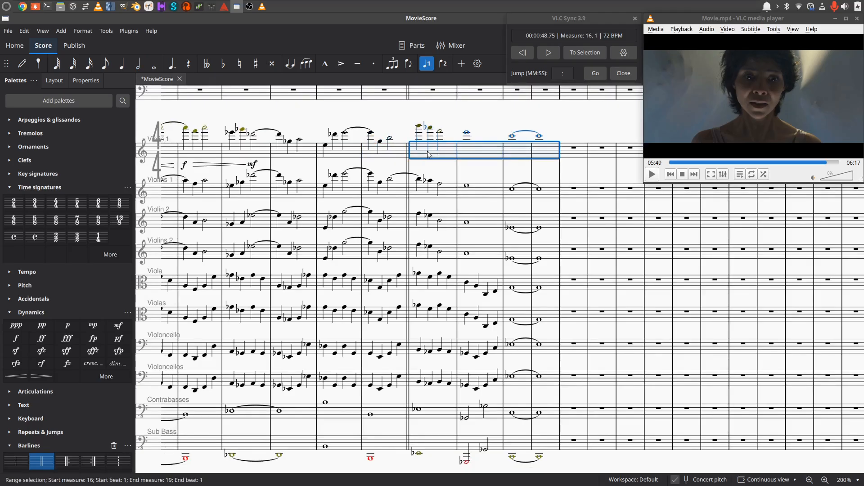
# Raise the Violin 2 notes in measures 16 through 19 by one octave.
pyautogui.click(424, 227)
pyautogui.hotkey('shift', 'Right')
pyautogui.hotkey('shift', 'Right')
pyautogui.hotkey('shift', 'Right')
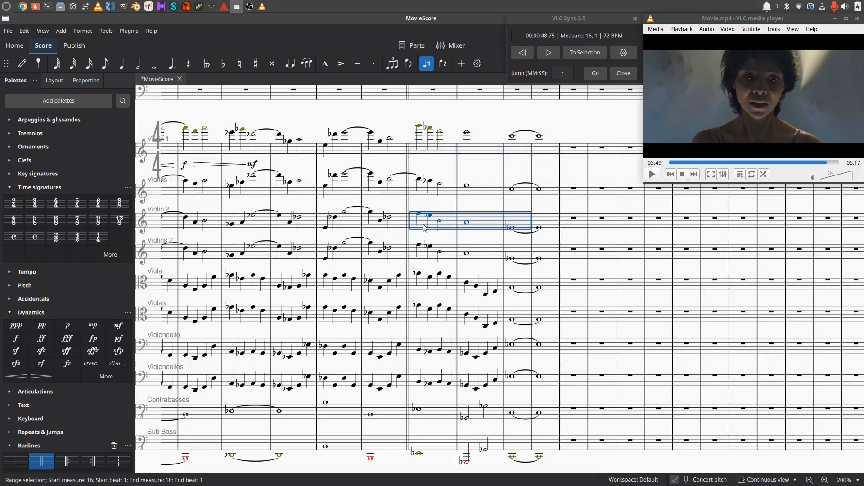
pyautogui.hotkey('ctrl', 'Up')
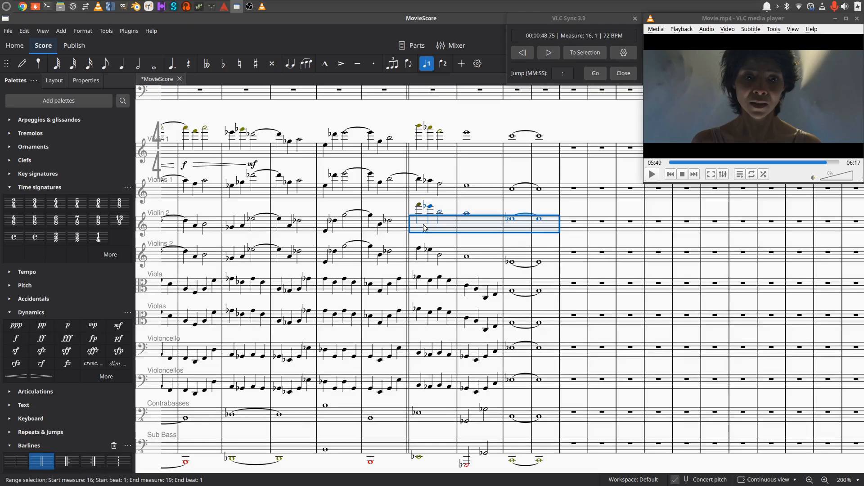
pyautogui.press('Escape')
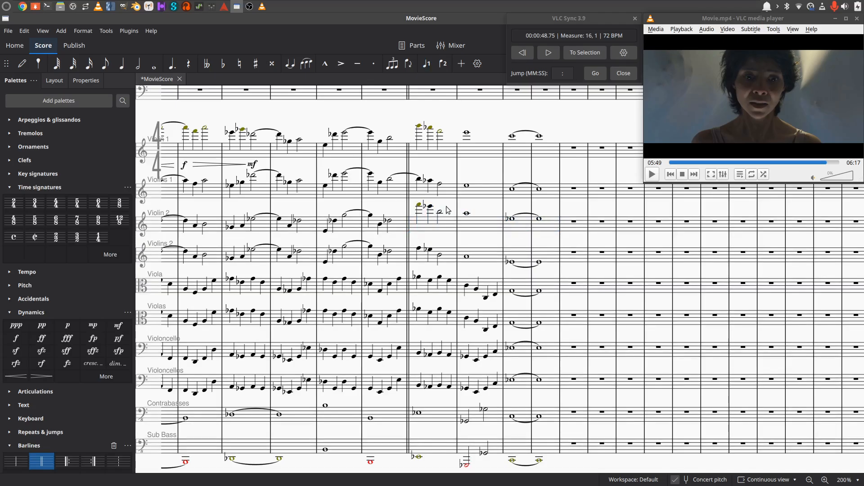
# Play the score with the movie from the first note of measure 14 and stop in measure 19.
pyautogui.hscroll(-2, 441, 168)
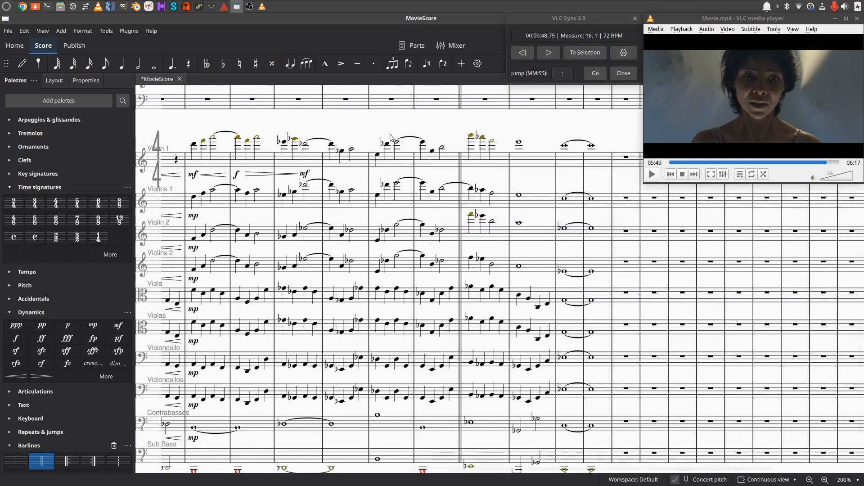
pyautogui.click(378, 155)
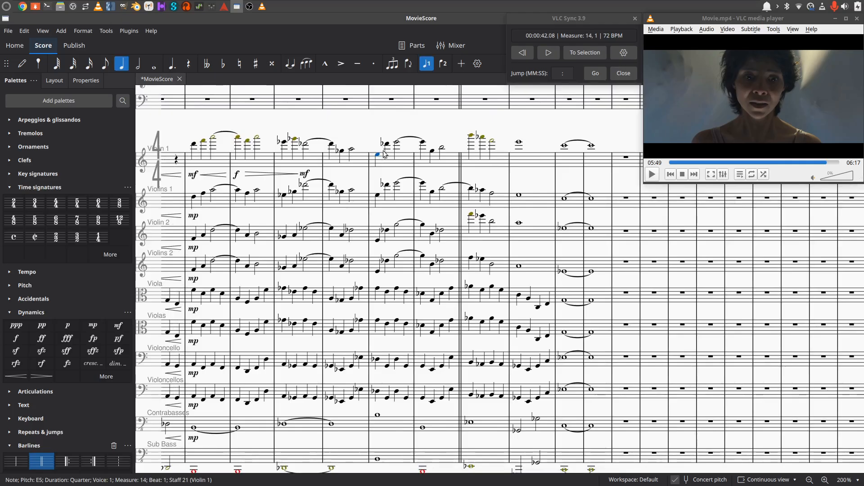
pyautogui.click(569, 53)
pyautogui.click(547, 53)
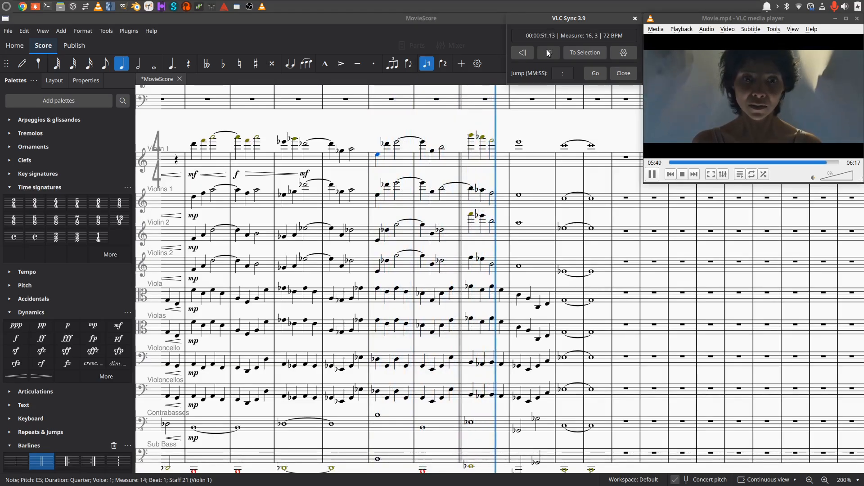
pyautogui.click(549, 53)
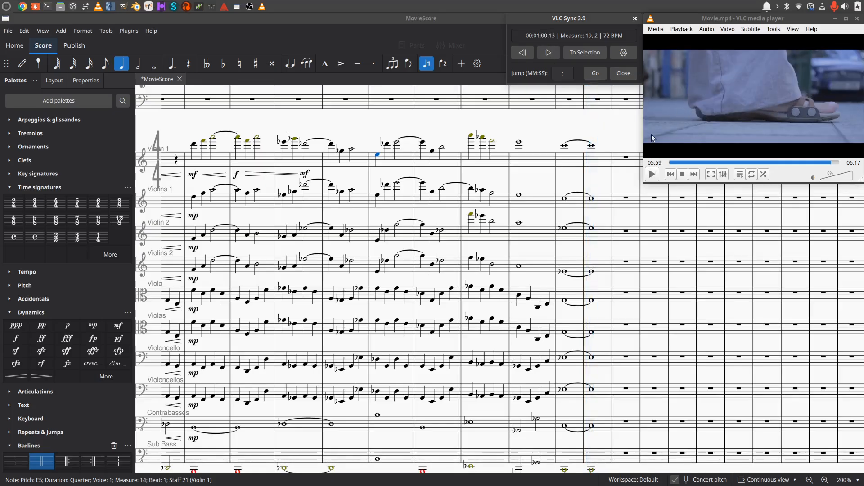
# Play the score with the movie from the first note of measure 13 and stop in measure 14.
pyautogui.moveTo(550, 127); pyautogui.dragTo(609, 143)
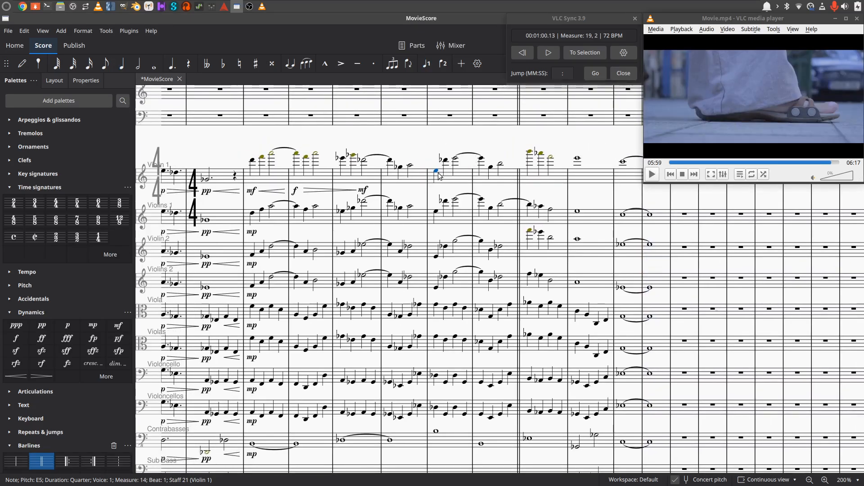
pyautogui.click(390, 160)
pyautogui.click(548, 54)
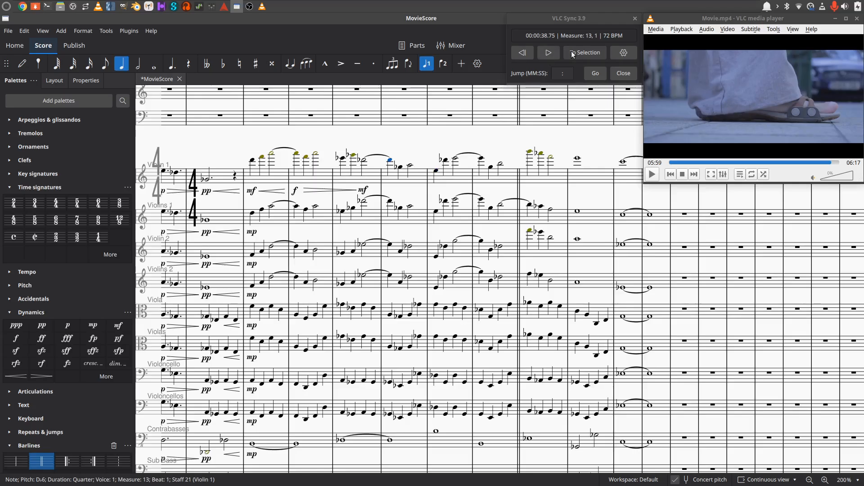
pyautogui.click(549, 53)
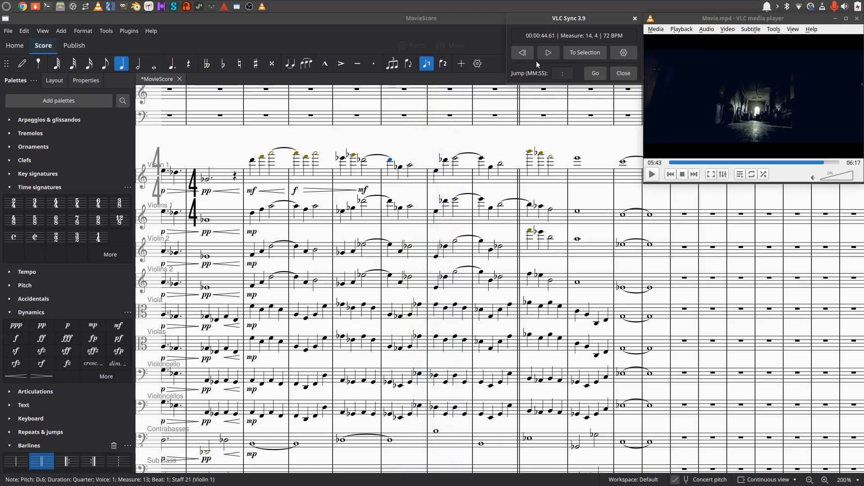
# Shorten the beat 1 notes of measure 14 to eighth notes in all staves from Violin 1 through Violoncellos.
pyautogui.click(436, 171)
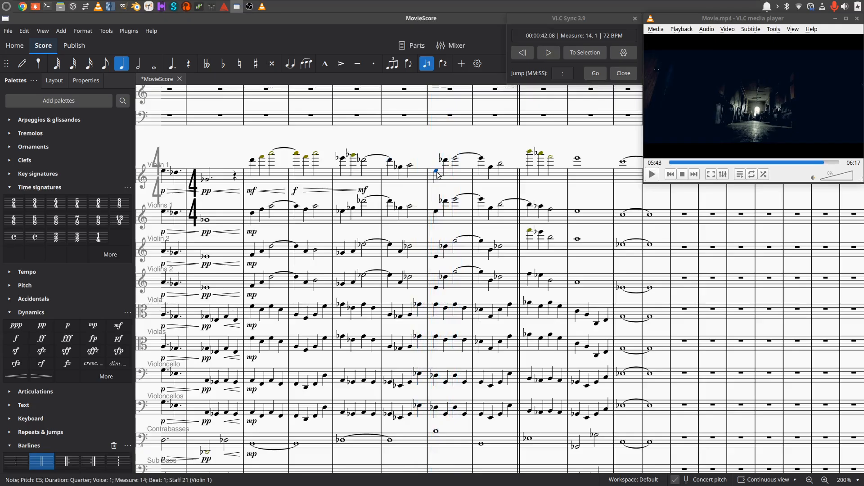
pyautogui.hotkey('shift', 'Down')
pyautogui.hotkey('shift', 'Down')
pyautogui.hotkey('shift', 'Down')
pyautogui.hotkey('shift', 'Down')
pyautogui.hotkey('shift', 'Down')
pyautogui.hotkey('shift', 'Down')
pyautogui.hotkey('shift', 'Down')
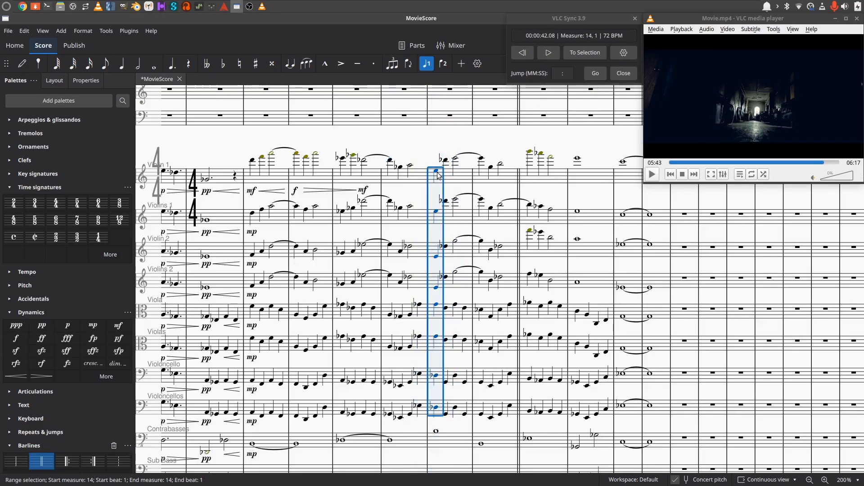
pyautogui.click(104, 63)
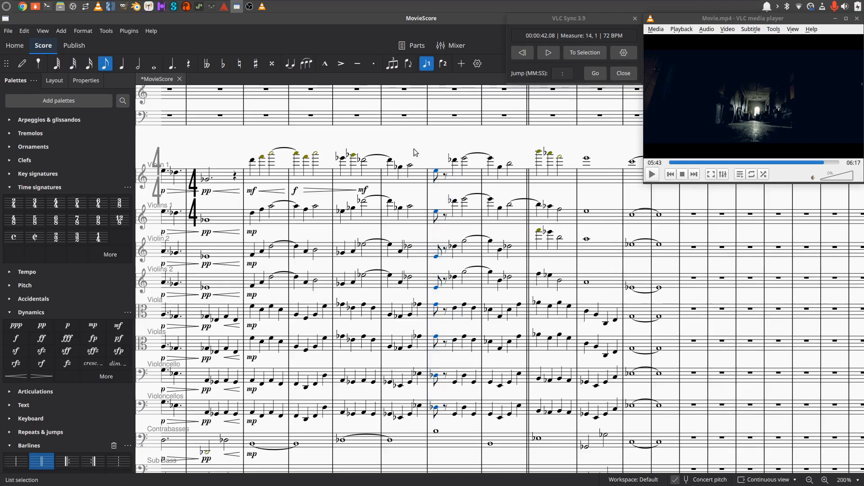
# Try to copy the beat 2 notes of measure 14 onto the eighth rests at beat 1.5 in the upper string staves.
pyautogui.click(455, 162)
pyautogui.hotkey('shift', 'Down')
pyautogui.hotkey('shift', 'Down')
pyautogui.hotkey('shift', 'Down')
pyautogui.hotkey('shift', 'Down')
pyautogui.hotkey('shift', 'Down')
pyautogui.hotkey('shift', 'Down')
pyautogui.hotkey('shift', 'Down')
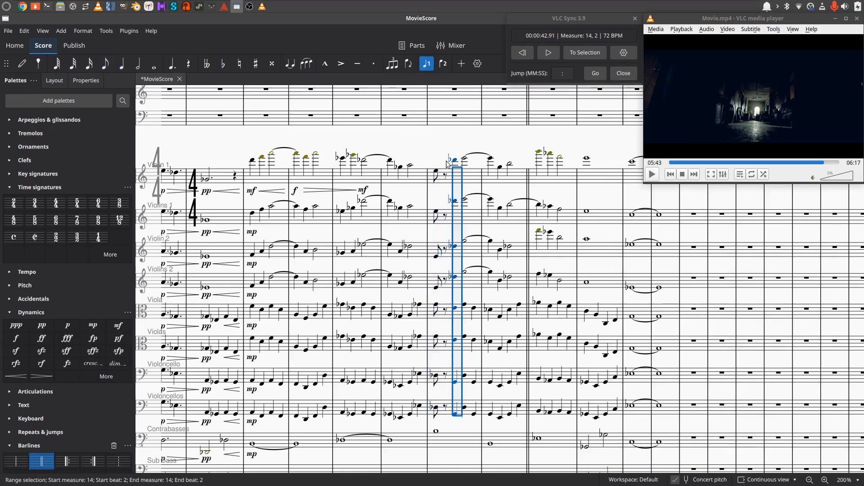
pyautogui.click(445, 175)
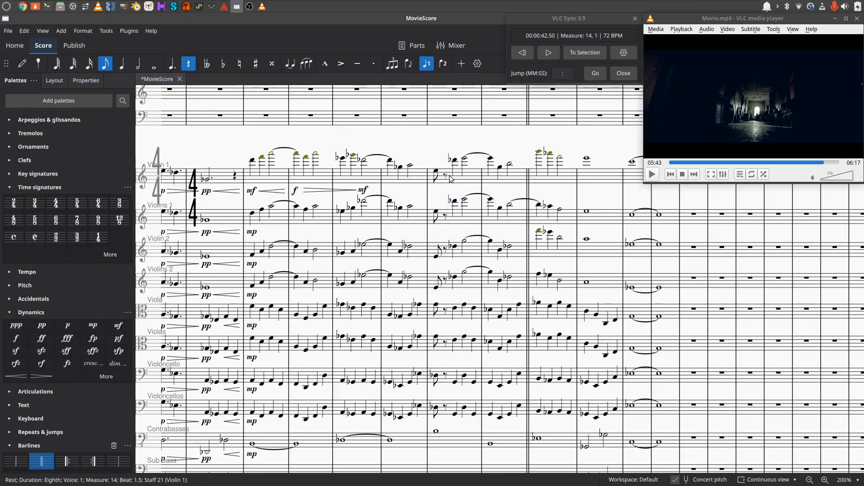
pyautogui.hotkey('ctrl', 'v')
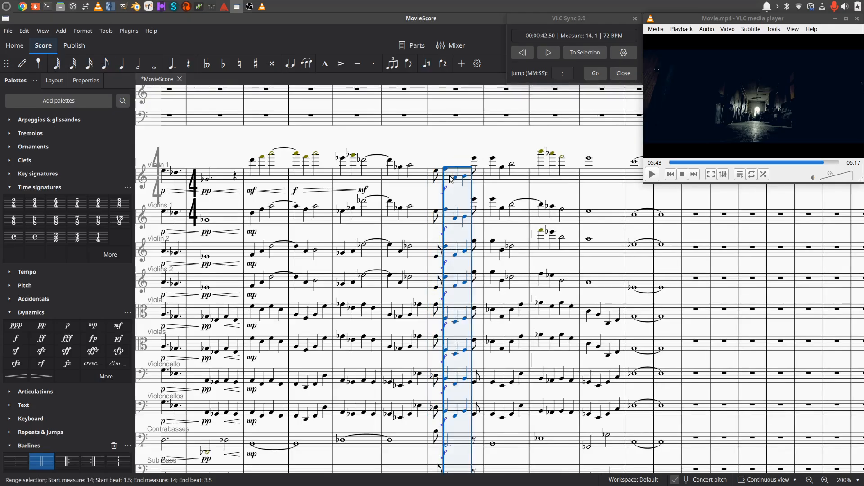
pyautogui.hotkey('ctrl', 'z')
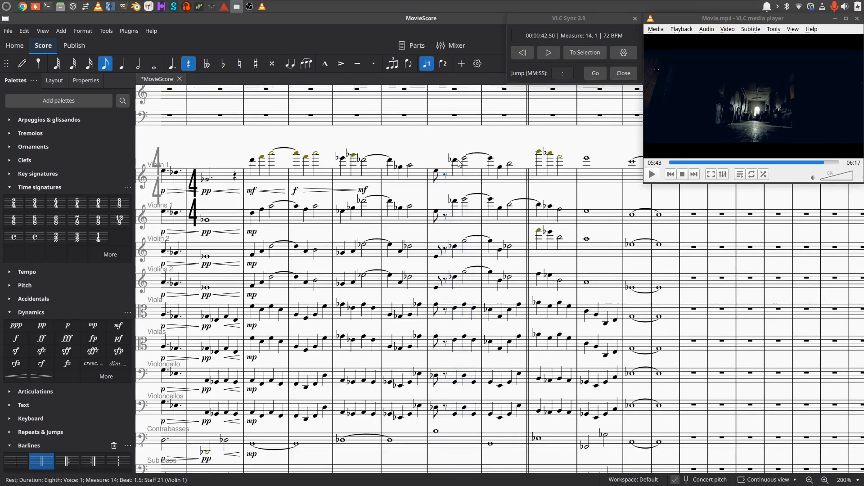
# Copy the beat 2 notes of measure 14 onto beat 1.5 from Violin 1 through Violoncellos and shorten the copies to eighth notes.
pyautogui.click(455, 161)
pyautogui.hotkey('shift', 'Down')
pyautogui.hotkey('shift', 'Down')
pyautogui.hotkey('shift', 'Down')
pyautogui.hotkey('shift', 'Down')
pyautogui.hotkey('shift', 'Down')
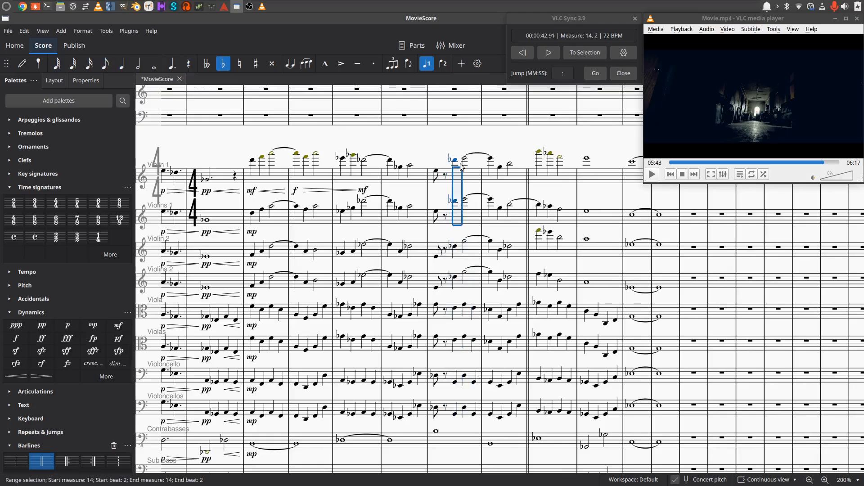
pyautogui.hotkey('shift', 'Down')
pyautogui.hotkey('shift', 'Down')
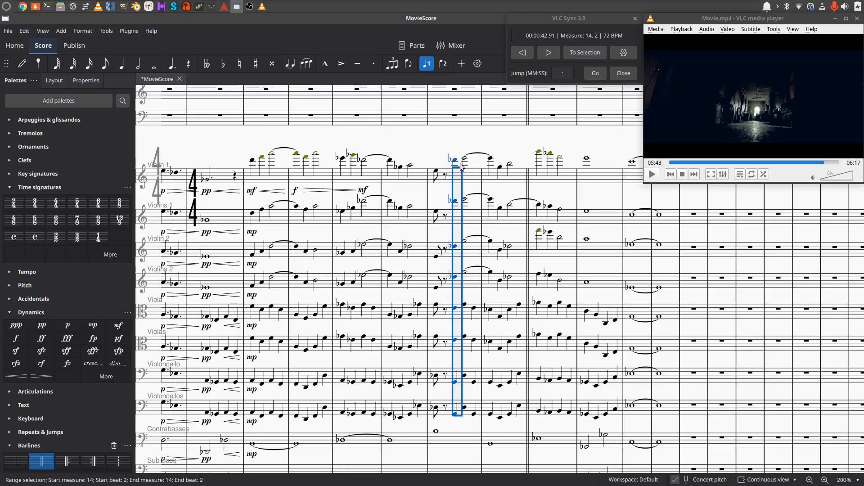
pyautogui.click(444, 176)
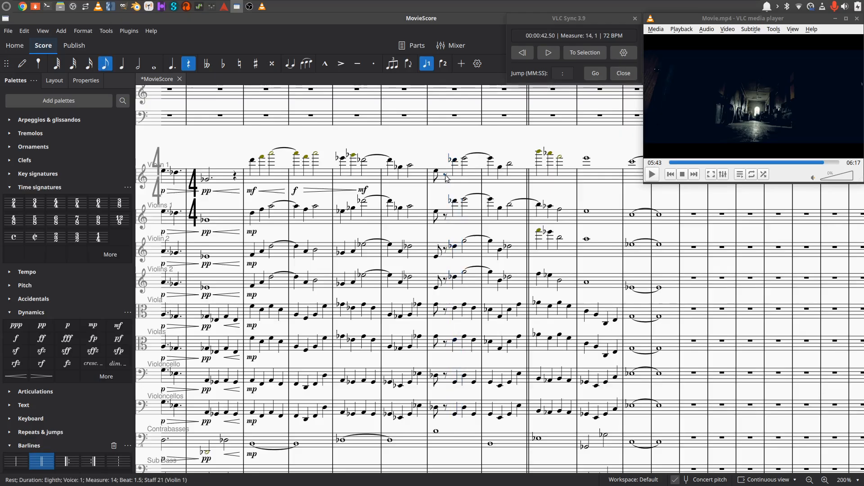
pyautogui.hotkey('shift', 'Down')
pyautogui.hotkey('shift', 'Down')
pyautogui.hotkey('shift', 'Down')
pyautogui.hotkey('shift', 'Down')
pyautogui.hotkey('shift', 'Down')
pyautogui.hotkey('shift', 'Down')
pyautogui.hotkey('shift', 'Down')
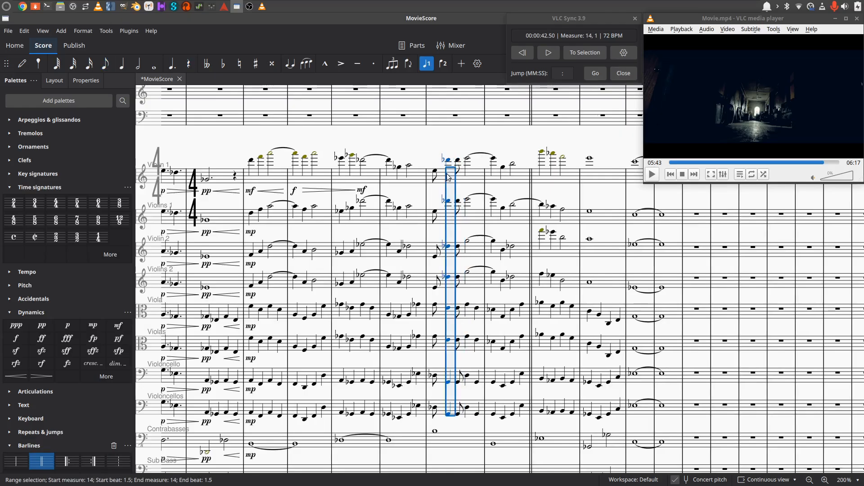
pyautogui.click(105, 63)
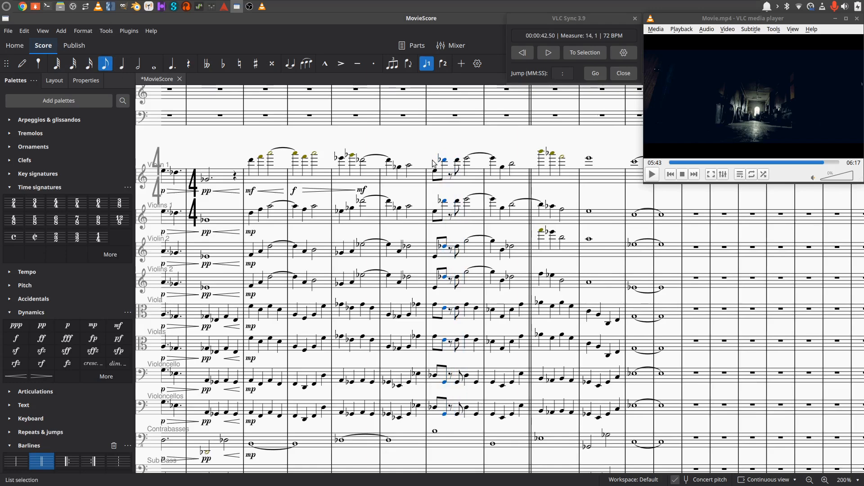
# Copy the beat 3 half notes of measure 14 in the four violin staves to beat 2 and make them dotted halves.
pyautogui.click(466, 159)
pyautogui.hotkey('shift', 'Down')
pyautogui.hotkey('shift', 'Down')
pyautogui.hotkey('shift', 'Down')
pyautogui.hotkey('shift', 'Down')
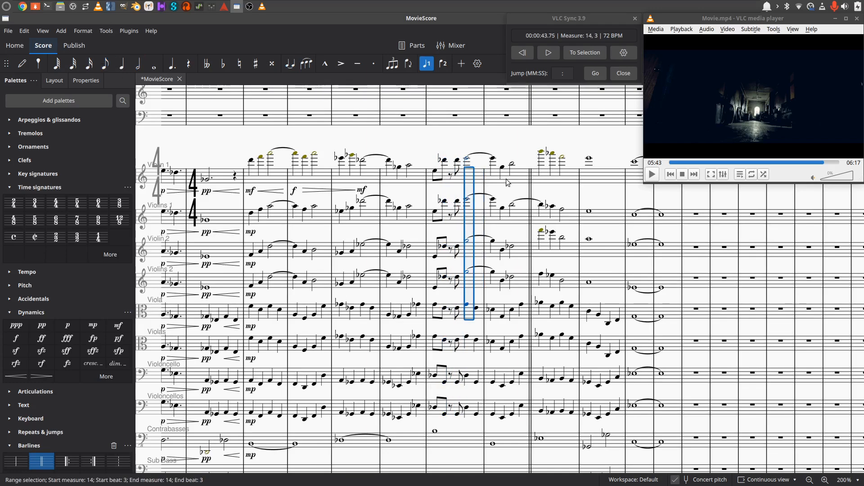
pyautogui.hotkey('shift', 'Up')
pyautogui.hotkey('shift', 'Right')
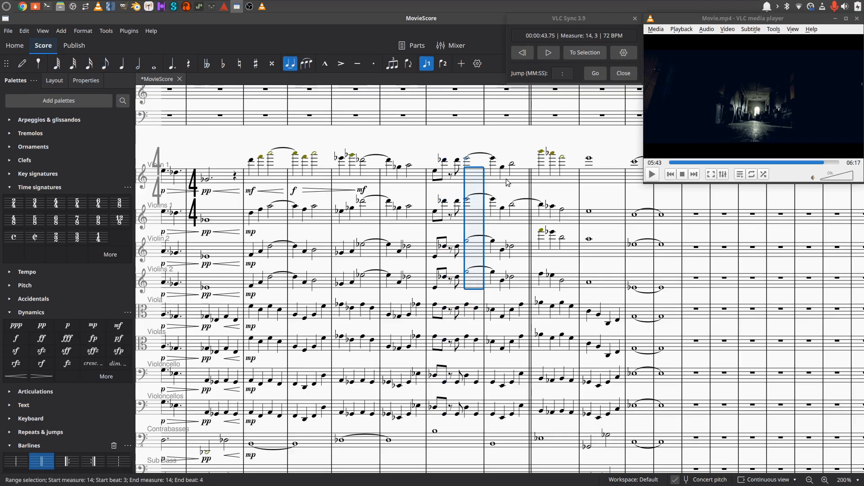
pyautogui.click(457, 161)
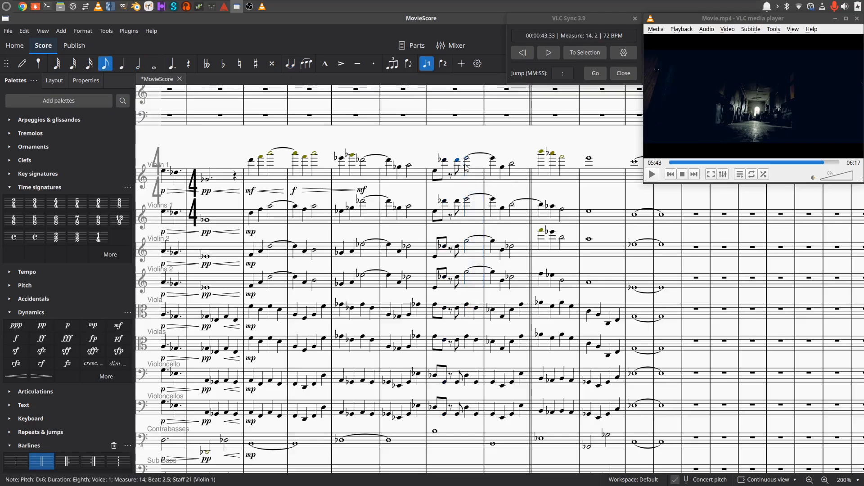
pyautogui.hotkey('ctrl', 'v')
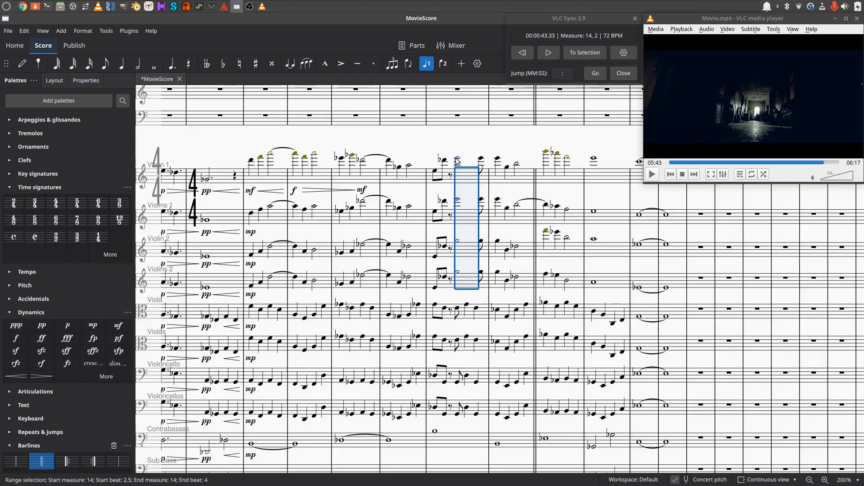
pyautogui.click(451, 176)
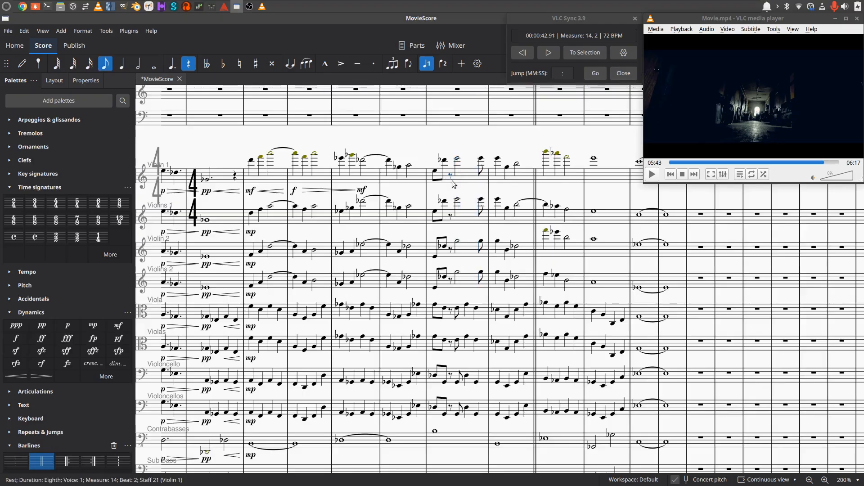
pyautogui.hotkey('ctrl', 'v')
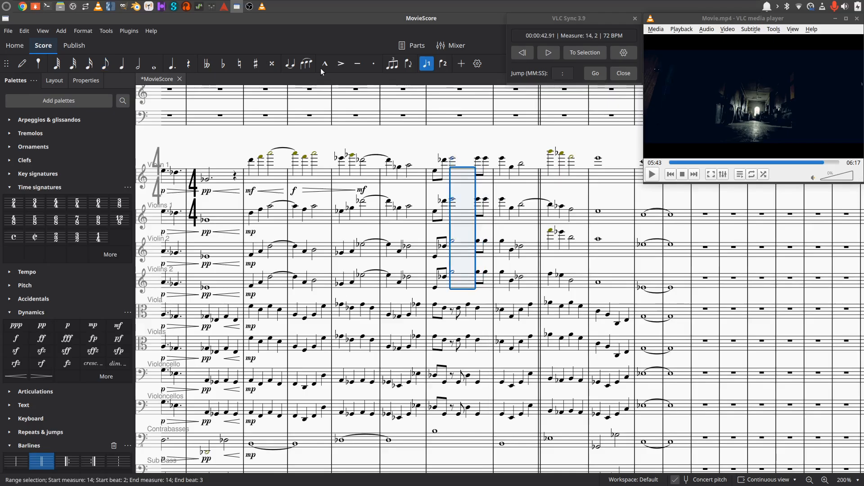
pyautogui.click(172, 64)
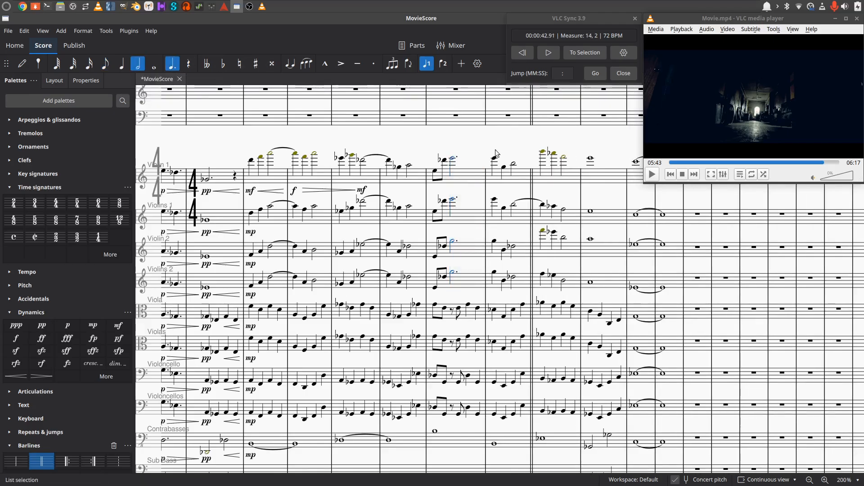
# Lengthen the beat 1.5 eighth notes of measure 14 in the viola and cello staves to dotted quarter notes.
pyautogui.click(445, 308)
pyautogui.keyDown('ctrl'); pyautogui.click(445, 341); pyautogui.keyUp('ctrl')
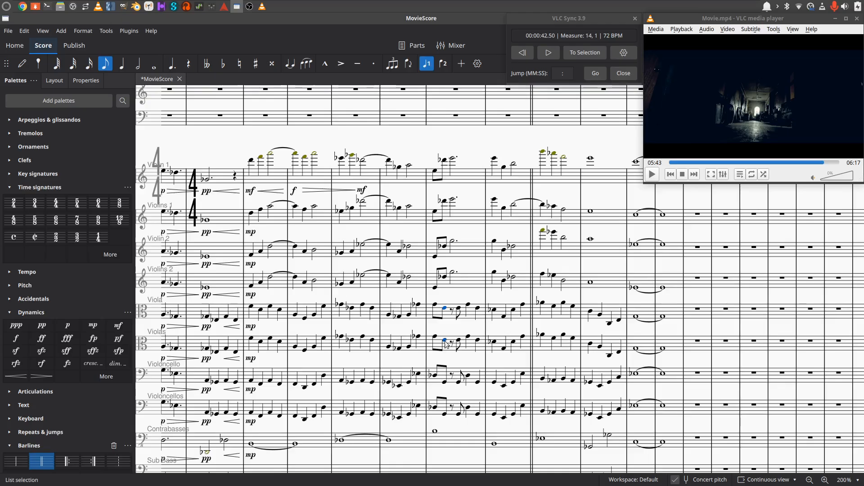
pyautogui.keyDown('ctrl'); pyautogui.click(445, 383); pyautogui.keyUp('ctrl')
pyautogui.click(121, 63)
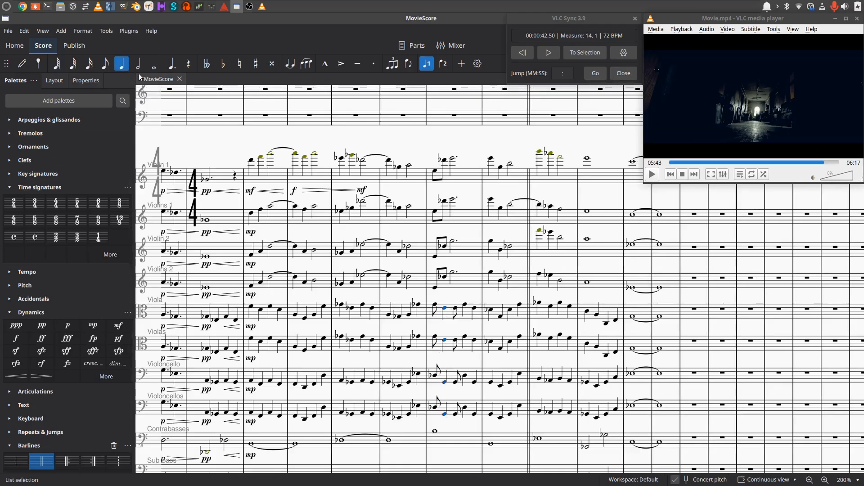
pyautogui.click(172, 63)
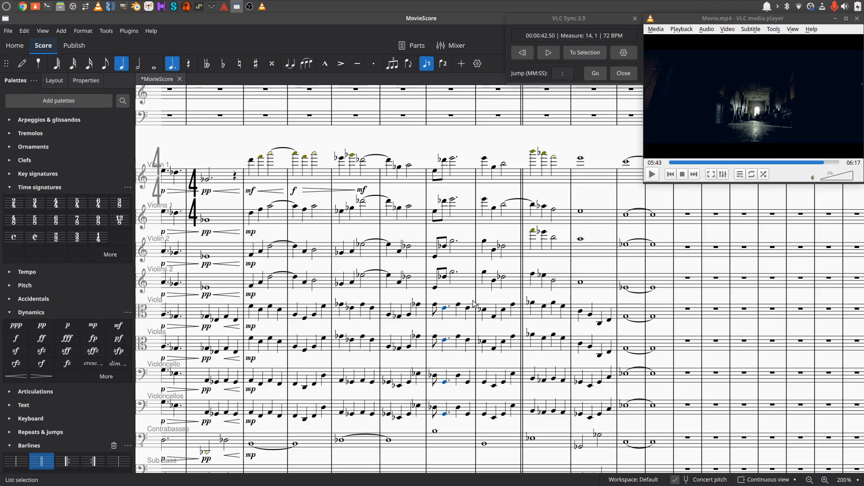
# Play the score with the movie from the first note of measure 10 and stop in measure 14.
pyautogui.click(389, 160)
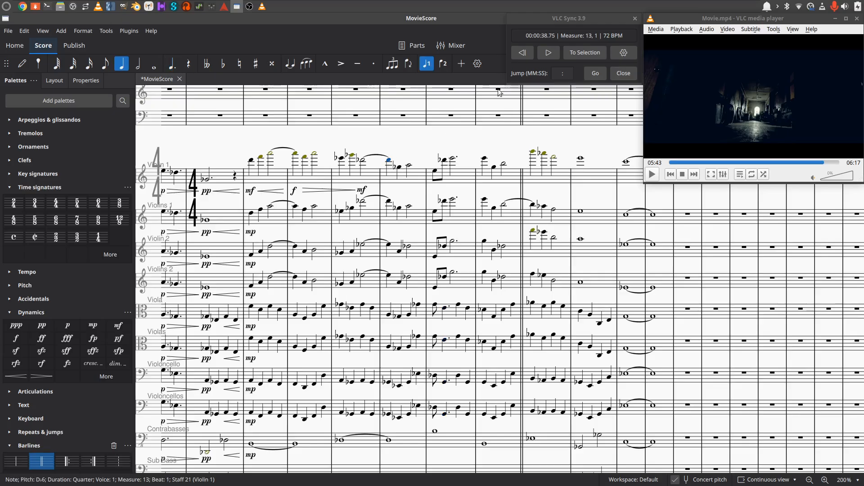
pyautogui.click(250, 160)
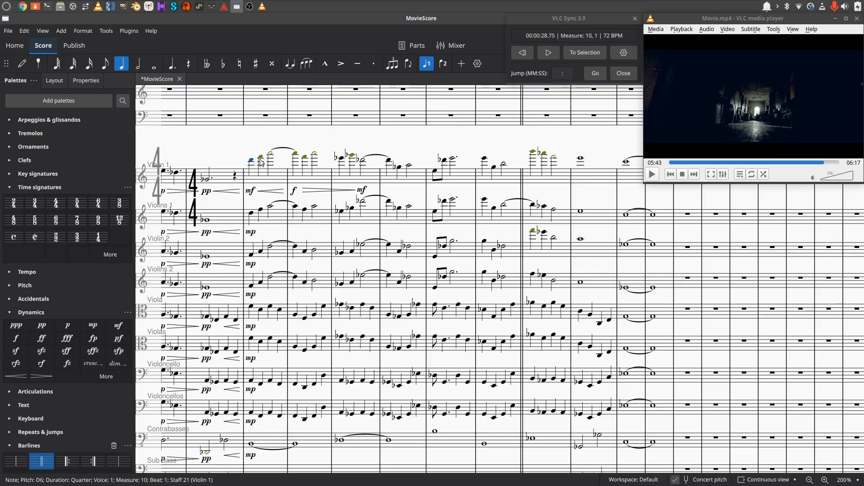
pyautogui.click(566, 57)
pyautogui.click(548, 52)
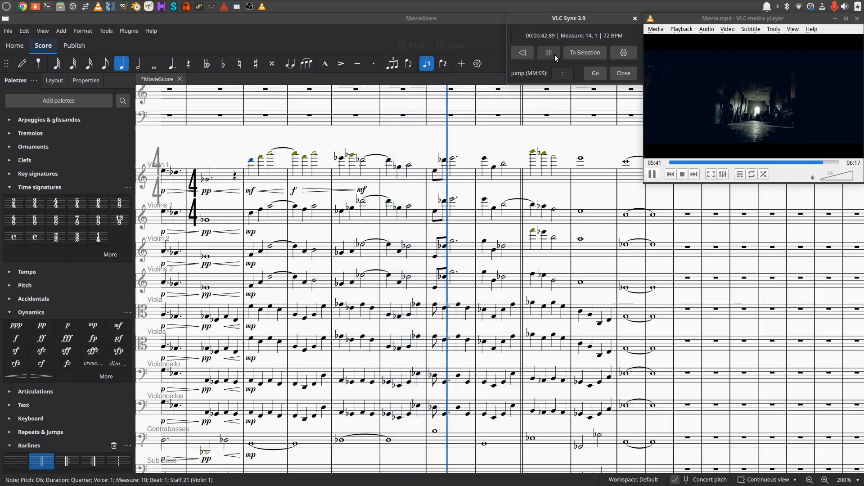
pyautogui.click(554, 55)
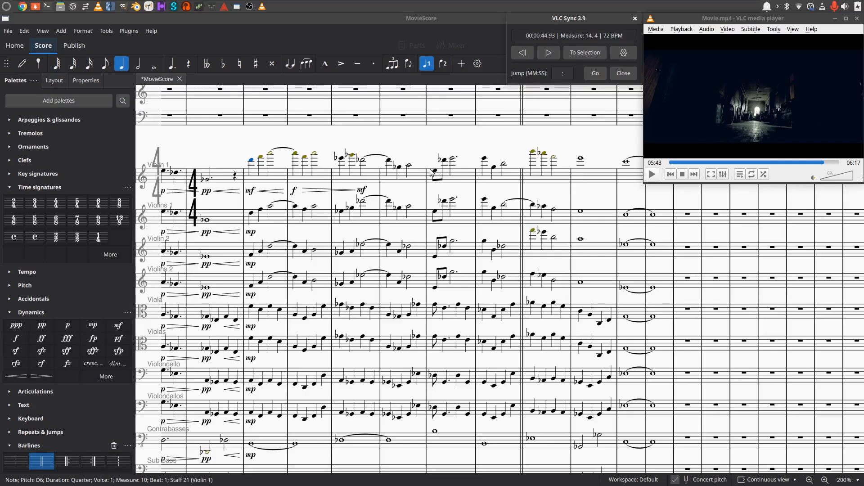
# Add a decrescendo hairpin across measure 13 in all string staves from Violin 1 through Sub Bass.
pyautogui.click(389, 160)
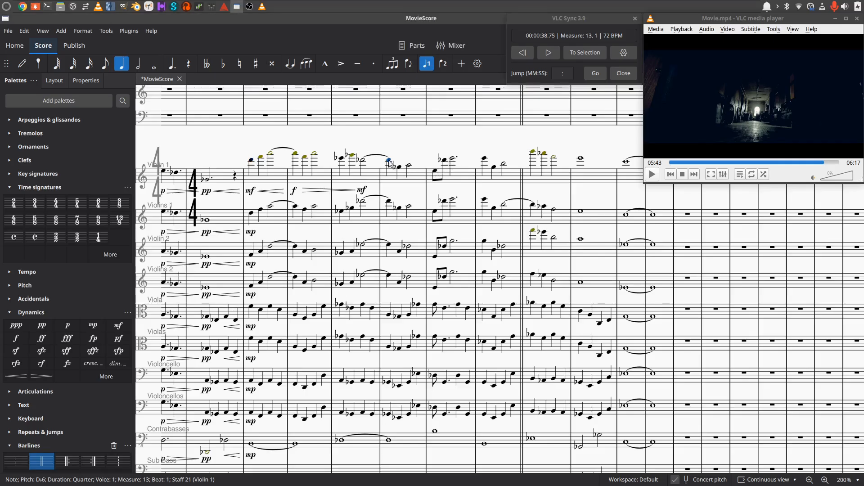
pyautogui.click(406, 179)
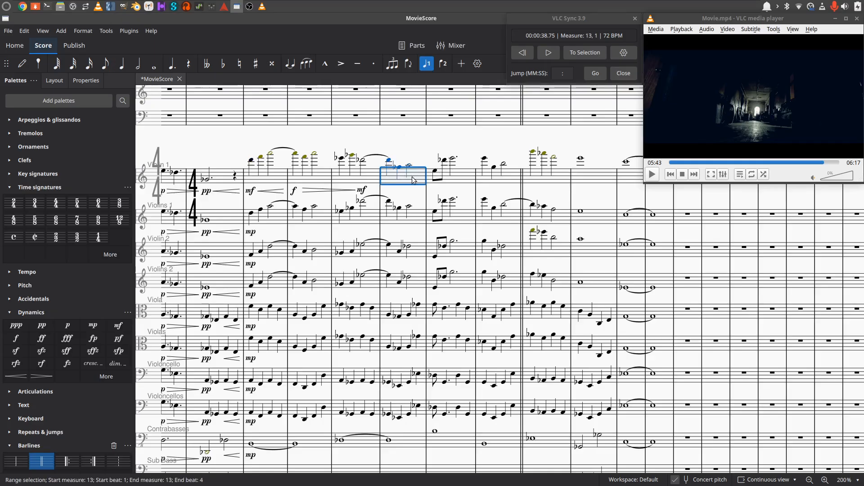
pyautogui.hotkey('shift', 'Down')
pyautogui.hotkey('shift', 'Down')
pyautogui.hotkey('shift', 'Left')
pyautogui.hotkey('shift', 'Down')
pyautogui.hotkey('shift', 'Down')
pyautogui.hotkey('shift', 'Down')
pyautogui.hotkey('shift', 'Down')
pyautogui.hotkey('shift', 'Down')
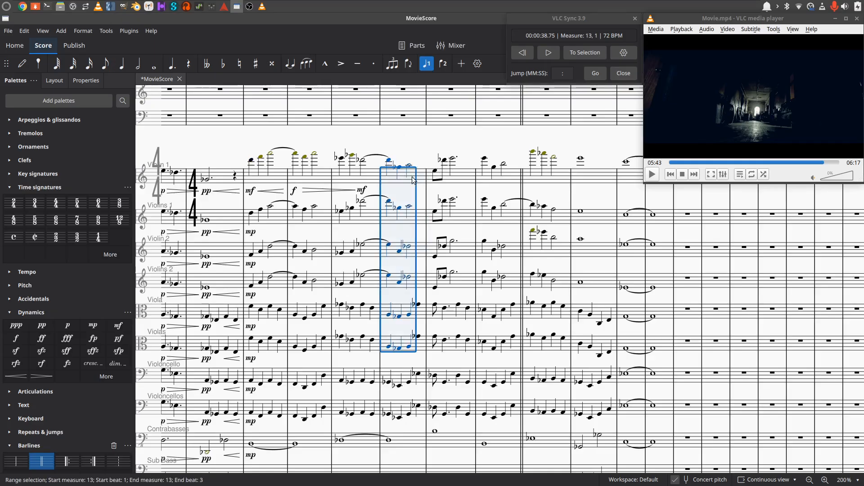
pyautogui.hotkey('shift', 'Right')
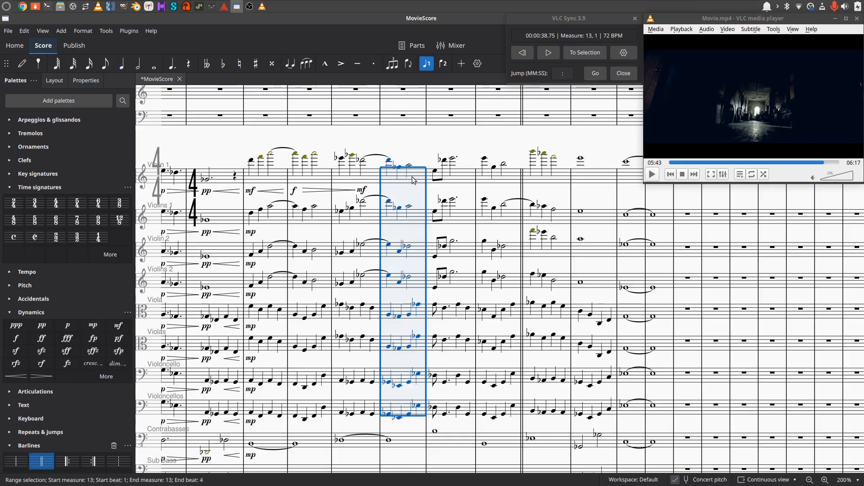
pyautogui.hotkey('shift', 'Right')
pyautogui.hotkey('shift', 'Down')
pyautogui.hotkey('shift', 'Down')
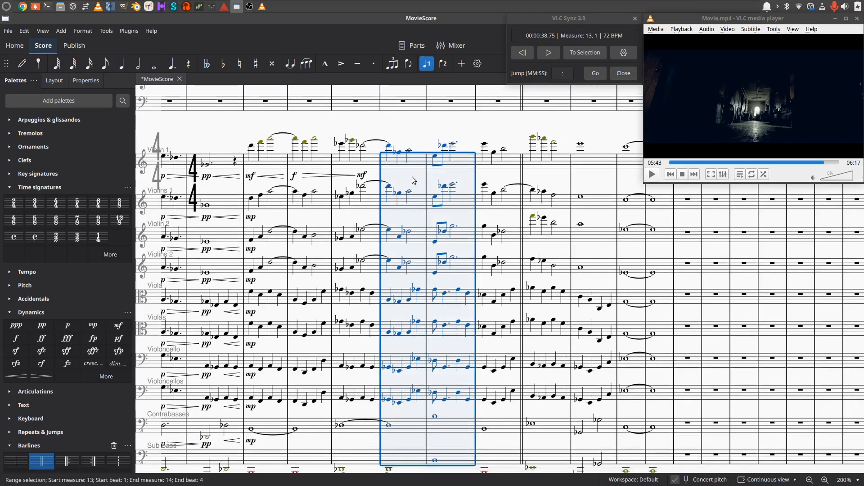
pyautogui.hotkey('shift', 'Left')
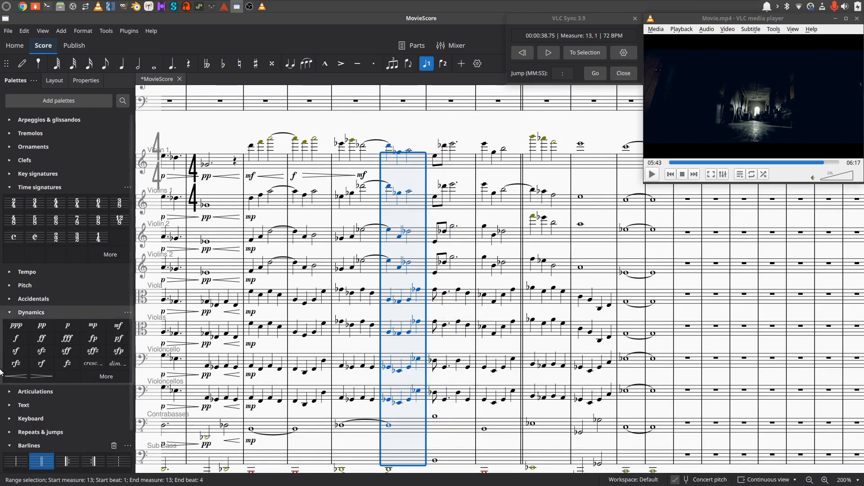
pyautogui.click(42, 376)
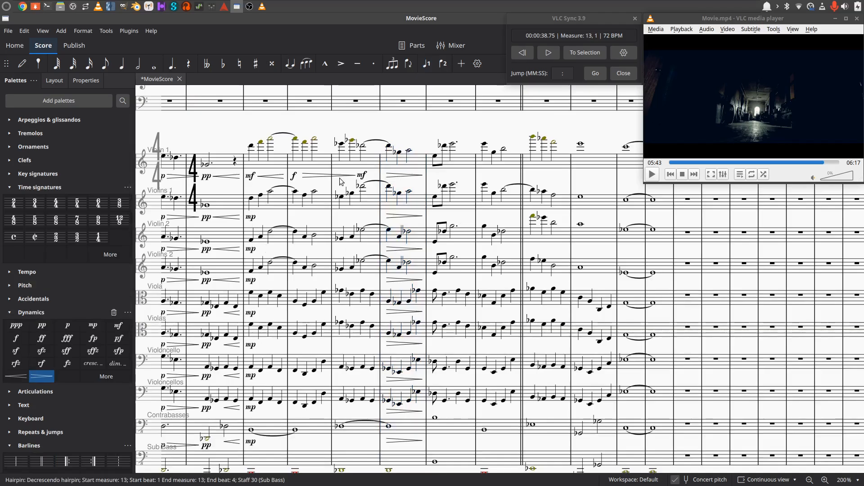
# Add a p dynamic on beat 1 of measure 14 in all violin, viola and cello staves.
pyautogui.click(436, 156)
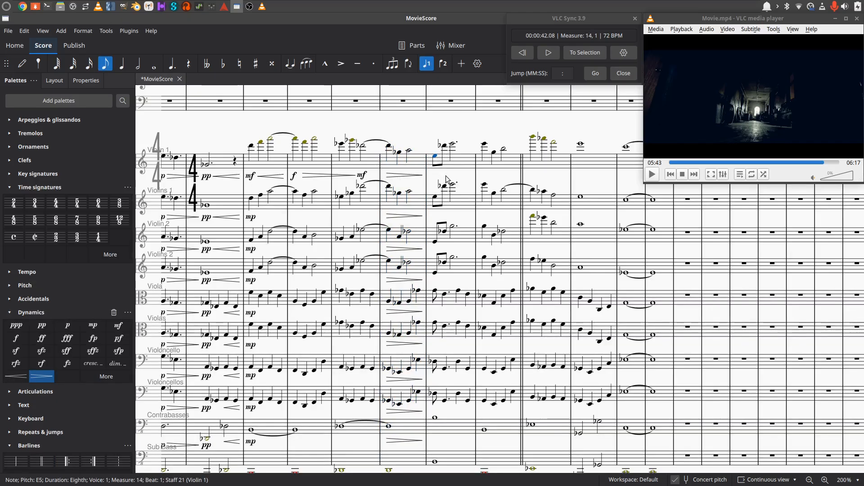
pyautogui.hotkey('shift', 'Down')
pyautogui.hotkey('shift', 'Down')
pyautogui.hotkey('shift', 'Down')
pyautogui.hotkey('shift', 'Down')
pyautogui.hotkey('shift', 'Down')
pyautogui.hotkey('shift', 'Down')
pyautogui.hotkey('shift', 'Down')
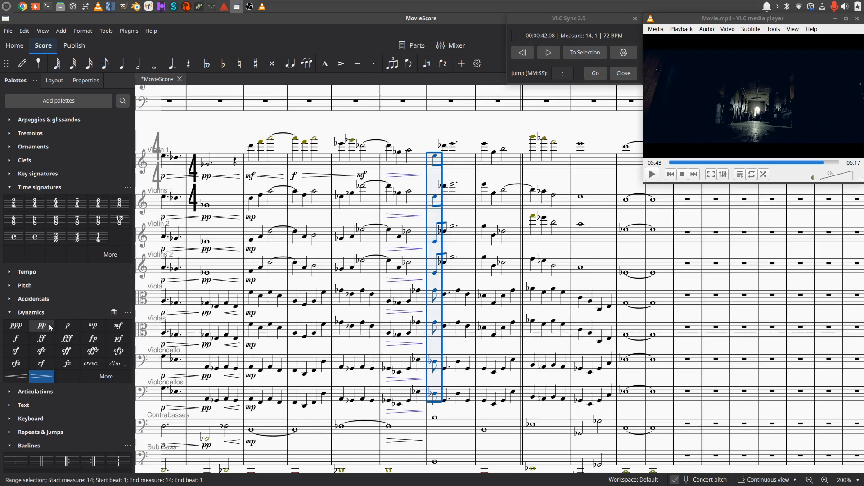
pyautogui.click(66, 326)
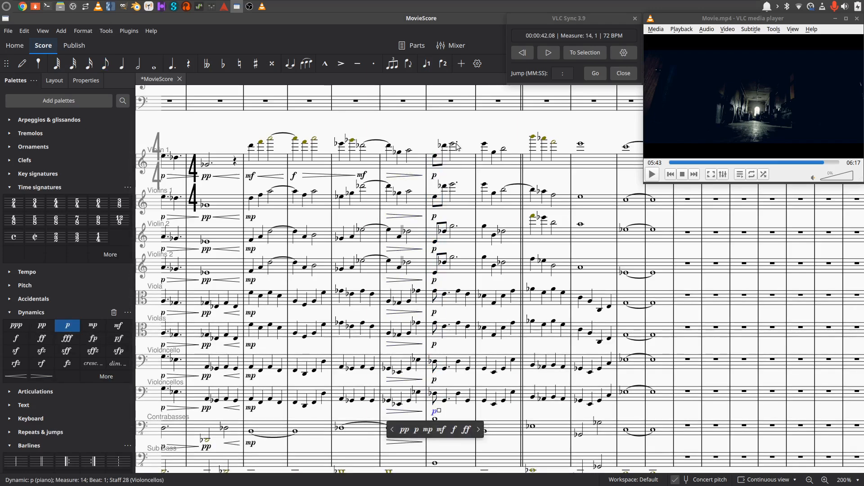
# Add a p dynamic to the measure 14 whole notes in the Contrabasses and Sub Bass staves.
pyautogui.scroll(-3, 440, 333)
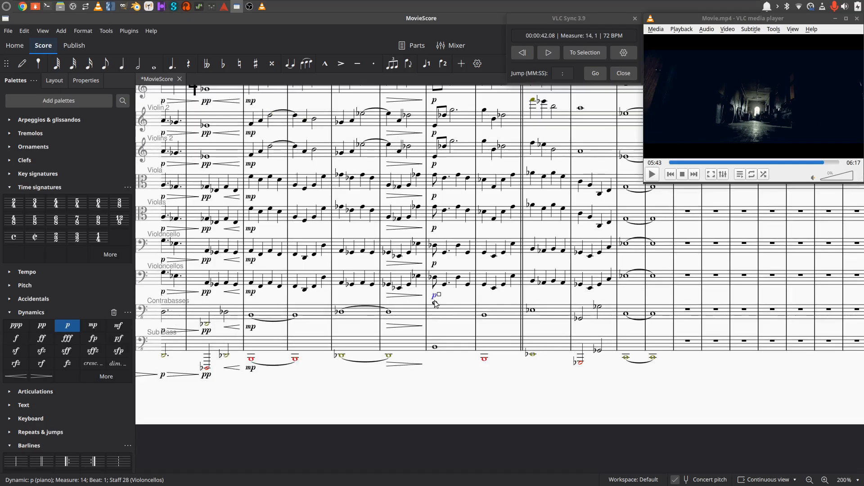
pyautogui.click(436, 302)
pyautogui.keyDown('shift'); pyautogui.click(436, 349); pyautogui.keyUp('shift')
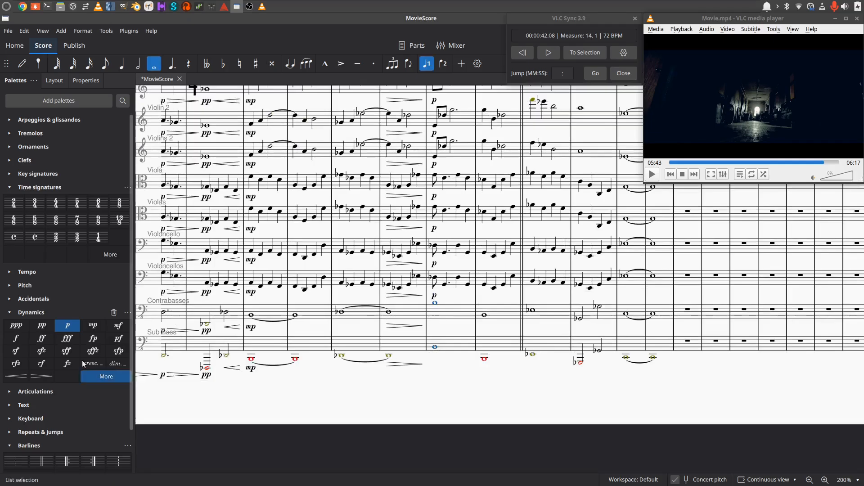
pyautogui.click(67, 325)
# Add an f dynamic to the dotted half notes on beat 2 of measure 14 in the four violin staves.
pyautogui.scroll(2, 478, 220)
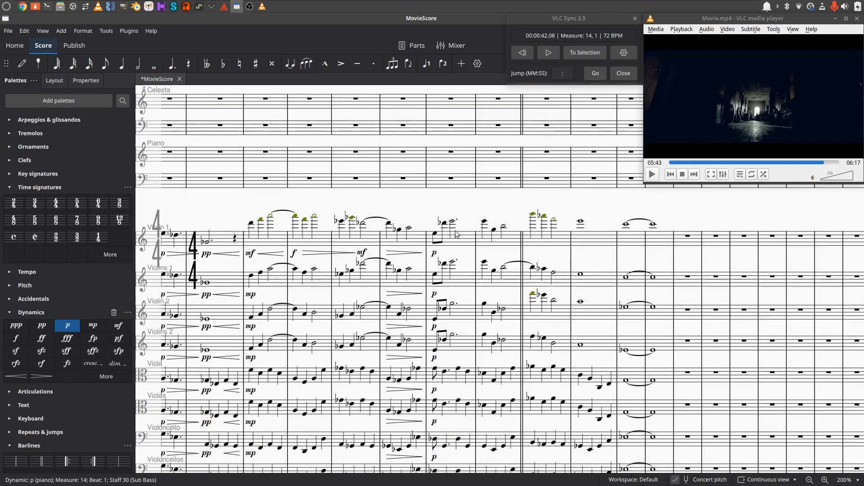
pyautogui.click(453, 225)
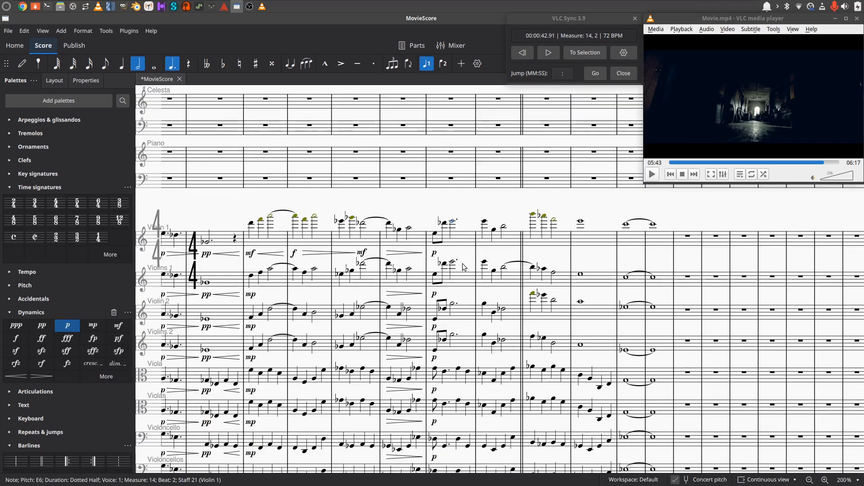
pyautogui.hotkey('shift', 'Down')
pyautogui.hotkey('shift', 'Down')
pyautogui.hotkey('shift', 'Down')
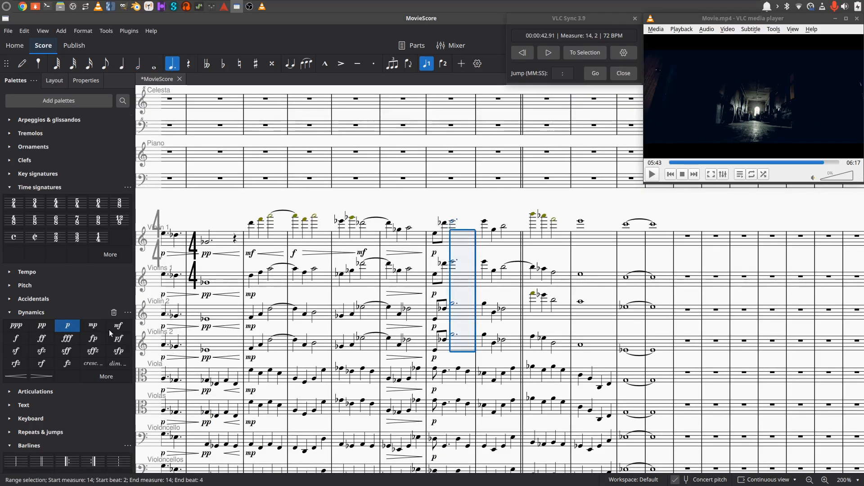
pyautogui.click(14, 338)
pyautogui.press('Escape')
# Add an f dynamic on beat 3 of measure 14 in the two viola and two cello staves.
pyautogui.scroll(-3, 456, 374)
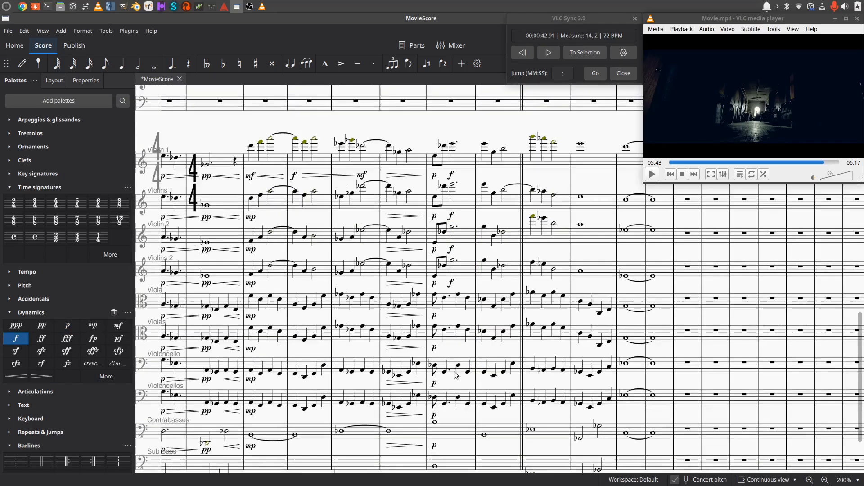
pyautogui.click(459, 295)
pyautogui.keyDown('shift'); pyautogui.click(458, 330); pyautogui.keyUp('shift')
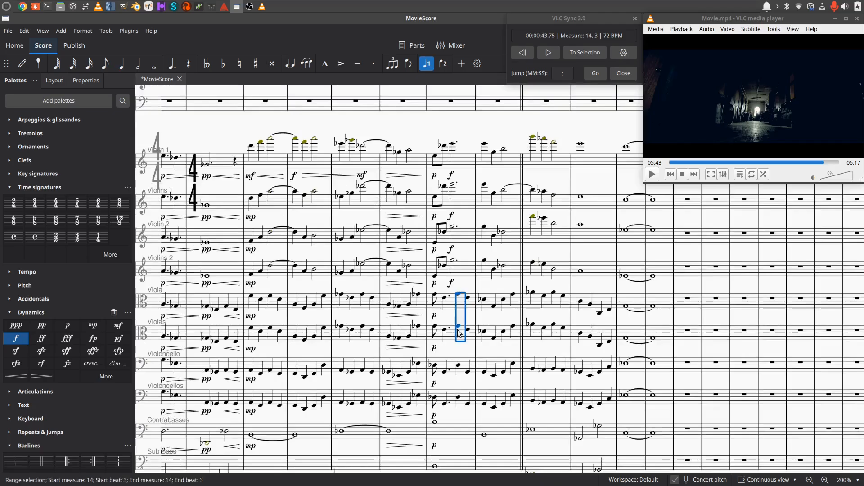
pyautogui.hotkey('shift', 'Down')
pyautogui.hotkey('shift', 'Down')
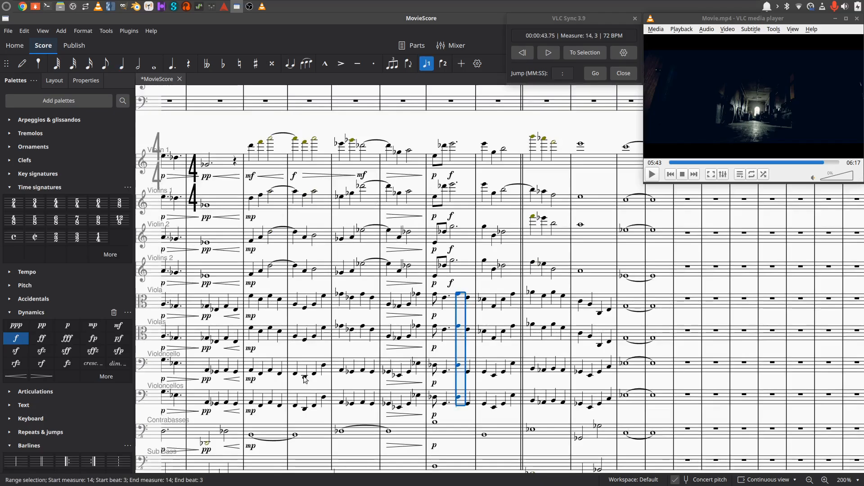
pyautogui.click(15, 338)
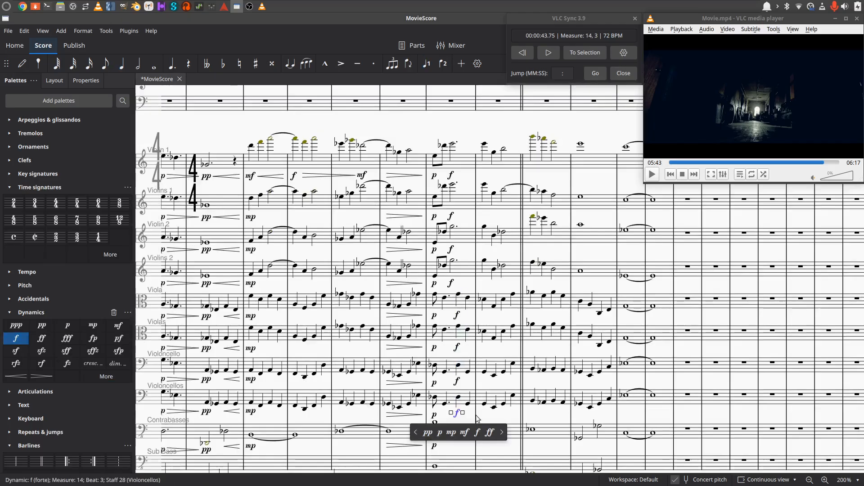
pyautogui.press('Escape')
# Add an f dynamic at the start of measure 15 in the Contrabasses and Sub Bass staves.
pyautogui.scroll(-1, 491, 427)
pyautogui.click(483, 400)
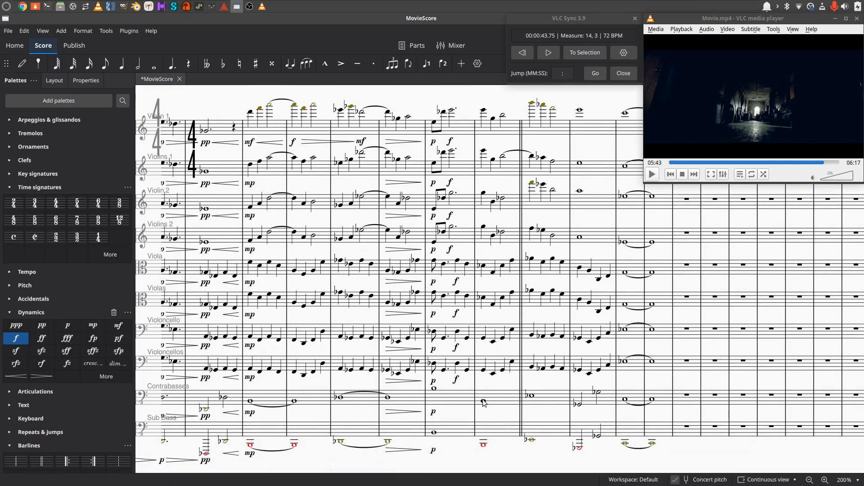
pyautogui.keyDown('shift'); pyautogui.click(486, 436); pyautogui.keyUp('shift')
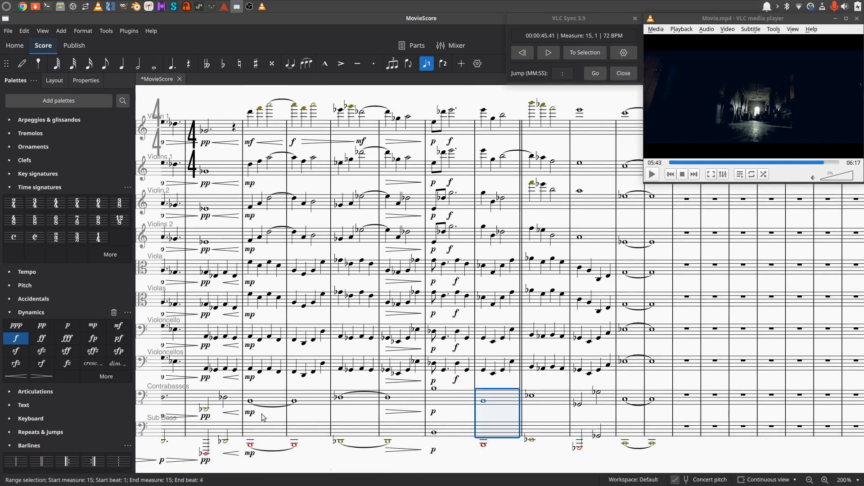
pyautogui.click(16, 338)
# Add a crescendo hairpin across measure 14 in the Contrabasses and Sub Bass staves.
pyautogui.click(460, 401)
pyautogui.keyDown('shift'); pyautogui.click(455, 429); pyautogui.keyUp('shift')
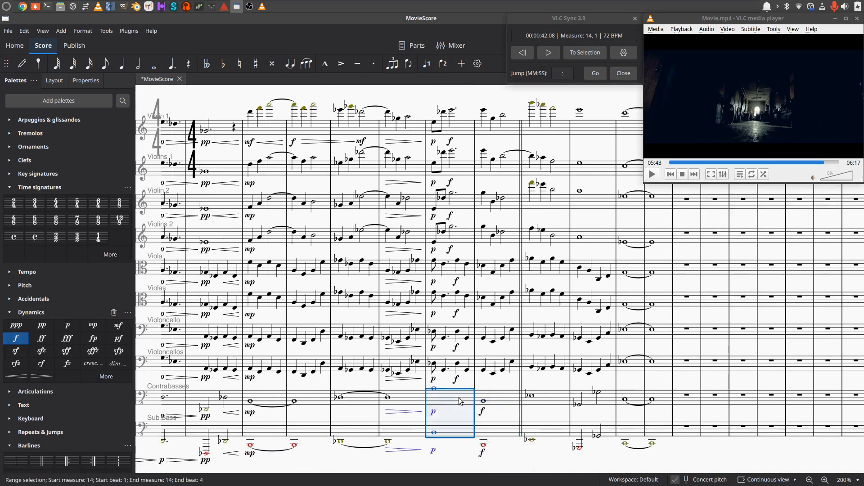
pyautogui.click(16, 376)
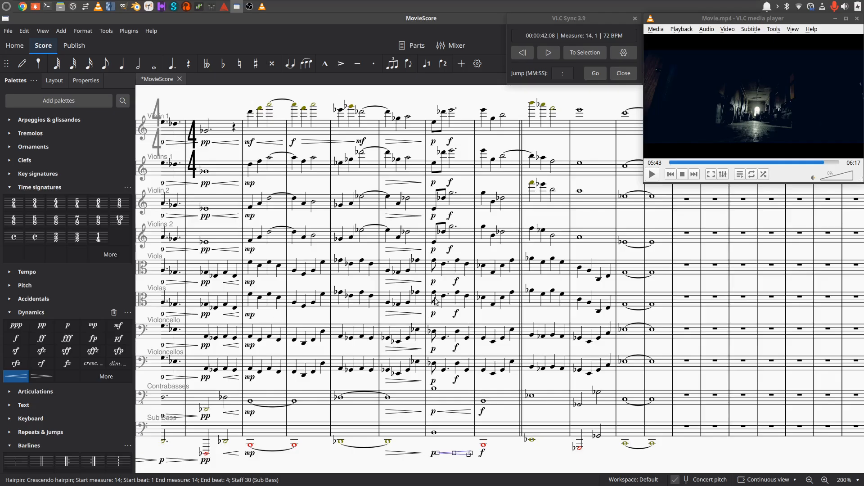
# Add a crescendo hairpin over the first two notes of measure 14 in the viola and cello staves.
pyautogui.click(435, 262)
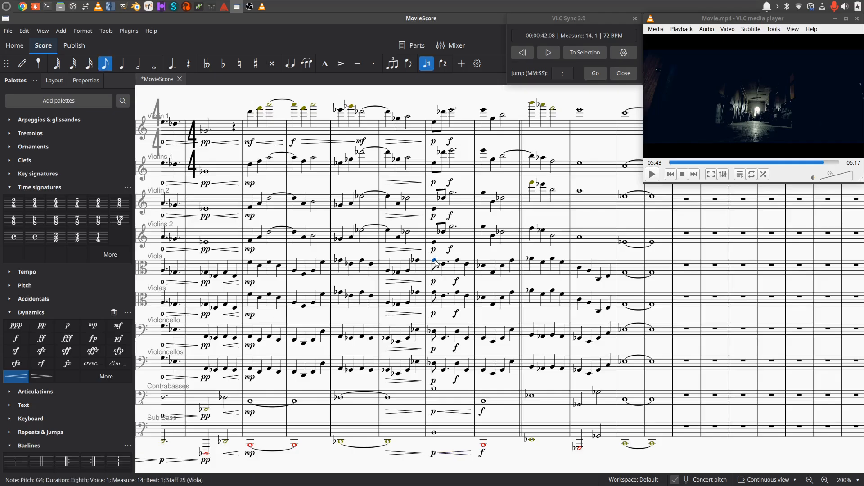
pyautogui.hotkey('shift', 'Down')
pyautogui.hotkey('shift', 'Down')
pyautogui.hotkey('shift', 'Down')
pyautogui.hotkey('shift', 'Right')
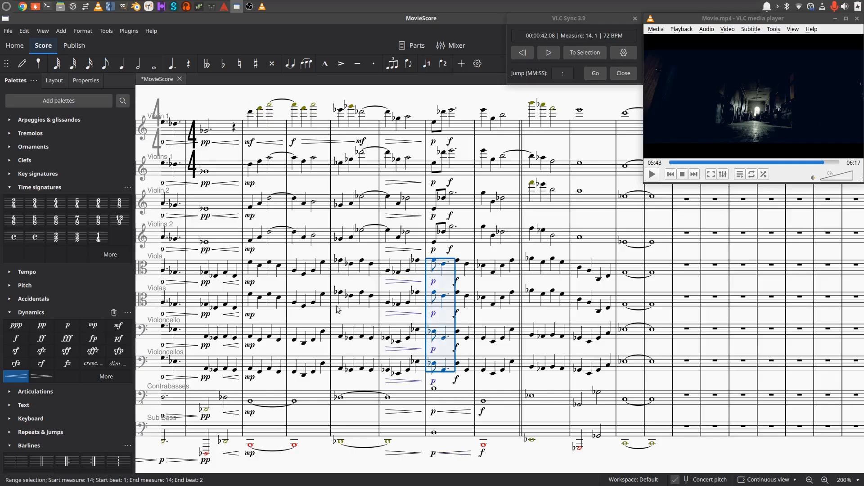
pyautogui.click(16, 376)
# Add a crescendo hairpin under the two opening eighth notes of measure 14 in the four violin staves.
pyautogui.scroll(2, 521, 200)
pyautogui.scroll(1, 521, 200)
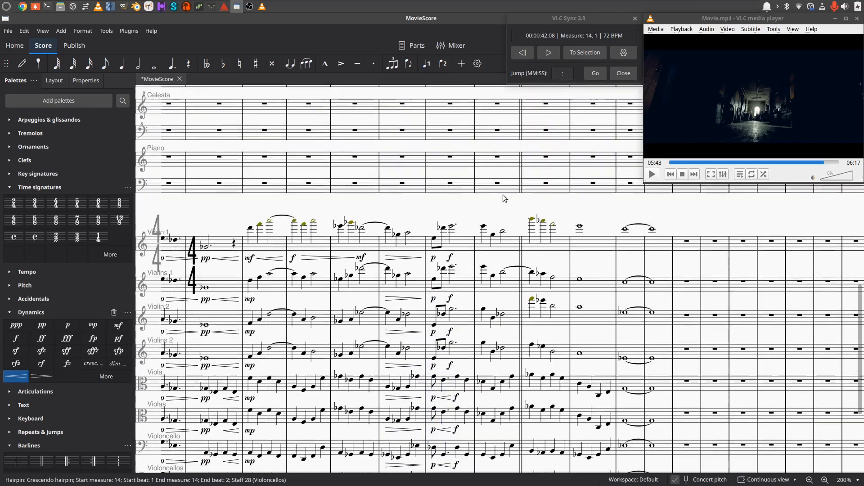
pyautogui.click(437, 239)
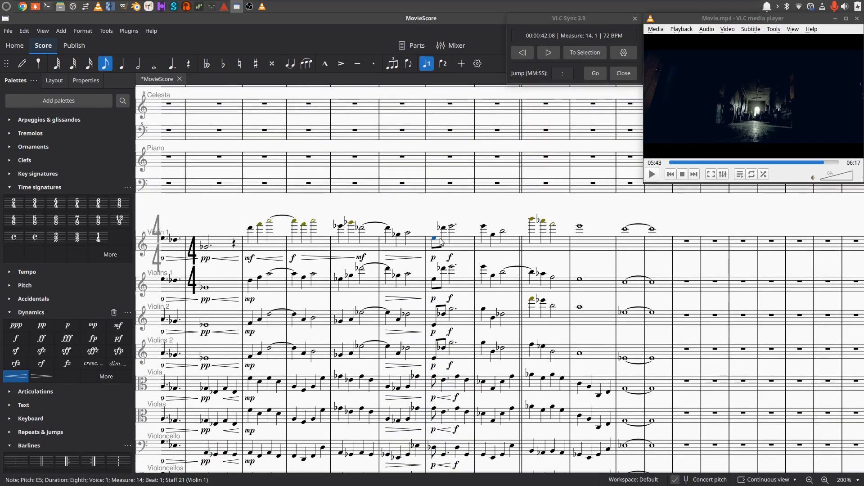
pyautogui.hotkey('shift', 'Down')
pyautogui.hotkey('shift', 'Down')
pyautogui.hotkey('shift', 'Down')
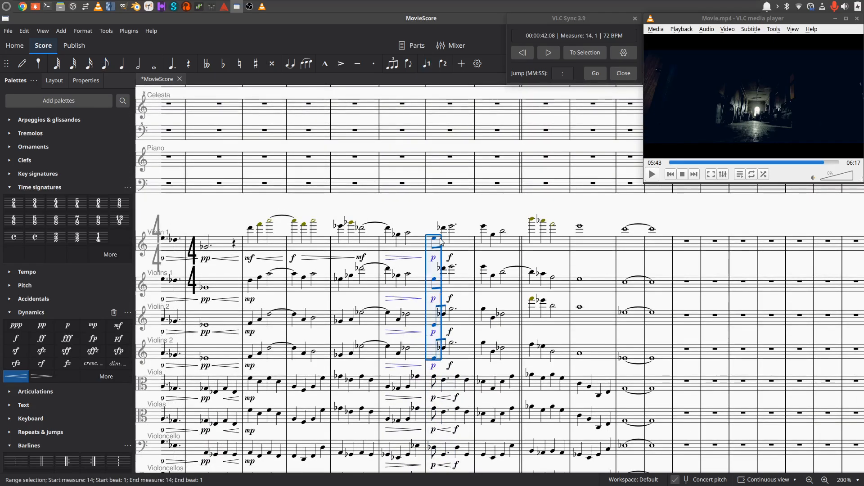
pyautogui.hotkey('shift', 'Right')
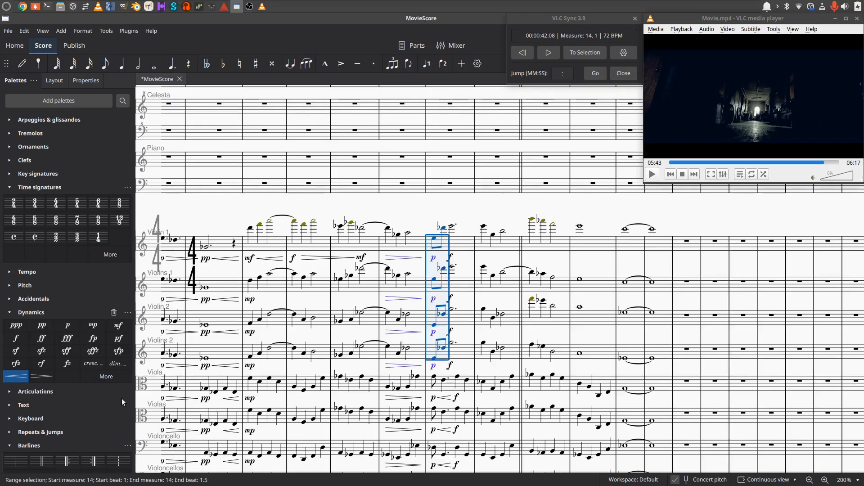
pyautogui.click(24, 375)
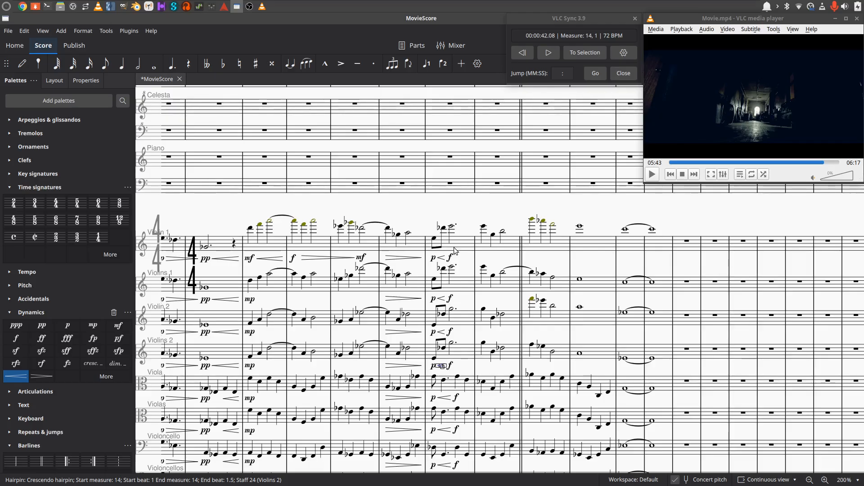
pyautogui.press('Escape')
# Play the score with the movie from the first Violin 1 note of measure 10 and stop both at measure 17.
pyautogui.moveTo(511, 204); pyautogui.dragTo(468, 167)
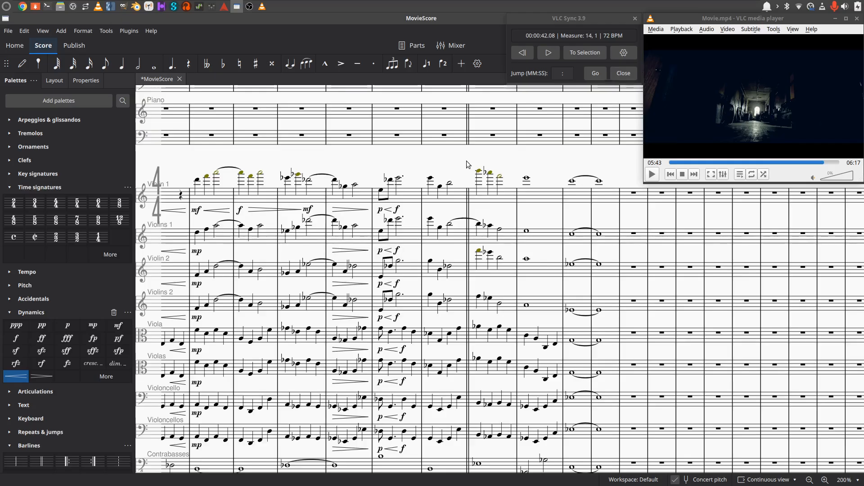
pyautogui.scroll(-3, 445, 191)
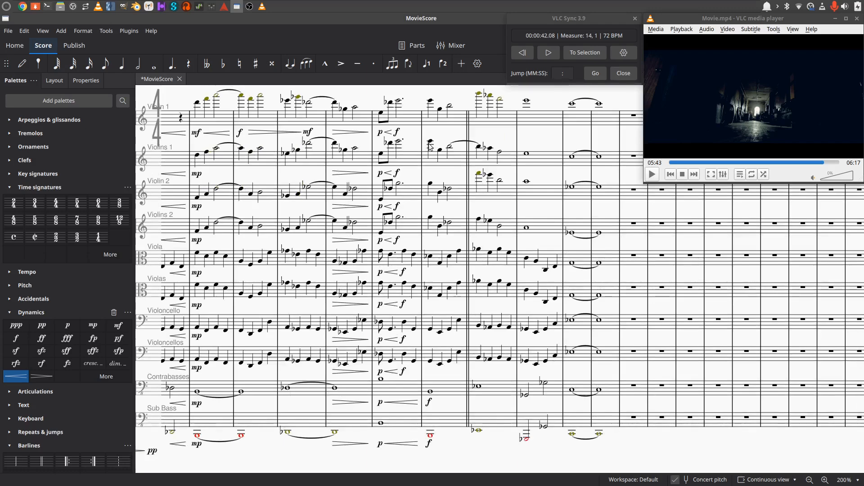
pyautogui.hscroll(-3, 436, 137)
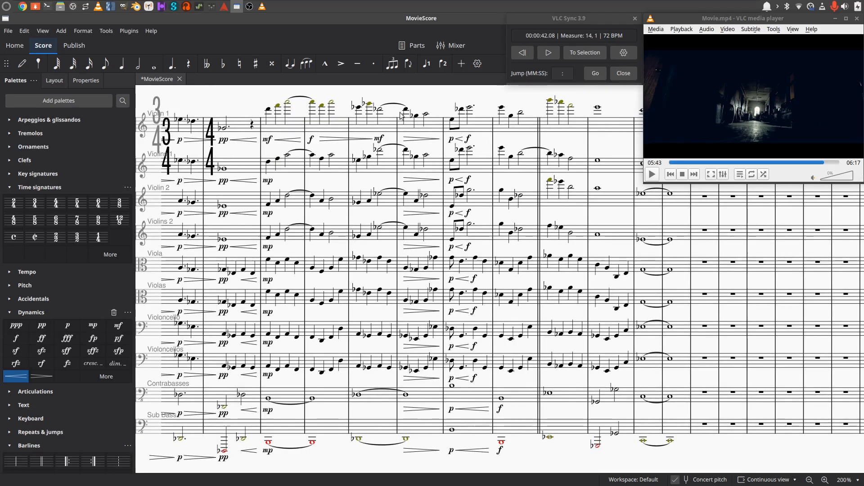
pyautogui.click(268, 109)
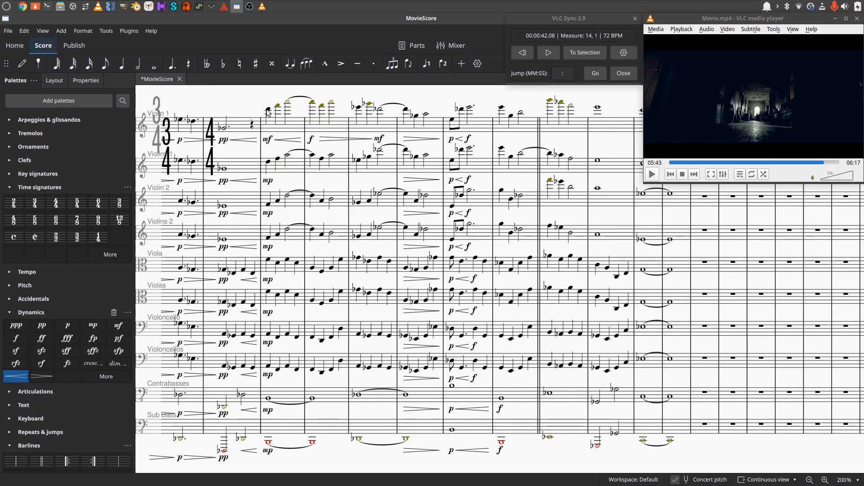
pyautogui.click(575, 54)
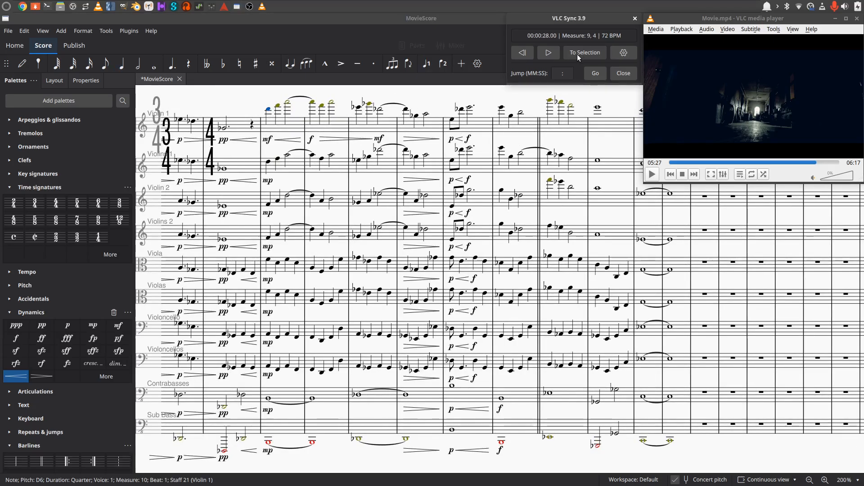
pyautogui.click(548, 53)
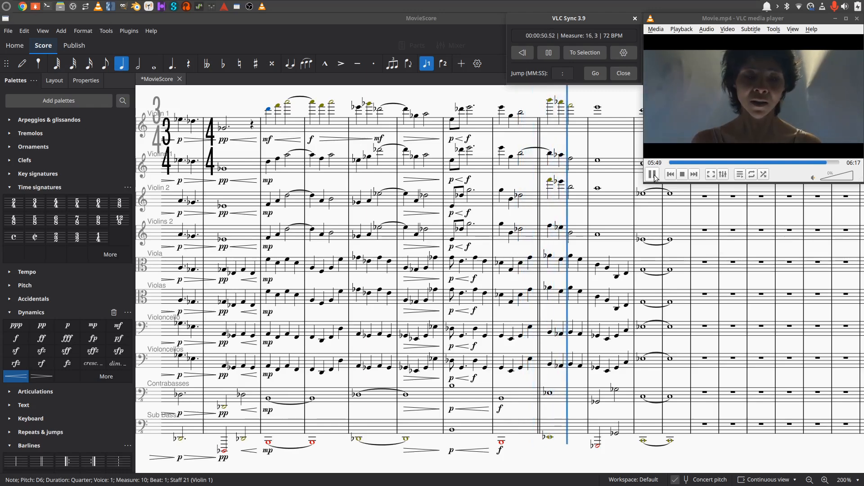
pyautogui.click(653, 174)
pyautogui.click(549, 53)
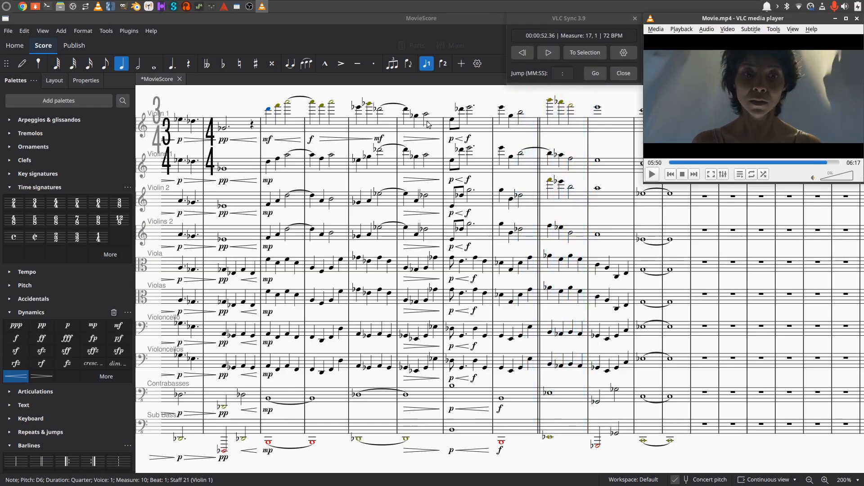
# Cue the score and movie to measure 12, switch to the first note of measure 11, and play into measure 13.
pyautogui.click(358, 107)
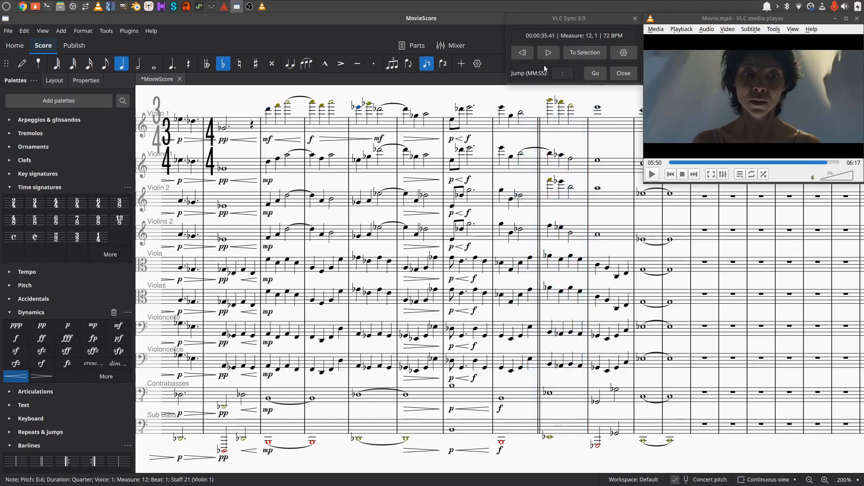
pyautogui.click(579, 55)
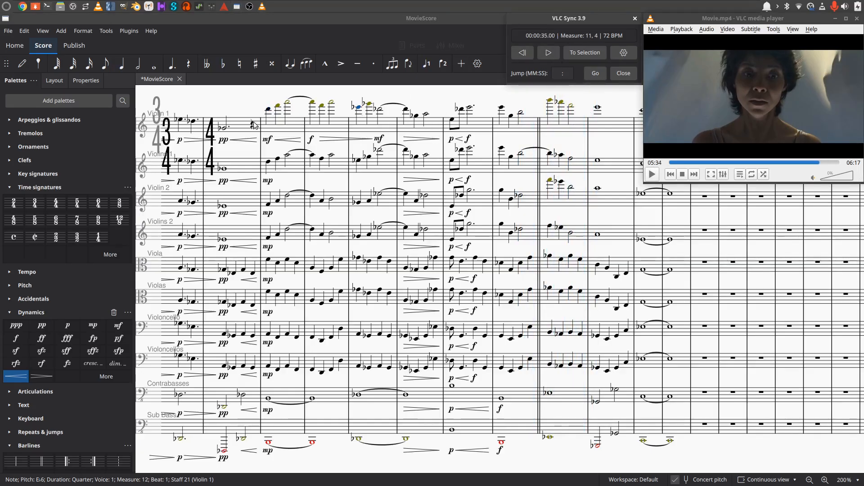
pyautogui.click(312, 103)
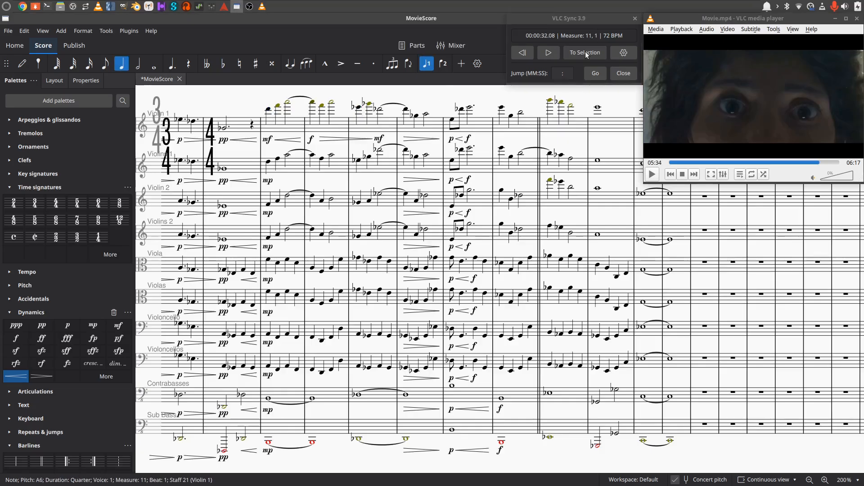
pyautogui.click(553, 50)
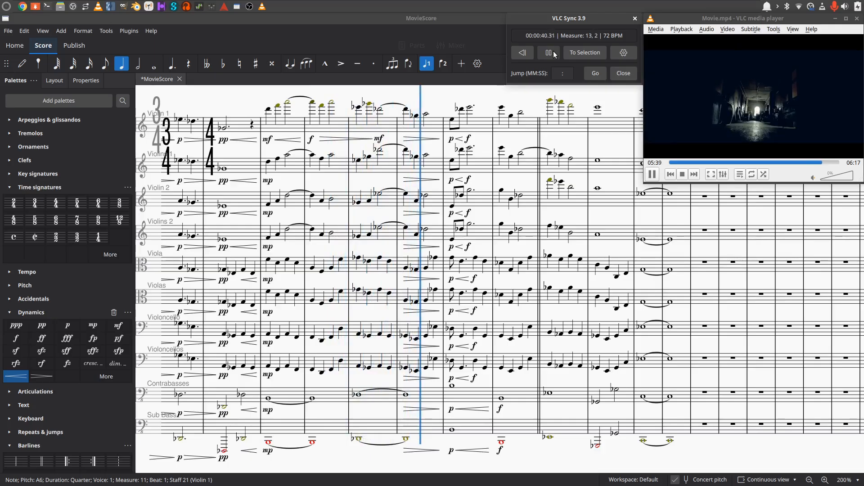
pyautogui.click(553, 54)
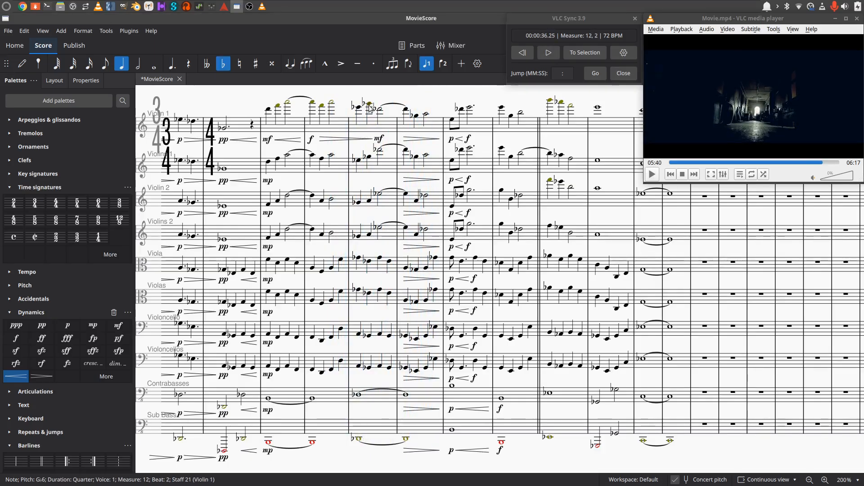
# Change the beat 2 note of measure 12 to a half note in the four violin staves.
pyautogui.click(371, 106)
pyautogui.hotkey('shift', 'Down')
pyautogui.hotkey('shift', 'Down')
pyautogui.hotkey('shift', 'Down')
pyautogui.hotkey('shift', 'Down')
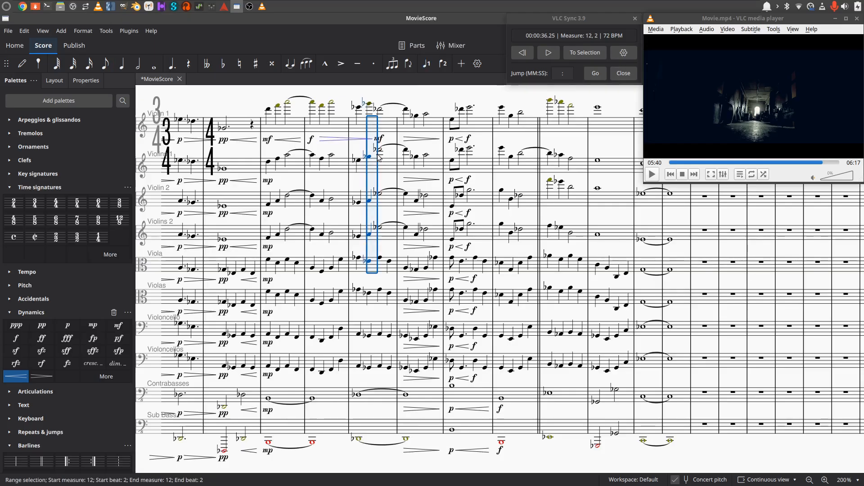
pyautogui.hotkey('shift', 'Up')
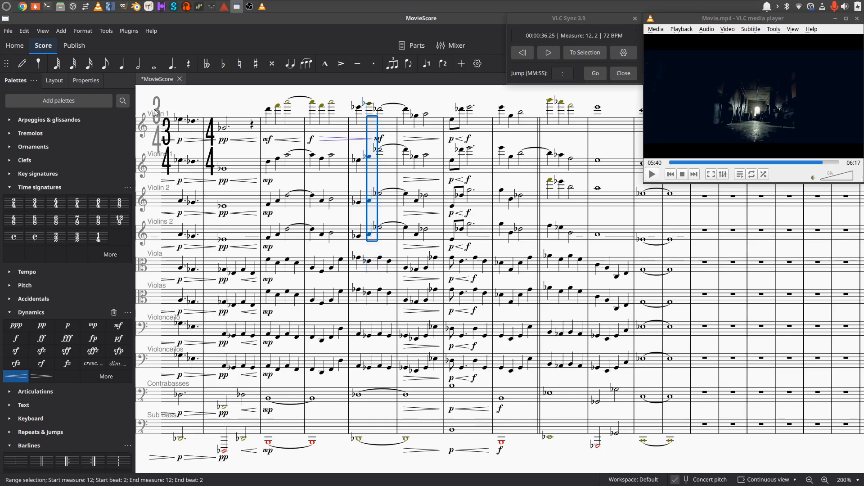
pyautogui.click(140, 67)
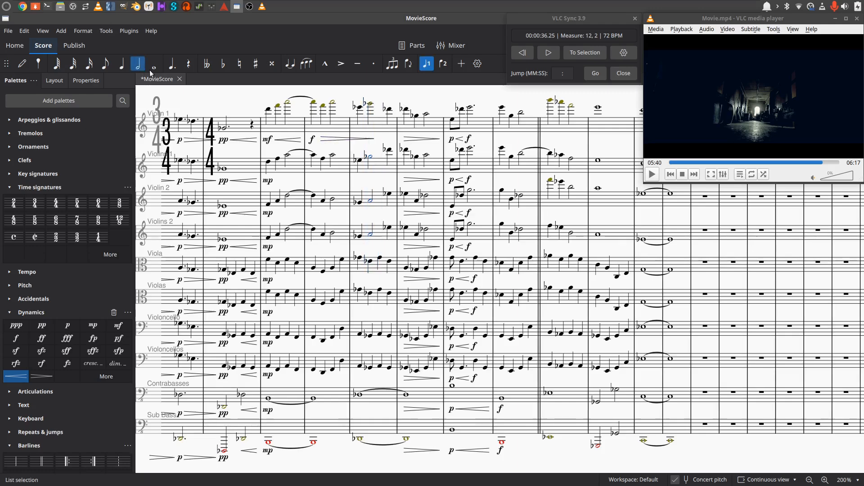
# Tie the beat 4 note of measure 12 to the first note of measure 13 in the four violin staves.
pyautogui.click(391, 112)
pyautogui.keyDown('shift'); pyautogui.click(390, 149); pyautogui.keyUp('shift')
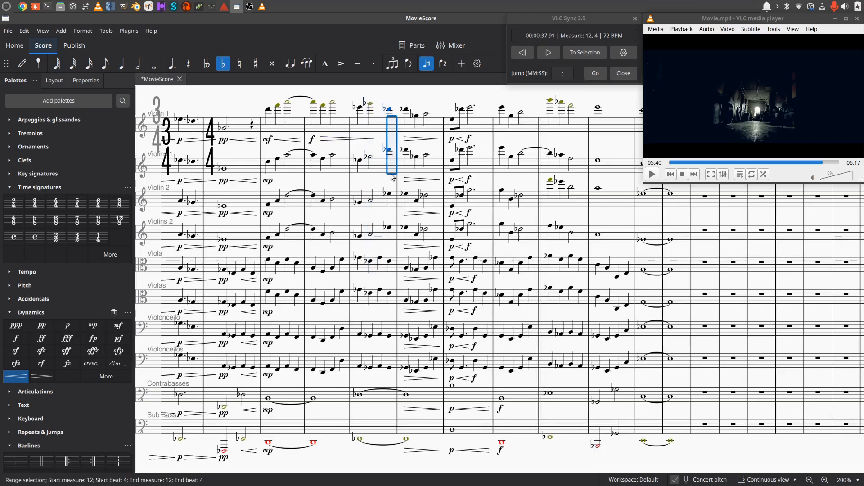
pyautogui.hotkey('shift', 'Down')
pyautogui.hotkey('shift', 'Down')
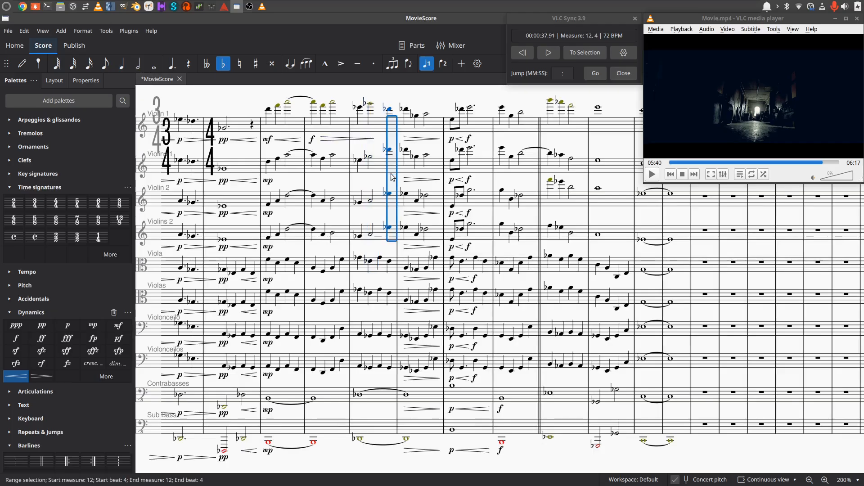
pyautogui.click(289, 64)
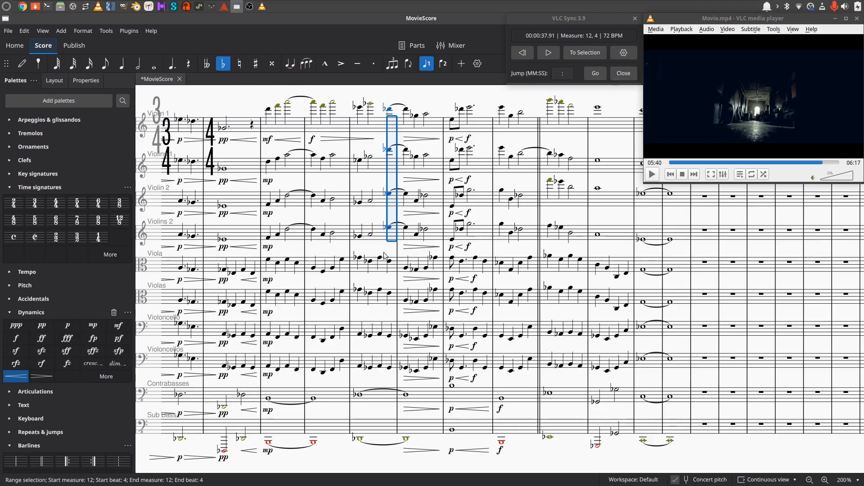
pyautogui.press('Escape')
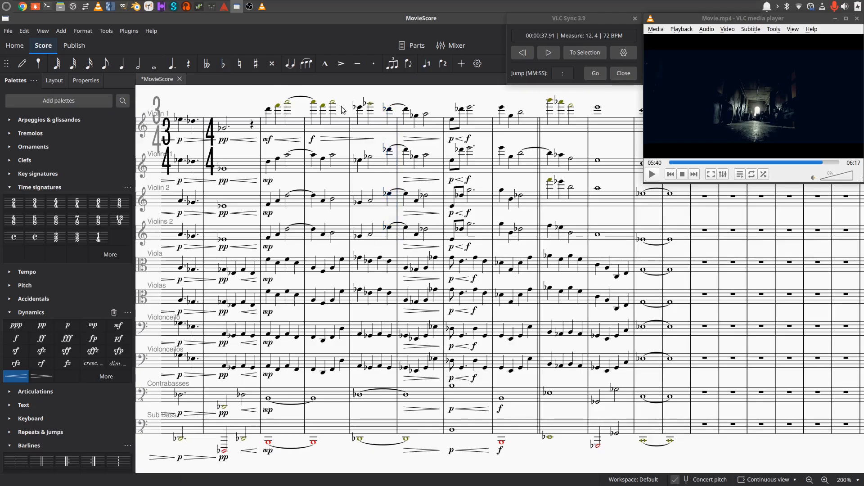
# Play the score with the movie through the revised measure 12, stop both in measure 13, and clear the selection.
pyautogui.click(314, 103)
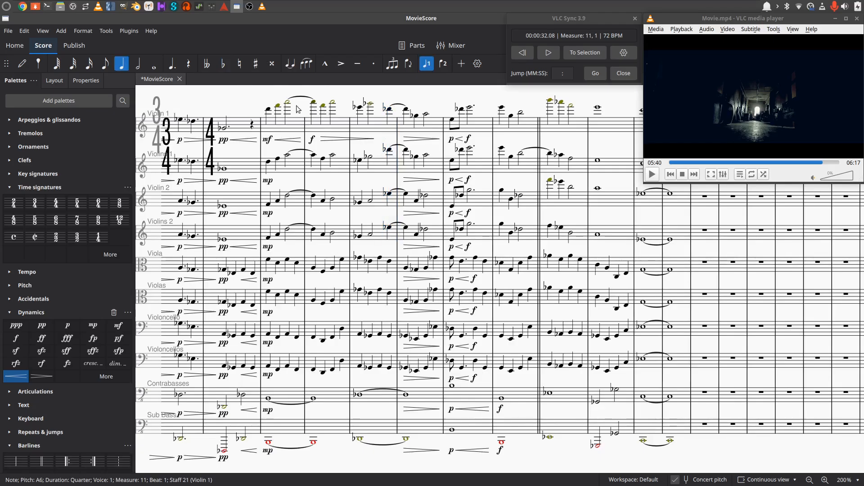
pyautogui.click(550, 54)
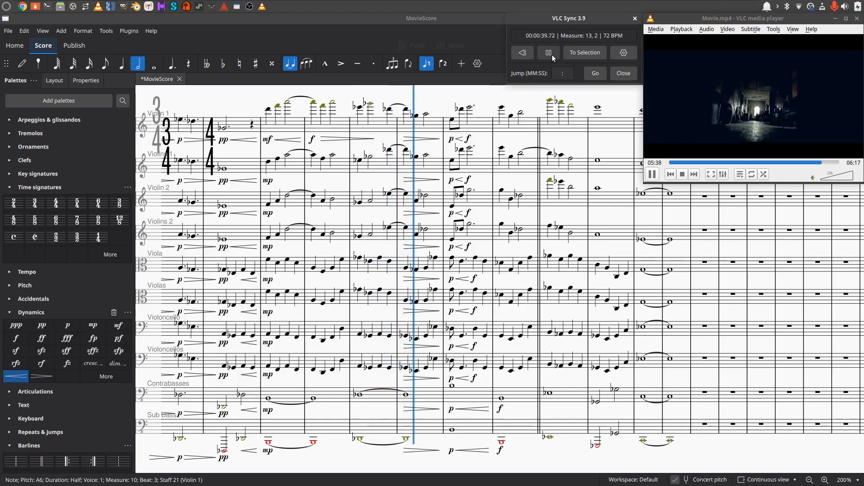
pyautogui.click(550, 53)
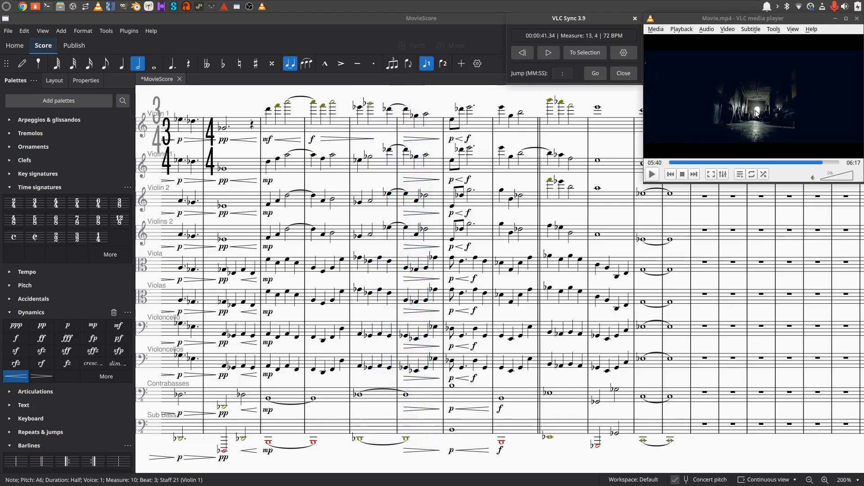
pyautogui.click(418, 181)
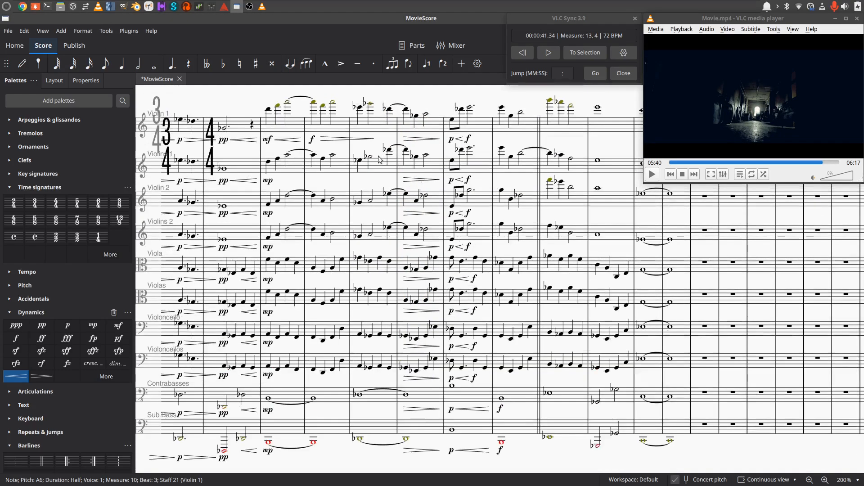
# Change the beat 2 note of measure 12 to a dotted half note in the viola and cello staves.
pyautogui.click(370, 261)
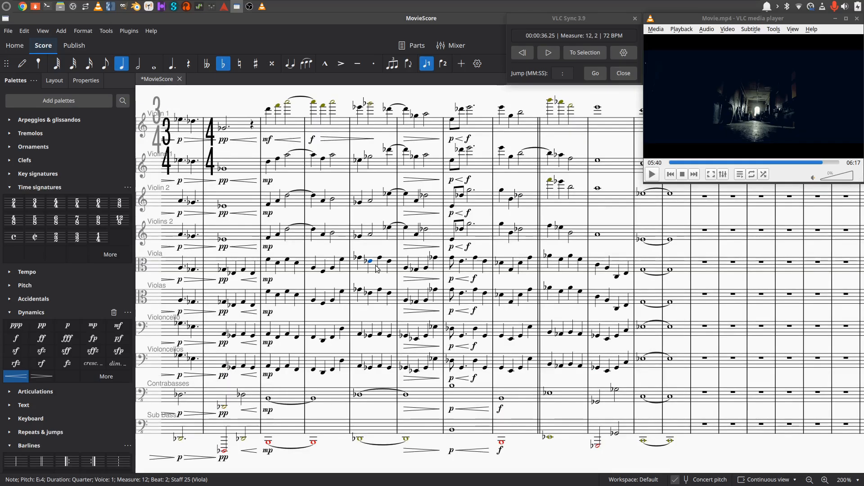
pyautogui.hotkey('shift', 'Down')
pyautogui.hotkey('shift', 'Down')
pyautogui.hotkey('shift', 'Down')
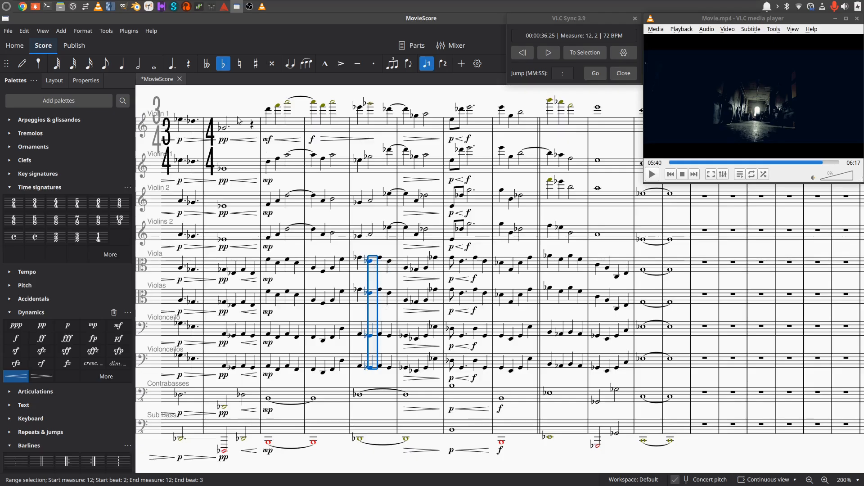
pyautogui.click(138, 64)
pyautogui.click(171, 64)
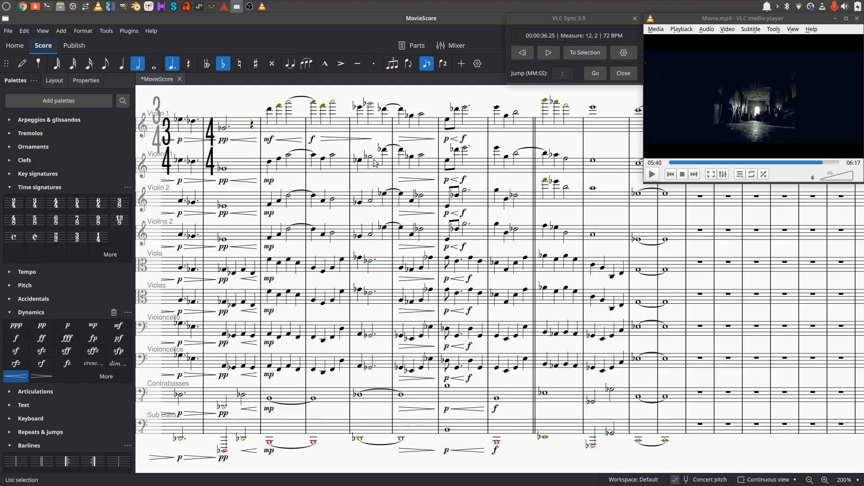
pyautogui.press('Escape')
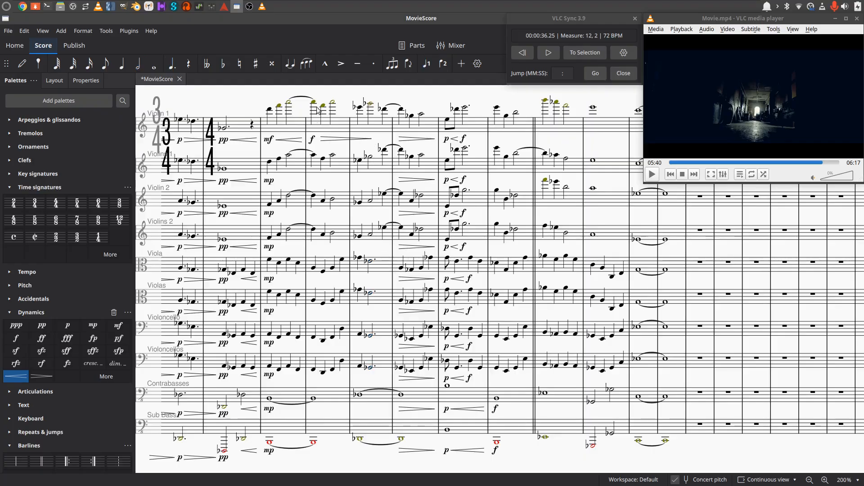
# Play the score with the movie from the first Violin 1 note of measure 10 past measure 15 beat 3, then stop both.
pyautogui.click(270, 109)
pyautogui.click(549, 53)
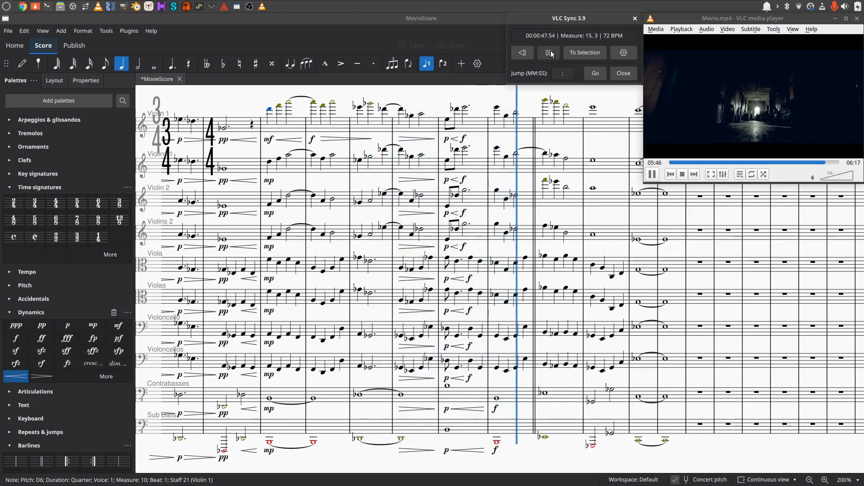
pyautogui.click(550, 53)
# Tie the dotted half note of measure 14 to the first note of measure 15 in the violin staves.
pyautogui.click(464, 109)
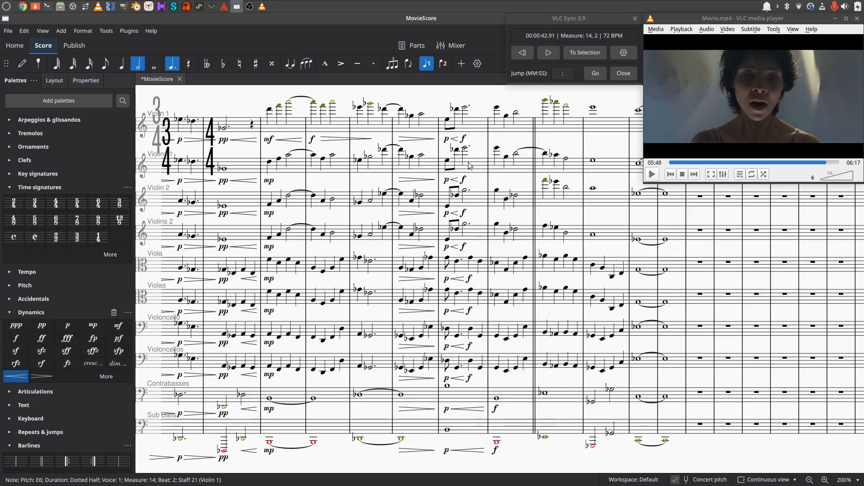
pyautogui.keyDown('ctrl'); pyautogui.click(465, 148); pyautogui.keyUp('ctrl')
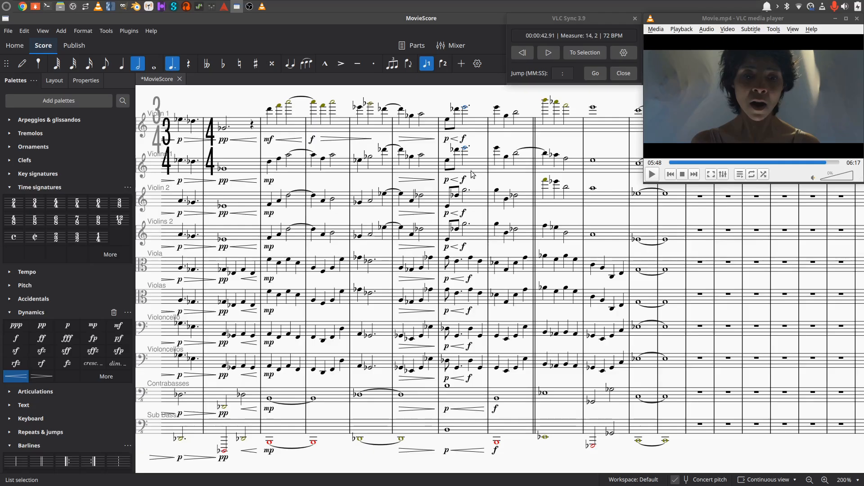
pyautogui.keyDown('ctrl'); pyautogui.click(466, 190); pyautogui.keyUp('ctrl')
pyautogui.click(290, 63)
# Shorten the first note of measure 16 to an eighth note in all violin, viola and cello staves.
pyautogui.moveTo(520, 101); pyautogui.dragTo(370, 137)
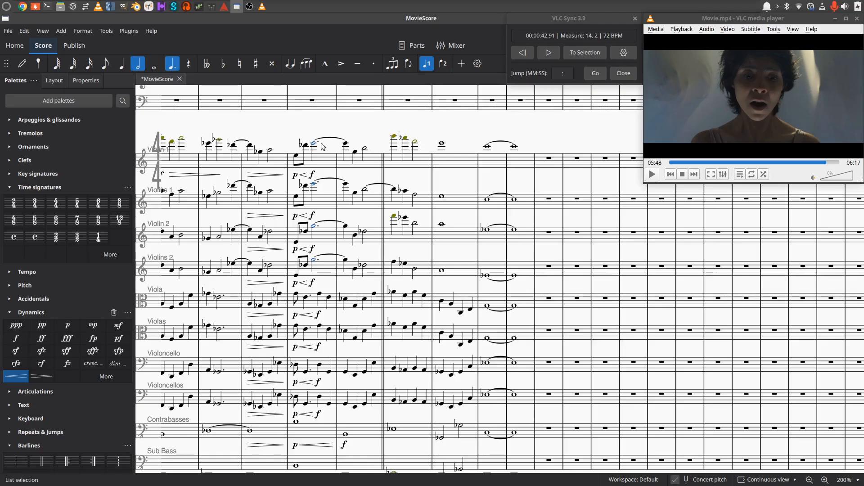
pyautogui.moveTo(452, 123); pyautogui.dragTo(474, 99)
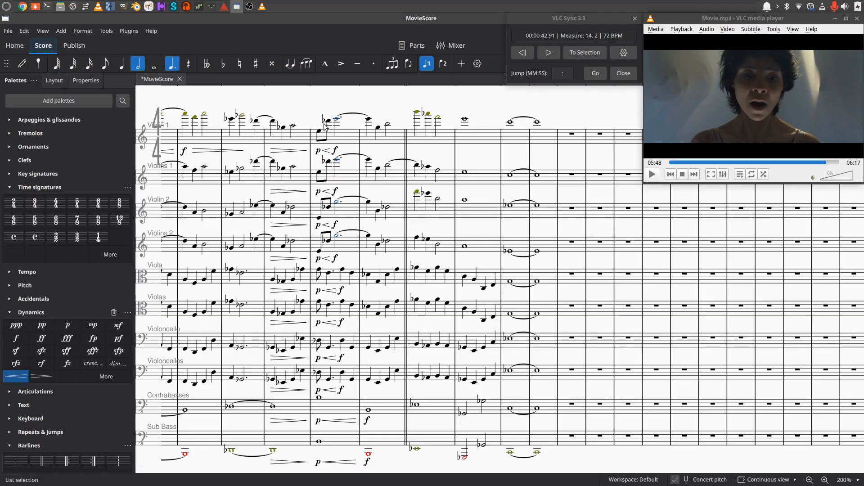
pyautogui.click(417, 113)
pyautogui.hotkey('shift', 'Down')
pyautogui.hotkey('shift', 'Down')
pyautogui.hotkey('shift', 'Down')
pyautogui.hotkey('shift', 'Down')
pyautogui.hotkey('shift', 'Down')
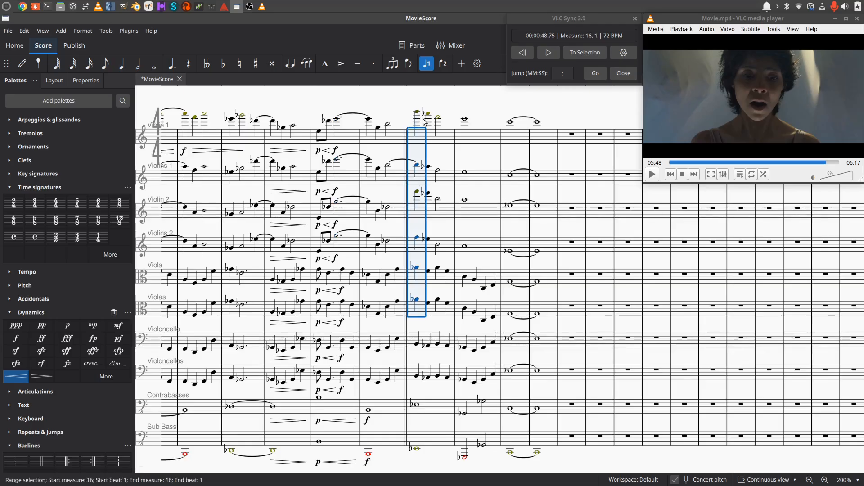
pyautogui.hotkey('shift', 'Down')
pyautogui.hotkey('shift', 'Down')
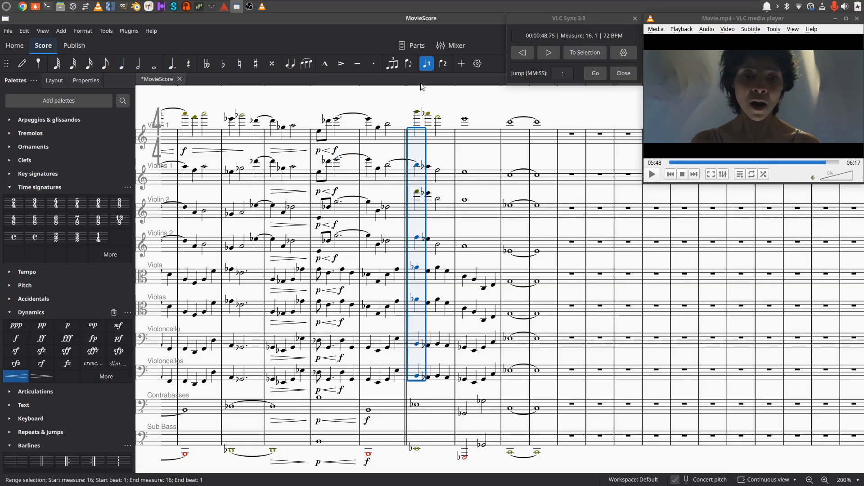
pyautogui.click(104, 66)
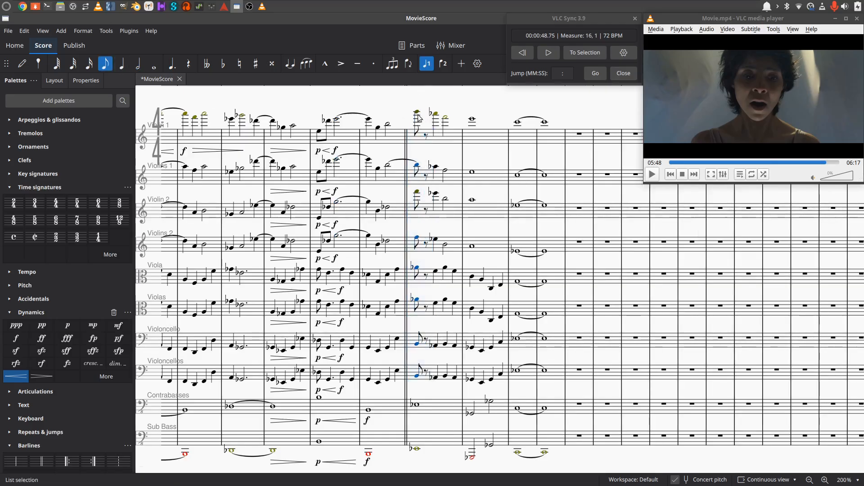
# Copy the beat 2 notes of measure 16 in the violin, viola and cello staves to beat 1.5 as eighth notes.
pyautogui.click(435, 116)
pyautogui.hotkey('shift', 'Down')
pyautogui.hotkey('shift', 'Down')
pyautogui.hotkey('shift', 'Down')
pyautogui.hotkey('shift', 'Down')
pyautogui.hotkey('shift', 'Down')
pyautogui.hotkey('shift', 'Down')
pyautogui.hotkey('shift', 'Down')
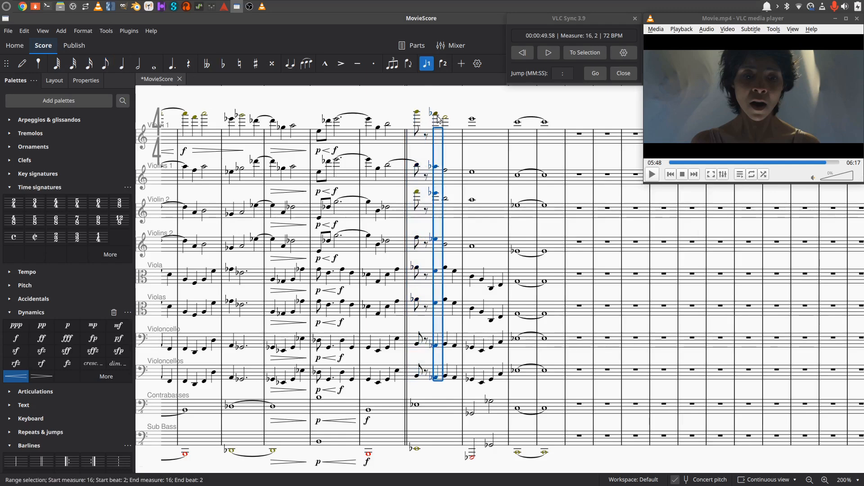
pyautogui.click(427, 136)
pyautogui.hotkey('ctrl', 'v')
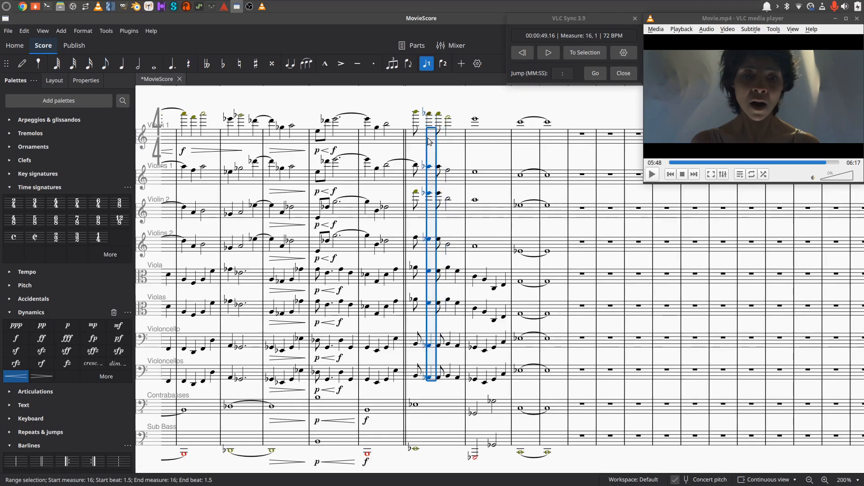
pyautogui.click(106, 65)
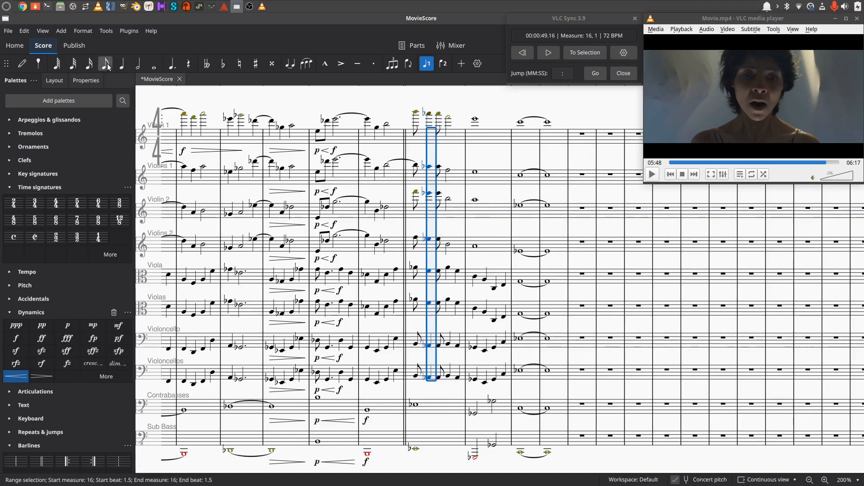
# Copy the half note of measure 16 to beat 2 in the four violin staves and make it a dotted half note.
pyautogui.click(449, 121)
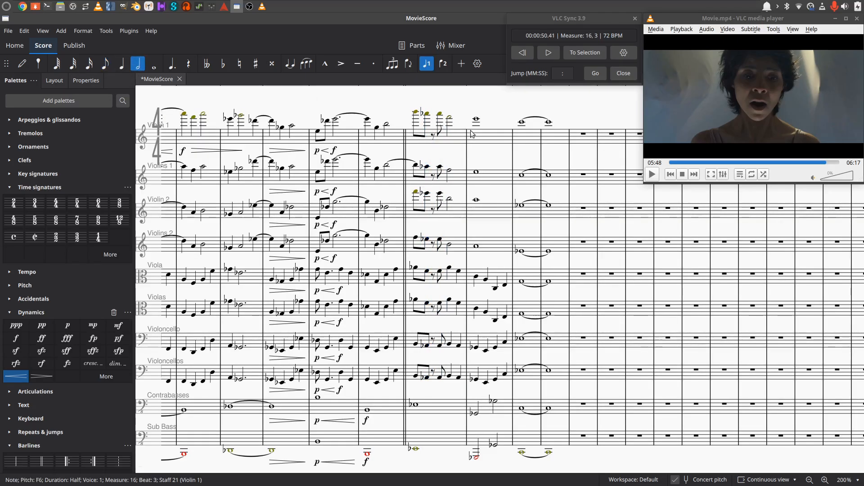
pyautogui.hotkey('shift', 'Down')
pyautogui.hotkey('shift', 'Down')
pyautogui.hotkey('shift', 'Down')
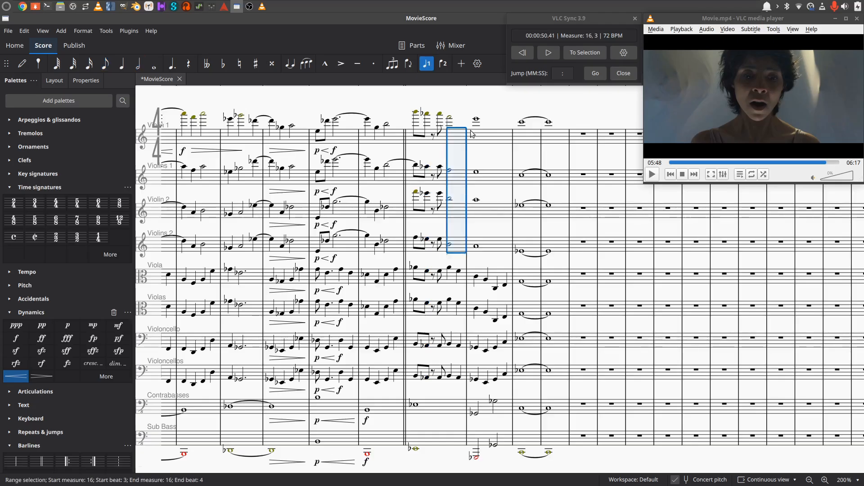
pyautogui.click(434, 137)
pyautogui.hotkey('ctrl', 'v')
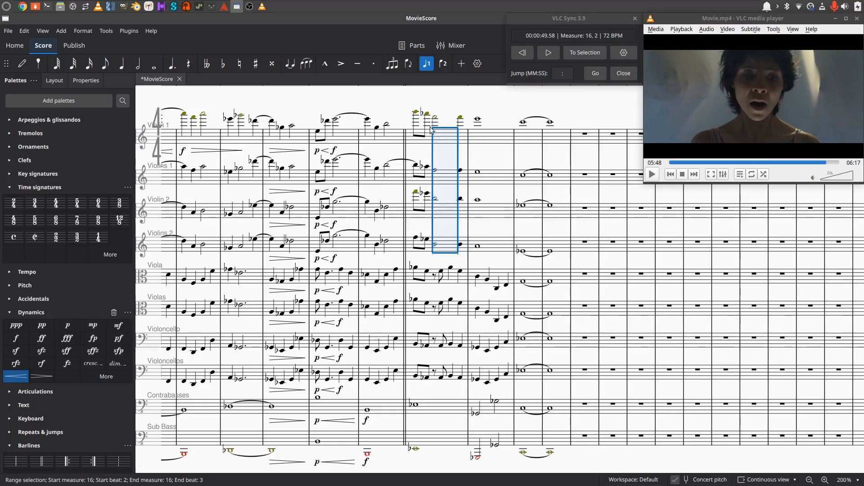
pyautogui.press('.')
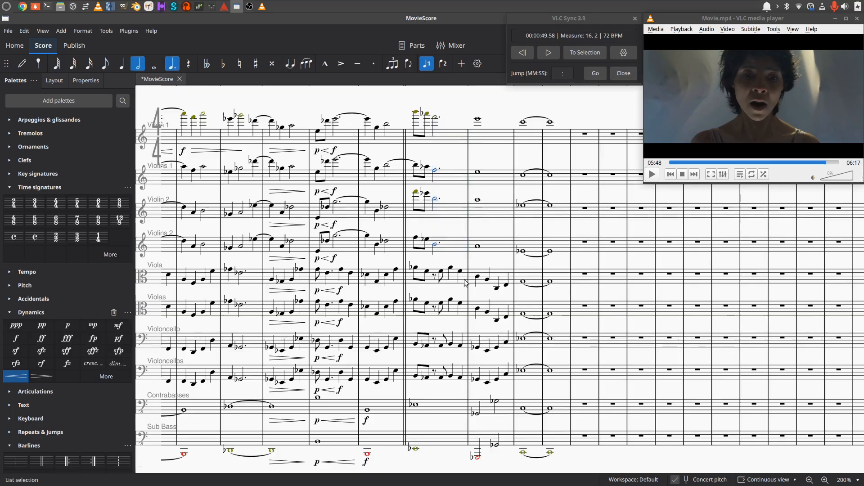
# Change the beat 1.5 note of measure 16 to a dotted quarter note in the viola and cello staves.
pyautogui.click(427, 272)
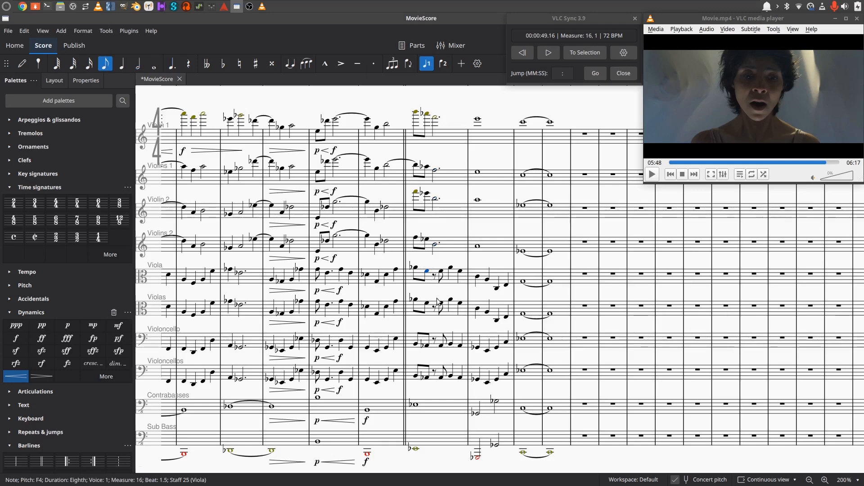
pyautogui.hotkey('shift', 'Down')
pyautogui.hotkey('shift', 'Down')
pyautogui.hotkey('shift', 'Down')
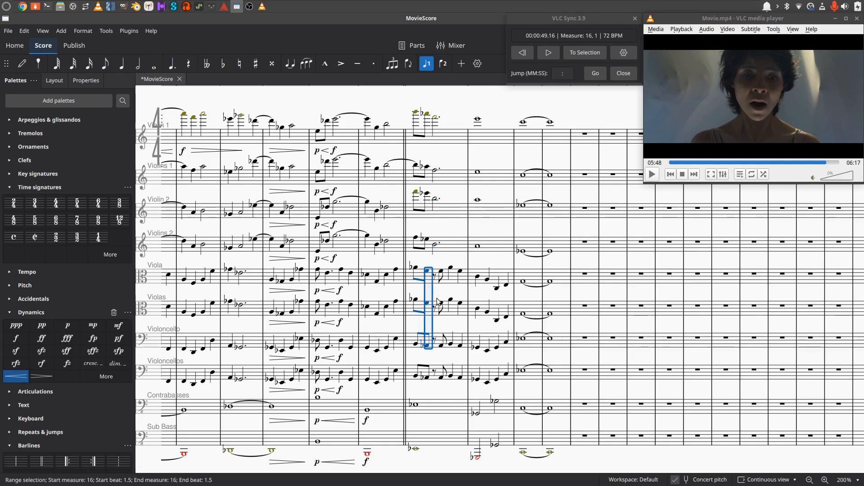
pyautogui.click(121, 63)
pyautogui.click(171, 63)
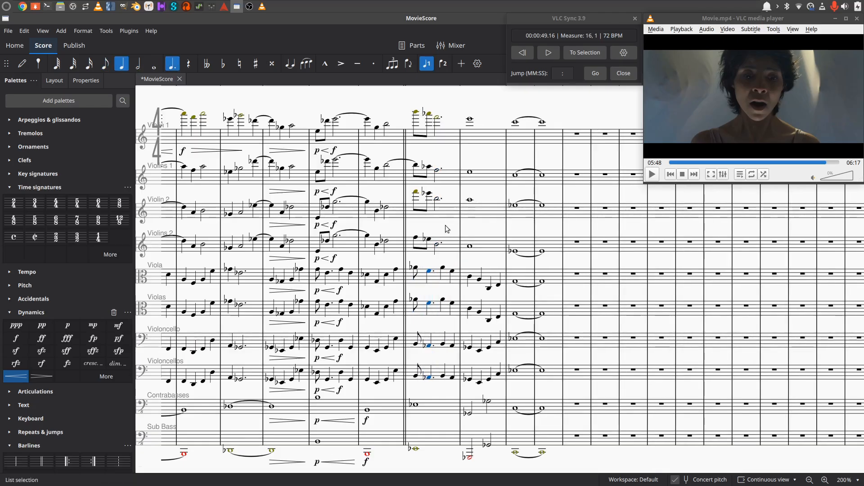
# Play the score in sync with the movie from the first note of measure 14 into measure 16.
pyautogui.moveTo(453, 164); pyautogui.dragTo(466, 193)
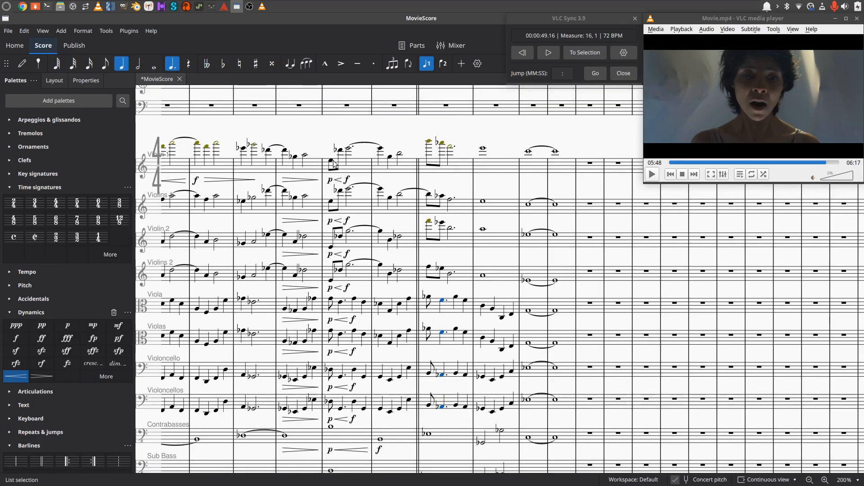
pyautogui.click(331, 161)
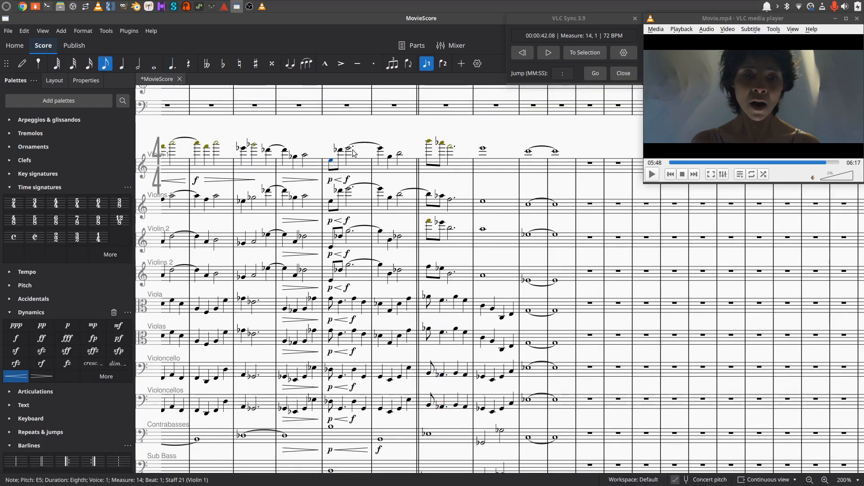
pyautogui.click(574, 51)
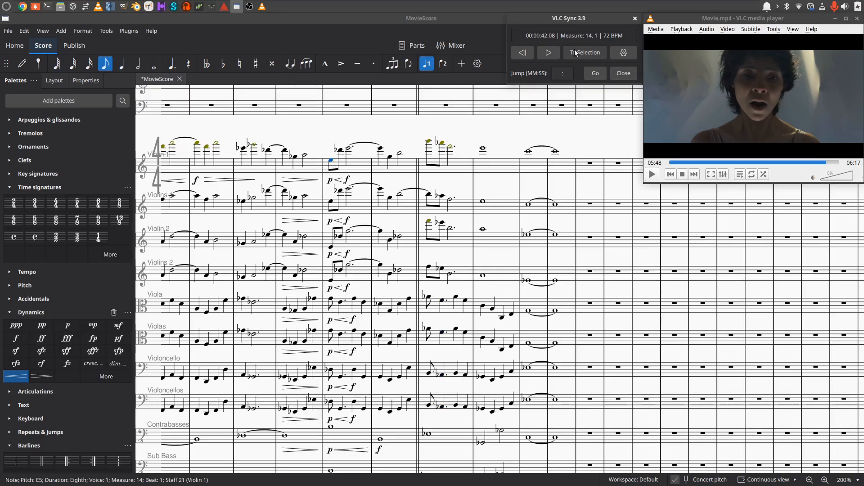
pyautogui.click(548, 53)
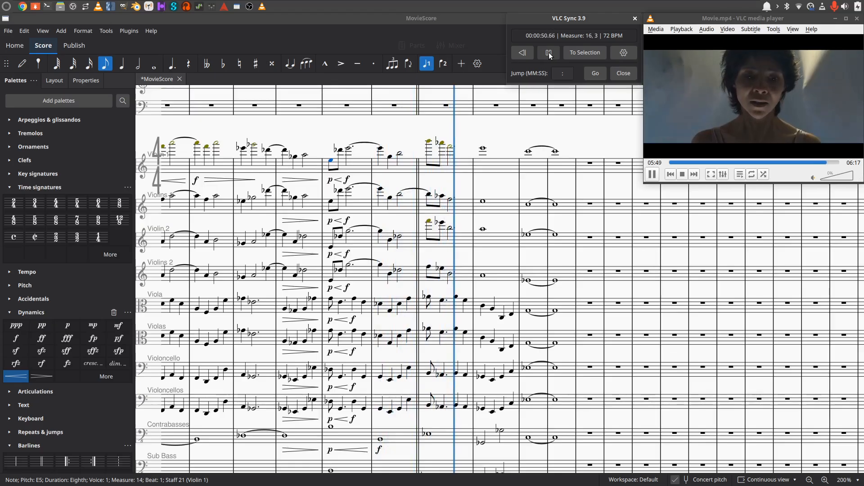
pyautogui.click(549, 52)
# Delete the tie leading from measure 15 into measure 16 in the Violins 1 staff.
pyautogui.click(429, 142)
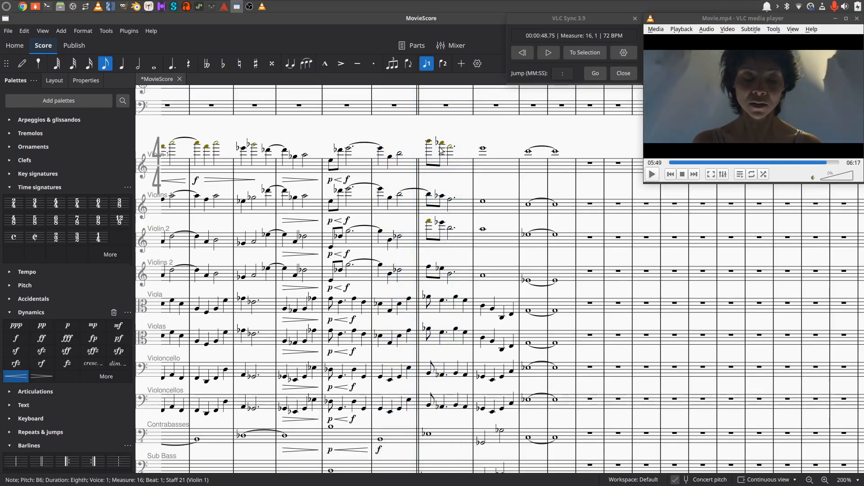
pyautogui.click(414, 190)
pyautogui.press('Delete')
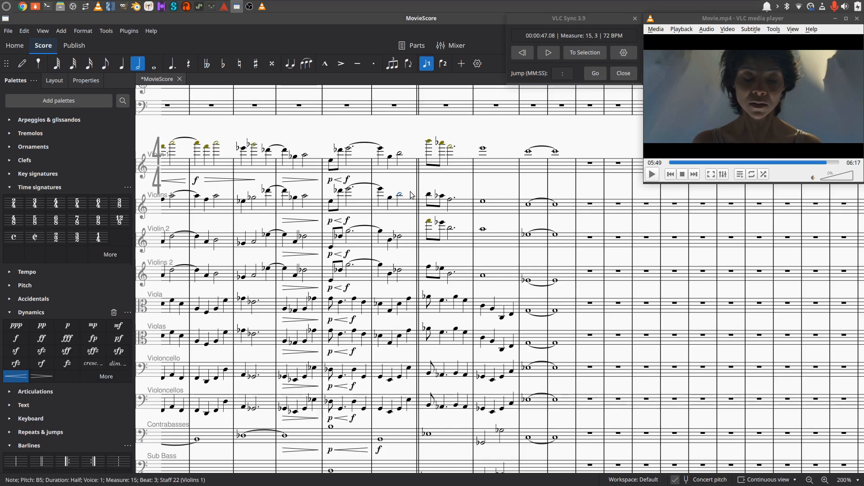
# Add accent-staccato articulations to the first two eighth notes of measure 16 in all four violin staves.
pyautogui.click(430, 143)
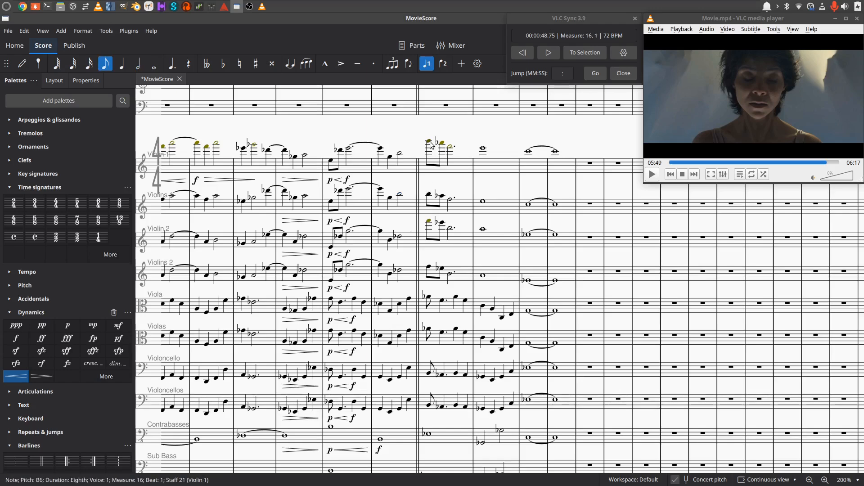
pyautogui.hotkey('shift', 'Down')
pyautogui.hotkey('shift', 'Down')
pyautogui.hotkey('shift', 'Down')
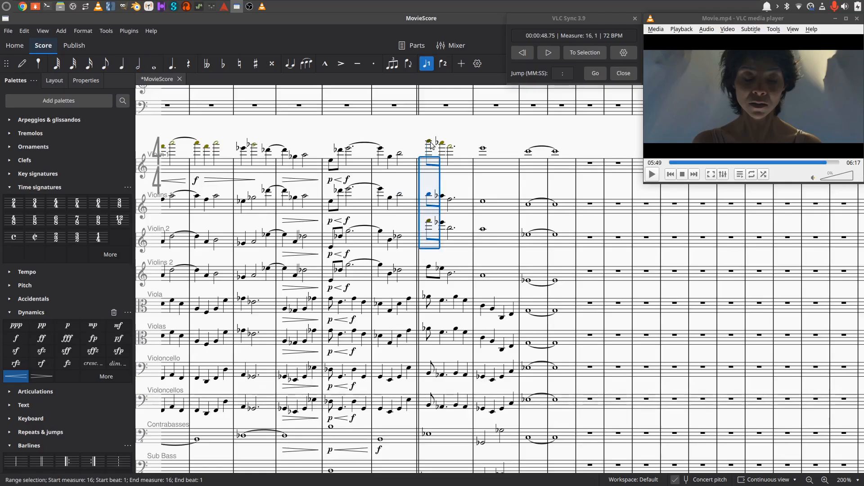
pyautogui.hotkey('shift', 'Right')
pyautogui.hotkey('shift', 'Right')
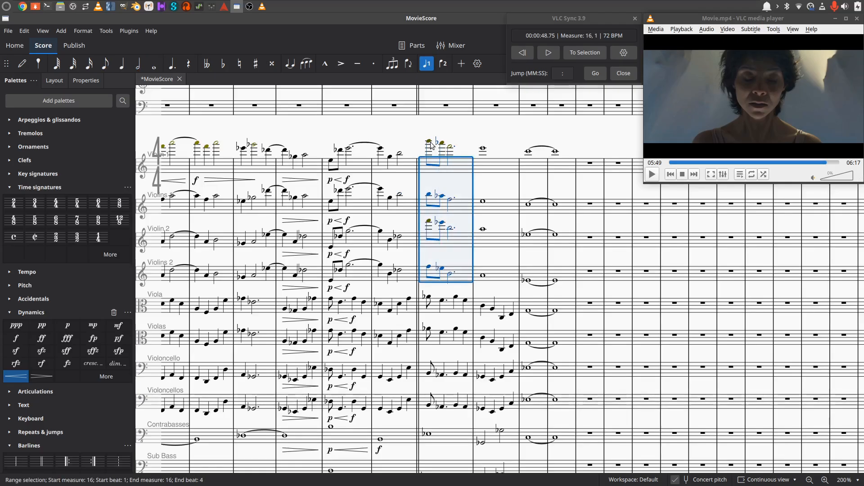
pyautogui.hotkey('shift', 'Left')
pyautogui.hotkey('shift', 'Left')
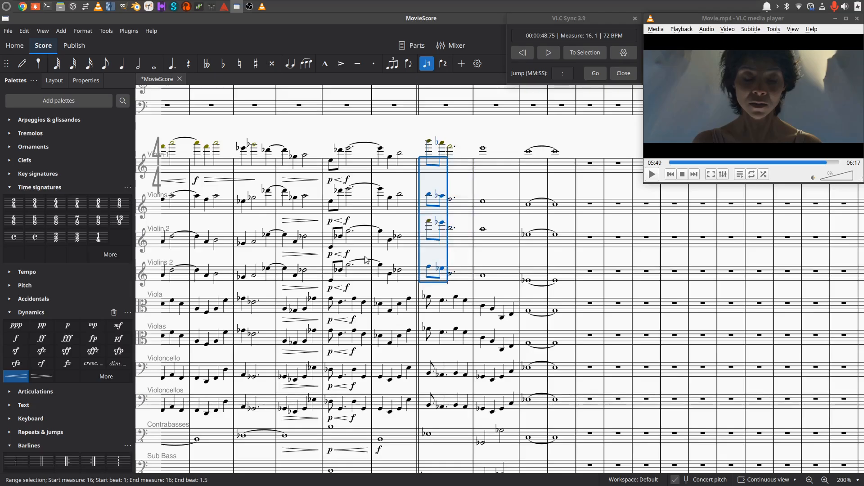
pyautogui.scroll(-1, 44, 402)
pyautogui.click(8, 363)
pyautogui.click(35, 383)
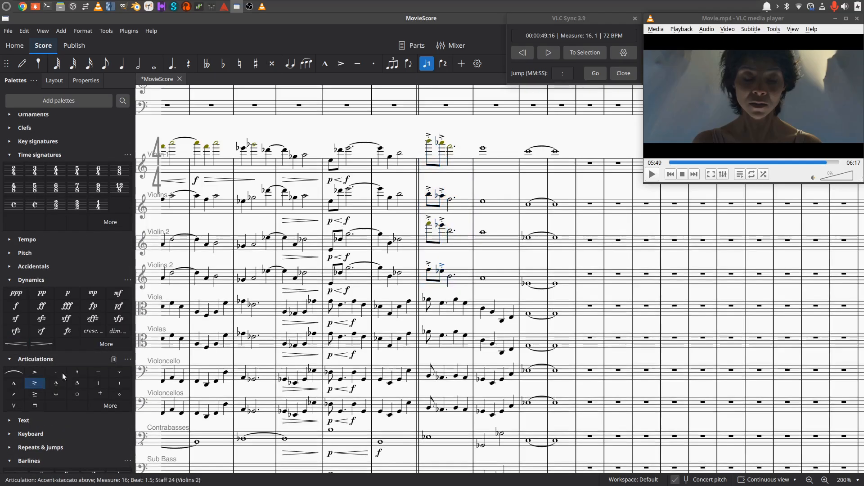
# Apply three-stroke tremolos to the dotted half notes of measure 16 and whole notes of measure 17 in the four violin staves.
pyautogui.click(449, 149)
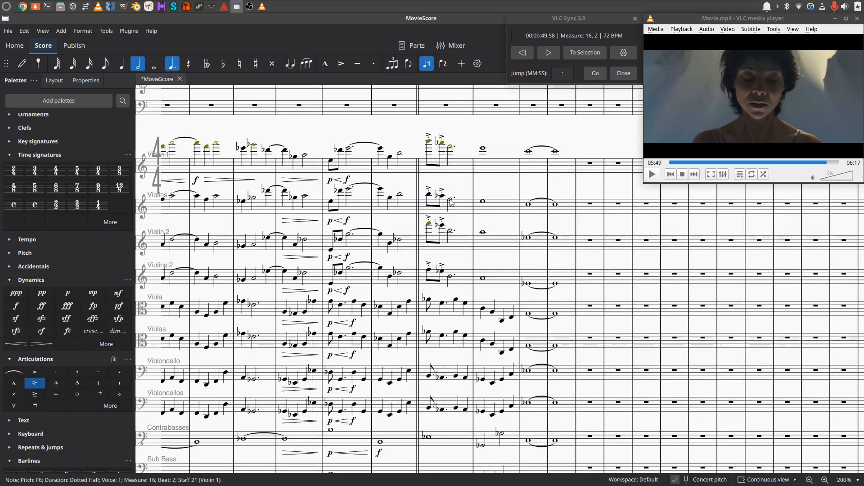
pyautogui.keyDown('shift'); pyautogui.click(452, 205); pyautogui.keyUp('shift')
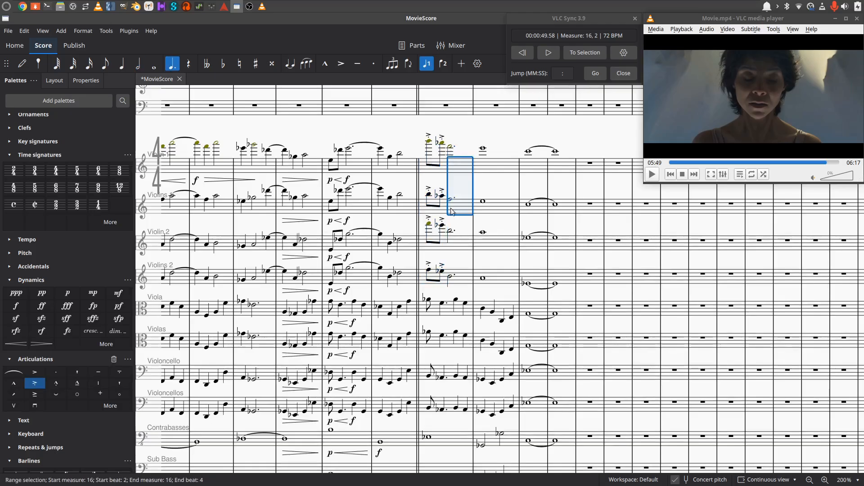
pyautogui.hotkey('shift', 'Down')
pyautogui.hotkey('shift', 'Down')
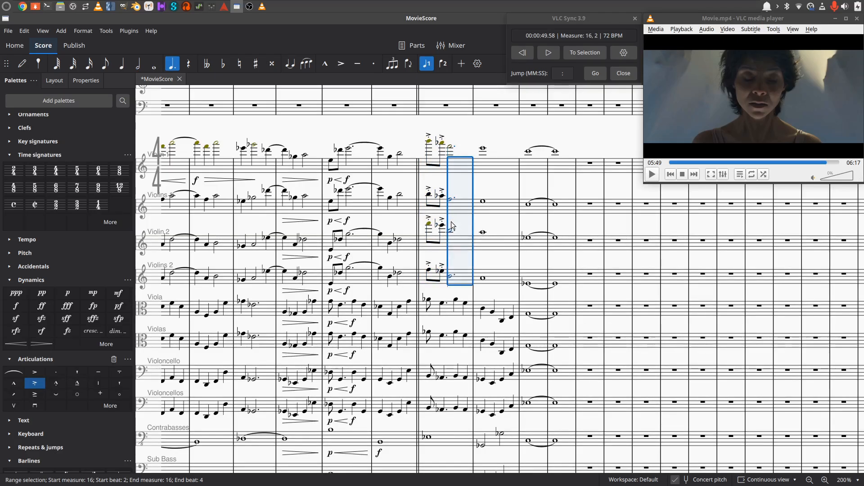
pyautogui.hotkey('shift', 'Right')
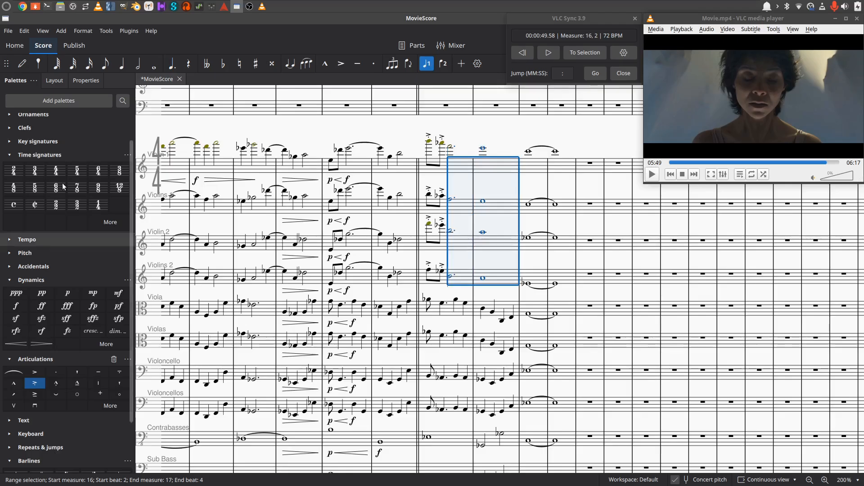
pyautogui.scroll(2, 27, 157)
pyautogui.click(19, 134)
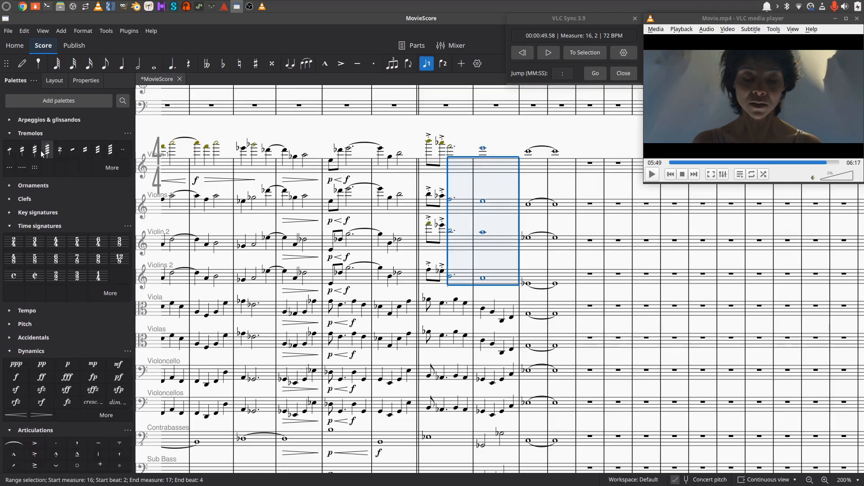
pyautogui.click(35, 150)
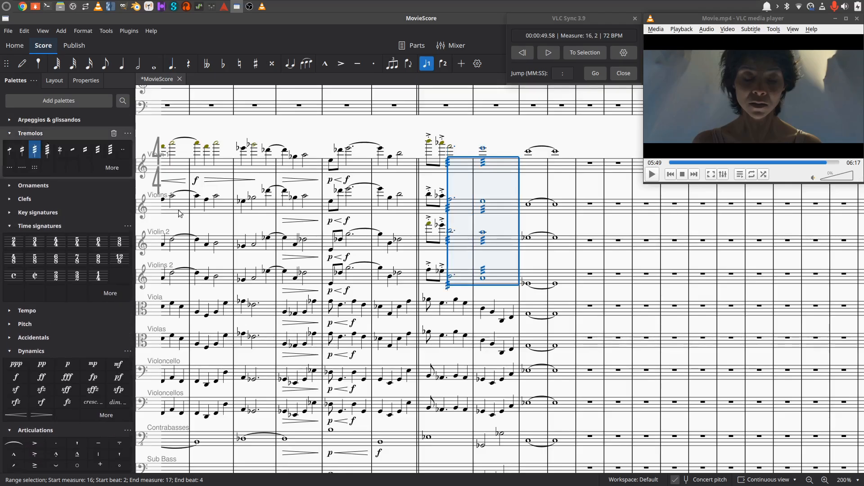
# Add accent-staccato articulations to the first eighth note of measure 16 in the viola and cello staves.
pyautogui.click(455, 301)
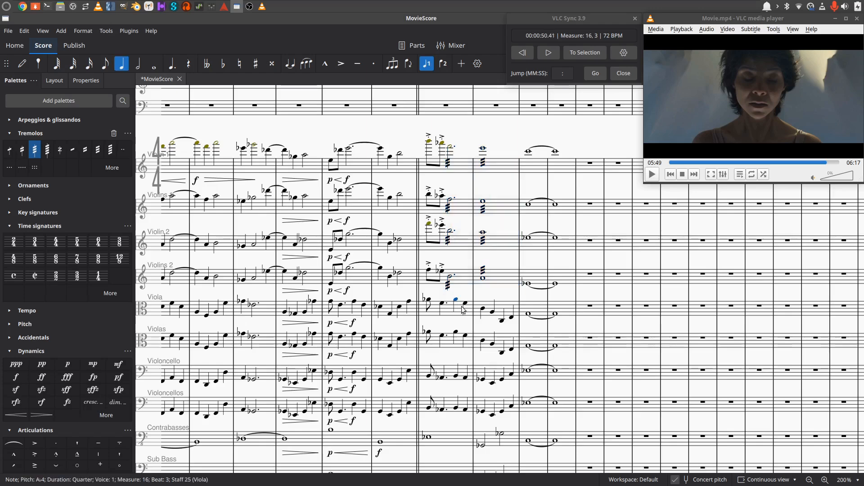
pyautogui.click(429, 300)
pyautogui.hotkey('shift', 'Down')
pyautogui.hotkey('shift', 'Down')
pyautogui.hotkey('shift', 'Down')
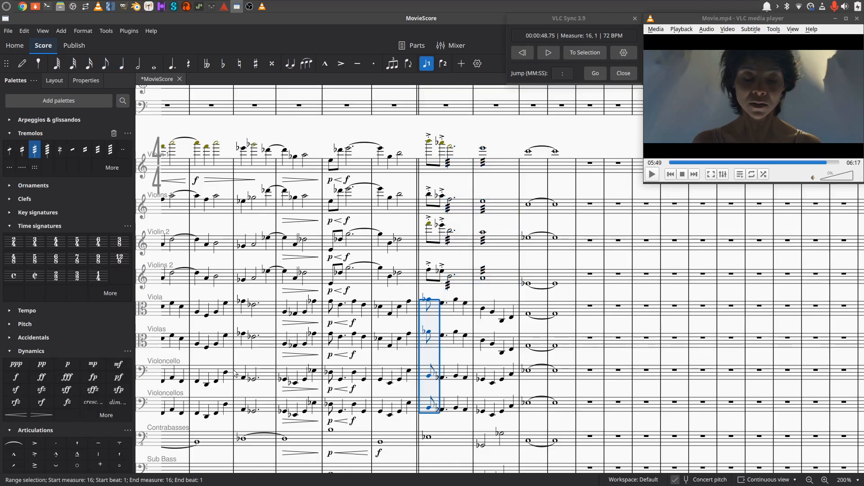
pyautogui.click(34, 453)
# Add accents to the dotted quarter notes on beat 1.5 of measure 16 in the viola and cello staves.
pyautogui.click(442, 304)
pyautogui.hotkey('shift', 'Down')
pyautogui.hotkey('shift', 'Down')
pyautogui.hotkey('shift', 'Down')
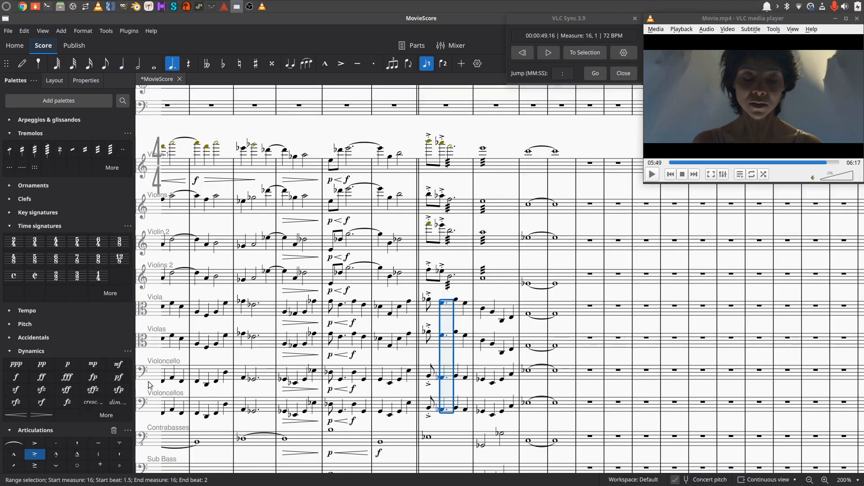
pyautogui.click(34, 443)
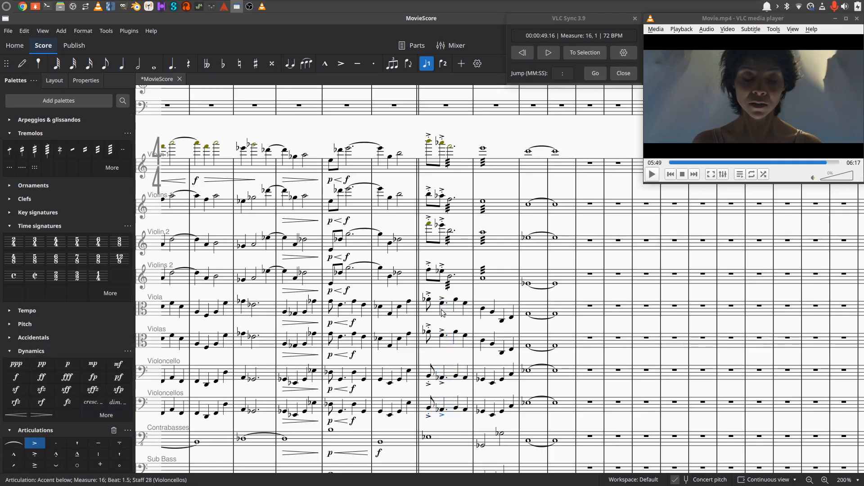
# Add accents to the beat 3 and beat 4 notes of measure 16 in the viola and cello staves.
pyautogui.click(456, 300)
pyautogui.hotkey('shift', 'Down')
pyautogui.hotkey('shift', 'Down')
pyautogui.hotkey('shift', 'Down')
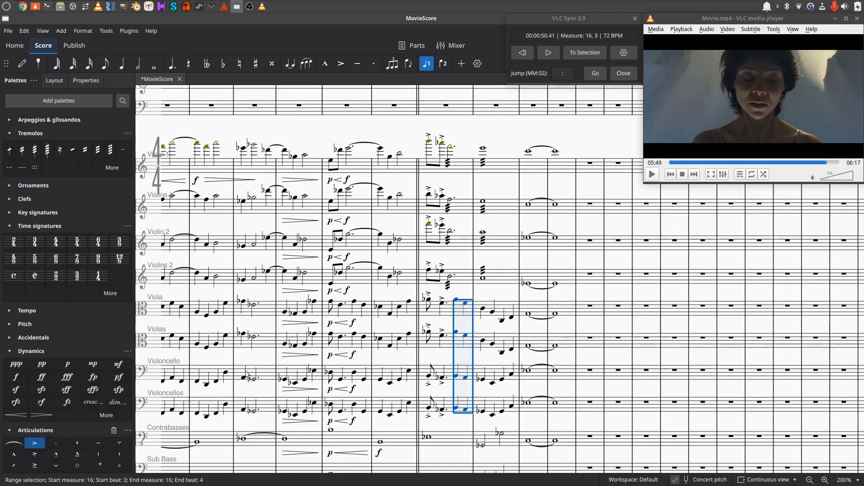
pyautogui.click(35, 443)
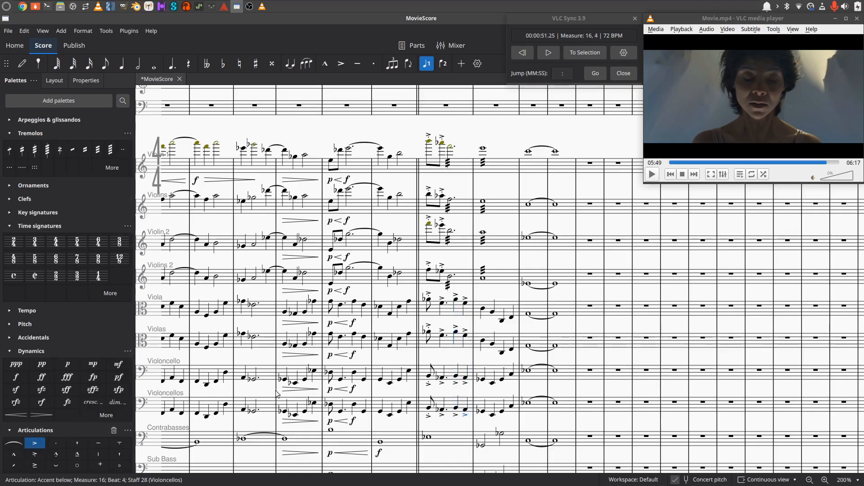
# Make the beat 1 notes of measure 17 dotted quarter notes in the viola and cello staves.
pyautogui.click(483, 310)
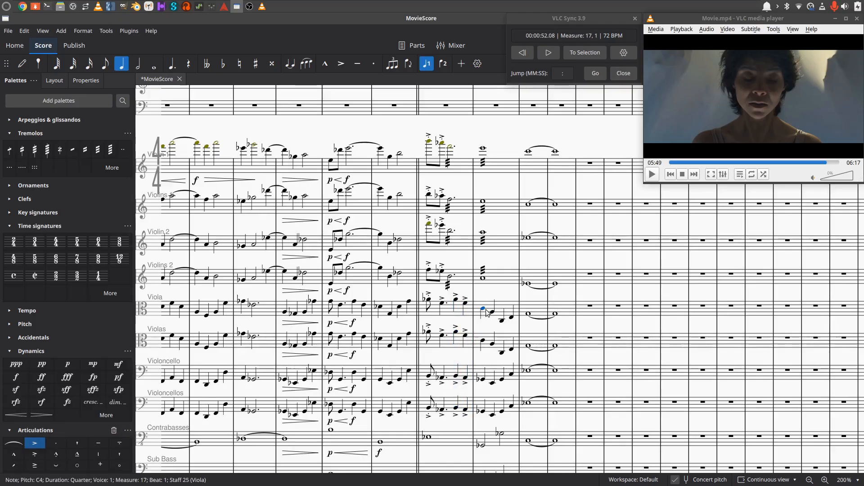
pyautogui.hotkey('shift', 'Down')
pyautogui.hotkey('shift', 'Down')
pyautogui.hotkey('shift', 'Down')
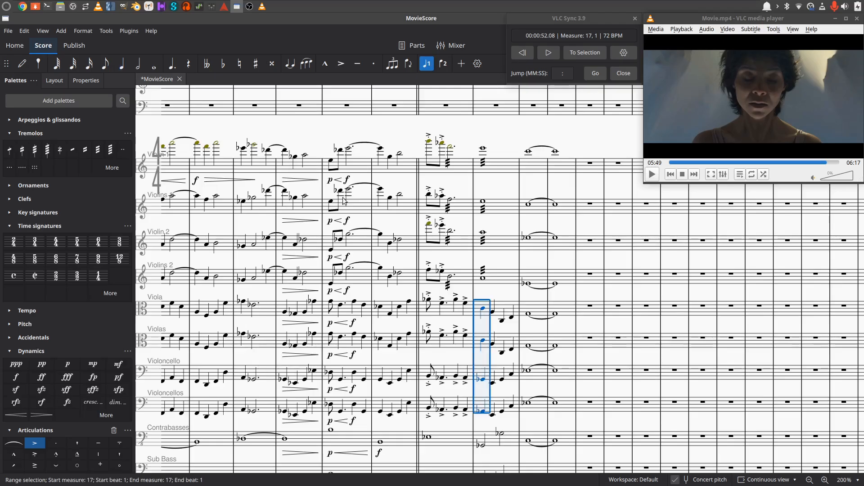
pyautogui.press('.')
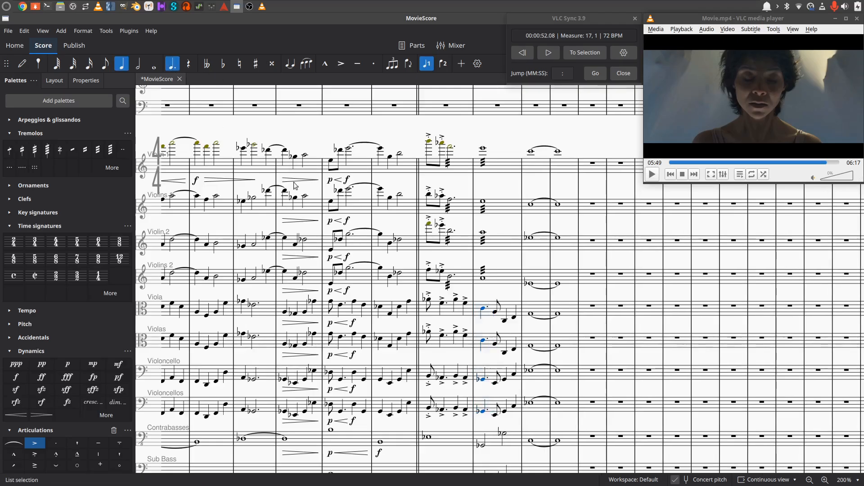
# Change the beat 2.5 eighth notes of measure 17 to dotted quarter notes in the viola and cello staves.
pyautogui.click(494, 312)
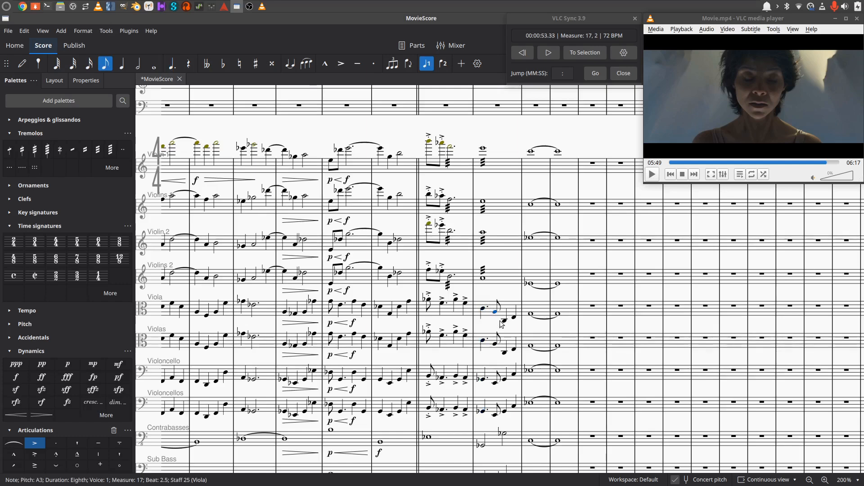
pyautogui.hotkey('shift', 'Down')
pyautogui.hotkey('shift', 'Down')
pyautogui.hotkey('shift', 'Down')
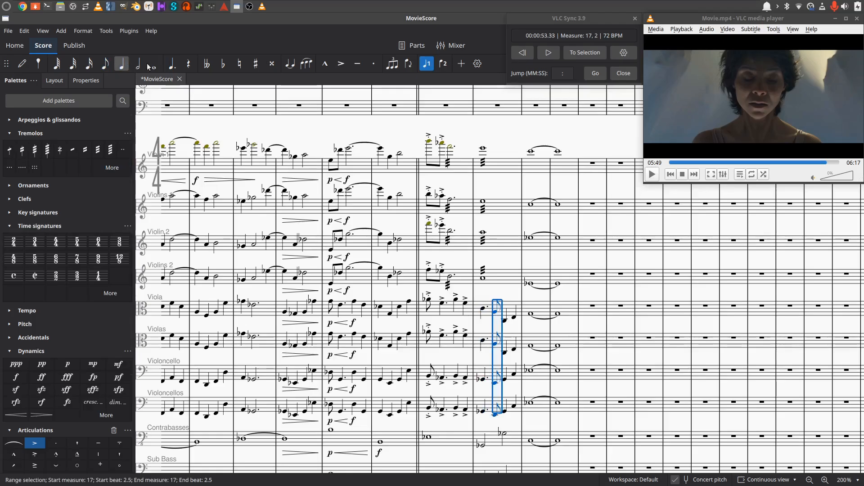
pyautogui.click(122, 63)
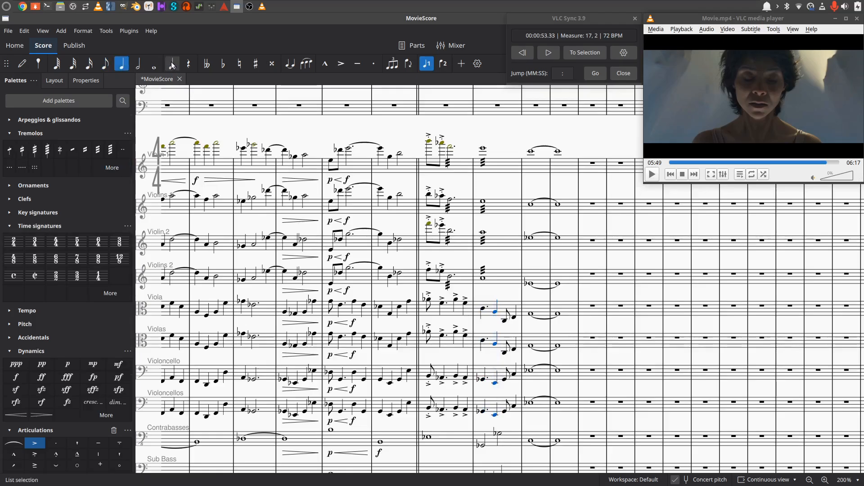
pyautogui.click(171, 65)
# Raise the beat 4 note of measure 17 to A3 in the Viola and Violas staves.
pyautogui.click(507, 317)
pyautogui.press('Up')
pyautogui.press('Up')
pyautogui.press('Up')
pyautogui.press('Up')
pyautogui.press('Up')
pyautogui.click(507, 350)
pyautogui.press('Up')
pyautogui.press('Up')
pyautogui.press('Up')
pyautogui.press('Up')
pyautogui.press('Up')
# Lower the beat 4 note of measure 17 to E2 in the Violoncello and Violoncellos staves.
pyautogui.click(507, 374)
pyautogui.press('Down')
pyautogui.press('Down')
pyautogui.press('Down')
pyautogui.press('Down')
pyautogui.press('Down')
pyautogui.press('Down')
pyautogui.press('Down')
pyautogui.press('Down')
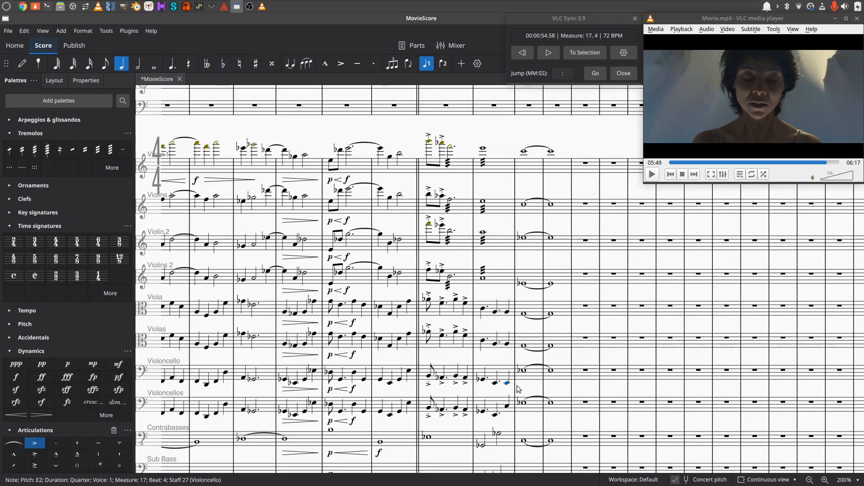
pyautogui.press('Down')
pyautogui.press('Up')
pyautogui.click(508, 406)
pyautogui.press('Down')
pyautogui.press('Down')
pyautogui.press('Down')
pyautogui.press('Down')
pyautogui.press('Down')
pyautogui.press('Down')
pyautogui.press('Down')
pyautogui.press('Down')
# Connect the beat 2.5 notes of measure 17 to the beat 4 notes with slurs in the viola and cello staves.
pyautogui.click(496, 415)
pyautogui.keyDown('ctrl'); pyautogui.click(496, 383); pyautogui.keyUp('ctrl')
pyautogui.keyDown('ctrl'); pyautogui.click(495, 344); pyautogui.keyUp('ctrl')
pyautogui.keyDown('ctrl'); pyautogui.click(496, 312); pyautogui.keyUp('ctrl')
pyautogui.press('s')
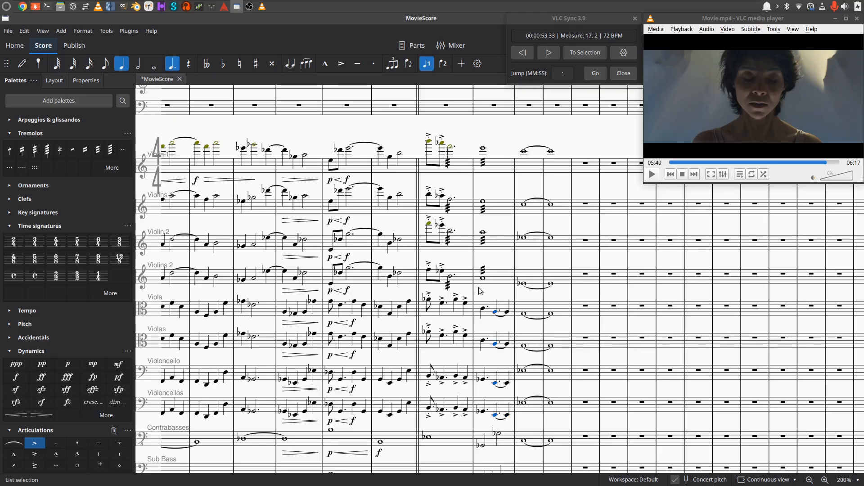
# Add accents to the beat 1 and beat 2.5 notes of measure 17 in the viola and cello staves.
pyautogui.click(483, 309)
pyautogui.hotkey('shift', 'Down')
pyautogui.hotkey('shift', 'Down')
pyautogui.hotkey('shift', 'Down')
pyautogui.hotkey('shift', 'Right')
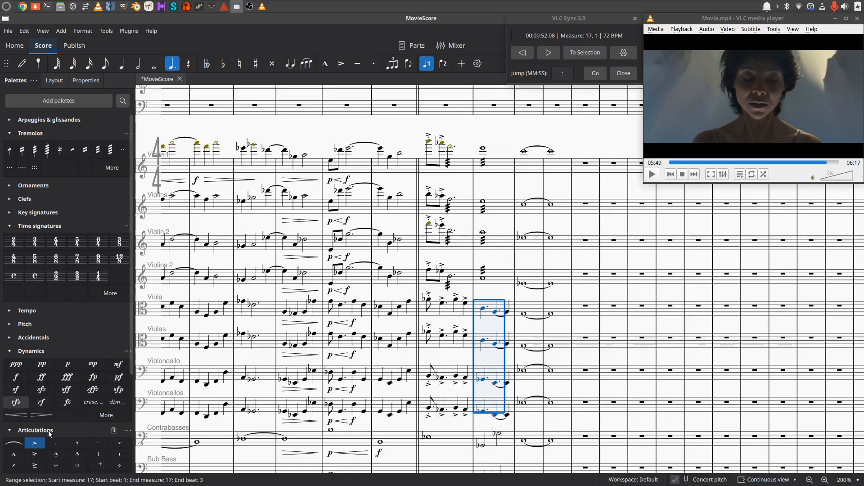
pyautogui.click(40, 448)
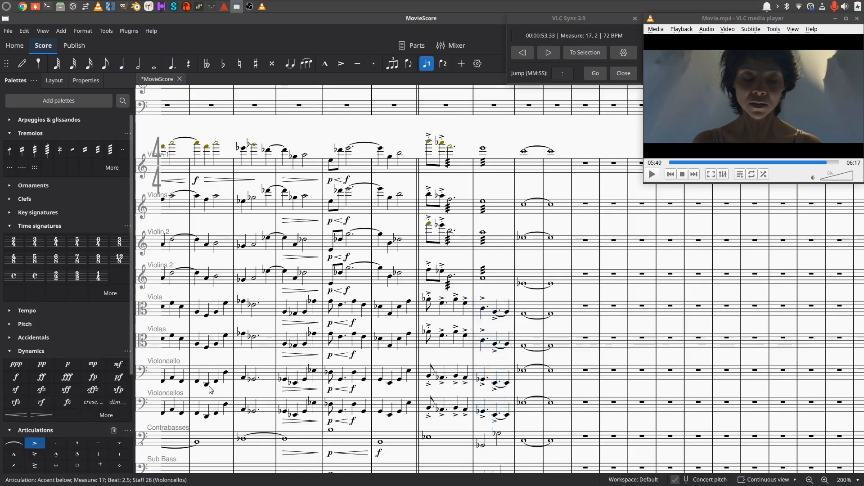
# Add accents to all notes of measures 16 and 17 in the Contrabasses and Sub Bass staves.
pyautogui.click(482, 446)
pyautogui.keyDown('ctrl'); pyautogui.click(498, 434); pyautogui.keyUp('ctrl')
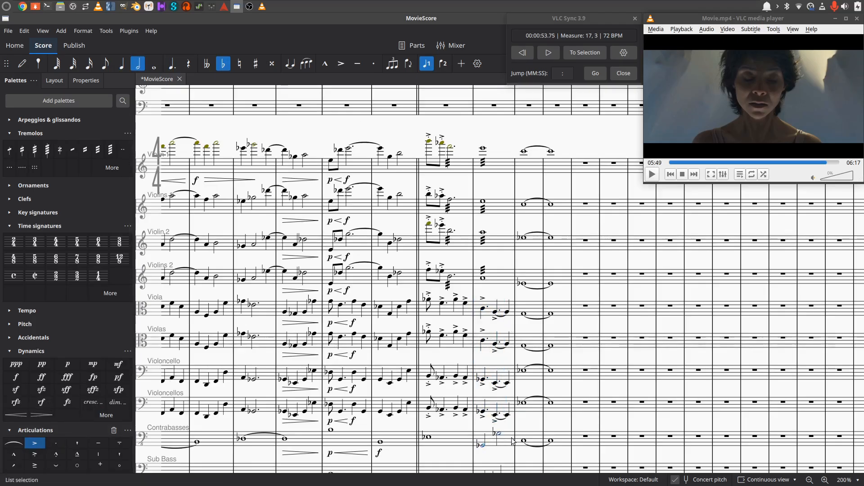
pyautogui.scroll(-3, 499, 436)
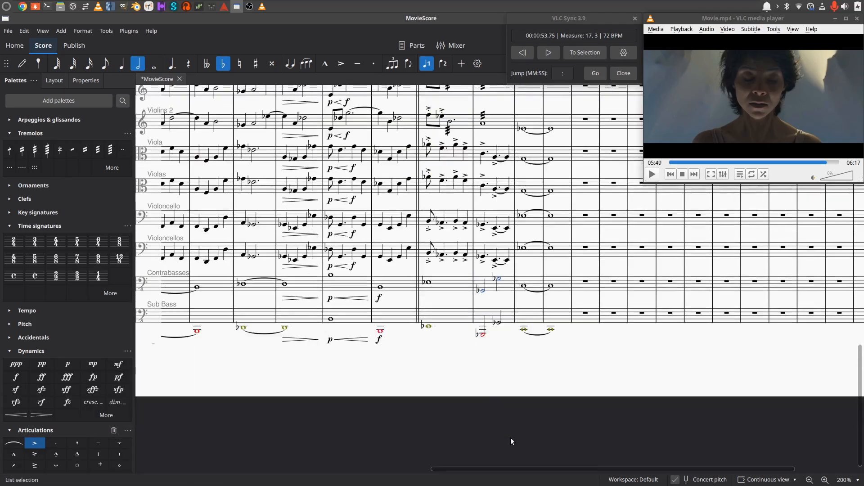
pyautogui.click(430, 282)
pyautogui.click(444, 289)
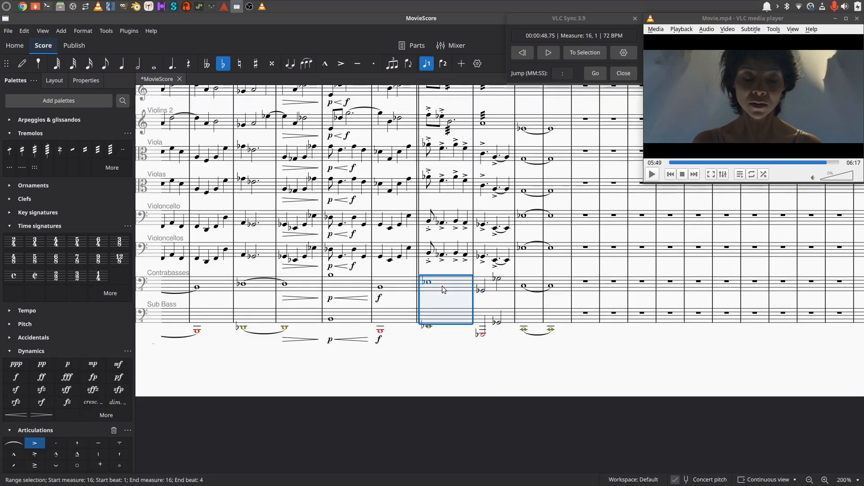
pyautogui.hotkey('shift', 'Right')
pyautogui.hotkey('shift', 'Right')
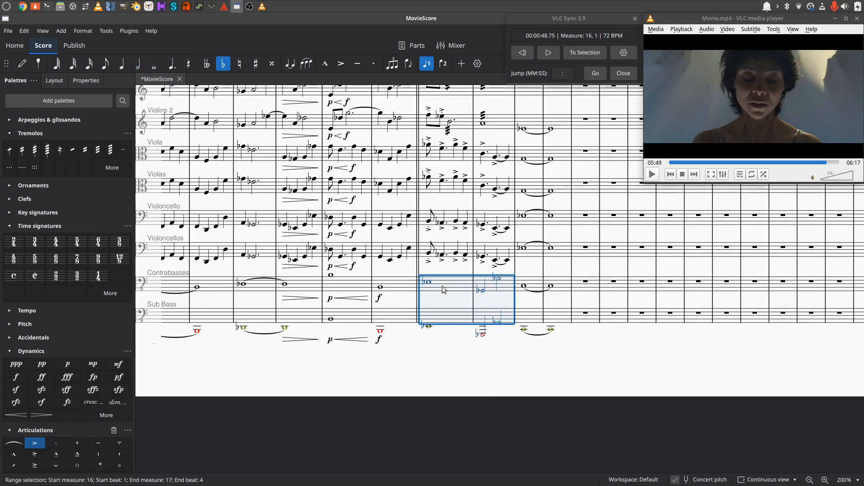
pyautogui.click(35, 443)
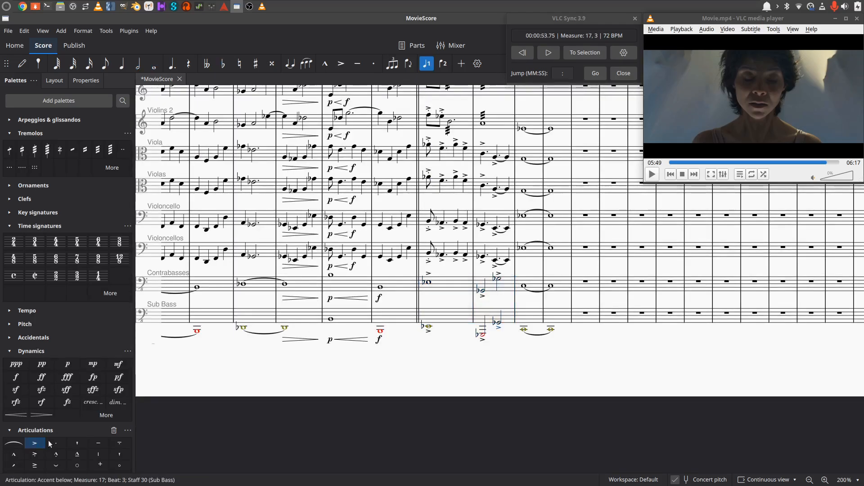
# Play measures 14 to 18 in sync with the movie to check the string parts.
pyautogui.scroll(5, 593, 253)
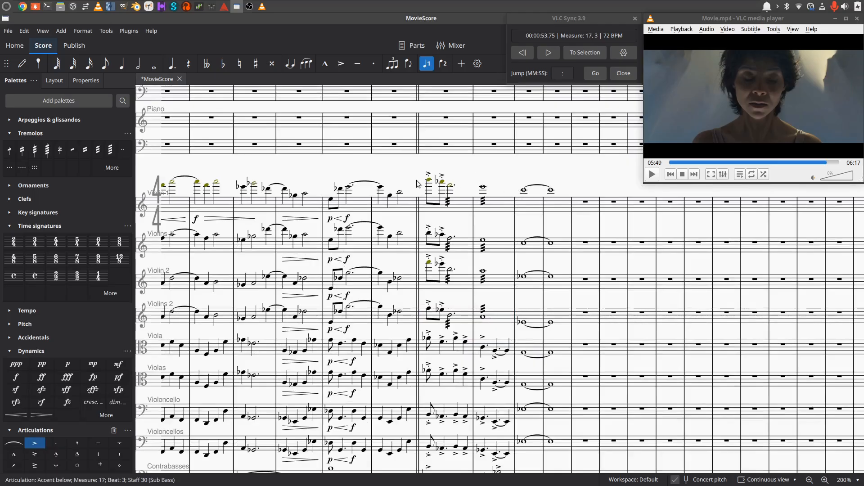
pyautogui.click(332, 202)
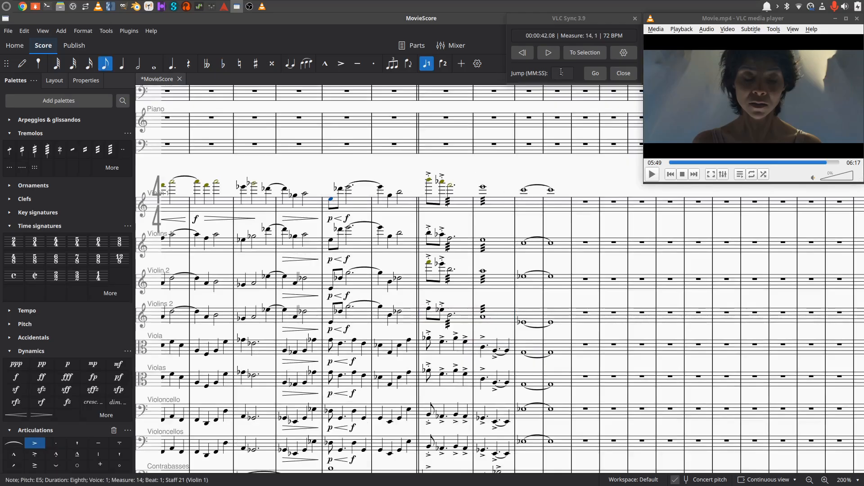
pyautogui.click(573, 54)
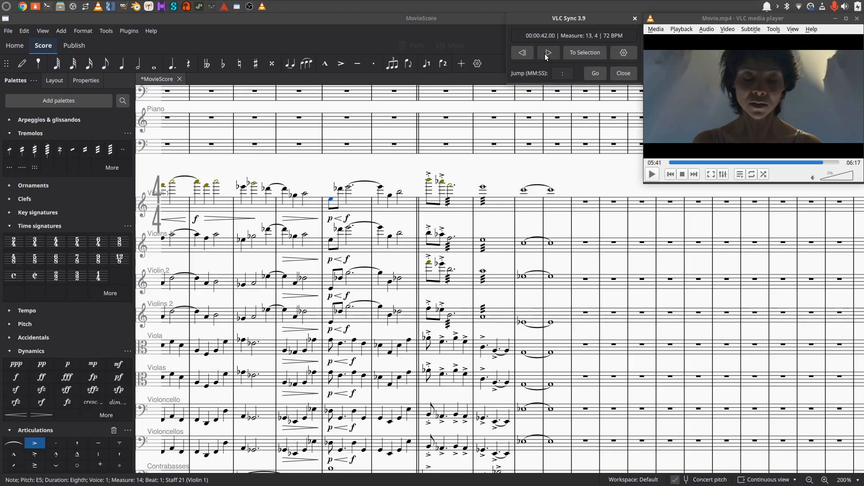
pyautogui.click(548, 53)
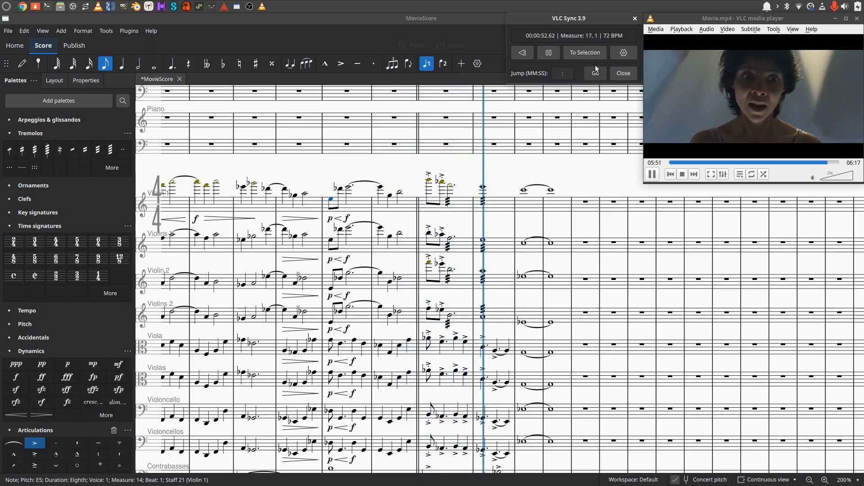
pyautogui.click(549, 54)
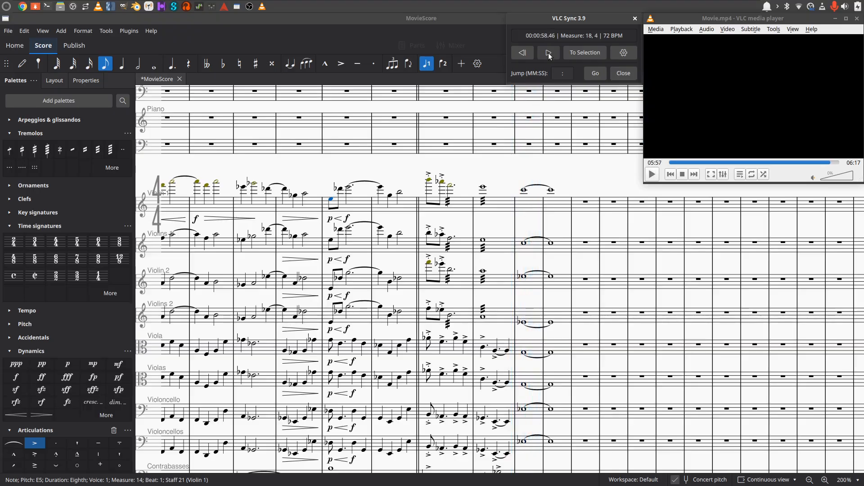
# Replace the articulations on the beat 1 notes of measure 16 in the four violin staves with plain accents.
pyautogui.click(429, 174)
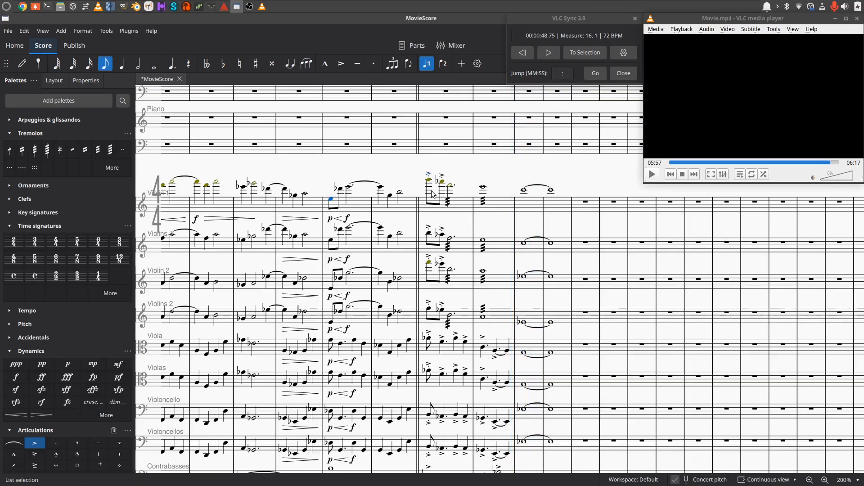
pyautogui.keyDown('ctrl'); pyautogui.click(429, 227); pyautogui.keyUp('ctrl')
pyautogui.keyDown('ctrl'); pyautogui.click(429, 257); pyautogui.keyUp('ctrl')
pyautogui.press('Delete')
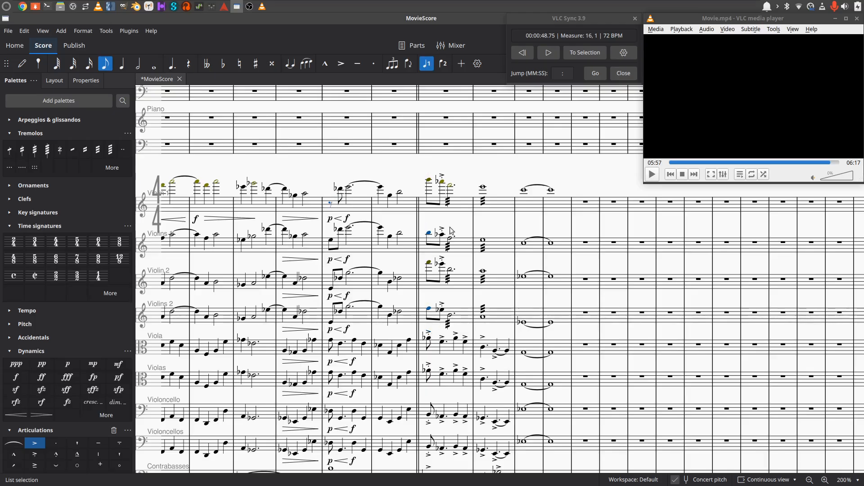
pyautogui.click(430, 181)
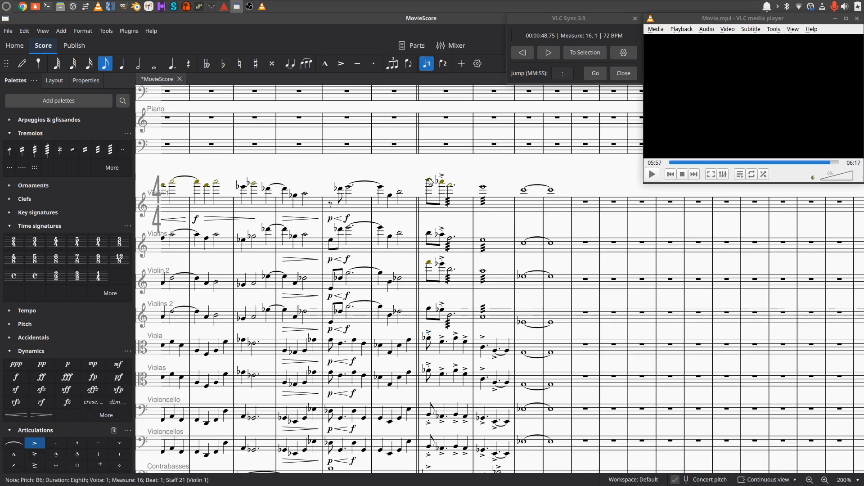
pyautogui.hotkey('shift', 'Down')
pyautogui.hotkey('shift', 'Down')
pyautogui.hotkey('shift', 'Down')
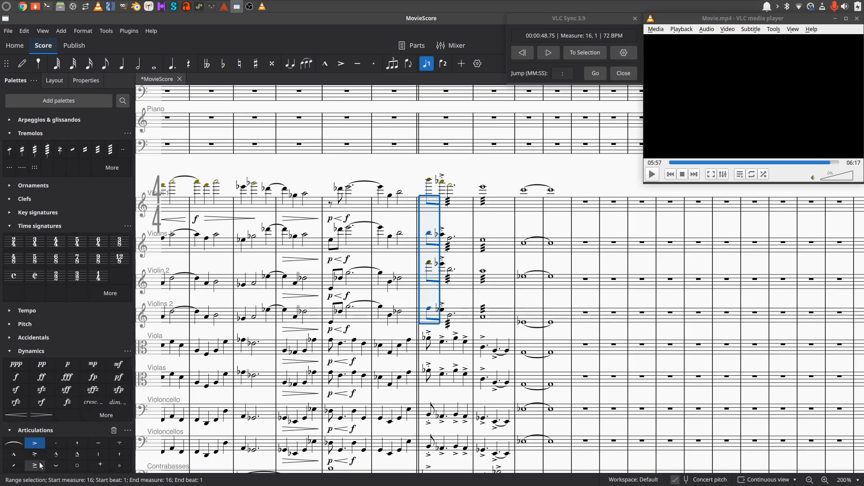
pyautogui.click(35, 443)
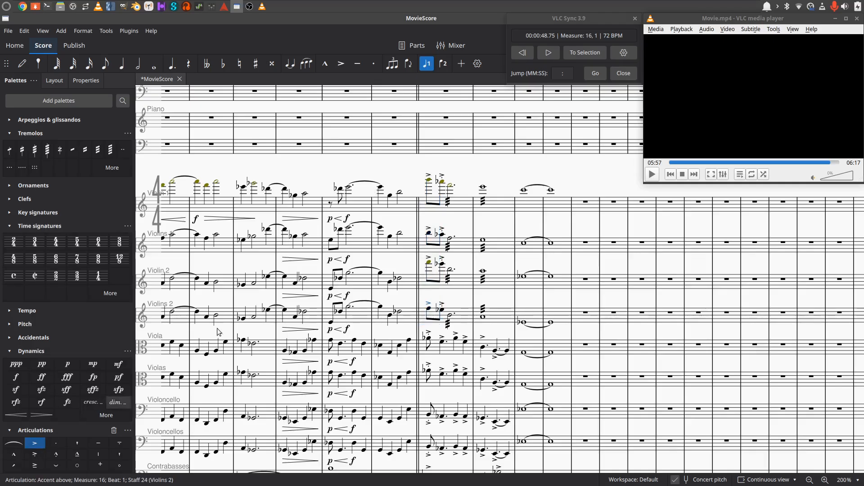
# Replace the accent-staccato marks on the beat 1.5 notes of measure 16 in the four violin staves with accents.
pyautogui.click(442, 176)
pyautogui.keyDown('ctrl'); pyautogui.click(441, 229); pyautogui.keyUp('ctrl')
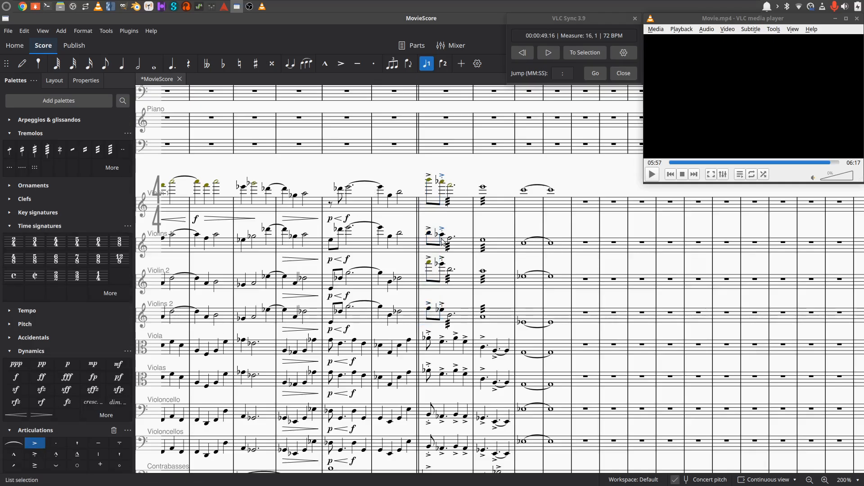
pyautogui.click(442, 260)
pyautogui.keyDown('ctrl'); pyautogui.click(442, 305); pyautogui.keyUp('ctrl')
pyautogui.keyDown('ctrl'); pyautogui.click(442, 307); pyautogui.keyUp('ctrl')
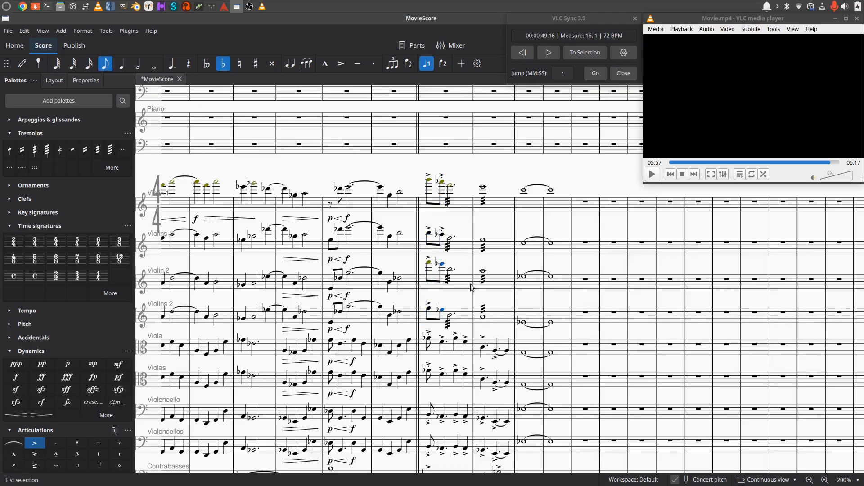
pyautogui.click(39, 443)
pyautogui.click(443, 230)
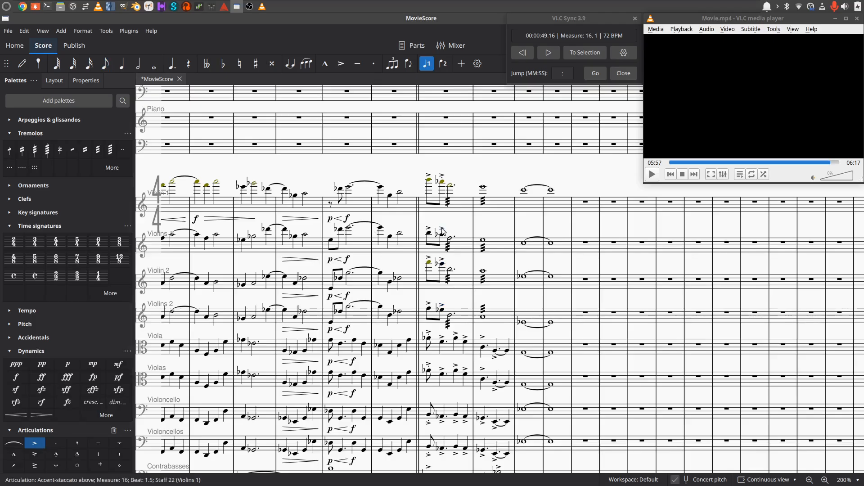
pyautogui.keyDown('ctrl'); pyautogui.click(442, 177); pyautogui.keyUp('ctrl')
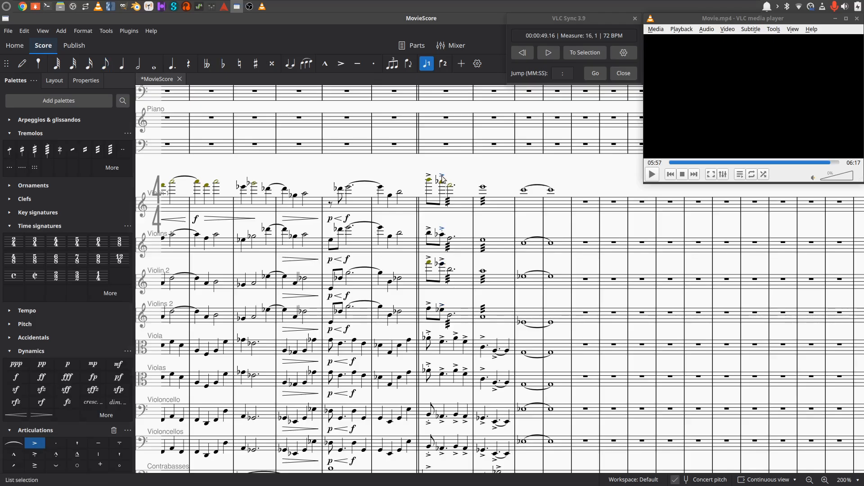
pyautogui.press('Delete')
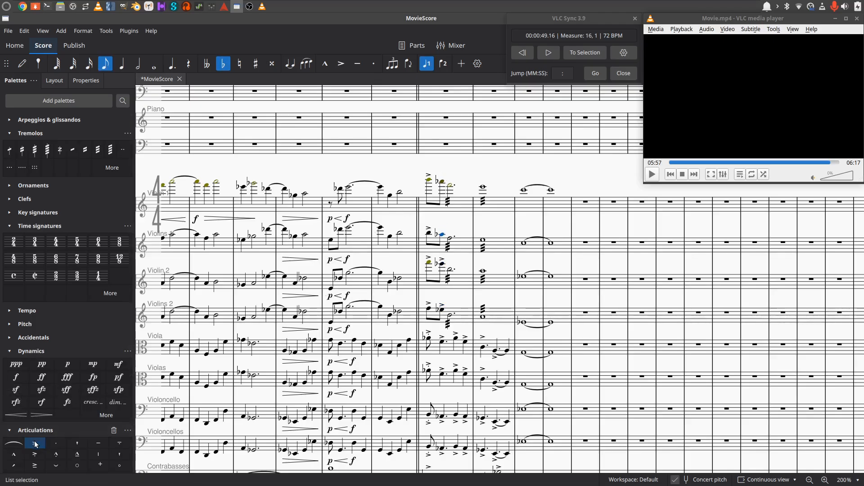
pyautogui.click(36, 445)
# Play the score in sync with the movie from measure 15 into measure 18.
pyautogui.click(381, 188)
pyautogui.click(554, 55)
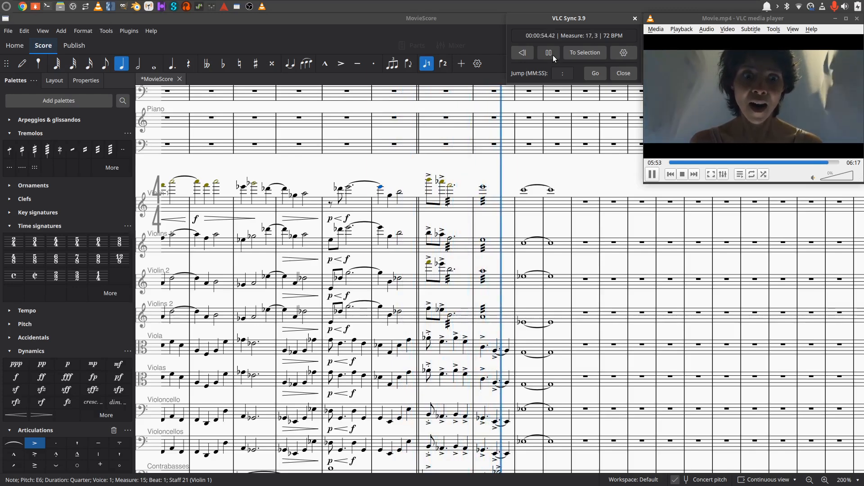
pyautogui.click(553, 55)
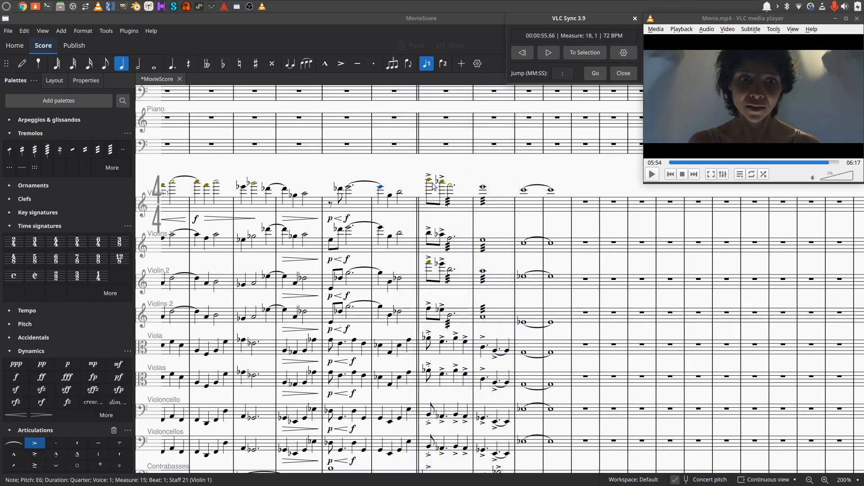
# Add a fortissimo (ff) dynamic at beat 1 of measure 16 in every staff from Violin 1 to Violoncellos.
pyautogui.click(430, 182)
pyautogui.hotkey('shift', 'Down')
pyautogui.hotkey('shift', 'Down')
pyautogui.hotkey('shift', 'Down')
pyautogui.hotkey('shift', 'Down')
pyautogui.hotkey('shift', 'Down')
pyautogui.hotkey('shift', 'Down')
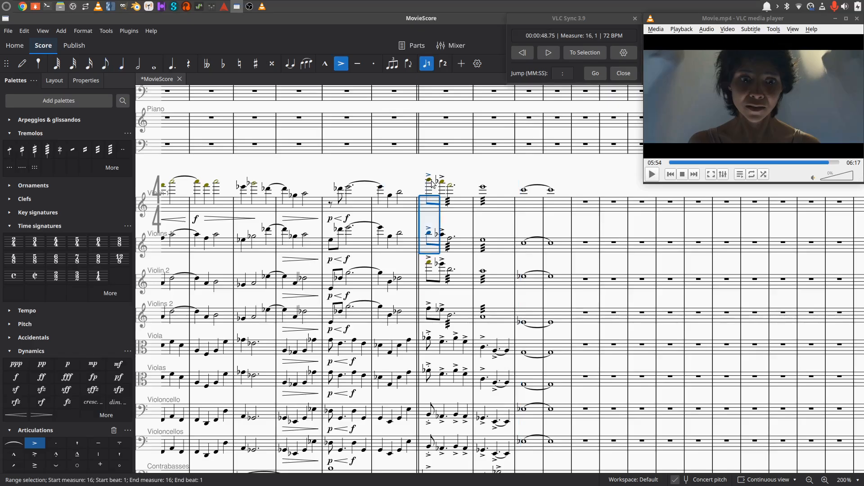
pyautogui.hotkey('shift', 'Down')
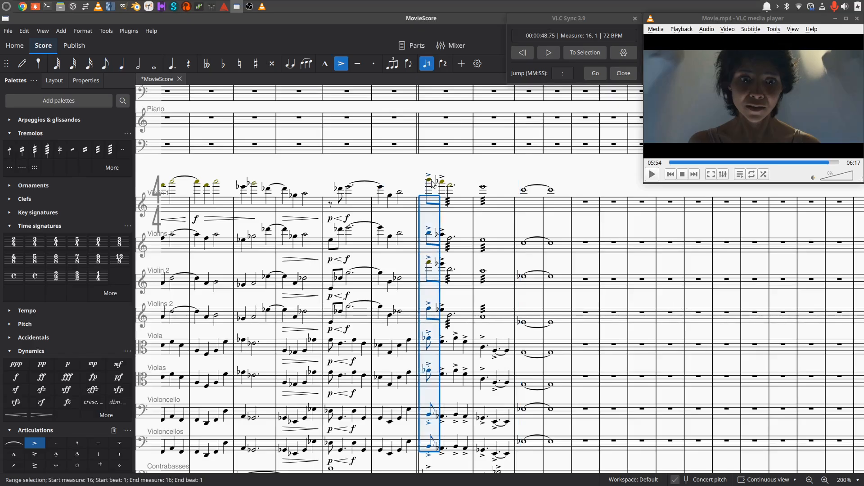
pyautogui.scroll(-2, 431, 184)
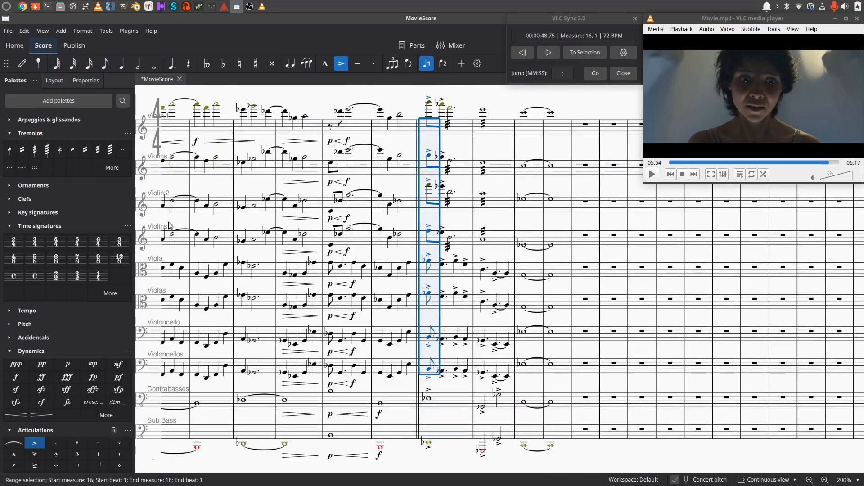
pyautogui.click(43, 377)
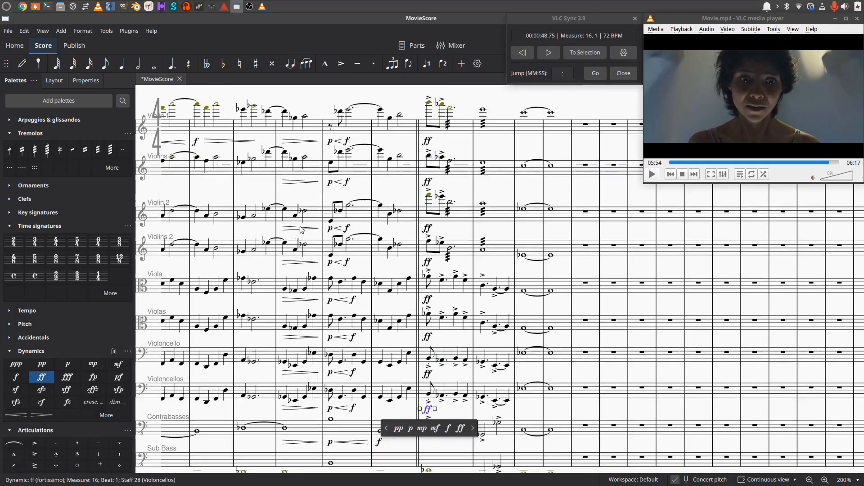
# Add crescendo hairpins over beats 3 and 4 of measure 15 in every staff from Violin 1 to Violoncellos.
pyautogui.click(400, 115)
pyautogui.hotkey('shift', 'Down')
pyautogui.hotkey('shift', 'Down')
pyautogui.hotkey('shift', 'Down')
pyautogui.hotkey('shift', 'Down')
pyautogui.hotkey('shift', 'Down')
pyautogui.hotkey('shift', 'Down')
pyautogui.hotkey('shift', 'Down')
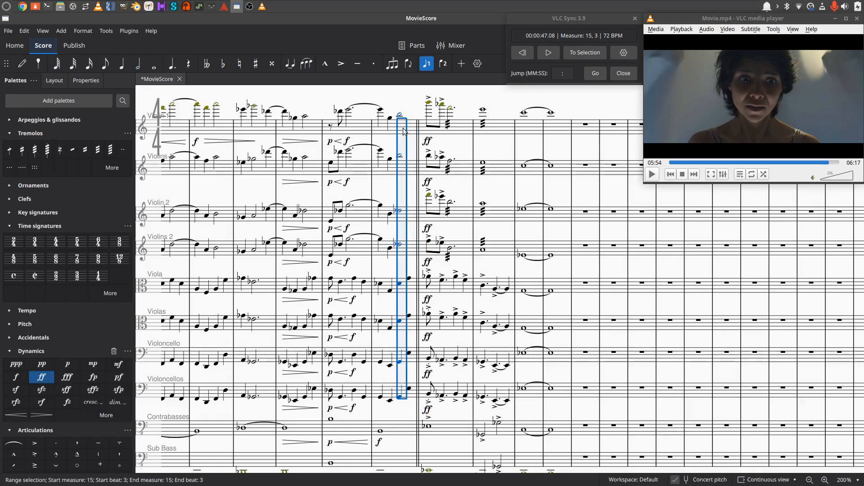
pyautogui.hotkey('shift', 'Right')
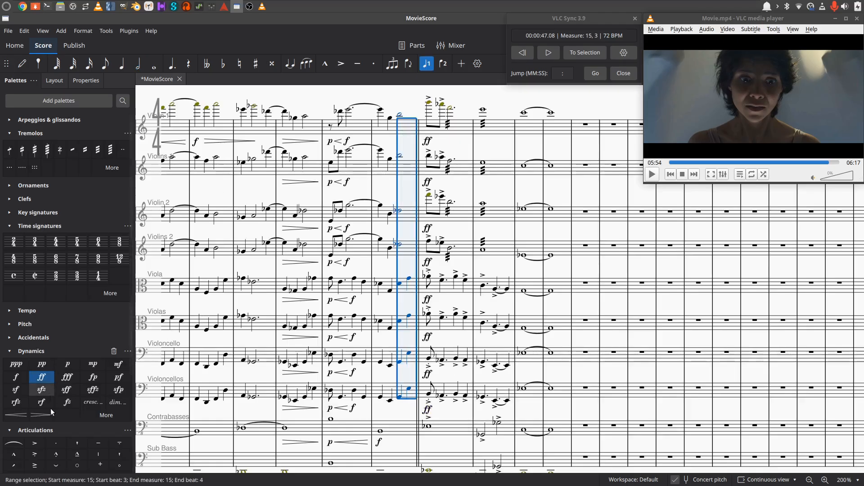
pyautogui.click(19, 415)
# Add crescendo hairpins across measure 15 in the Contrabasses and Sub Bass staves.
pyautogui.scroll(-1, 392, 315)
pyautogui.click(397, 398)
pyautogui.hotkey('shift', 'Down')
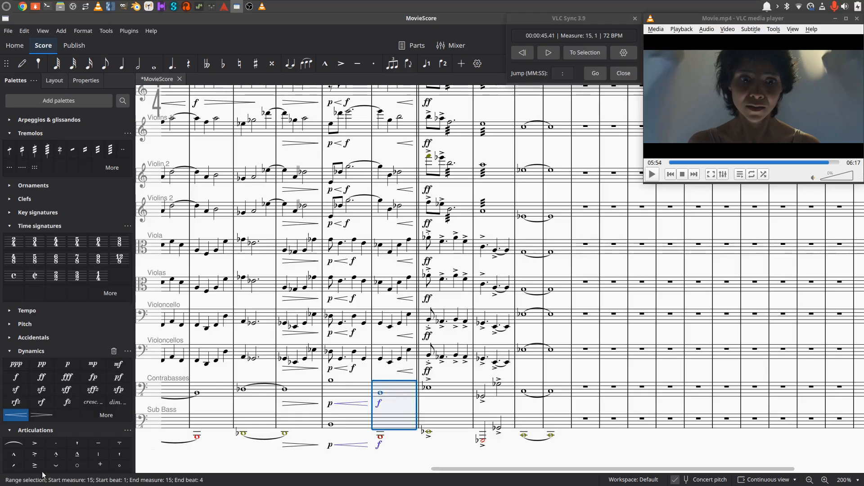
pyautogui.click(34, 415)
# Play the passage from measure 13 to the end of measure 18 in sync with the movie to check the dynamics.
pyautogui.scroll(1, 483, 194)
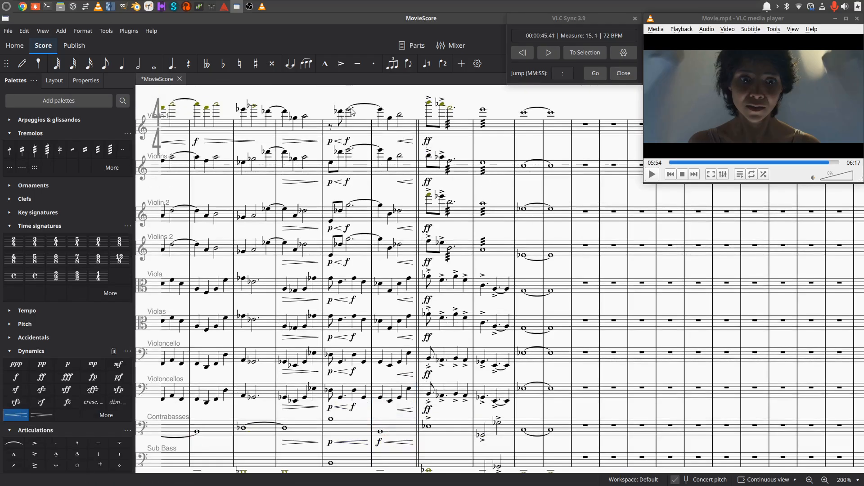
pyautogui.click(285, 112)
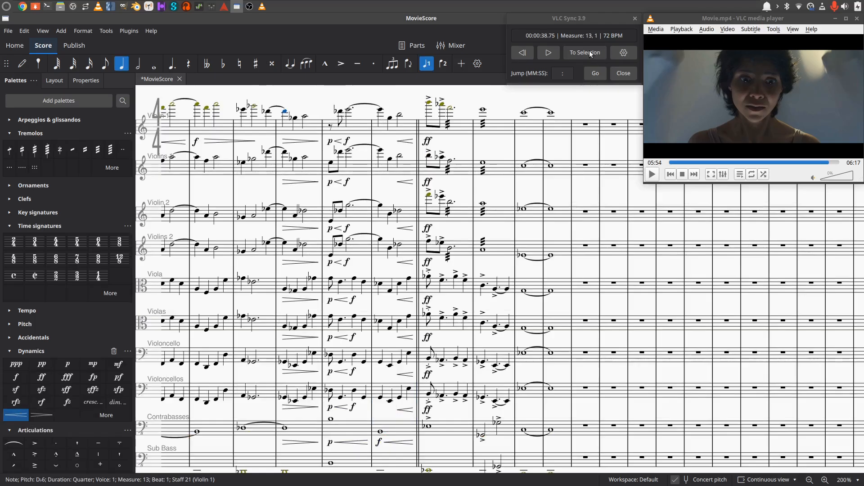
pyautogui.click(550, 52)
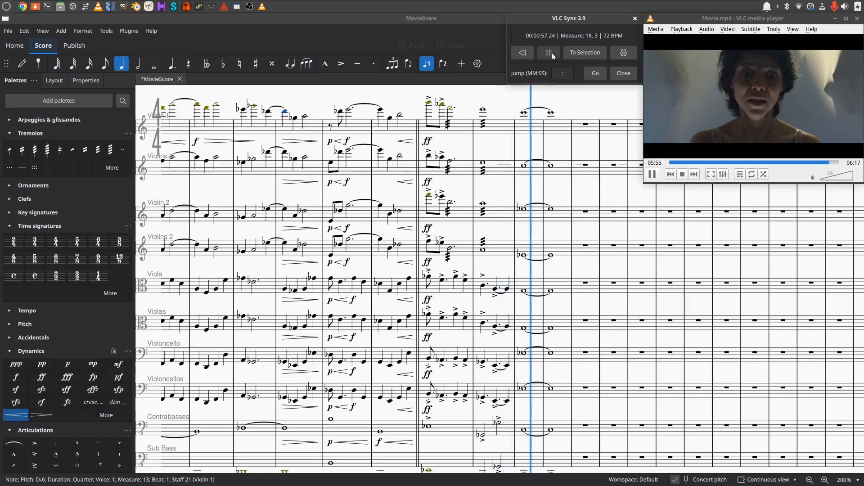
pyautogui.click(551, 53)
# Add decrescendo hairpins across measures 18 and 19 in every string staff from Violin 1 to Sub Bass.
pyautogui.click(541, 126)
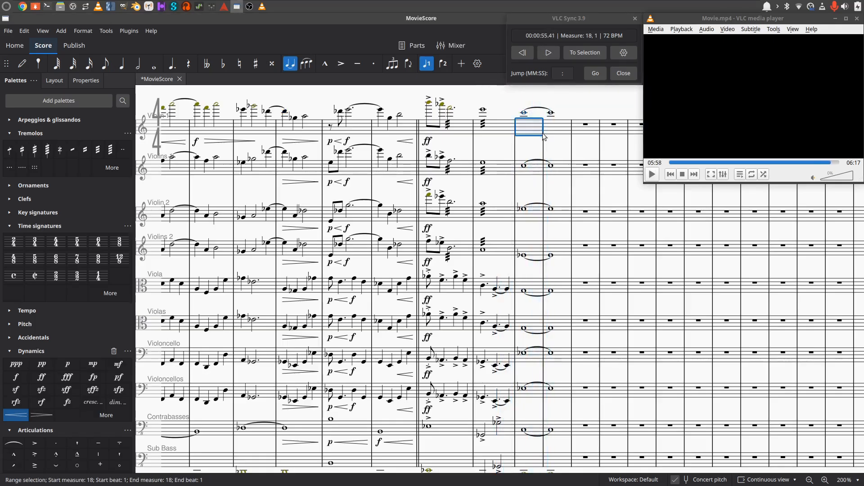
pyautogui.hotkey('shift', 'Down')
pyautogui.hotkey('shift', 'Down')
pyautogui.hotkey('shift', 'Down')
pyautogui.hotkey('shift', 'Down')
pyautogui.hotkey('shift', 'Down')
pyautogui.hotkey('shift', 'Down')
pyautogui.hotkey('shift', 'Down')
pyautogui.hotkey('shift', 'Down')
pyautogui.hotkey('shift', 'Down')
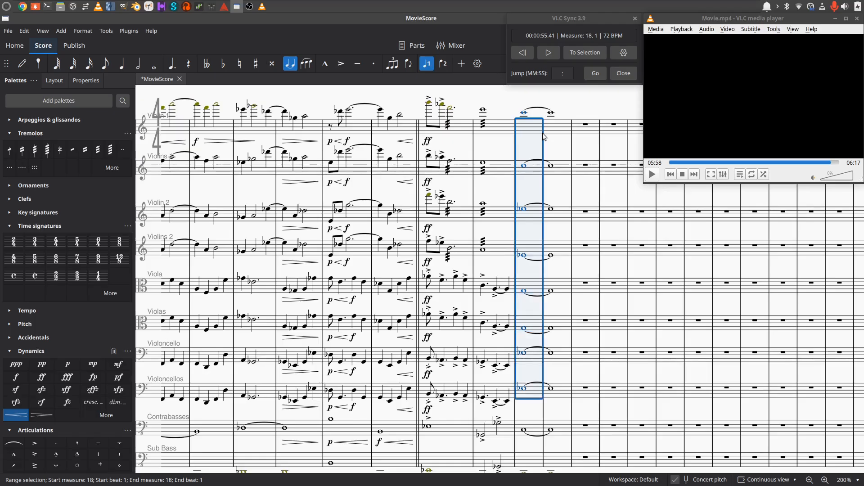
pyautogui.hotkey('shift', 'Right')
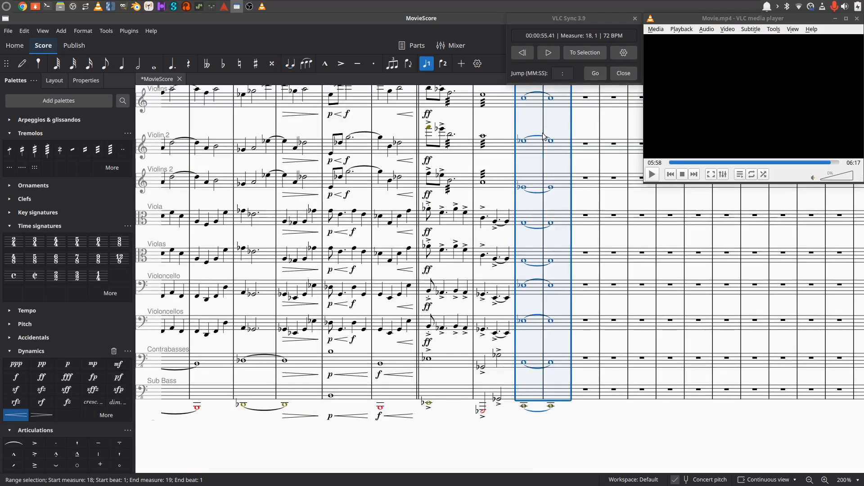
pyautogui.click(48, 415)
# Add a ppp dynamic at the start of measure 20 in every string staff from Violin 1 to Sub Bass.
pyautogui.scroll(3, 590, 193)
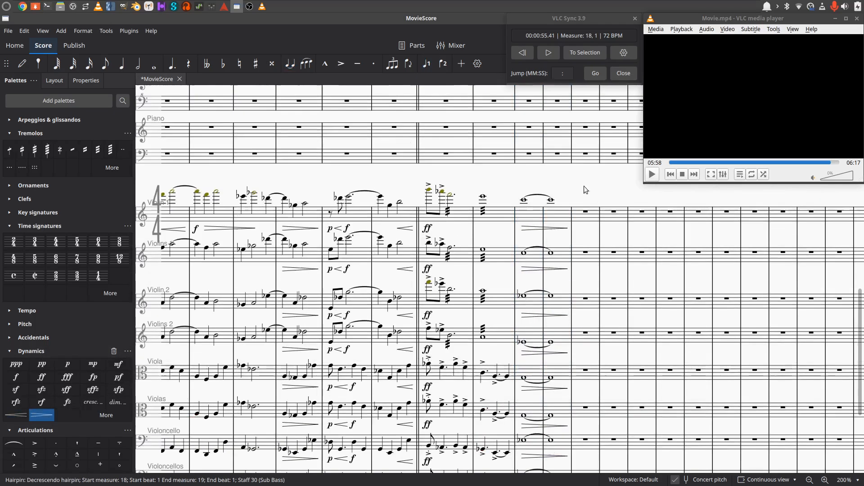
pyautogui.click(579, 216)
pyautogui.hotkey('shift', 'Down')
pyautogui.hotkey('shift', 'Down')
pyautogui.hotkey('shift', 'Down')
pyautogui.hotkey('shift', 'Down')
pyautogui.hotkey('shift', 'Down')
pyautogui.hotkey('shift', 'Down')
pyautogui.hotkey('shift', 'Down')
pyautogui.hotkey('shift', 'Down')
pyautogui.hotkey('shift', 'Down')
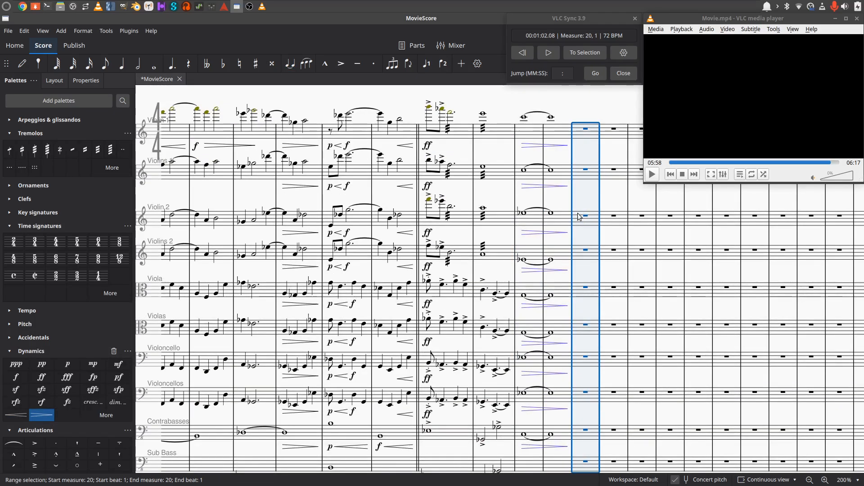
pyautogui.scroll(-1, 595, 277)
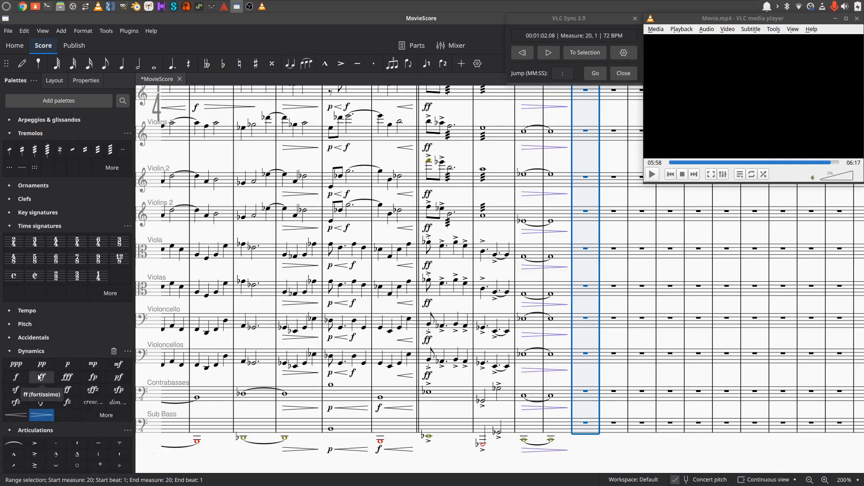
pyautogui.click(16, 364)
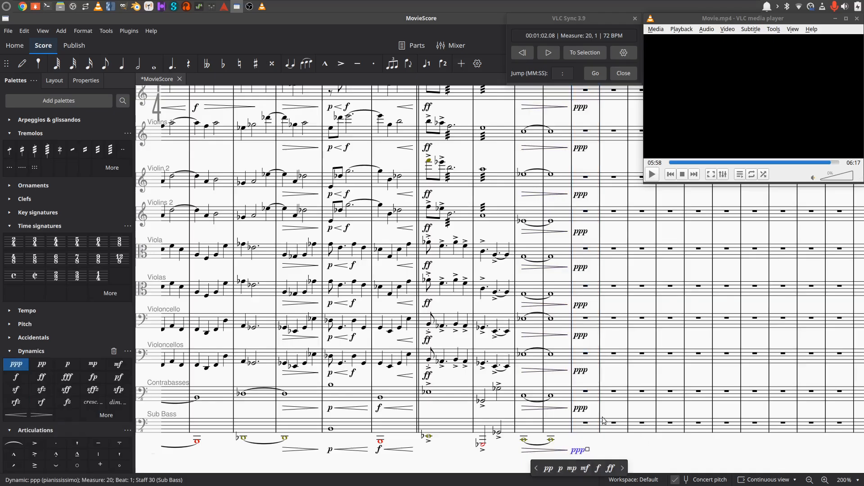
pyautogui.press('Escape')
pyautogui.click(580, 450)
pyautogui.keyDown('ctrl'); pyautogui.click(582, 409); pyautogui.keyUp('ctrl')
pyautogui.keyDown('ctrl'); pyautogui.click(583, 374); pyautogui.keyUp('ctrl')
pyautogui.keyDown('ctrl'); pyautogui.click(581, 338); pyautogui.keyUp('ctrl')
pyautogui.keyDown('ctrl'); pyautogui.click(580, 305); pyautogui.keyUp('ctrl')
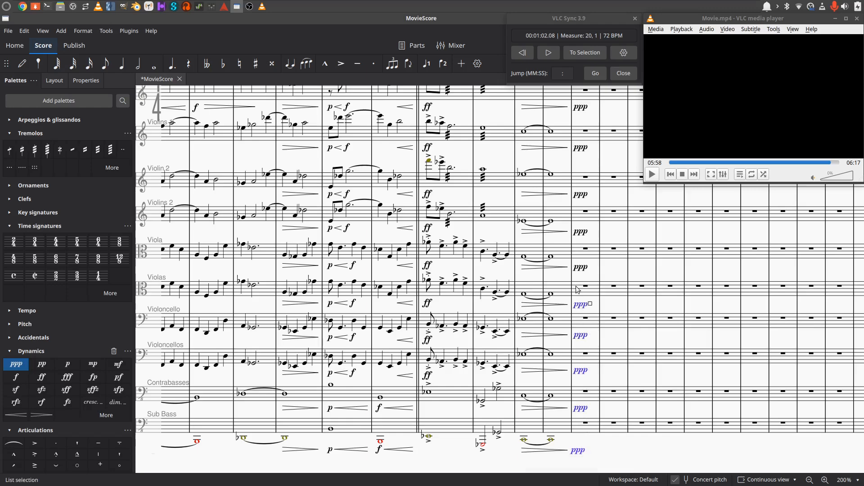
pyautogui.keyDown('ctrl'); pyautogui.click(581, 269); pyautogui.keyUp('ctrl')
pyautogui.keyDown('ctrl'); pyautogui.click(581, 232); pyautogui.keyUp('ctrl')
pyautogui.keyDown('ctrl'); pyautogui.click(581, 194); pyautogui.keyUp('ctrl')
pyautogui.scroll(2, 591, 210)
pyautogui.scroll(2, 590, 209)
pyautogui.keyDown('ctrl'); pyautogui.click(581, 225); pyautogui.keyUp('ctrl')
pyautogui.keyDown('ctrl'); pyautogui.click(581, 185); pyautogui.keyUp('ctrl')
# Change the measure 20 dynamics in Violin 1 and Violins 1 to ppppp.
pyautogui.click(582, 185)
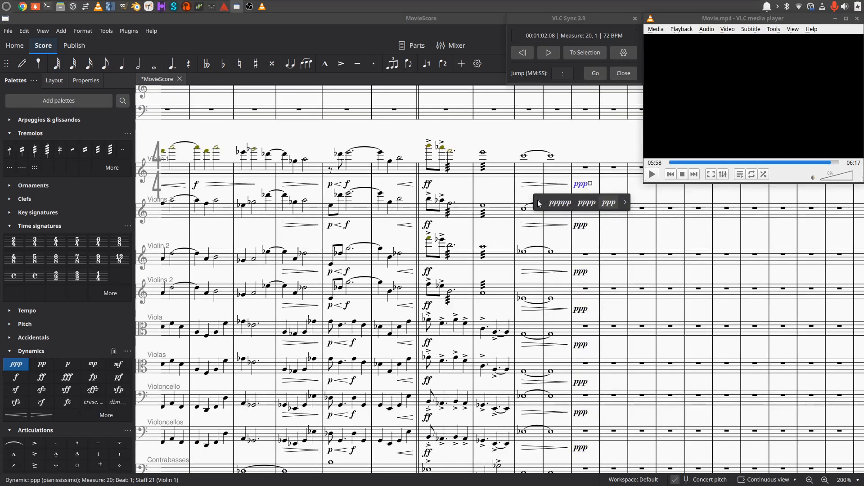
pyautogui.click(561, 203)
pyautogui.click(579, 226)
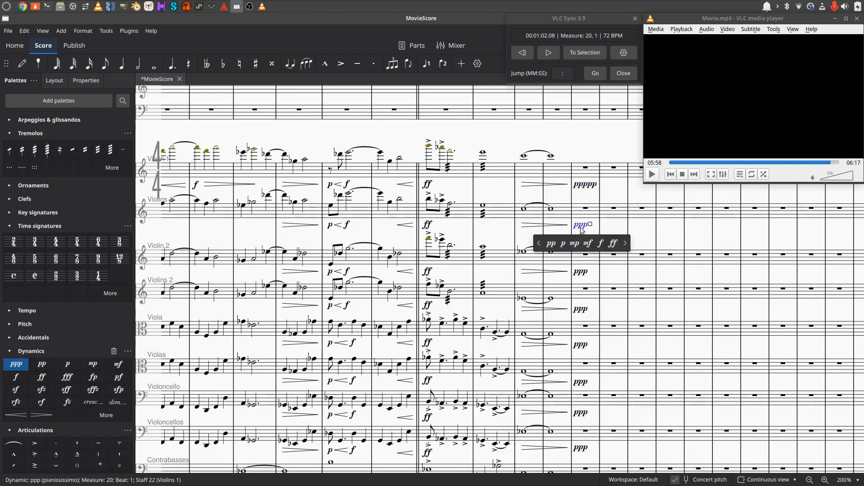
pyautogui.click(539, 243)
pyautogui.click(560, 244)
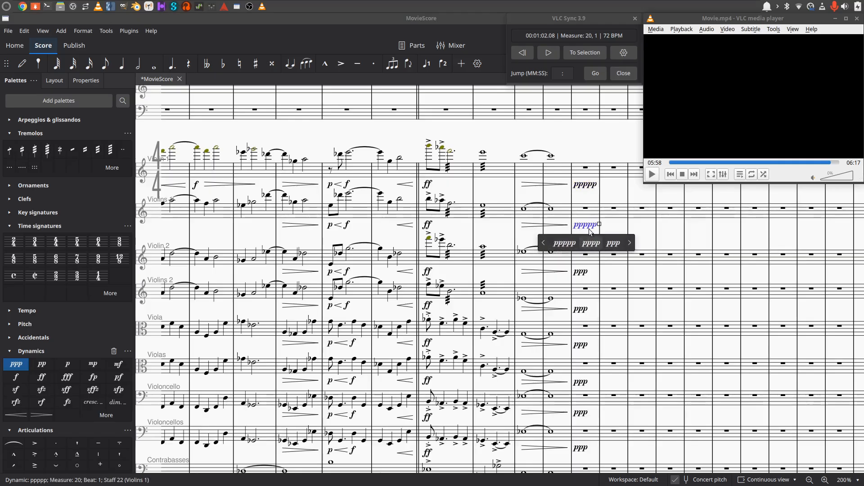
# Copy the ppppp dynamic from Violins 1 over the measure 20 dynamics in Violin 2, Violins 2, Viola and Violas.
pyautogui.click(618, 225)
pyautogui.click(589, 226)
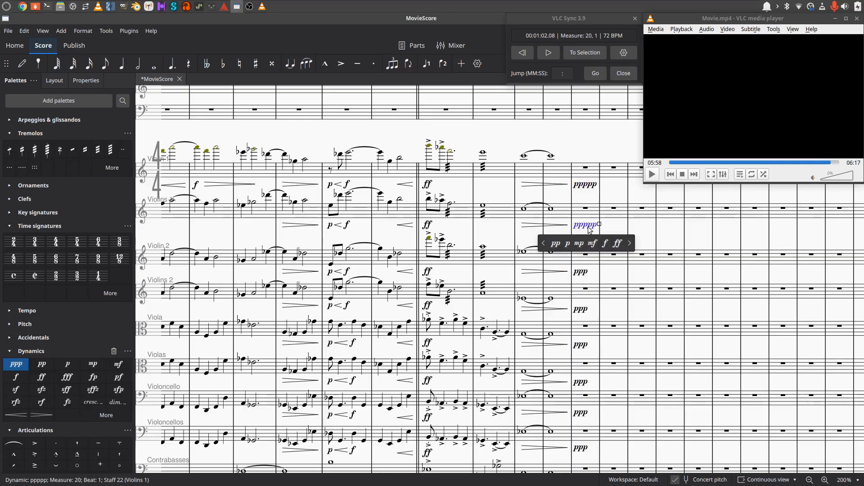
pyautogui.click(581, 272)
pyautogui.hotkey('ctrl', 'v')
pyautogui.click(581, 314)
pyautogui.hotkey('ctrl', 'v')
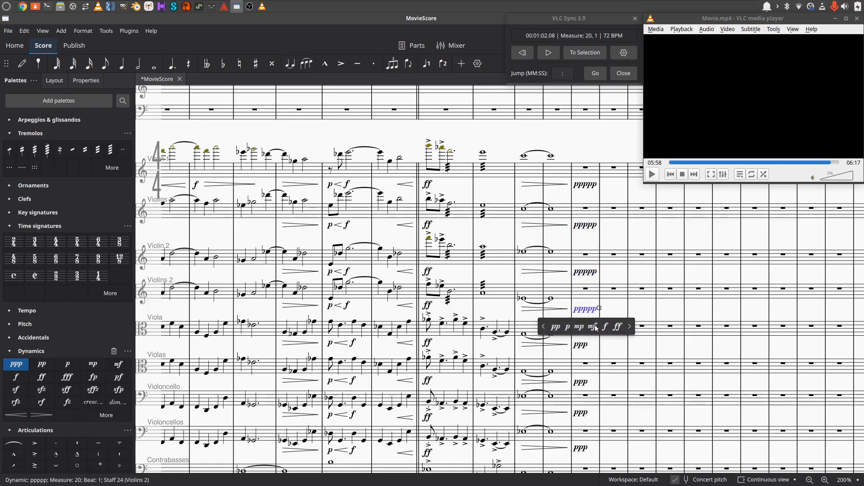
pyautogui.click(581, 345)
pyautogui.hotkey('ctrl', 'v')
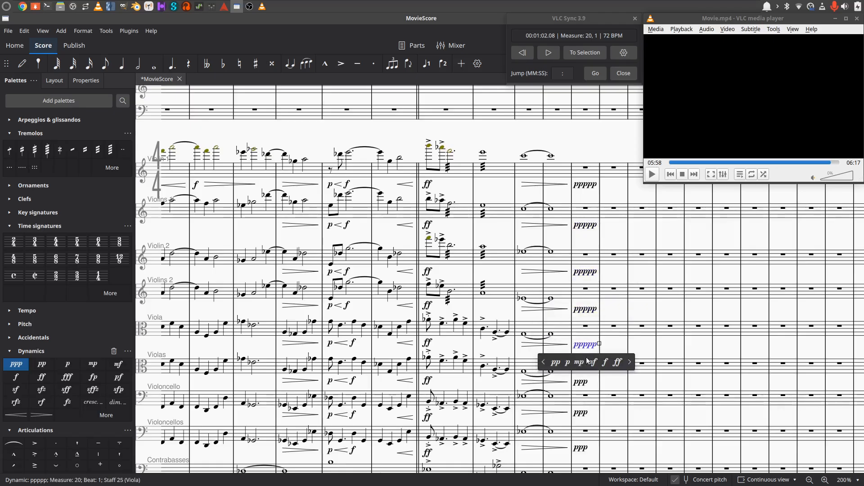
pyautogui.click(581, 382)
pyautogui.hotkey('ctrl', 'v')
# Replace the measure 20 dynamics in Violoncello, Violoncellos, Contrabasses and Sub Bass with the copied ppppp.
pyautogui.scroll(-5, 619, 386)
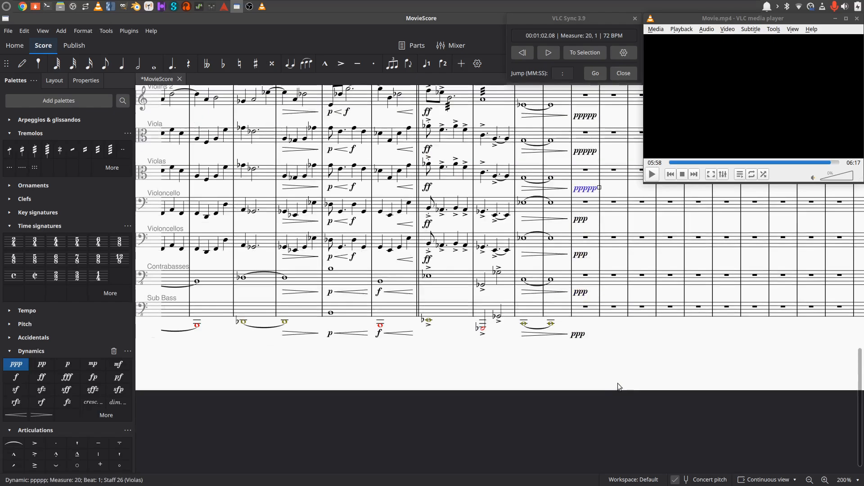
pyautogui.click(580, 221)
pyautogui.hotkey('ctrl', 'v')
pyautogui.click(580, 255)
pyautogui.hotkey('ctrl', 'v')
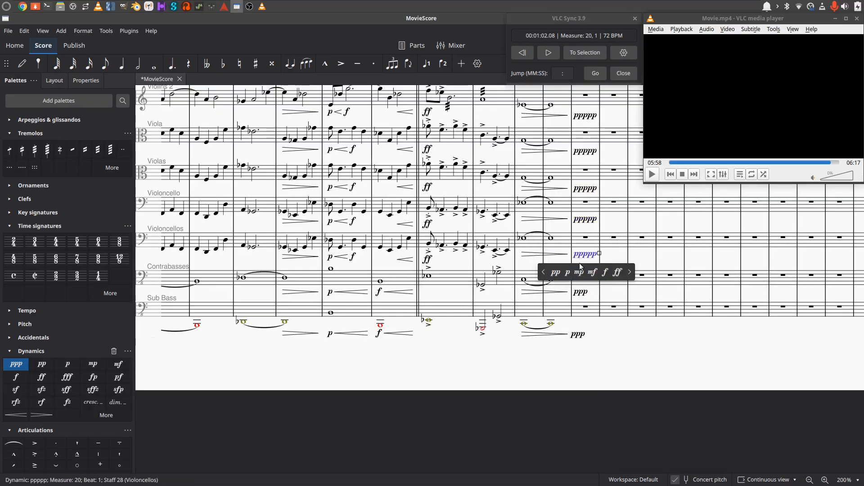
pyautogui.click(583, 293)
pyautogui.hotkey('ctrl', 'v')
pyautogui.click(579, 334)
pyautogui.hotkey('ctrl', 'v')
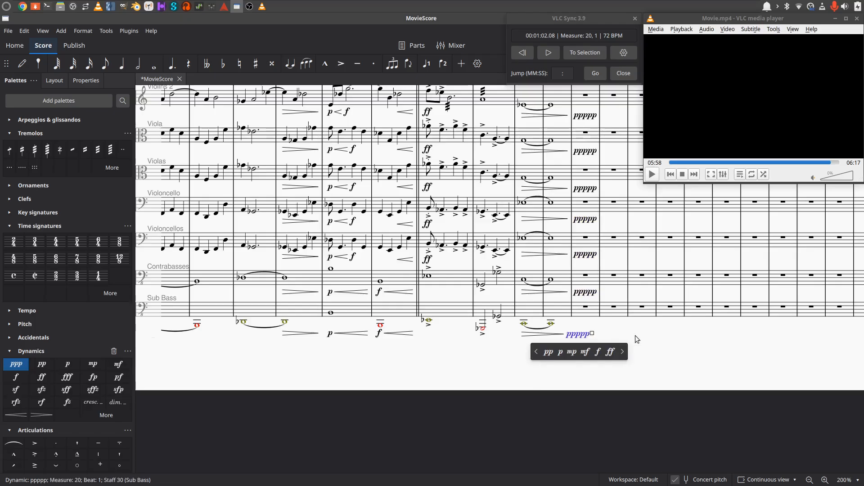
pyautogui.click(622, 336)
pyautogui.click(582, 335)
pyautogui.moveTo(582, 338); pyautogui.dragTo(576, 337)
pyautogui.click(604, 329)
# Add decrescendo hairpins under the dotted half notes at beat 2 of measure 16 from Violin 1 to Violins 2.
pyautogui.scroll(4, 608, 301)
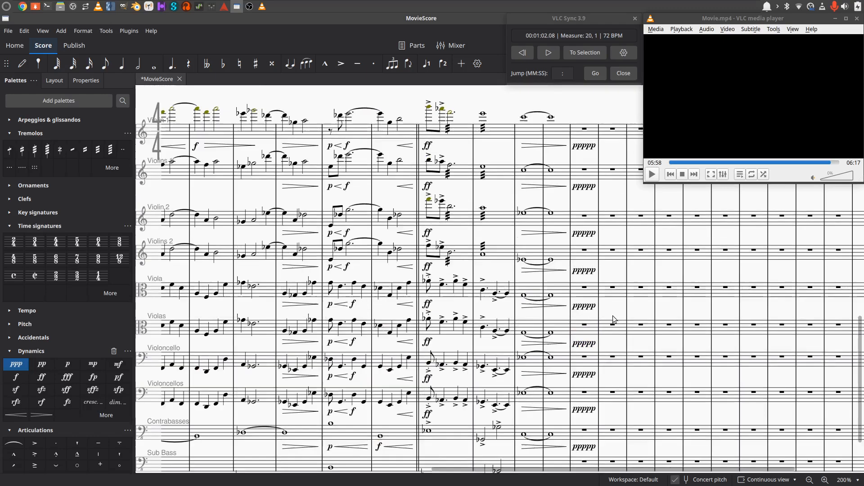
pyautogui.moveTo(488, 149); pyautogui.dragTo(493, 158)
pyautogui.click(457, 121)
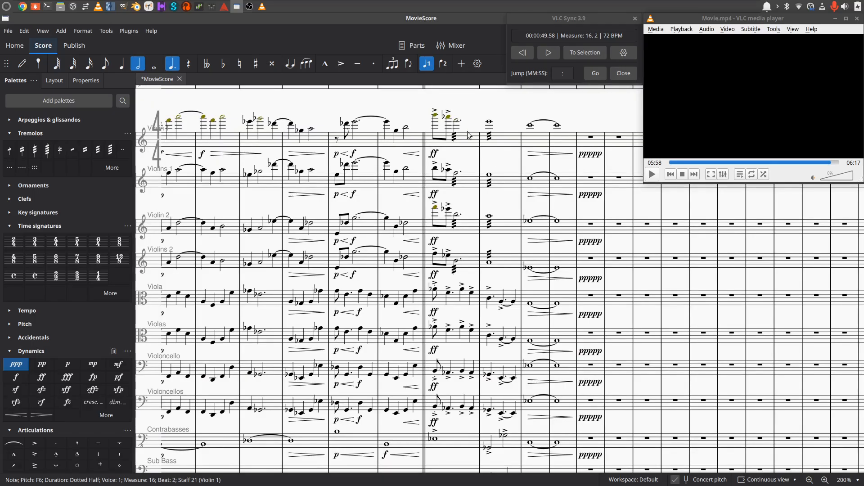
pyautogui.hotkey('shift', 'Down')
pyautogui.hotkey('shift', 'Down')
pyautogui.hotkey('shift', 'Down')
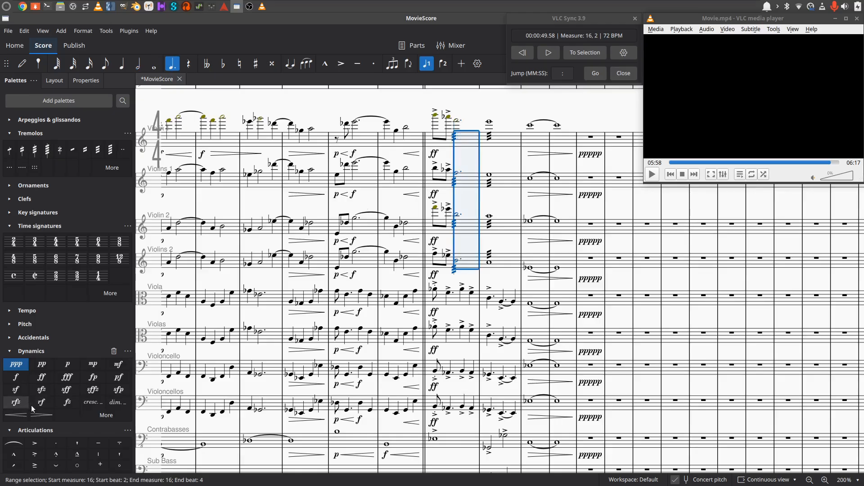
pyautogui.click(45, 415)
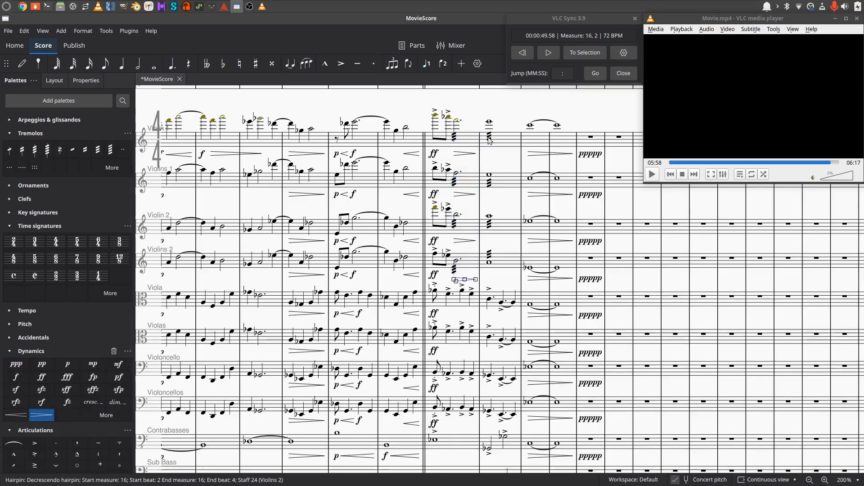
# Add decrescendo hairpins across measure 17 in the four violin staves from Violin 1 to Violins 2.
pyautogui.click(490, 122)
pyautogui.hotkey('shift', 'Down')
pyautogui.hotkey('shift', 'Down')
pyautogui.hotkey('shift', 'Down')
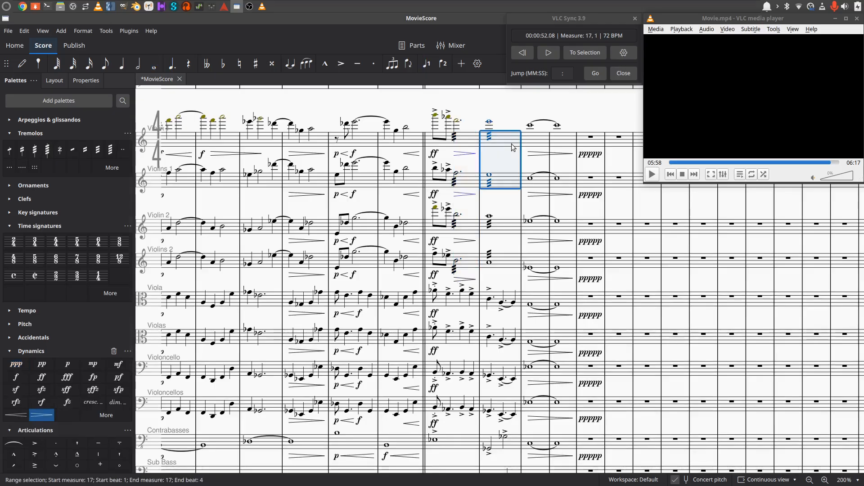
pyautogui.click(41, 414)
# Add a forte (f) dynamic at beat 1 of measure 17 from Violin 1 to Violins 2.
pyautogui.click(490, 123)
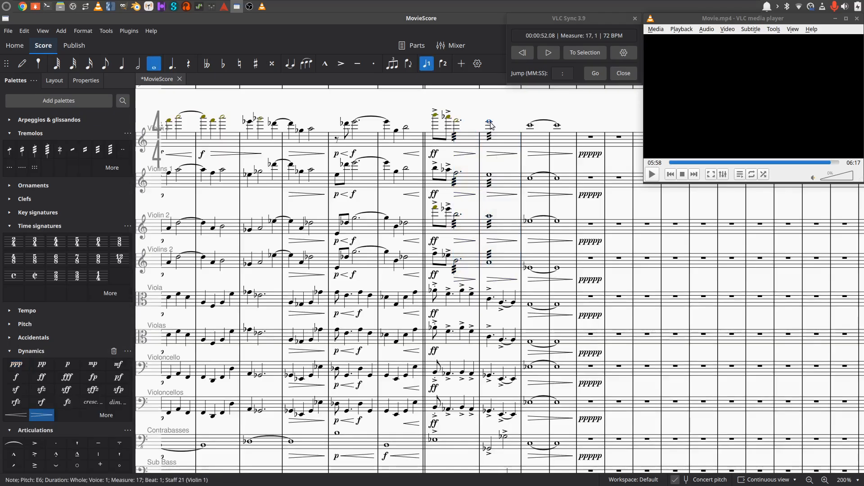
pyautogui.hotkey('shift', 'Down')
pyautogui.hotkey('shift', 'Down')
pyautogui.hotkey('shift', 'Down')
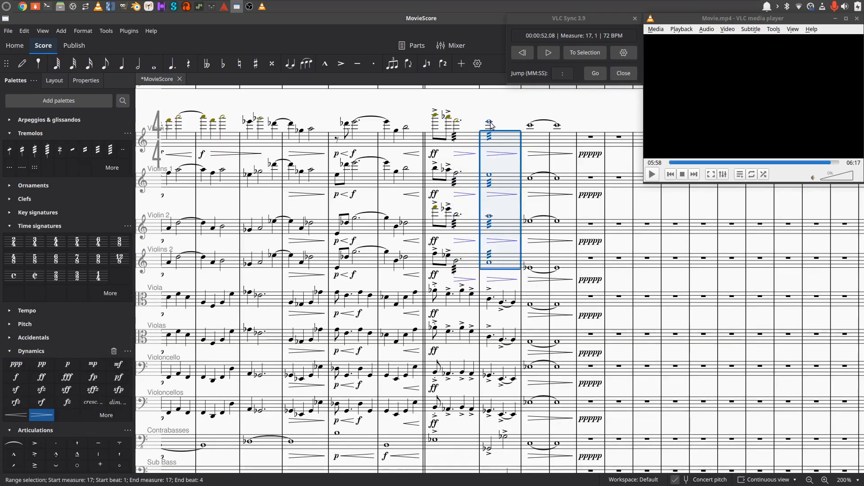
pyautogui.click(17, 377)
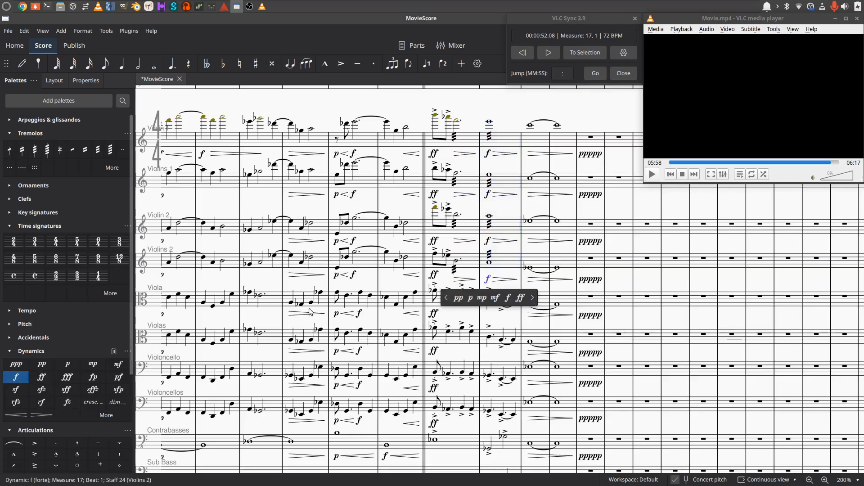
# Play the passage from the start of measure 16 through measure 19 in sync with the movie to check the dynamics.
pyautogui.click(457, 121)
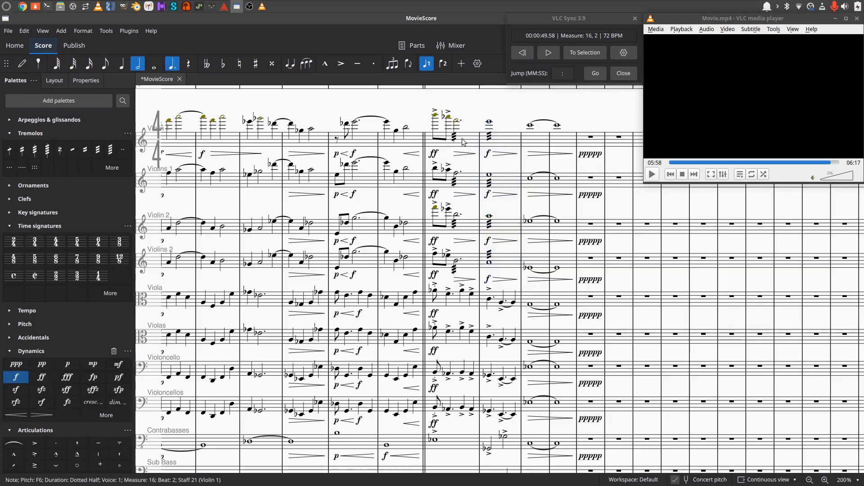
pyautogui.click(435, 117)
pyautogui.click(598, 52)
pyautogui.click(550, 53)
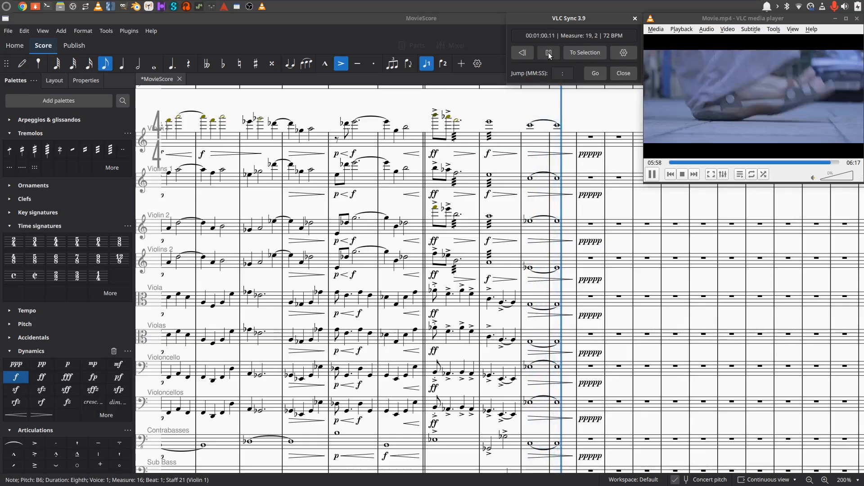
pyautogui.click(549, 53)
# Add accents to the tremolo whole notes in measure 17 from Violin 1 to Violins 2.
pyautogui.click(489, 123)
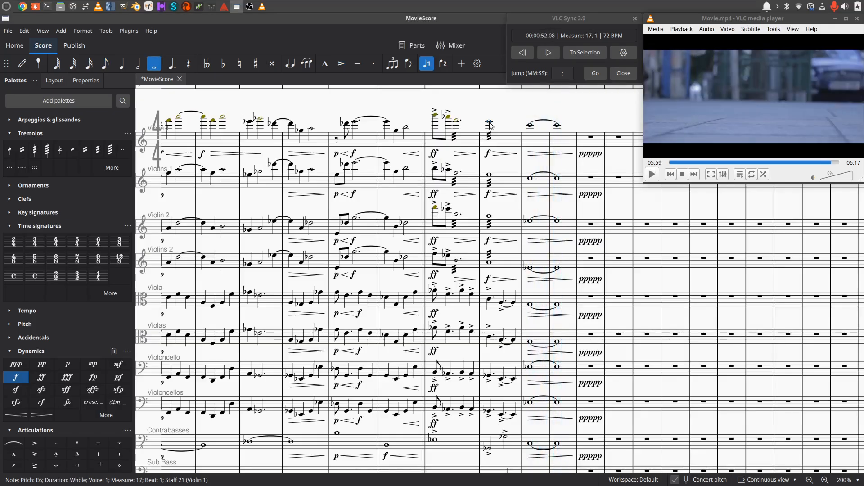
pyautogui.hotkey('shift', 'Down')
pyautogui.hotkey('shift', 'Down')
pyautogui.hotkey('shift', 'Down')
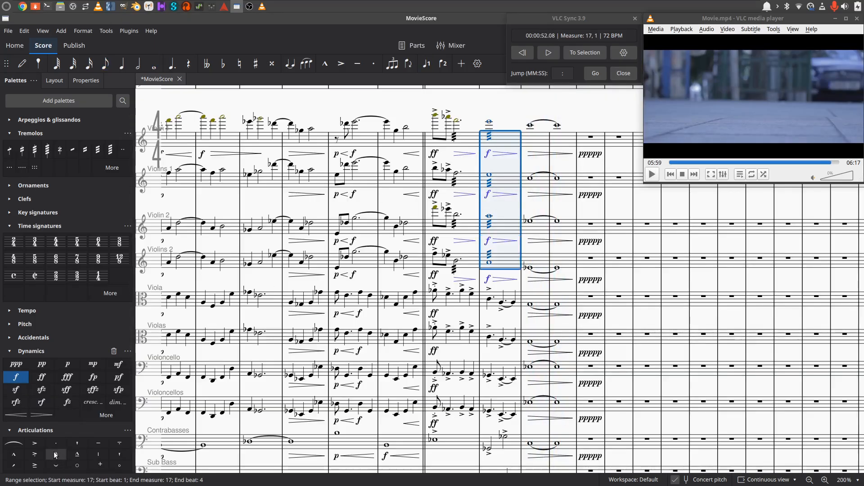
pyautogui.click(41, 444)
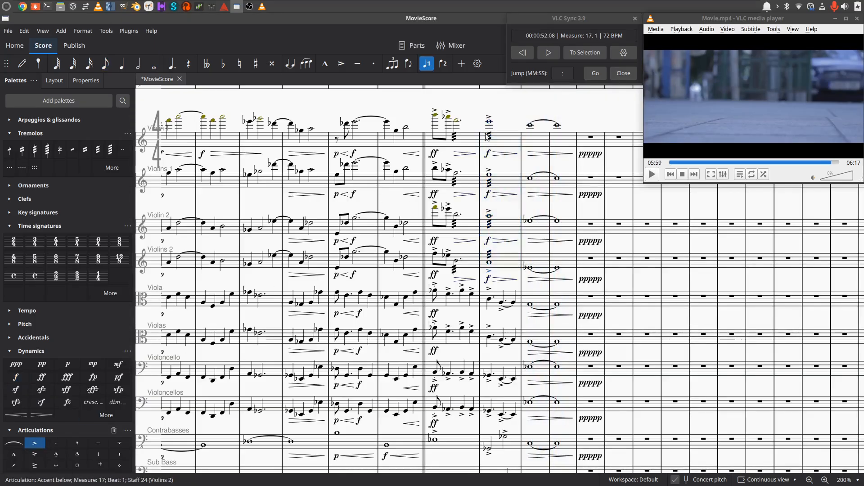
# Add accents to the dotted half notes at beat 2 of measure 16 from Violin 1 to Violins 2.
pyautogui.click(456, 122)
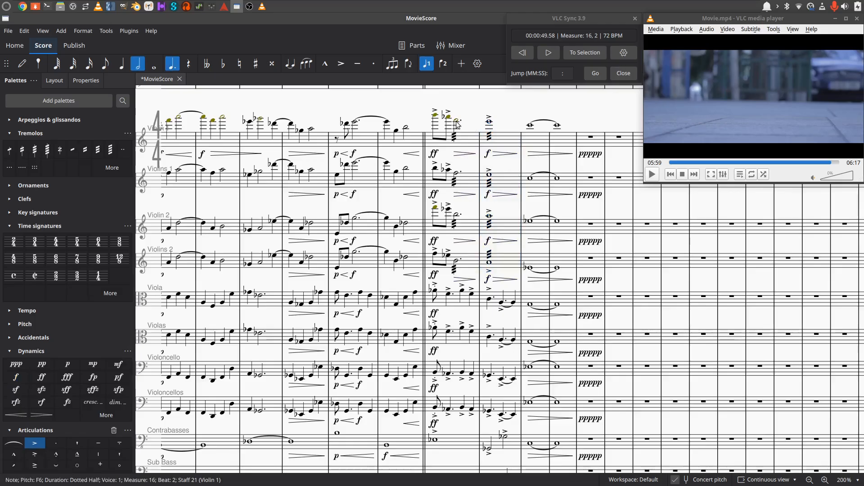
pyautogui.hotkey('shift', 'Down')
pyautogui.hotkey('shift', 'Down')
pyautogui.hotkey('shift', 'Down')
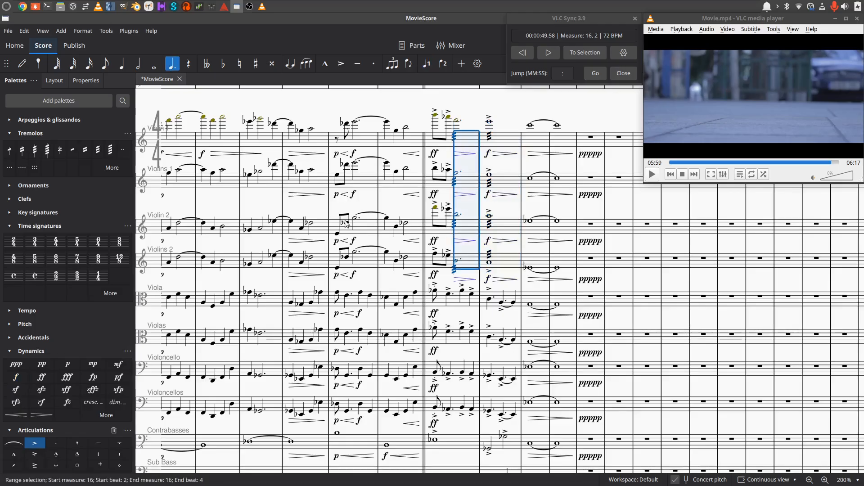
pyautogui.click(34, 444)
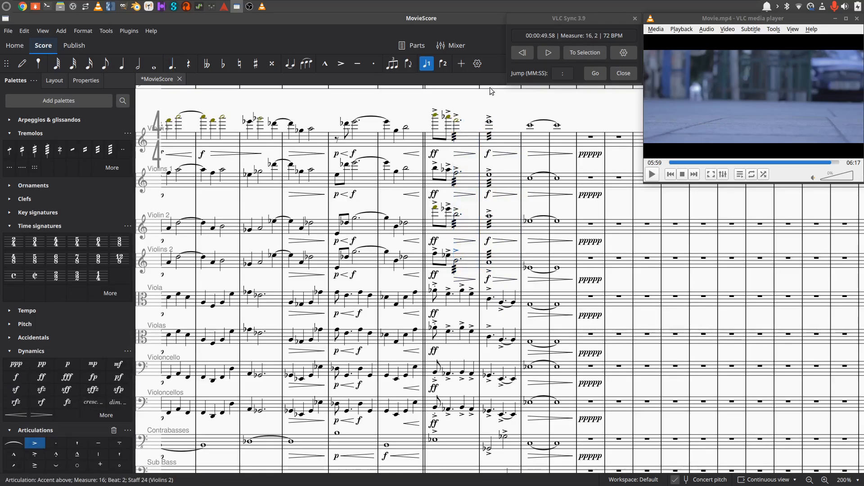
# Play the passage from beat 3 of measure 15 into measure 18 in sync with the movie to check the accents.
pyautogui.click(406, 128)
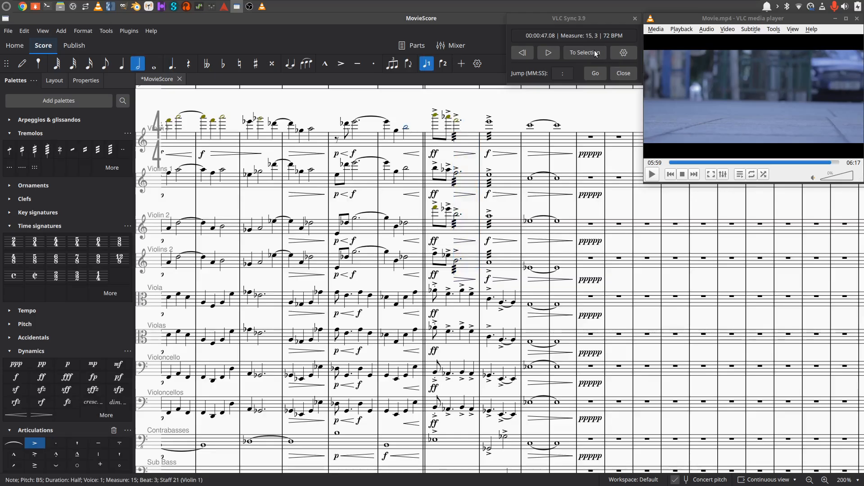
pyautogui.click(550, 53)
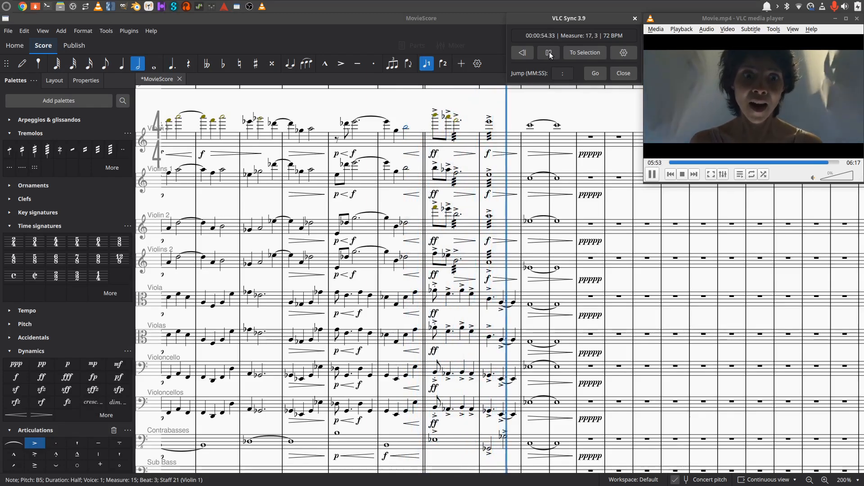
pyautogui.click(550, 52)
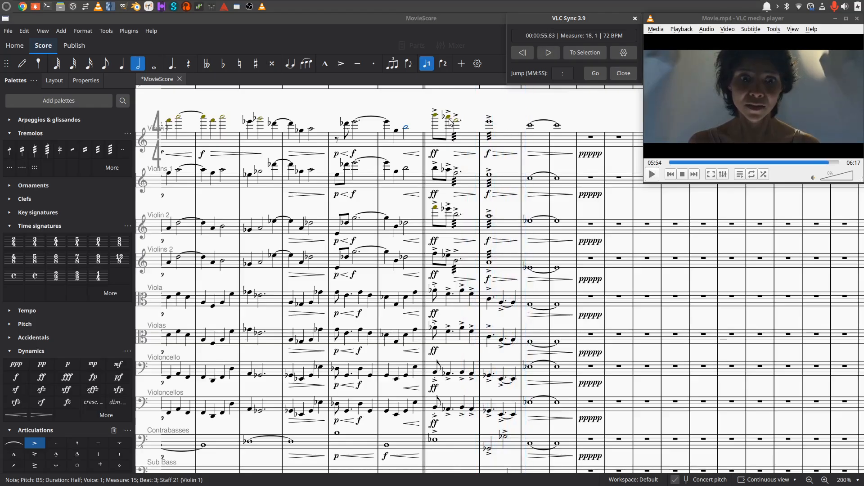
# Add a forte (f) dynamic to the dotted half notes at beat 2 of measure 16 from Violin 1 to Violins 2.
pyautogui.click(457, 124)
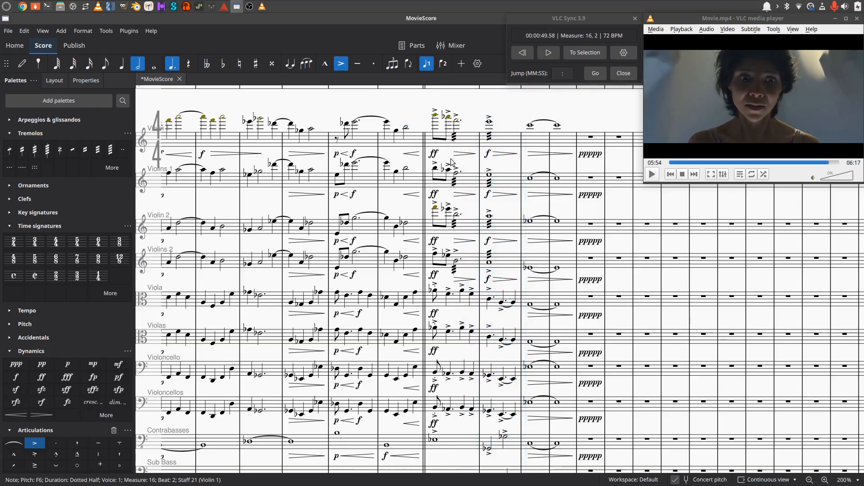
pyautogui.keyDown('ctrl'); pyautogui.click(457, 173); pyautogui.keyUp('ctrl')
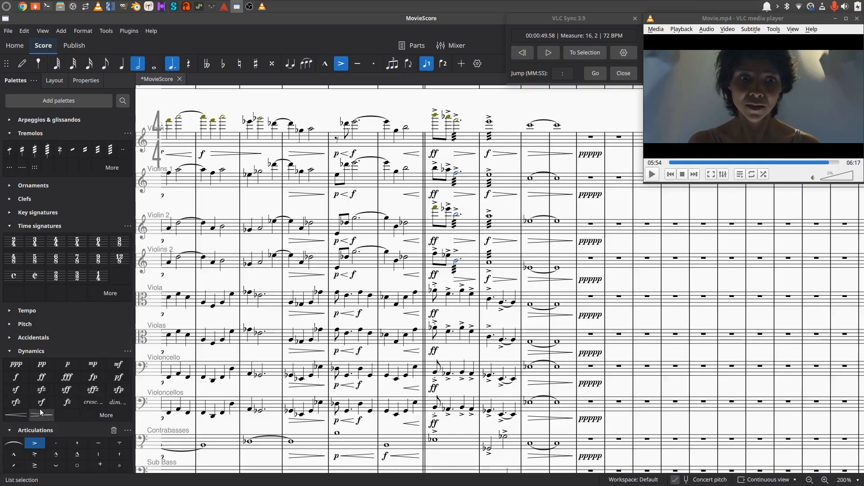
pyautogui.click(16, 377)
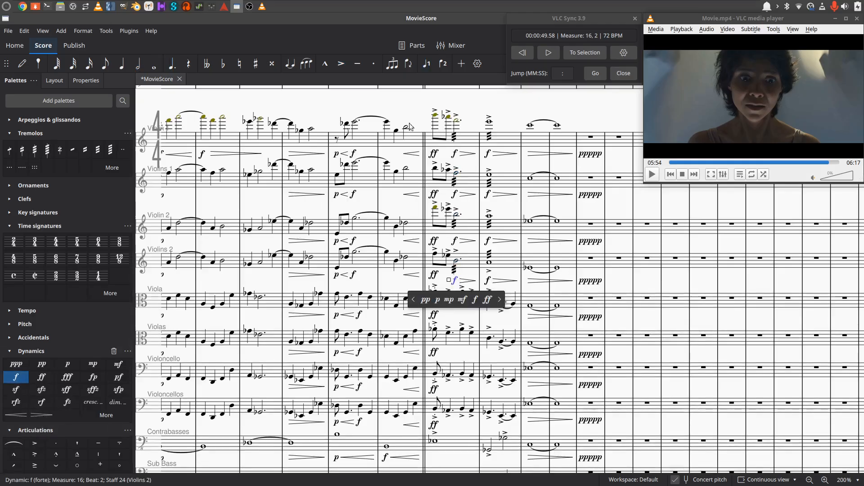
# Play the passage from the start of measure 14 into measure 17 in sync with the movie to check the violin dynamics.
pyautogui.click(337, 140)
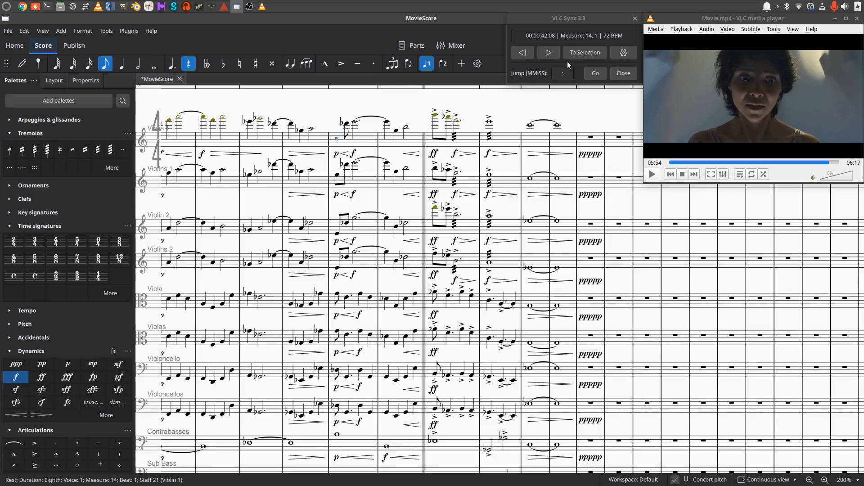
pyautogui.click(579, 55)
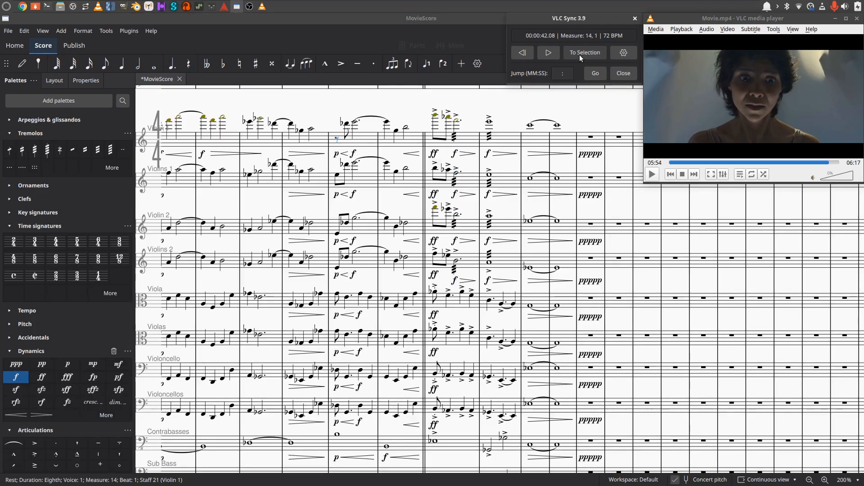
pyautogui.click(548, 55)
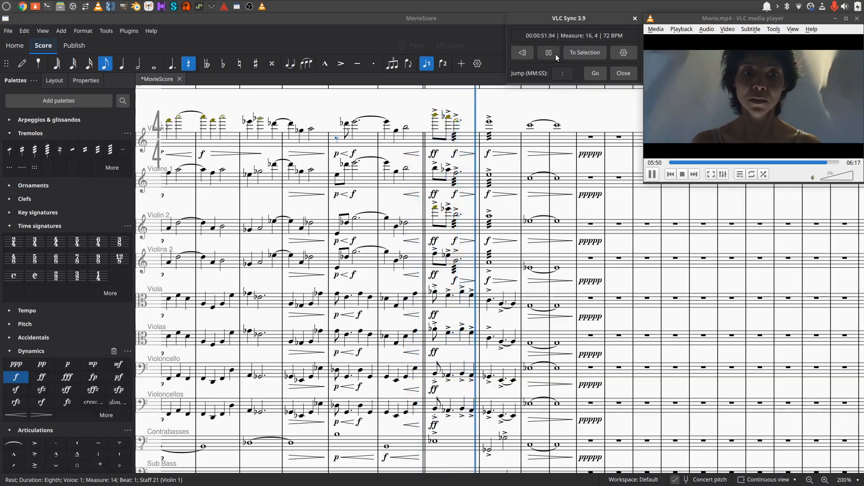
pyautogui.click(555, 54)
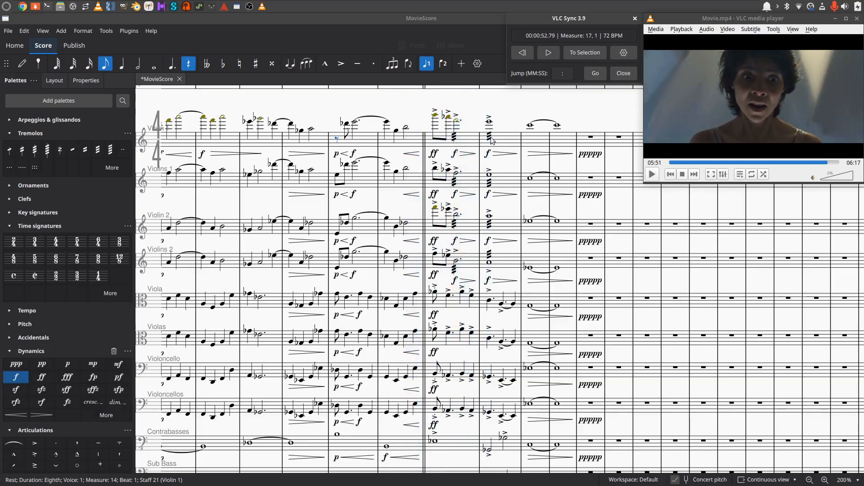
# Change the forte dynamics at beat 2 of measure 16 and beat 1 of measure 17 to mf from Violin 1 to Violins 2.
pyautogui.click(488, 154)
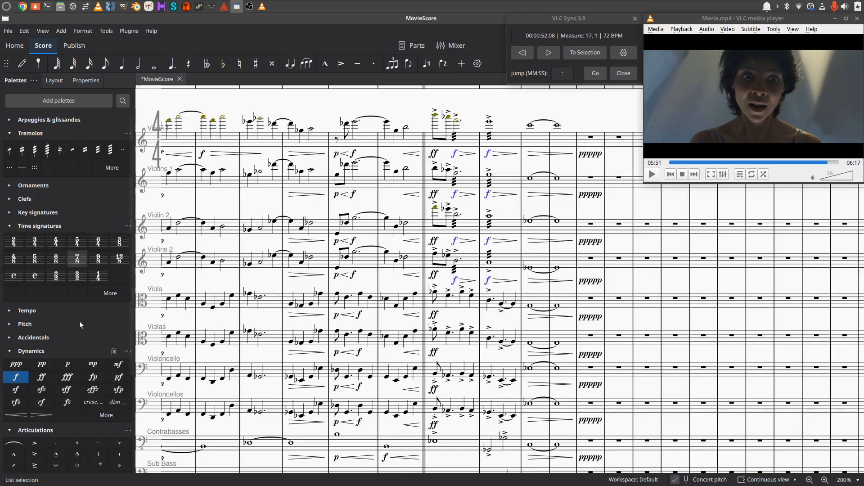
pyautogui.click(113, 364)
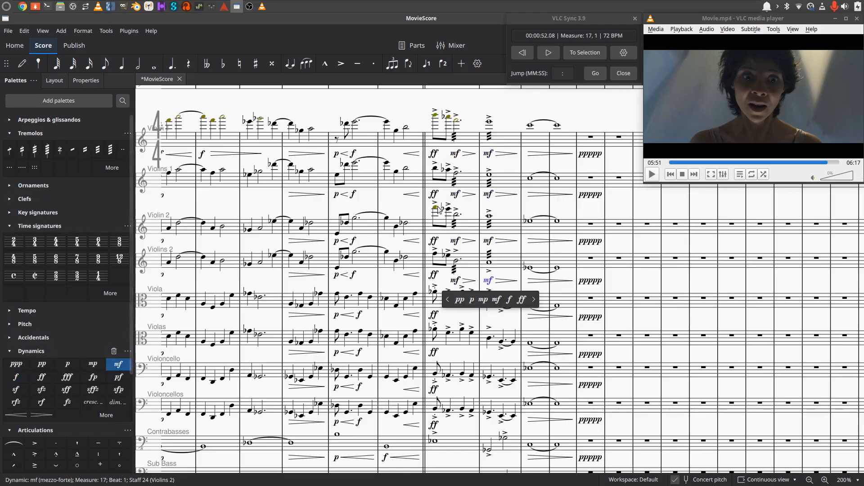
pyautogui.click(476, 114)
# Play from the start of measure 14 into measure 18 with the movie to check the mezzo-forte violin dynamics.
pyautogui.click(337, 139)
pyautogui.click(547, 52)
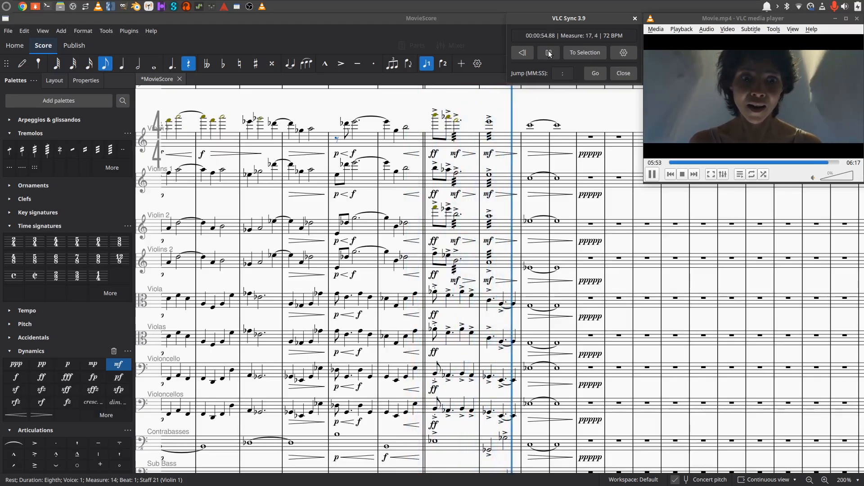
pyautogui.click(549, 53)
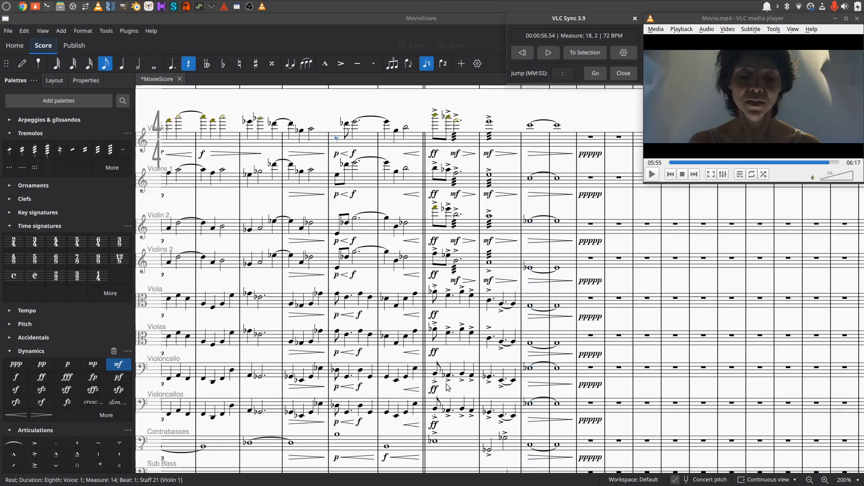
# Add a forte (f) dynamic at beat 3 of measure 16 from Viola to Violoncellos.
pyautogui.click(462, 292)
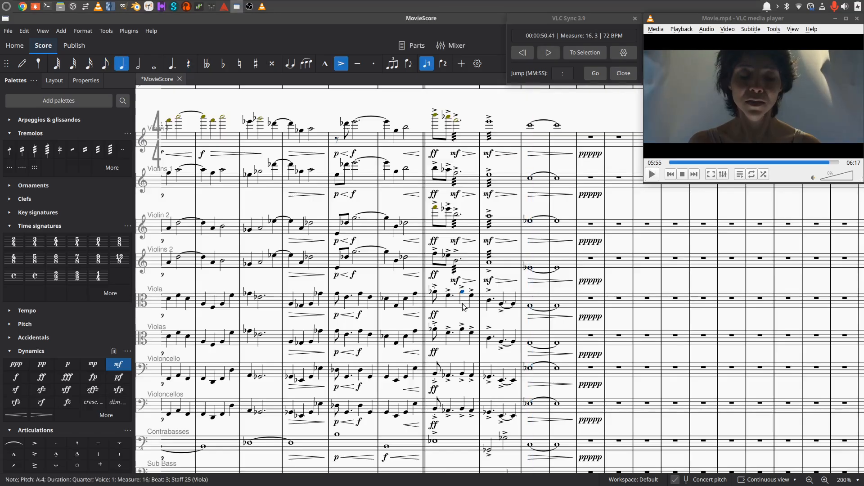
pyautogui.hotkey('shift', 'Down')
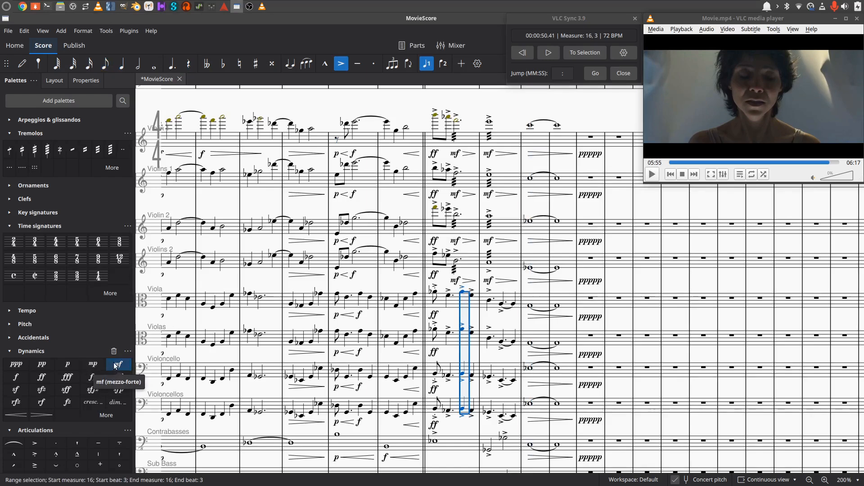
pyautogui.click(20, 377)
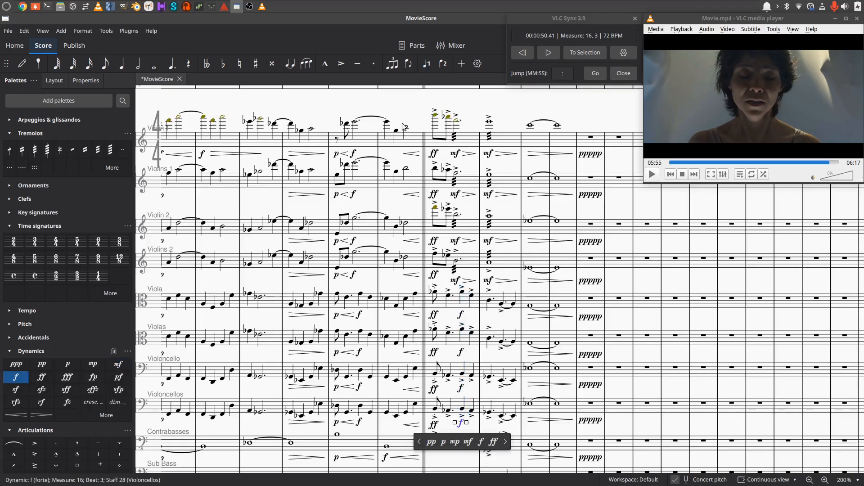
# Play the passage from the start of measure 15 through measure 18 in sync with the movie to check the low string dynamics.
pyautogui.click(386, 122)
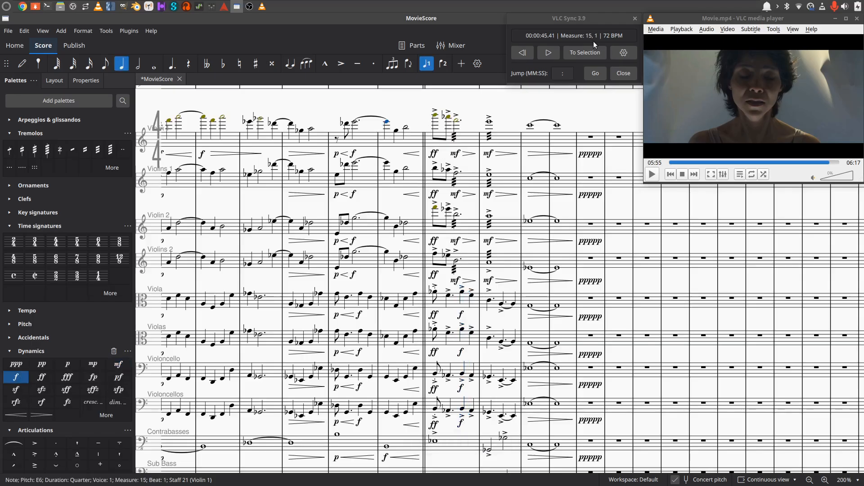
pyautogui.click(548, 53)
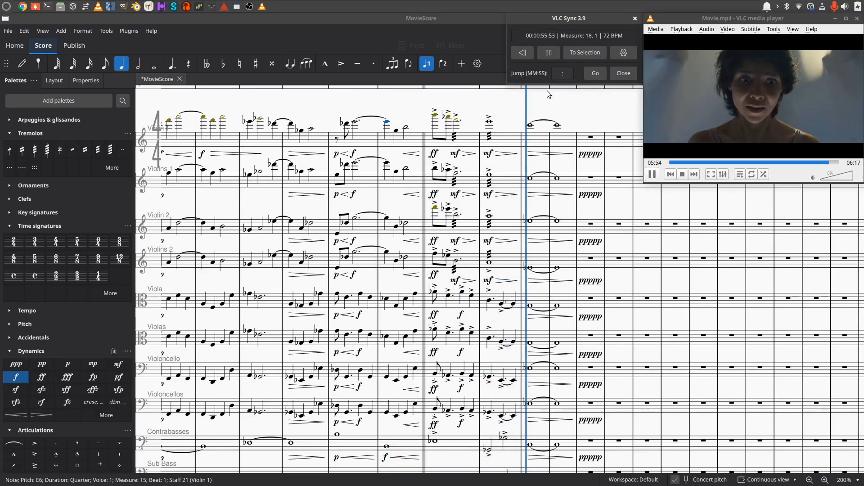
pyautogui.click(553, 53)
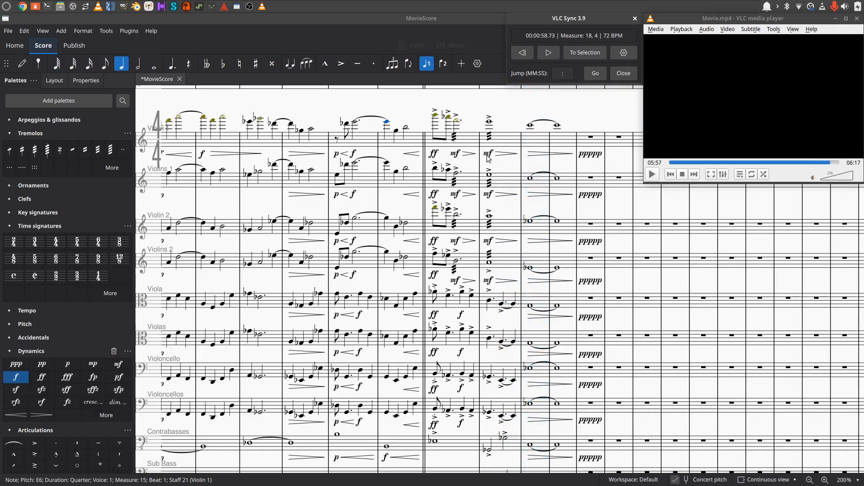
# Change the dynamic at beat 1 of measure 17 to mezzo-piano (mp) from Violin 1 to Violins 2.
pyautogui.click(488, 155)
pyautogui.keyDown('ctrl'); pyautogui.click(488, 196); pyautogui.keyUp('ctrl')
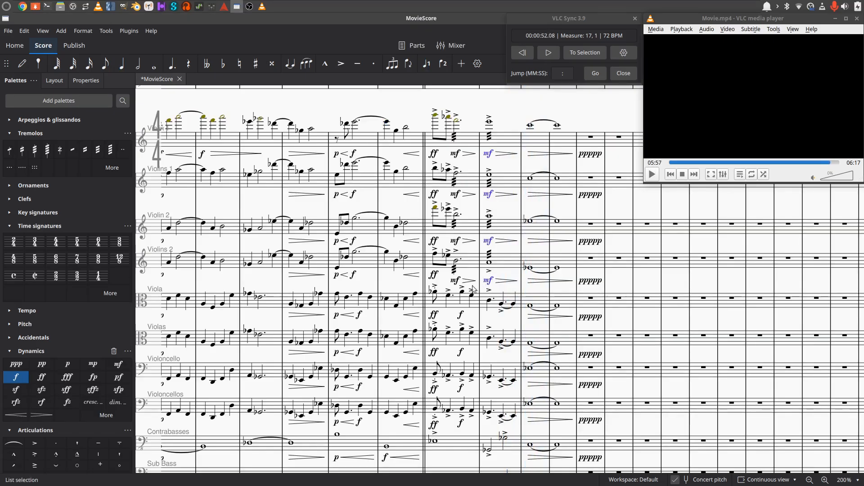
pyautogui.click(92, 364)
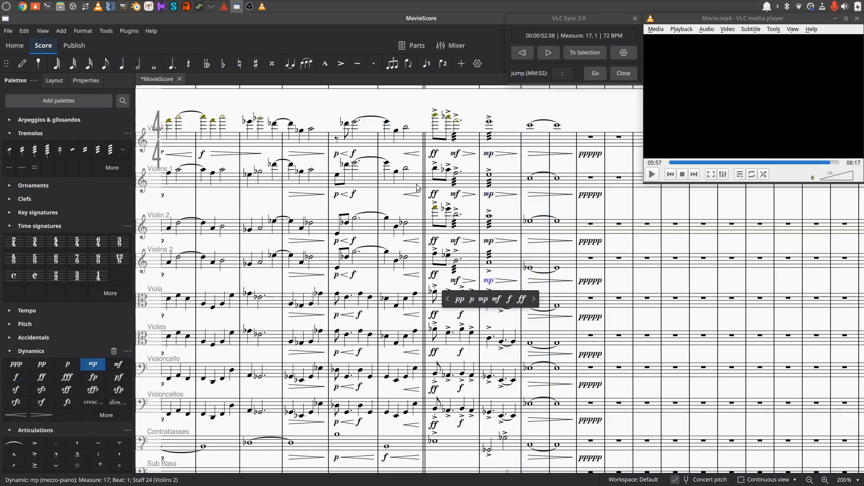
# Play the passage from the start of measure 14 into measure 19 in sync with the movie to check the softer violins.
pyautogui.click(337, 141)
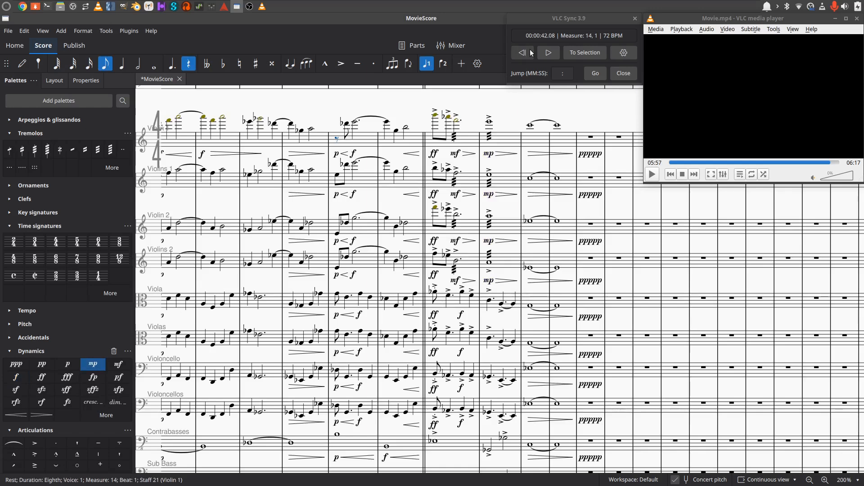
pyautogui.click(554, 53)
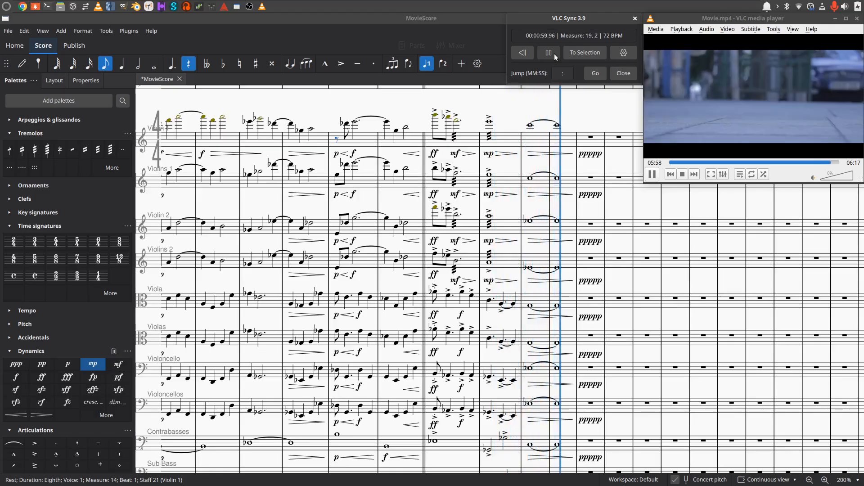
pyautogui.click(554, 53)
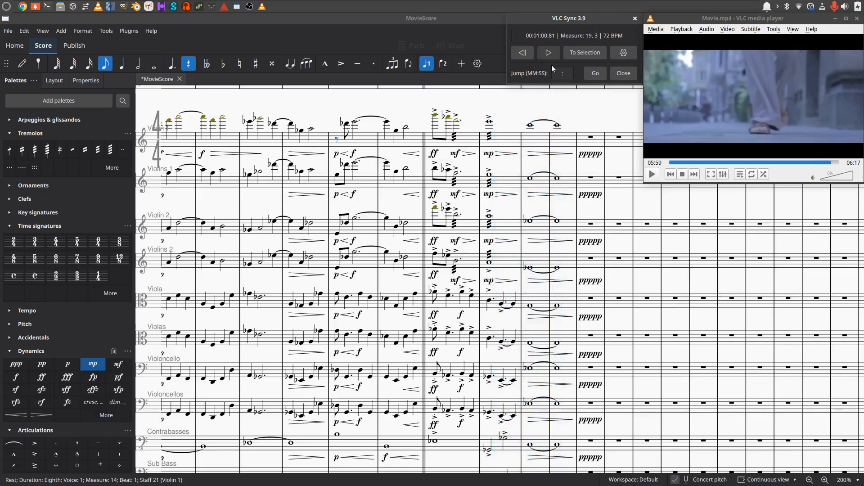
# Add three-stroke tremolos through the stems of all notes in measure 17 from Viola to Violoncellos.
pyautogui.press('Escape')
pyautogui.click(500, 308)
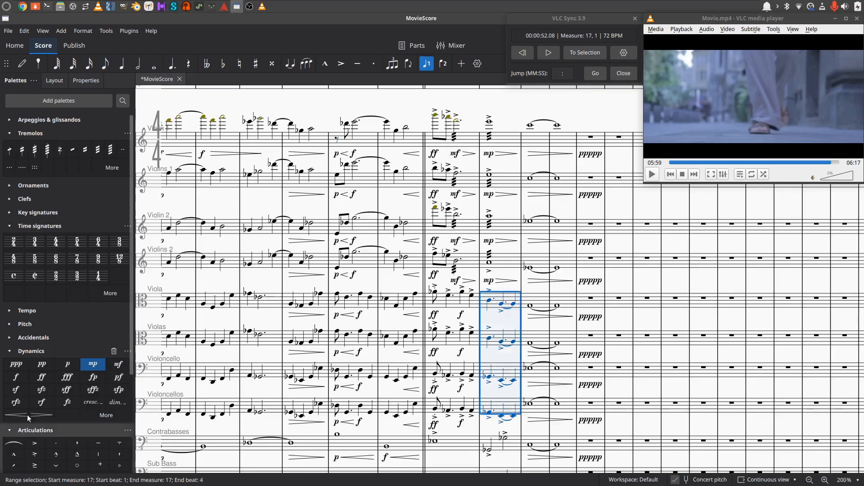
pyautogui.click(34, 150)
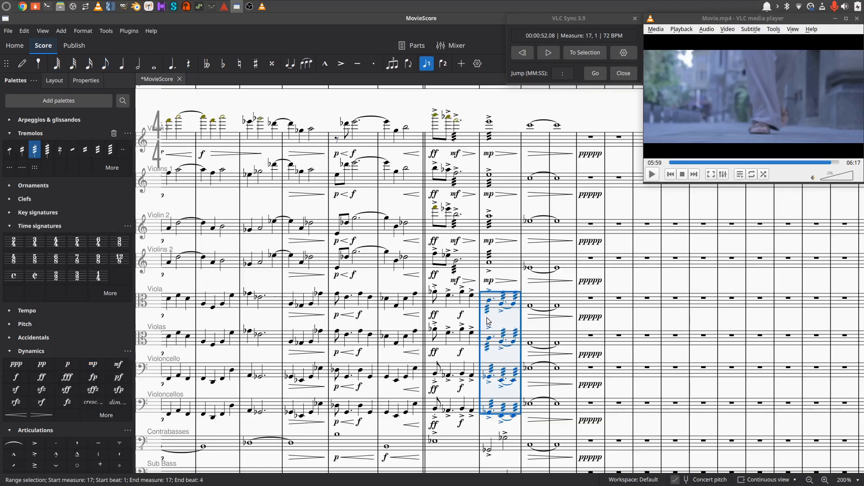
# Add a mezzo-piano (mp) dynamic at beat 1 of measure 17 from Viola to Violoncellos.
pyautogui.click(489, 301)
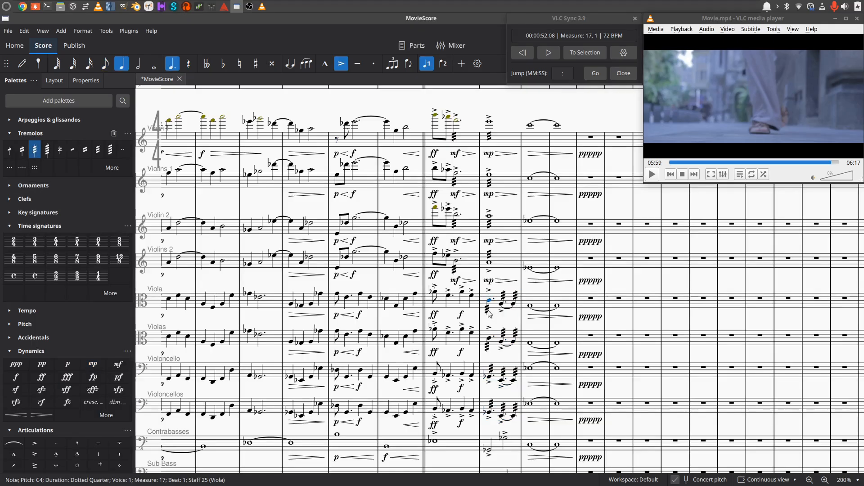
pyautogui.hotkey('shift', 'Down')
pyautogui.hotkey('shift', 'Down')
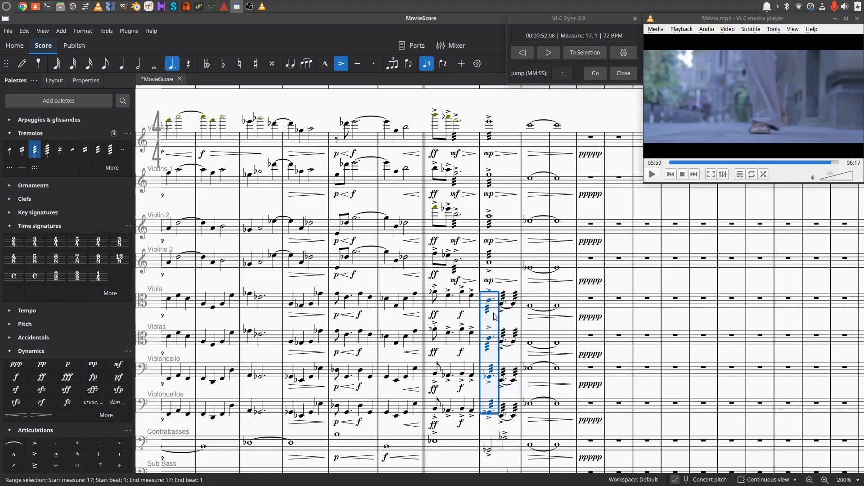
pyautogui.click(94, 364)
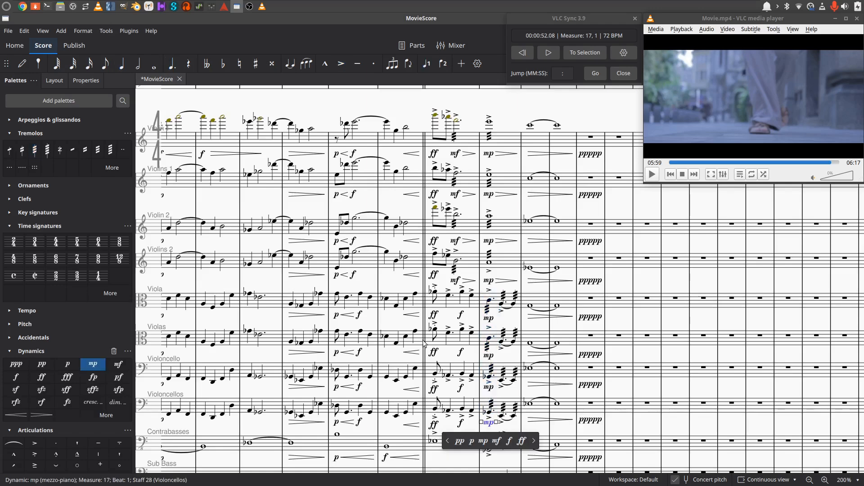
pyautogui.press('Escape')
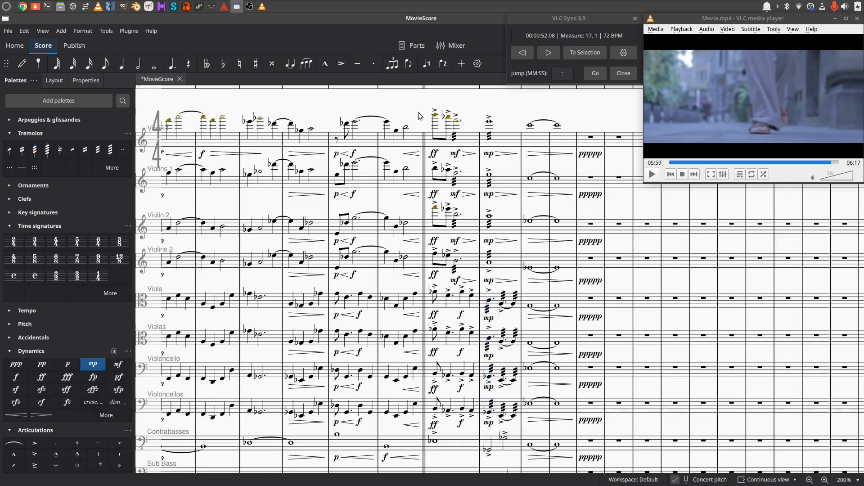
# Play the passage from the start of measure 14 through measure 18 with the movie to check the viola and cello tremolos.
pyautogui.click(337, 140)
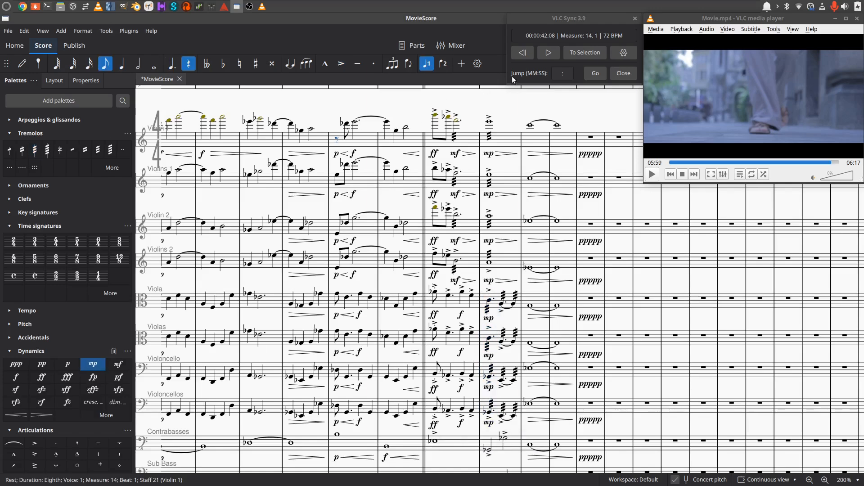
pyautogui.click(550, 51)
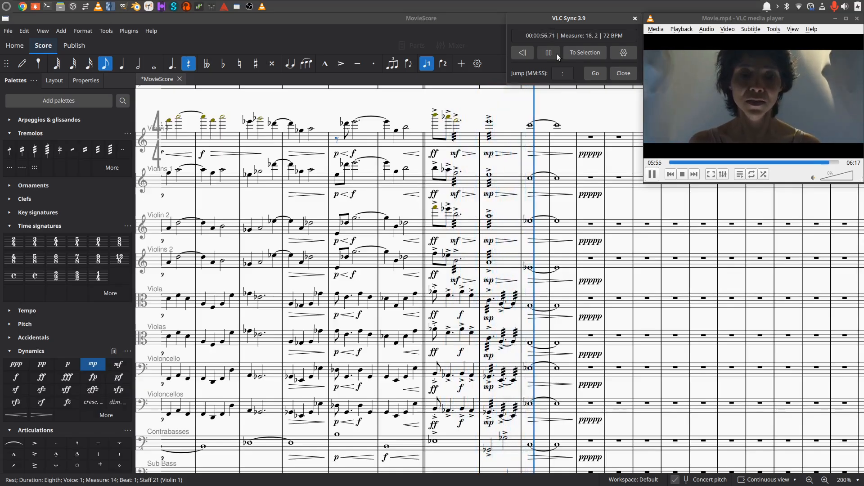
pyautogui.click(555, 53)
# Add a fortissimo (ff) dynamic at beat 3 of measure 17 in Contrabasses and Sub Bass.
pyautogui.scroll(-3, 572, 305)
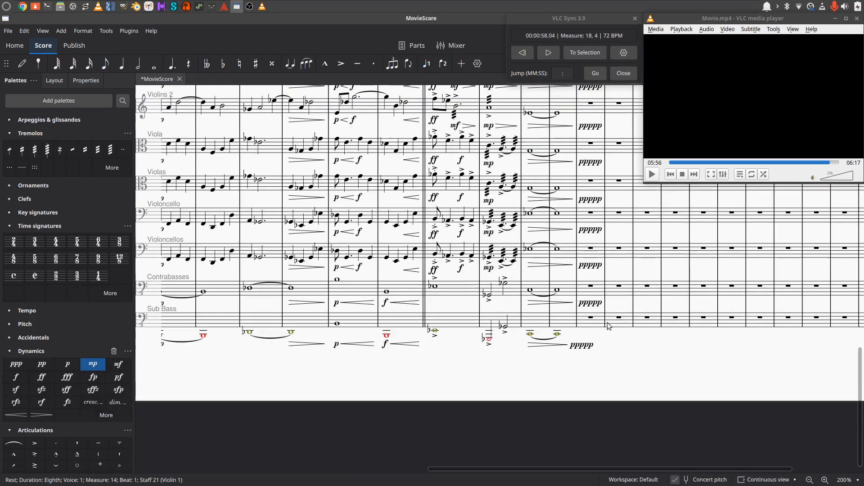
pyautogui.click(505, 283)
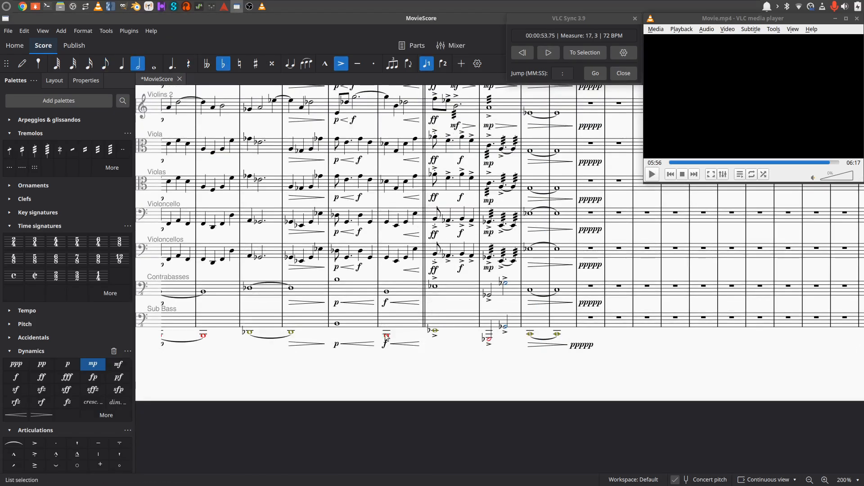
pyautogui.click(49, 379)
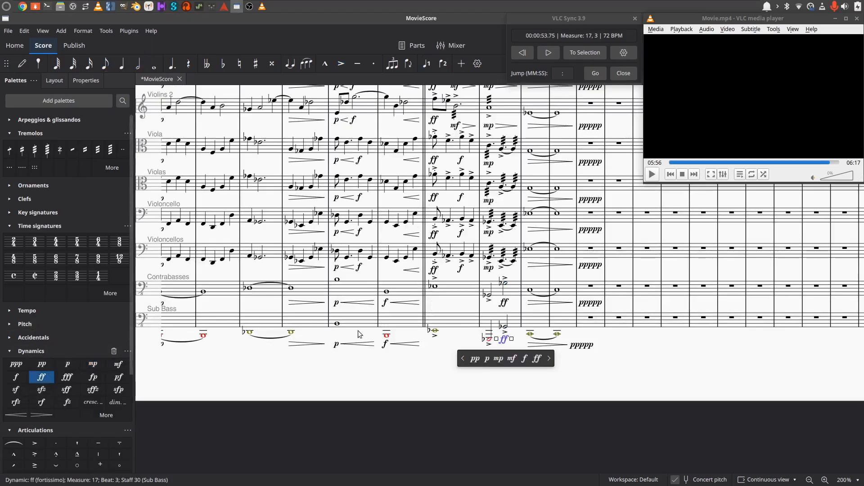
# Add a fortissimo (ff) dynamic at beat 1 of measure 16 in Contrabasses and Sub Bass, and delete the ff marks at beat 3 of measure 17.
pyautogui.click(435, 287)
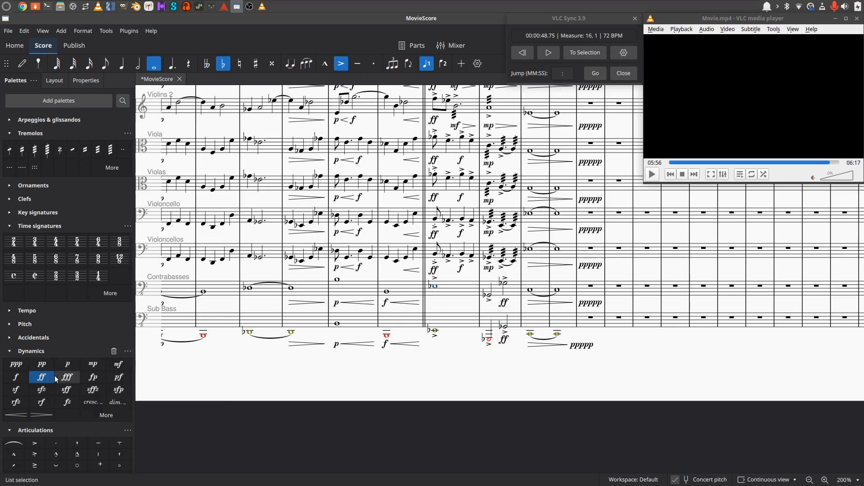
pyautogui.click(41, 377)
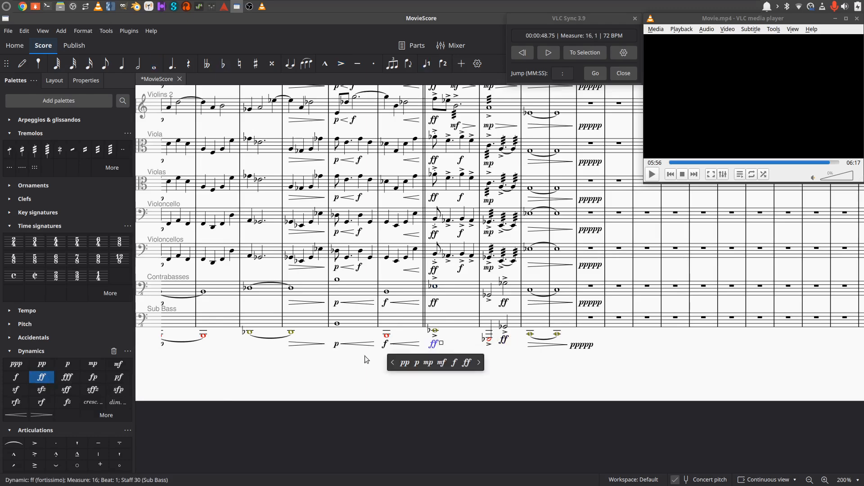
pyautogui.click(489, 295)
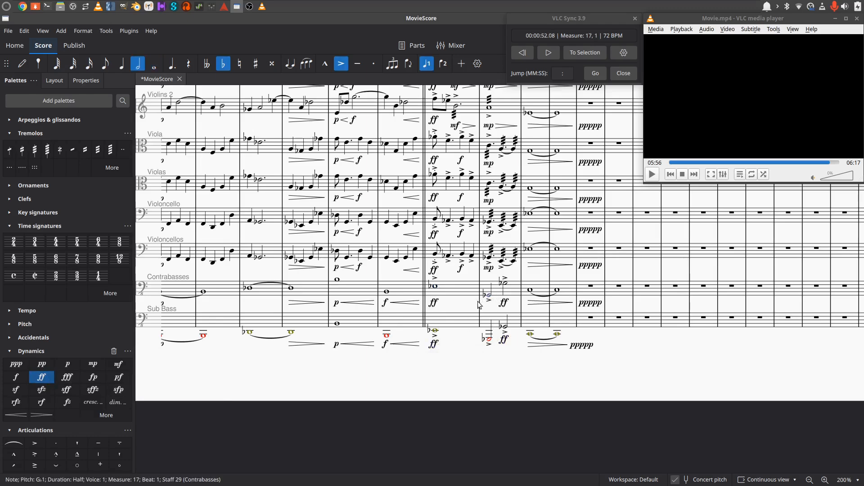
pyautogui.click(504, 304)
pyautogui.keyDown('ctrl'); pyautogui.click(506, 340); pyautogui.keyUp('ctrl')
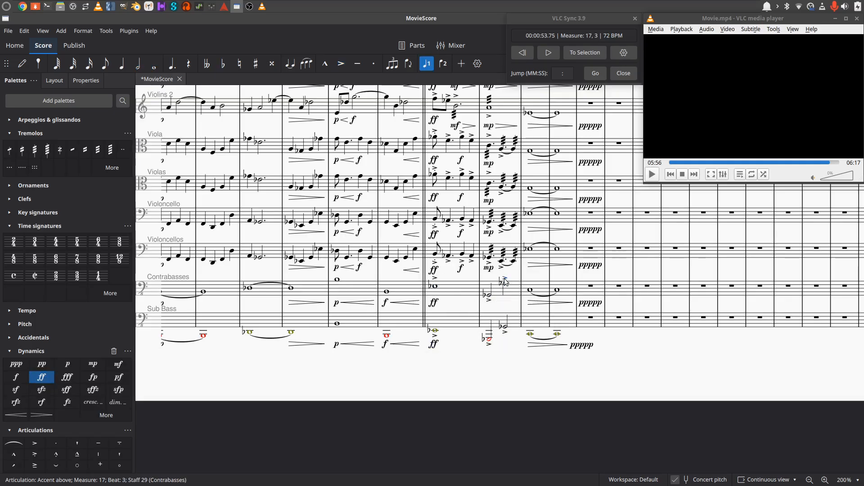
# Delete the accents from the half notes in measure 17 of Contrabasses and Sub Bass.
pyautogui.press('Delete')
pyautogui.click(489, 300)
pyautogui.press('Delete')
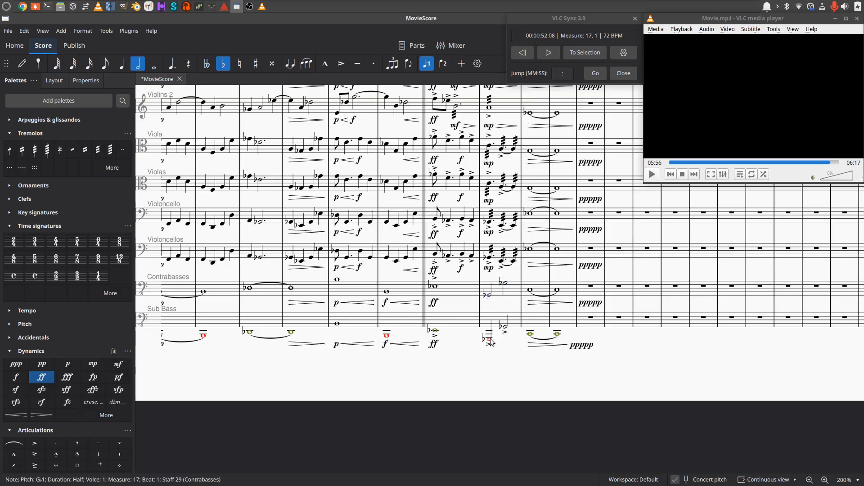
pyautogui.click(489, 344)
pyautogui.press('Delete')
pyautogui.click(504, 332)
pyautogui.press('Delete')
# Delete the accents from the tremolo notes in measure 17 of Violoncello and Violoncellos.
pyautogui.click(501, 269)
pyautogui.press('Delete')
pyautogui.click(489, 263)
pyautogui.press('Delete')
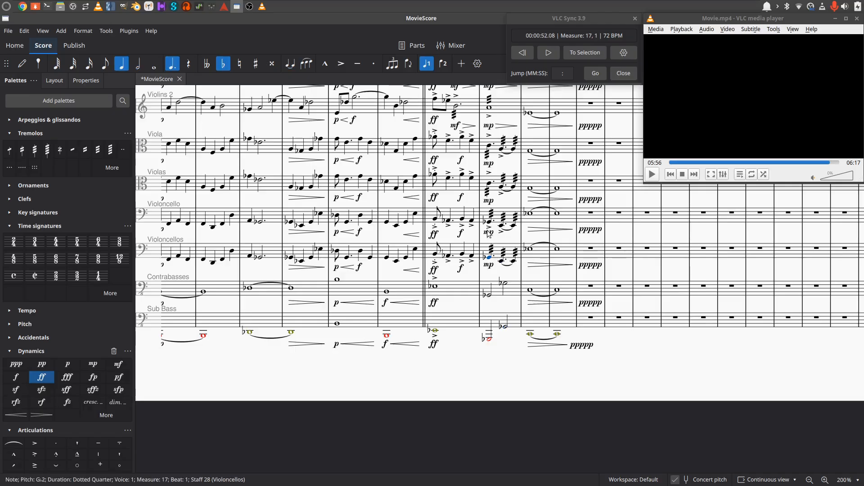
pyautogui.click(488, 228)
pyautogui.press('Delete')
pyautogui.click(500, 232)
pyautogui.press('Delete')
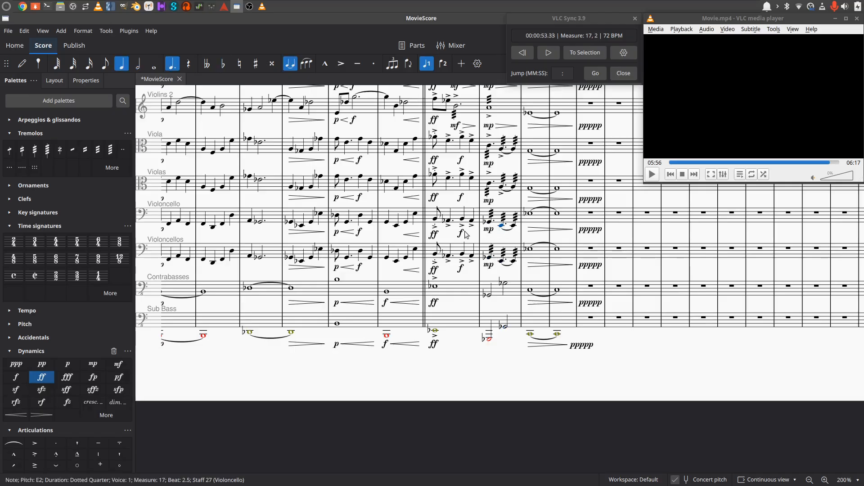
# Remove the accents from the tremolo notes in measure 17 of Viola and Violas.
pyautogui.scroll(2, 491, 246)
pyautogui.click(489, 251)
pyautogui.press('Delete')
pyautogui.click(489, 213)
pyautogui.press('Delete')
pyautogui.click(501, 235)
pyautogui.press('Delete')
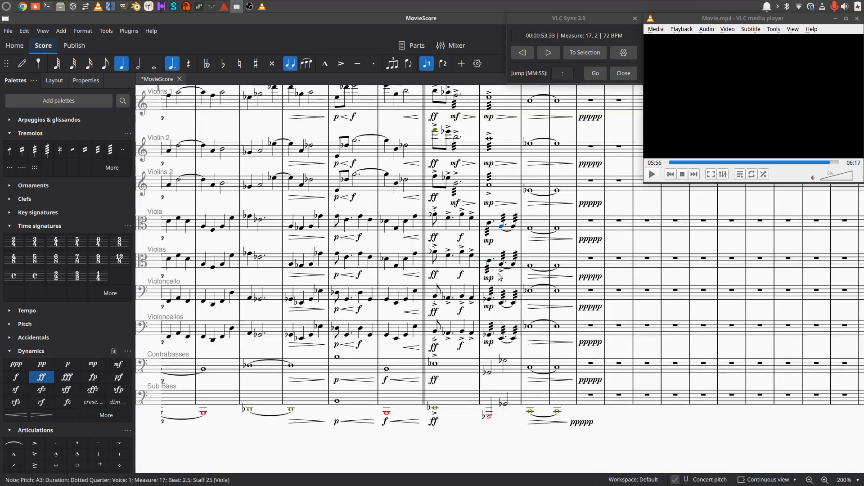
pyautogui.click(500, 273)
pyautogui.press('Delete')
# Play the passage from the start of measure 14 into measure 20 with the movie to check the lower strings without accents.
pyautogui.click(472, 255)
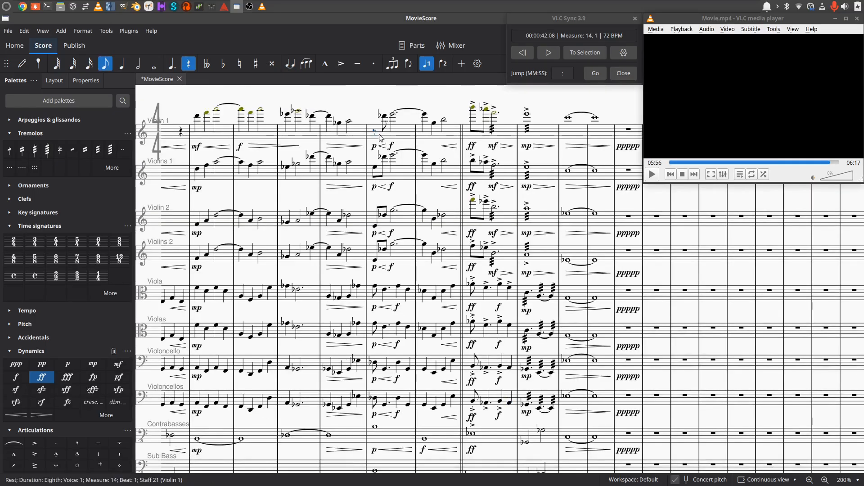
pyautogui.click(569, 53)
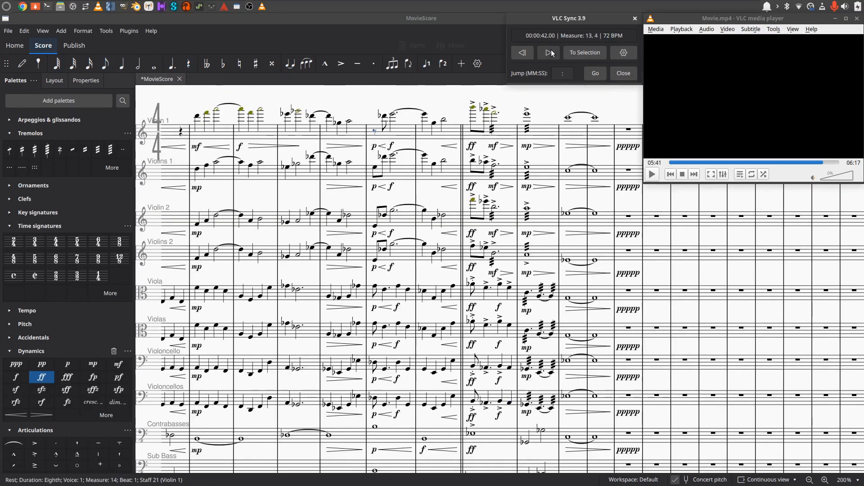
pyautogui.click(552, 53)
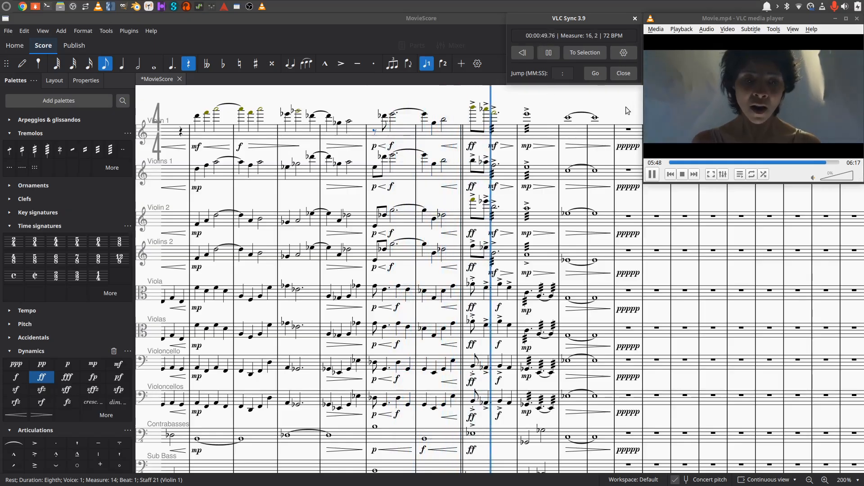
pyautogui.moveTo(624, 106); pyautogui.dragTo(490, 96)
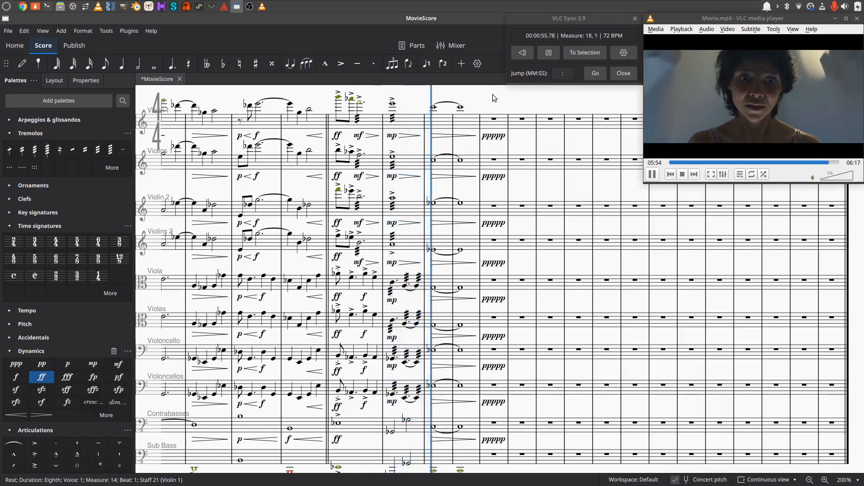
pyautogui.click(548, 53)
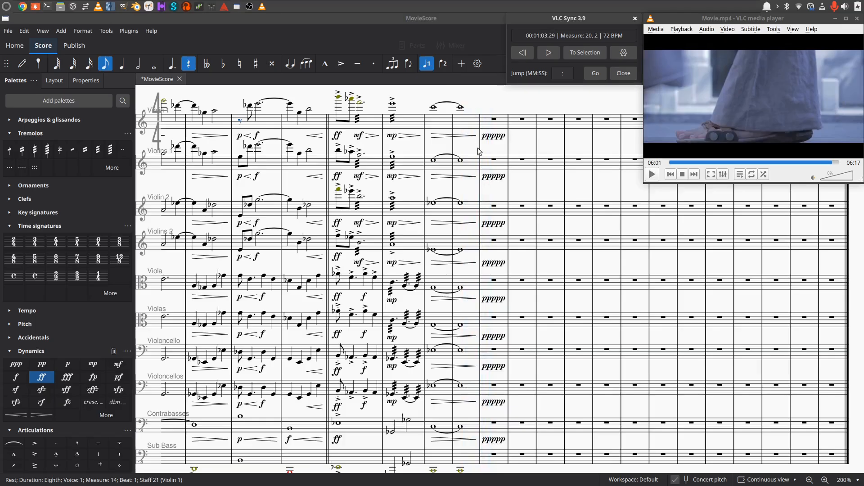
# Add a piano (p) dynamic at beat 1 of measure 18 in all four violin staves, from Violin 1 to Violins 2.
pyautogui.scroll(-3, 456, 345)
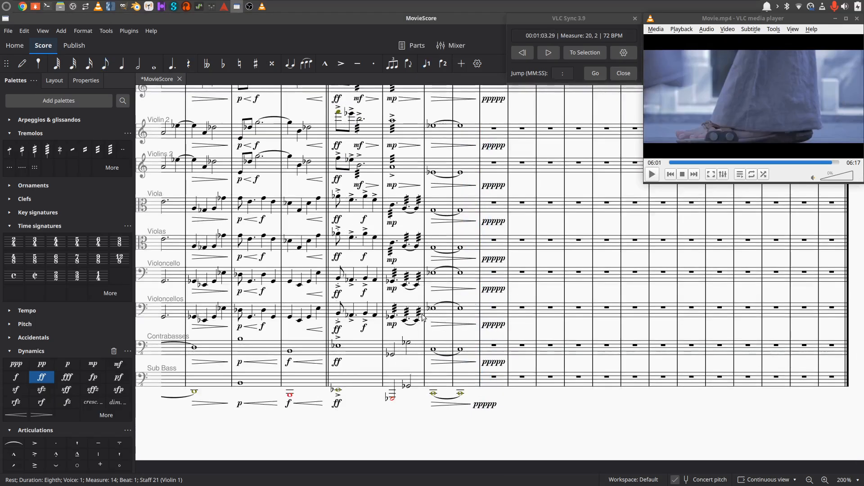
pyautogui.scroll(5, 439, 316)
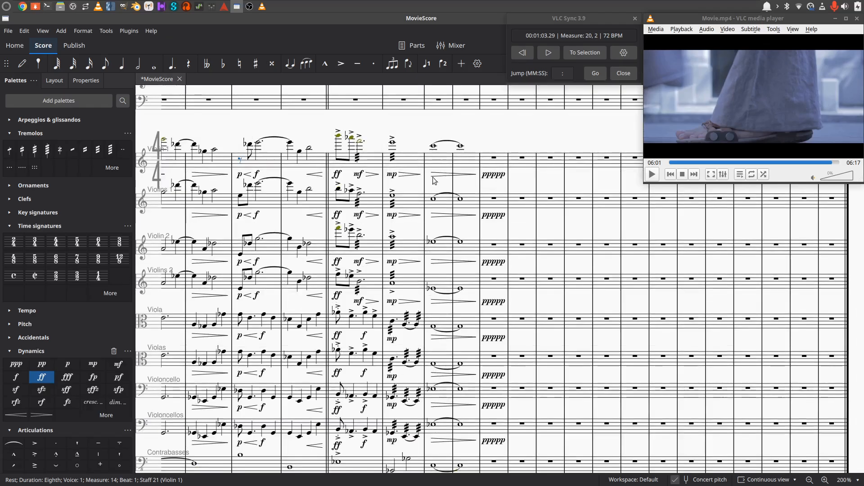
pyautogui.click(433, 146)
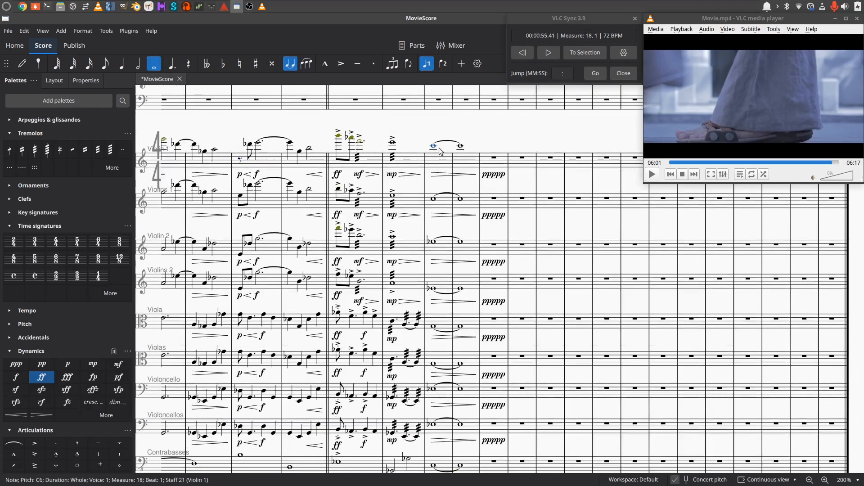
pyautogui.hotkey('shift', 'Down')
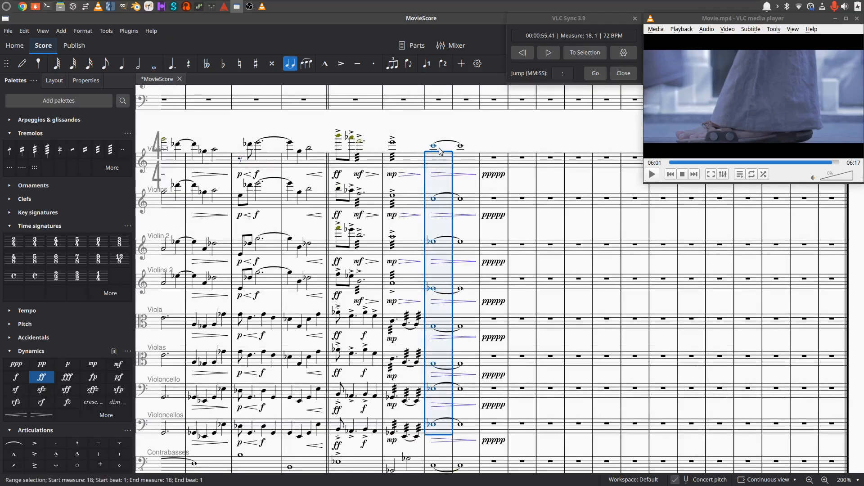
pyautogui.scroll(-3, 441, 167)
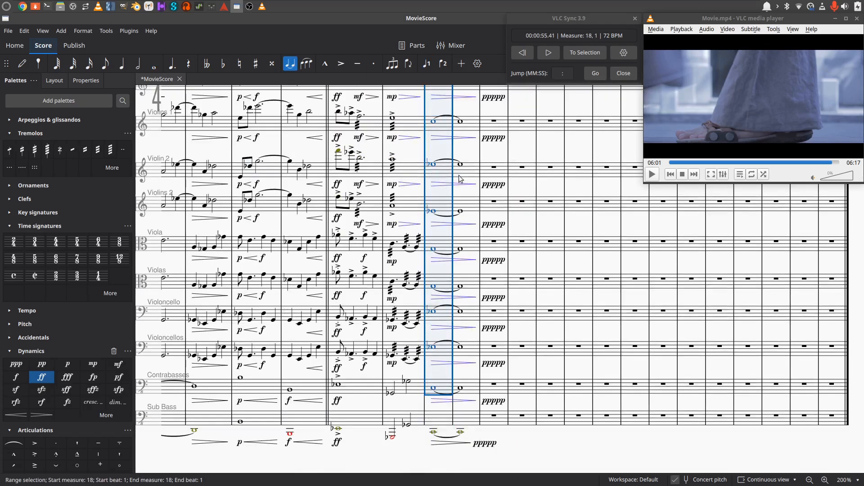
pyautogui.hotkey('shift', 'Up')
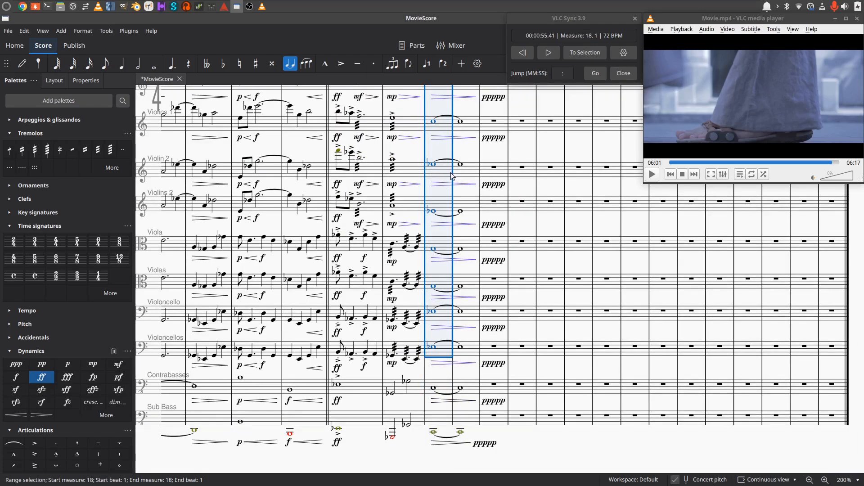
pyautogui.hotkey('shift', 'Up')
pyautogui.hotkey('shift', 'Up')
pyautogui.hotkey('shift', 'Up')
pyautogui.hotkey('shift', 'Up')
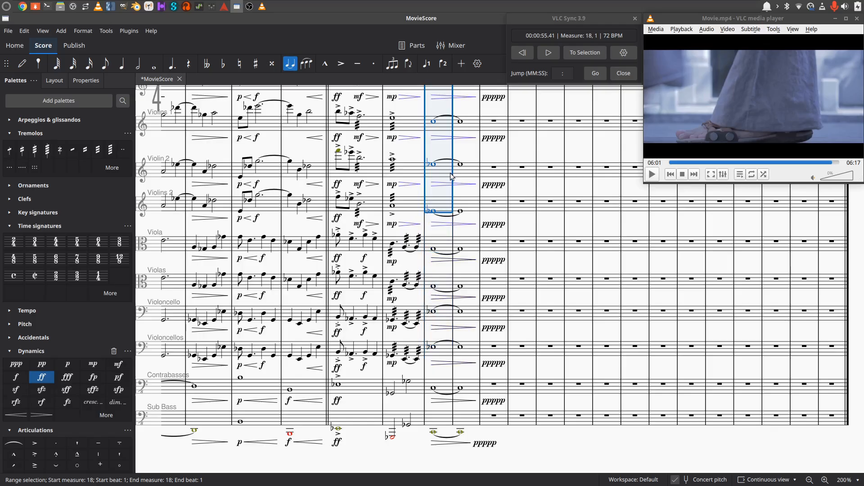
pyautogui.click(59, 365)
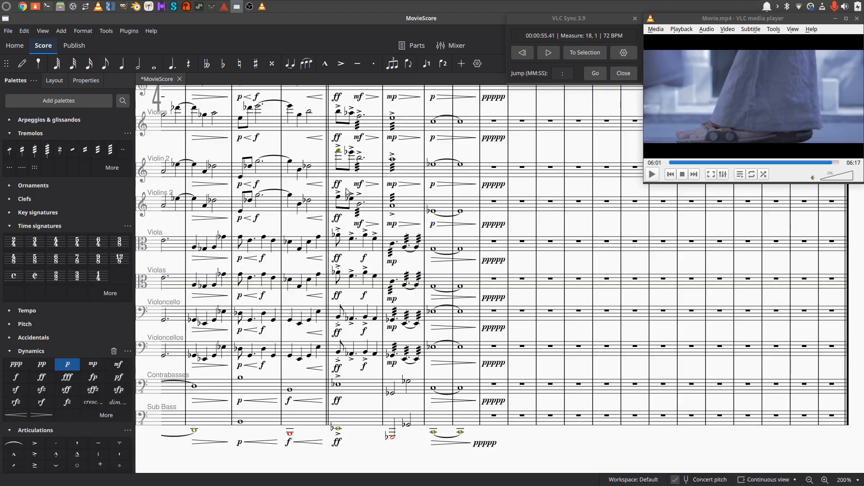
# Play the entire cue from measure 1 through measure 19 in sync with the movie to check the complete string arrangement.
pyautogui.moveTo(374, 160); pyautogui.dragTo(613, 263)
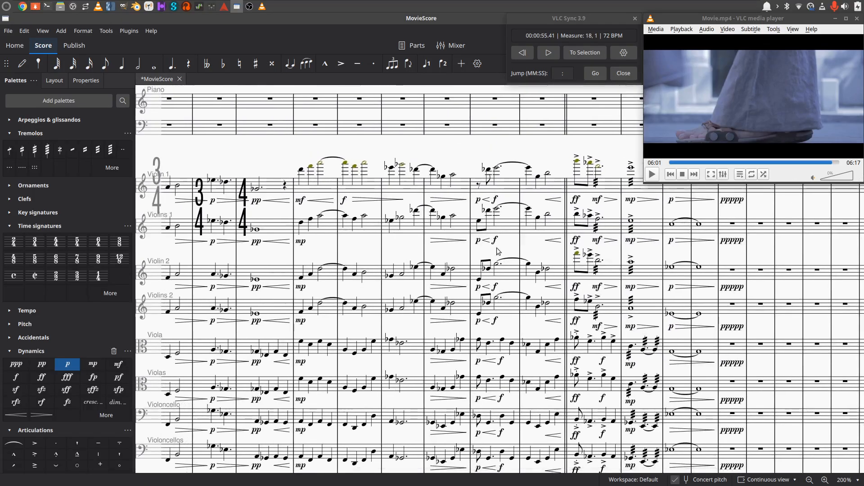
pyautogui.scroll(-5, 634, 189)
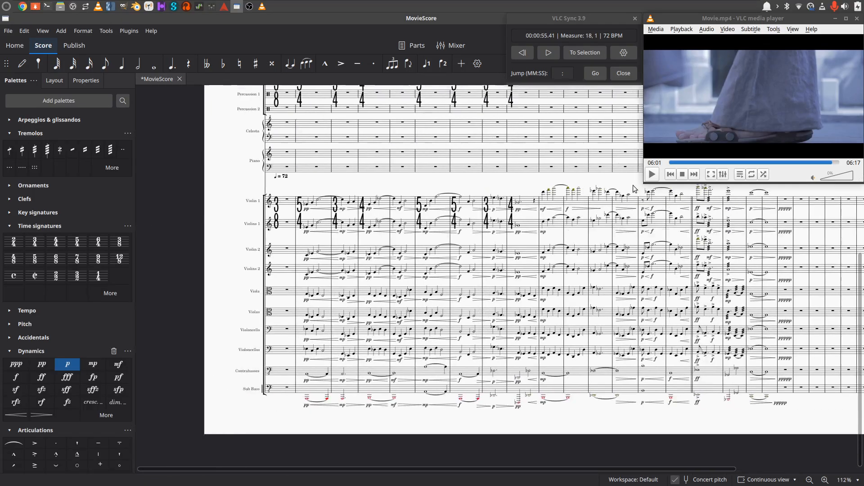
pyautogui.moveTo(533, 204); pyautogui.dragTo(536, 232)
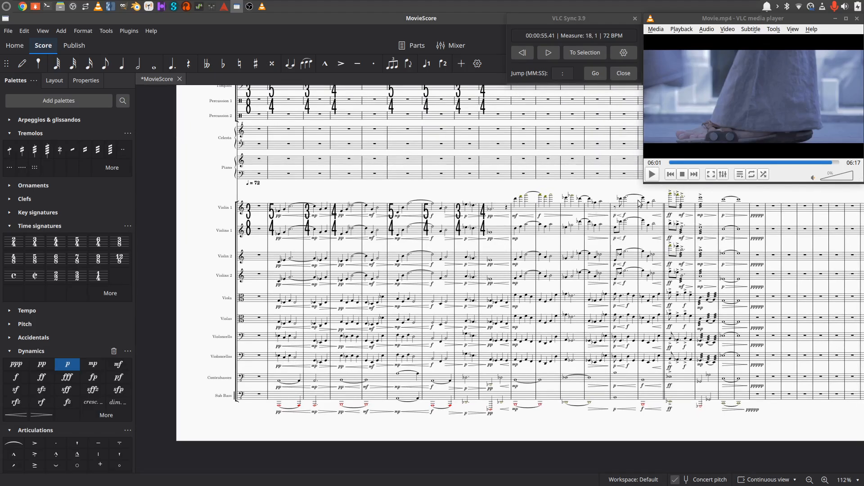
pyautogui.moveTo(707, 250); pyautogui.dragTo(639, 212)
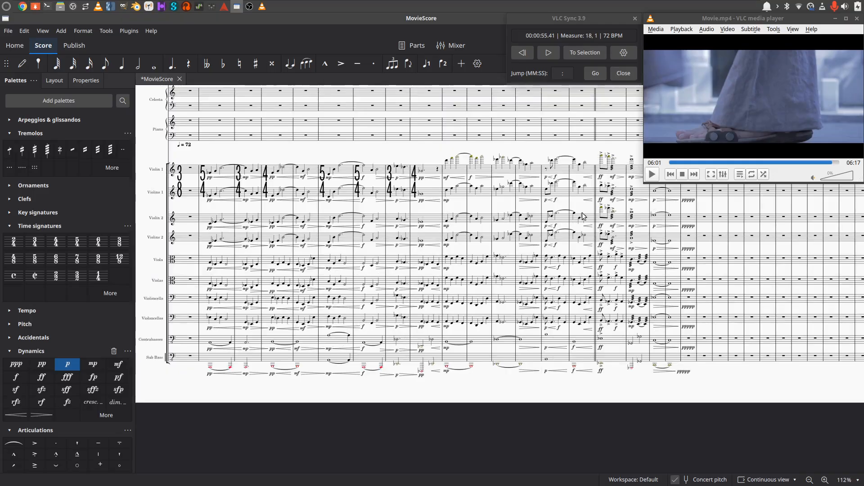
pyautogui.scroll(5, 463, 181)
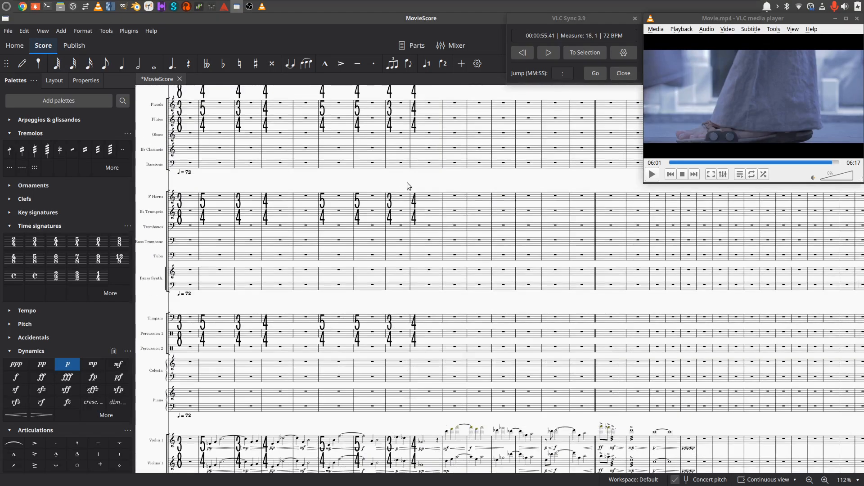
pyautogui.scroll(-3, 416, 185)
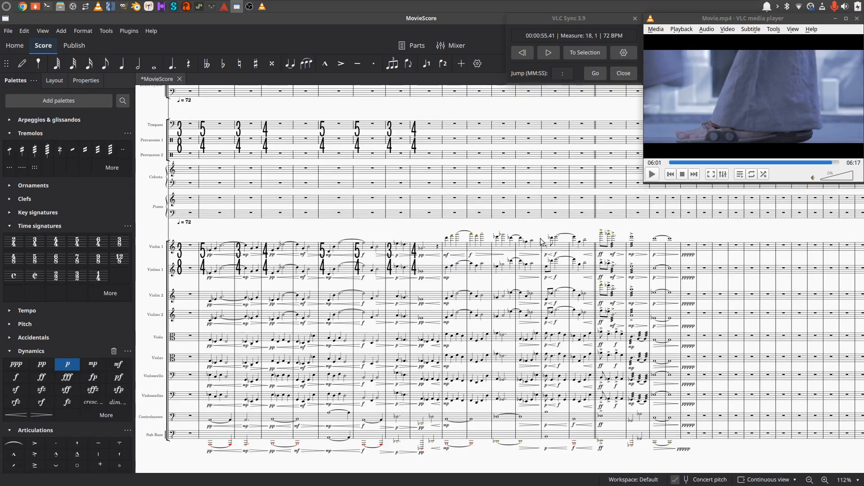
pyautogui.scroll(-2, 533, 229)
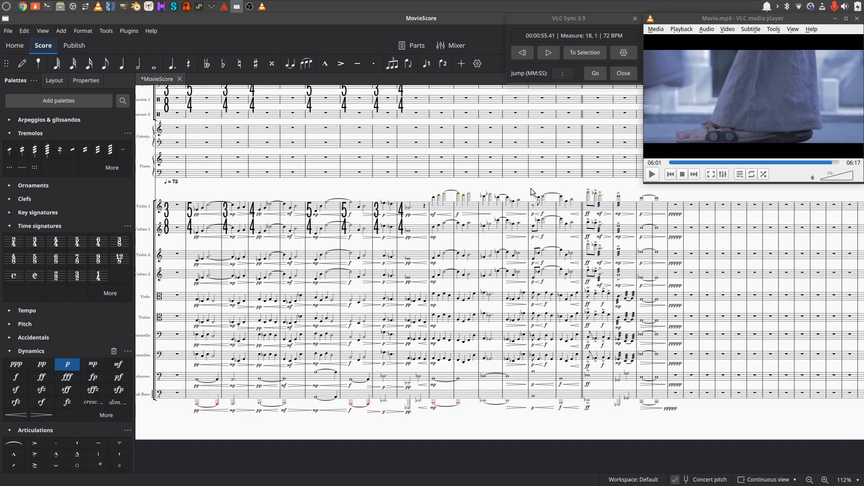
pyautogui.click(528, 52)
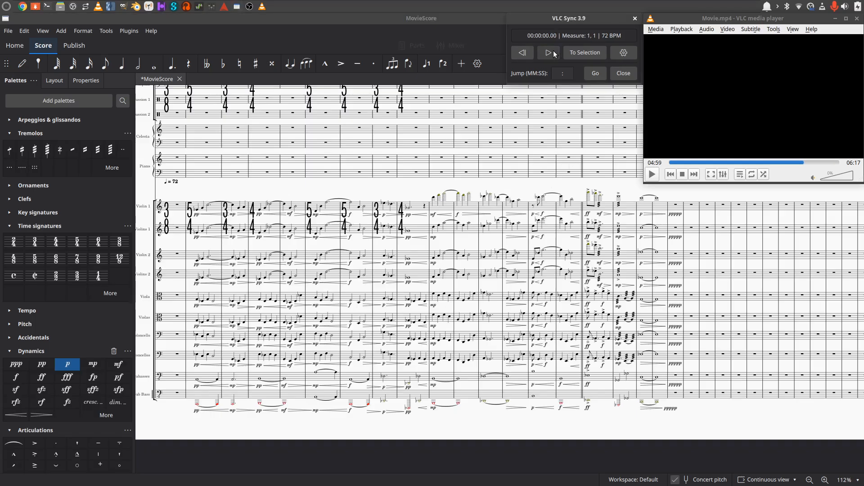
pyautogui.click(555, 55)
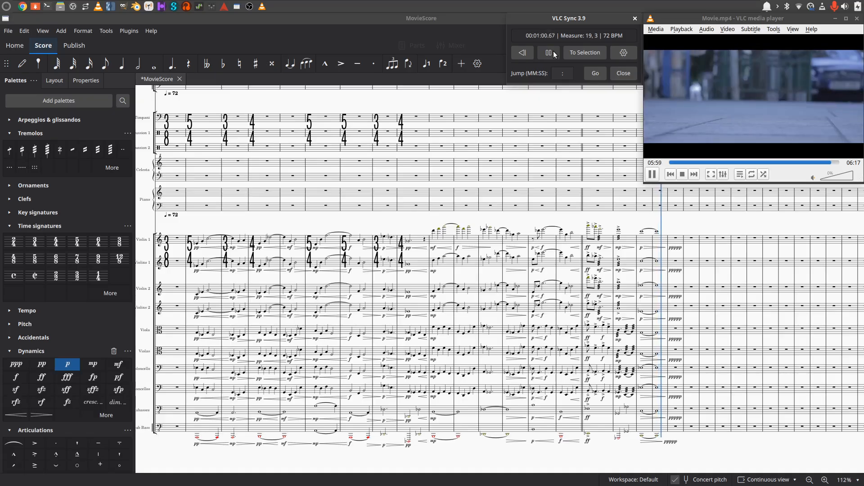
pyautogui.click(555, 54)
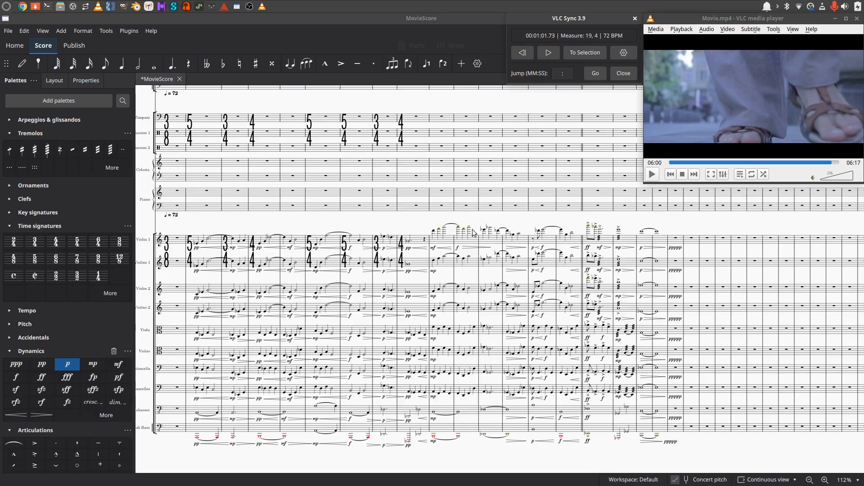
# Review the full score, from the opening measures of the strings to the empty measures after measure 19.
pyautogui.moveTo(688, 228); pyautogui.dragTo(312, 269)
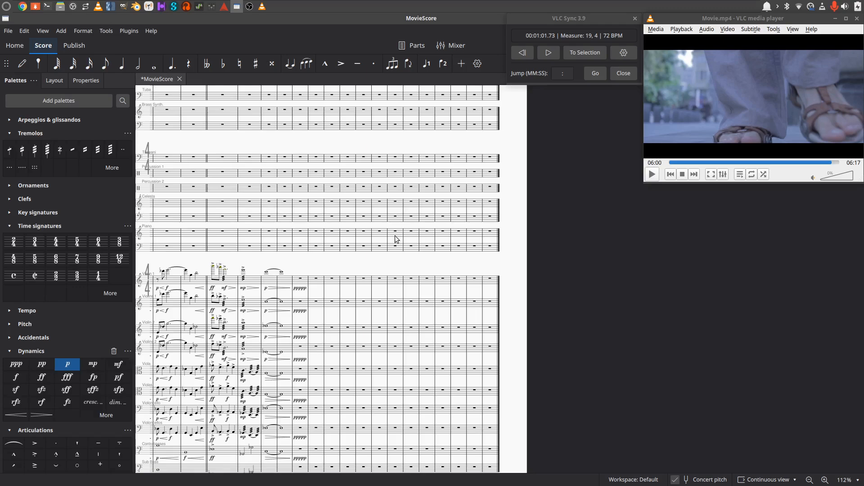
pyautogui.moveTo(346, 256); pyautogui.dragTo(738, 254)
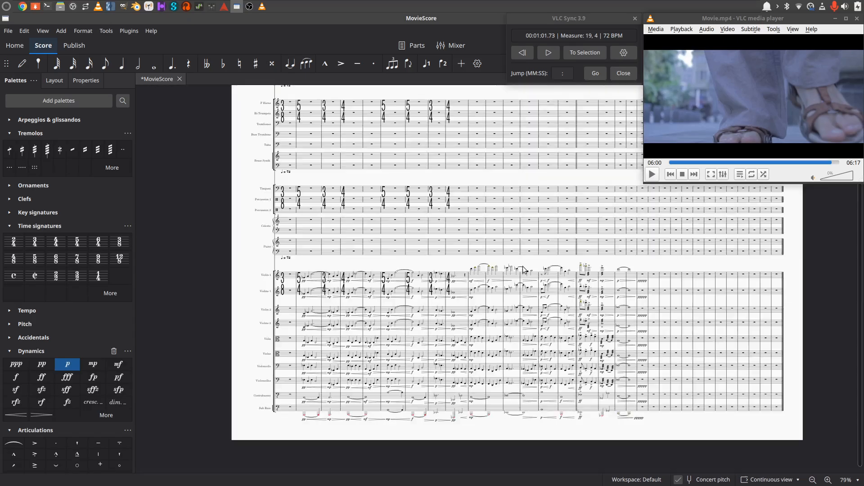
pyautogui.scroll(-4, 523, 266)
pyautogui.moveTo(534, 267); pyautogui.dragTo(441, 246)
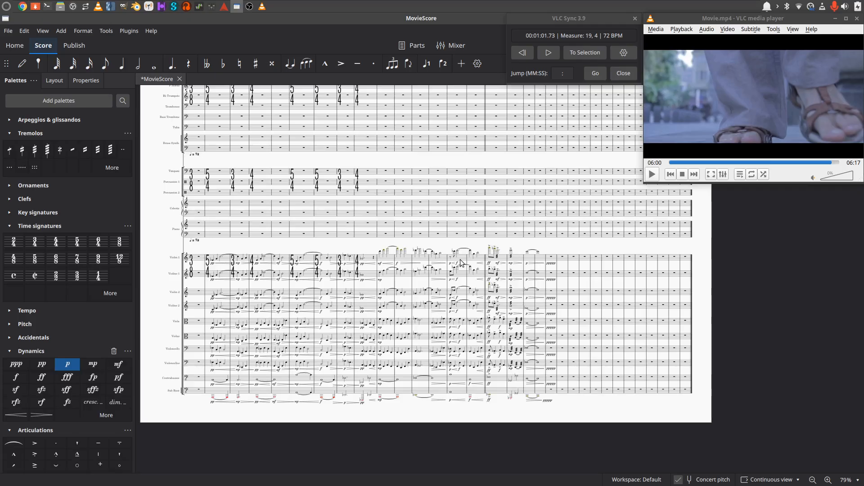
pyautogui.moveTo(563, 243); pyautogui.dragTo(430, 286)
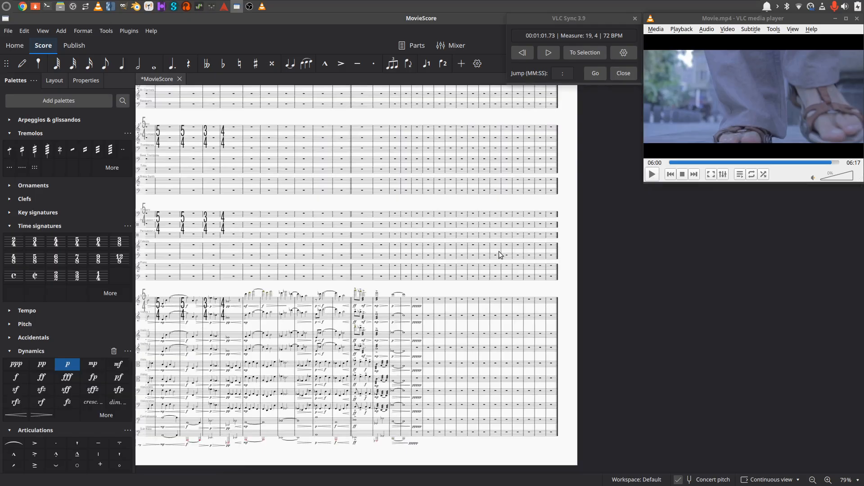
pyautogui.moveTo(493, 286); pyautogui.dragTo(639, 285)
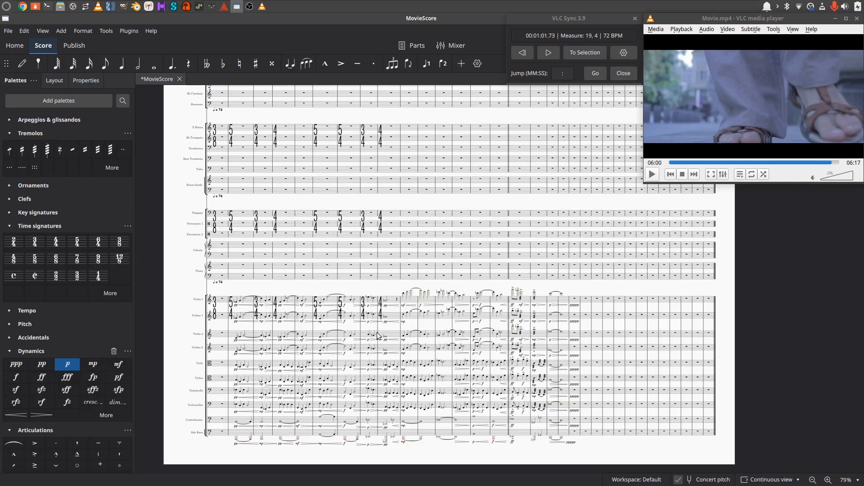
pyautogui.scroll(1, 408, 323)
pyautogui.scroll(-2, 408, 322)
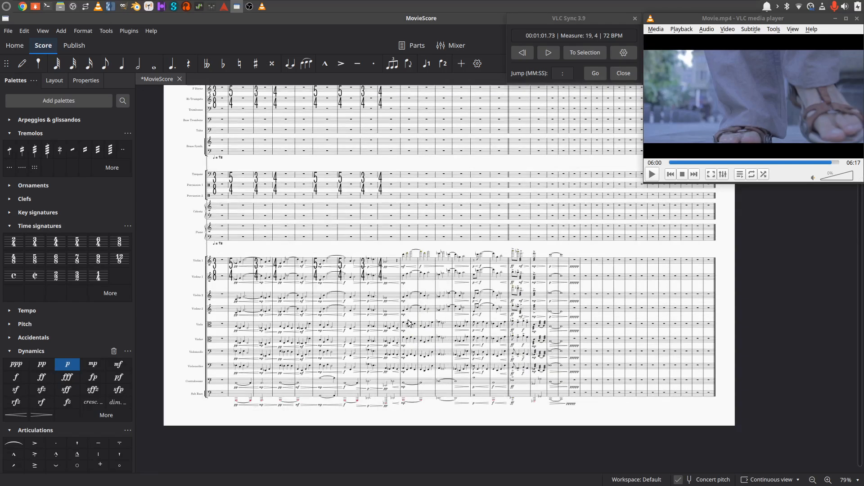